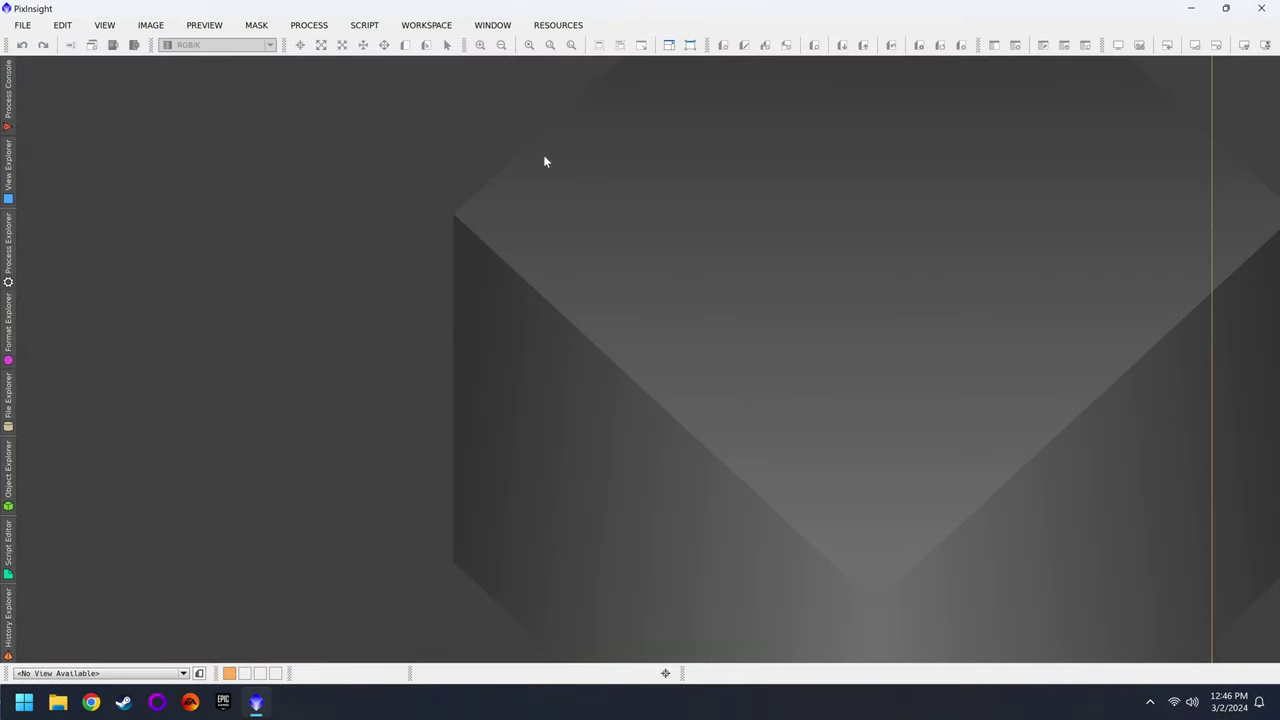
Show the SCRIPT menu's Batch Processing list with WeightedBatchPreprocessing.
click(364, 25)
mouse_move(376, 46)
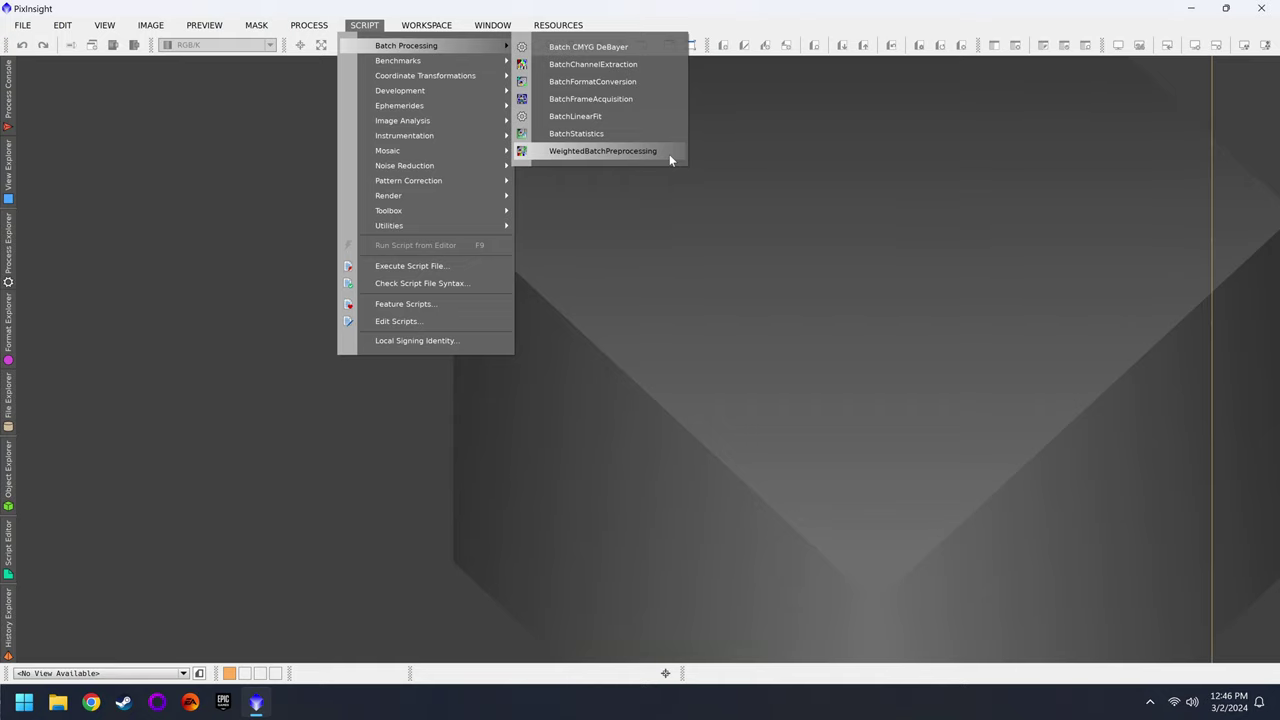
Launch Weighted Batch Preprocessing, tour the Bias through Pipeline pages, and settle on Lights.
click(669, 154)
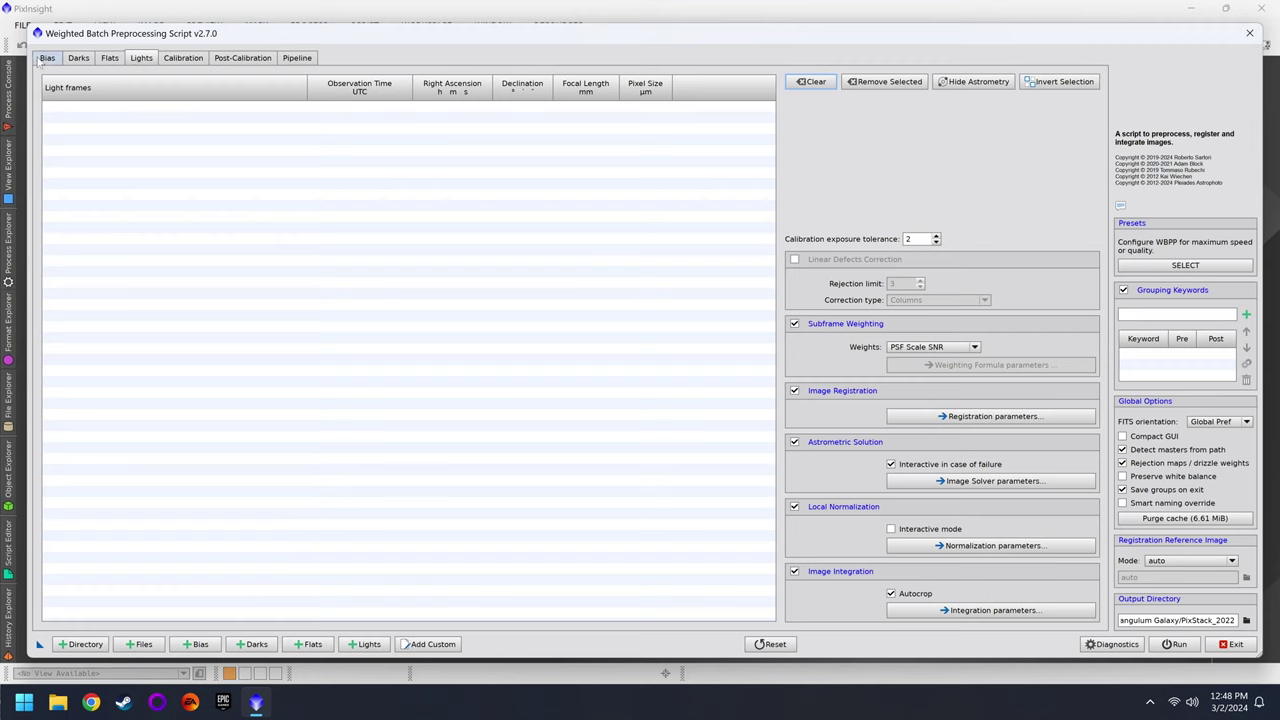
click(42, 58)
click(78, 58)
click(110, 58)
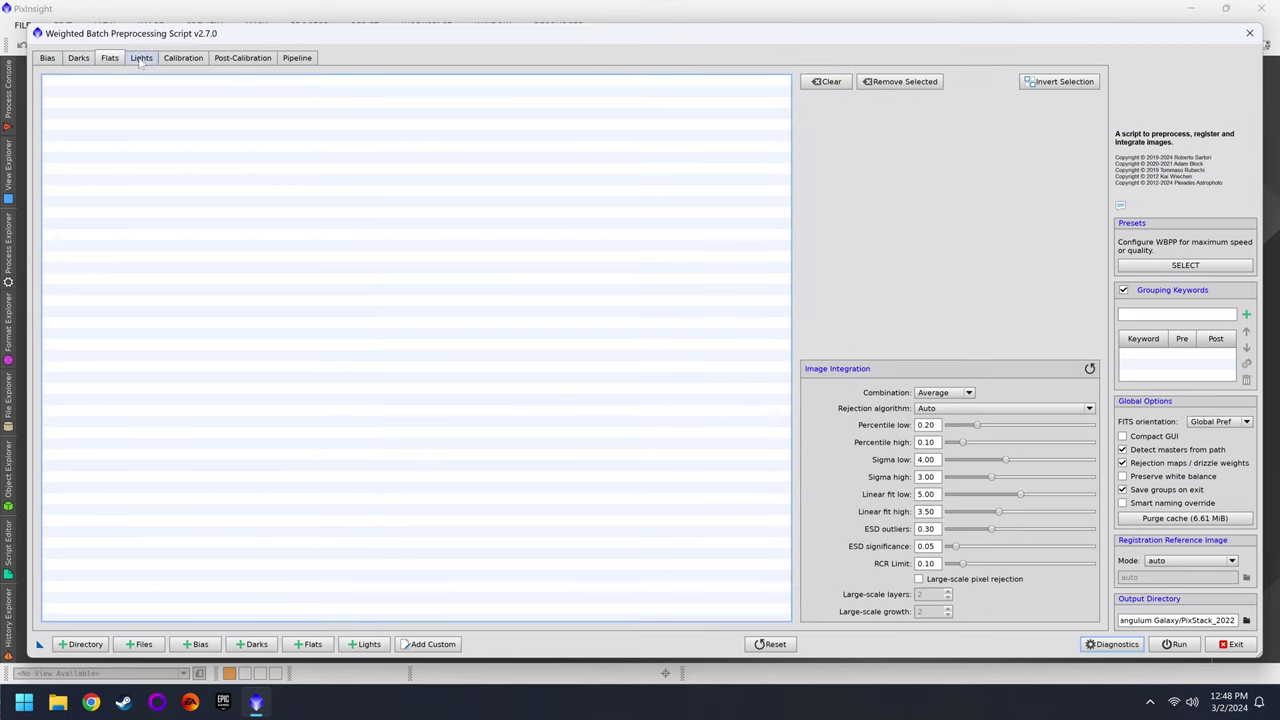
click(141, 58)
click(180, 60)
click(258, 60)
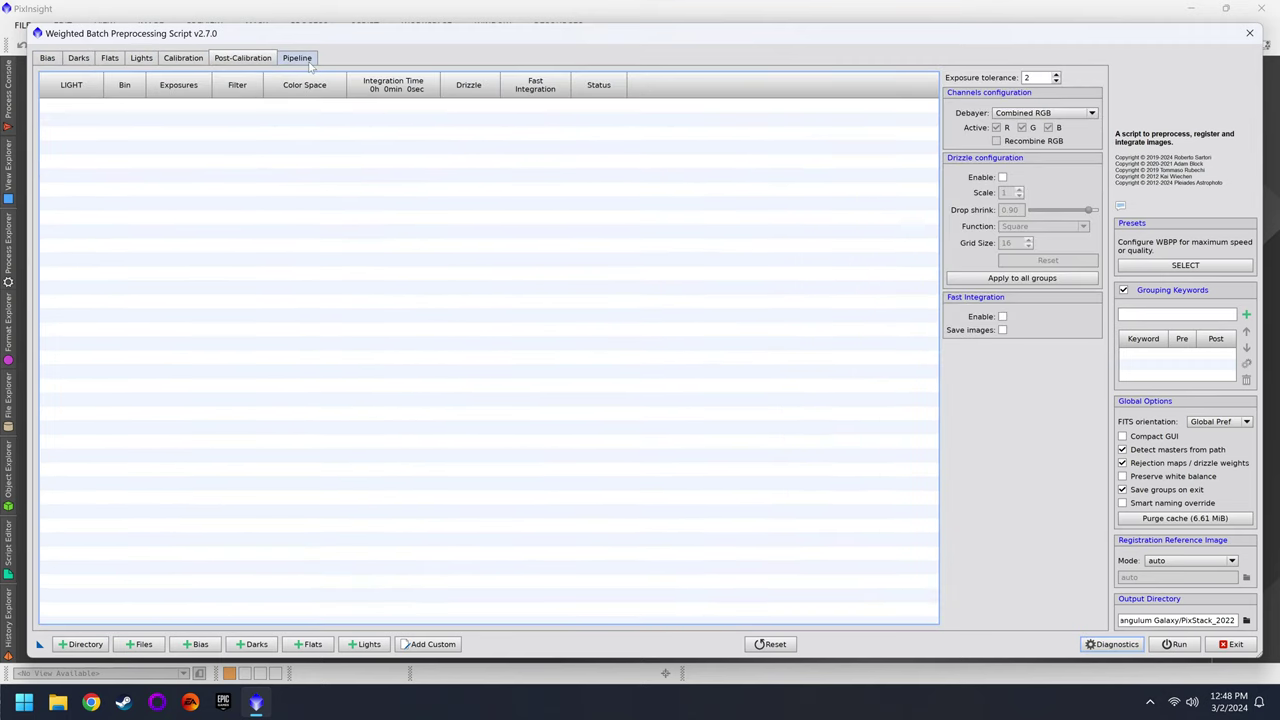
click(303, 60)
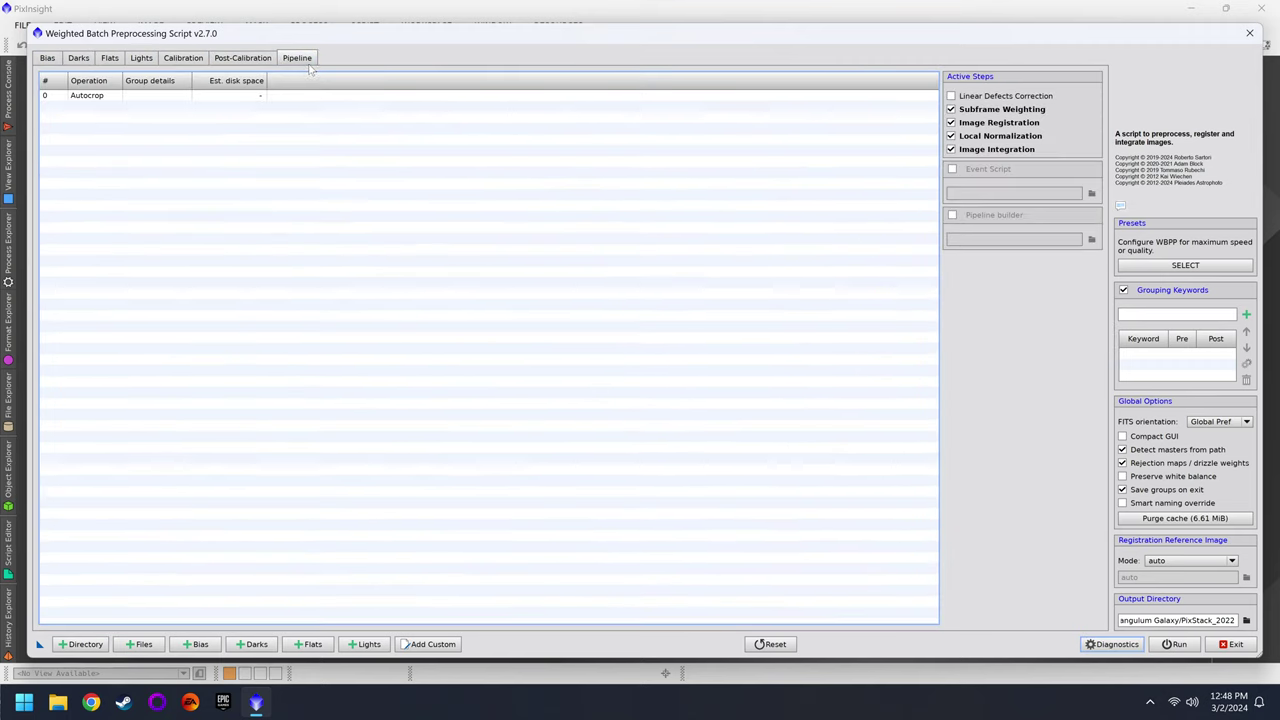
click(149, 62)
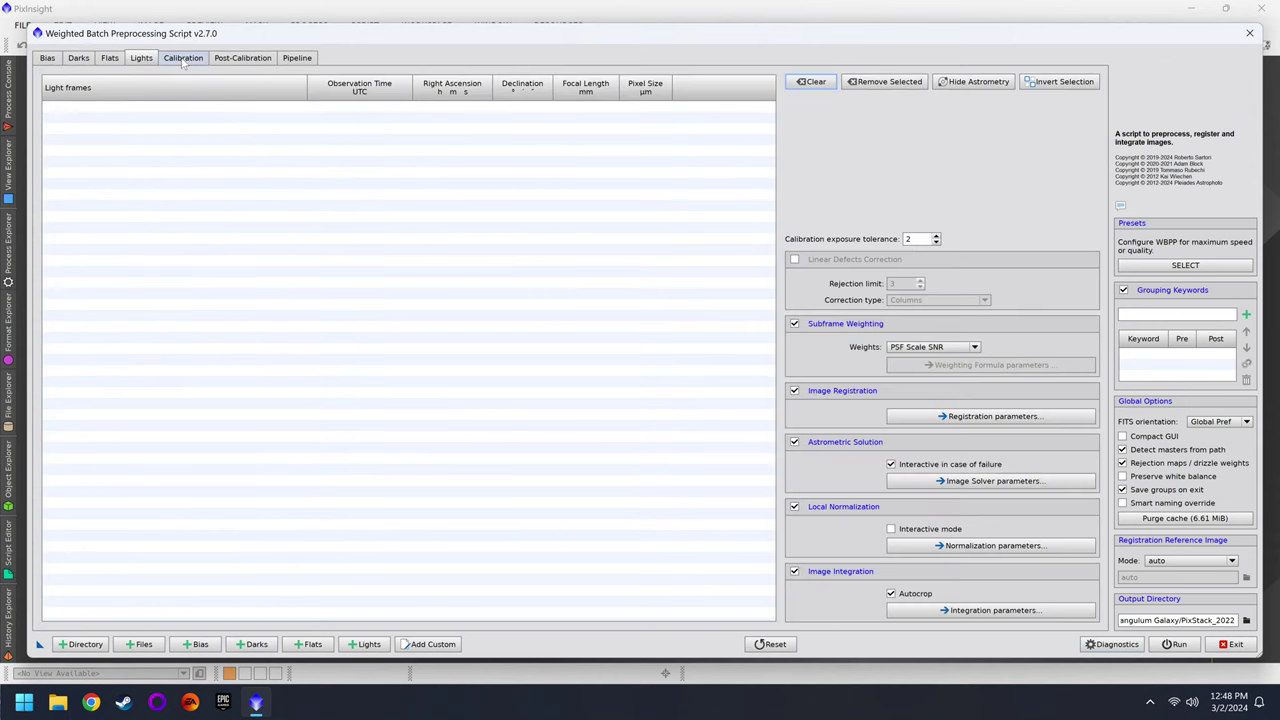
click(183, 60)
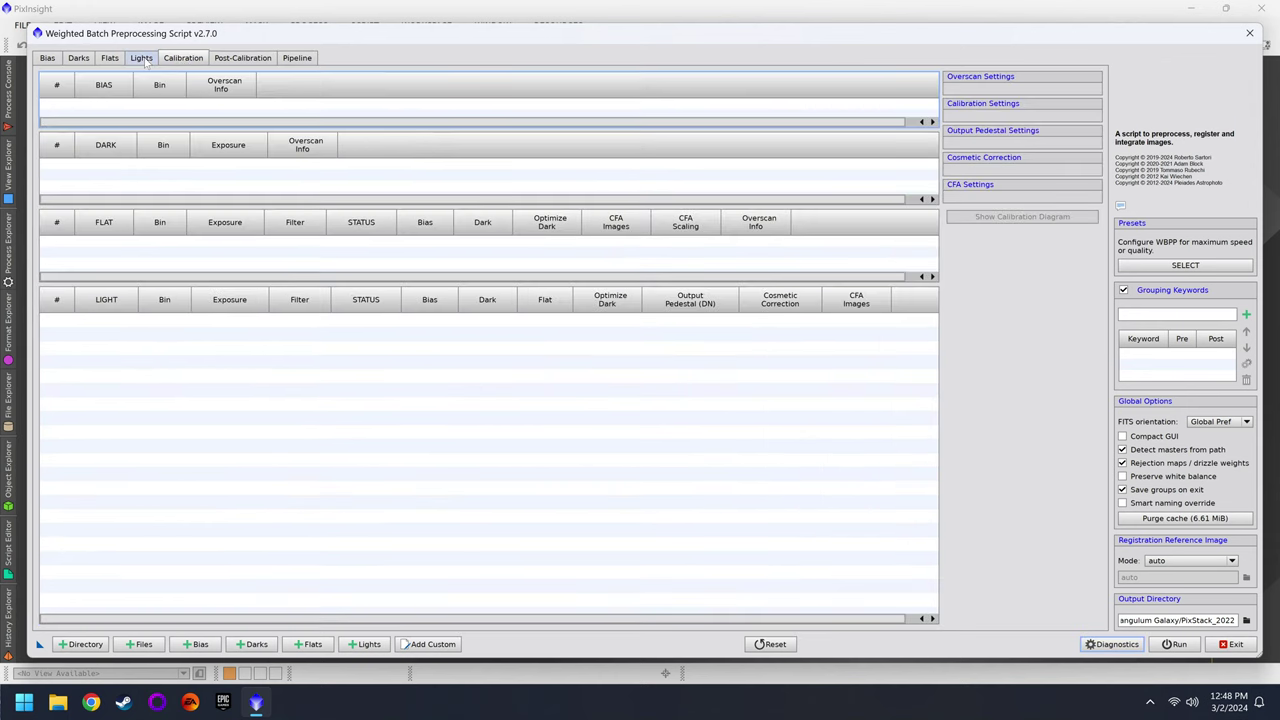
click(146, 62)
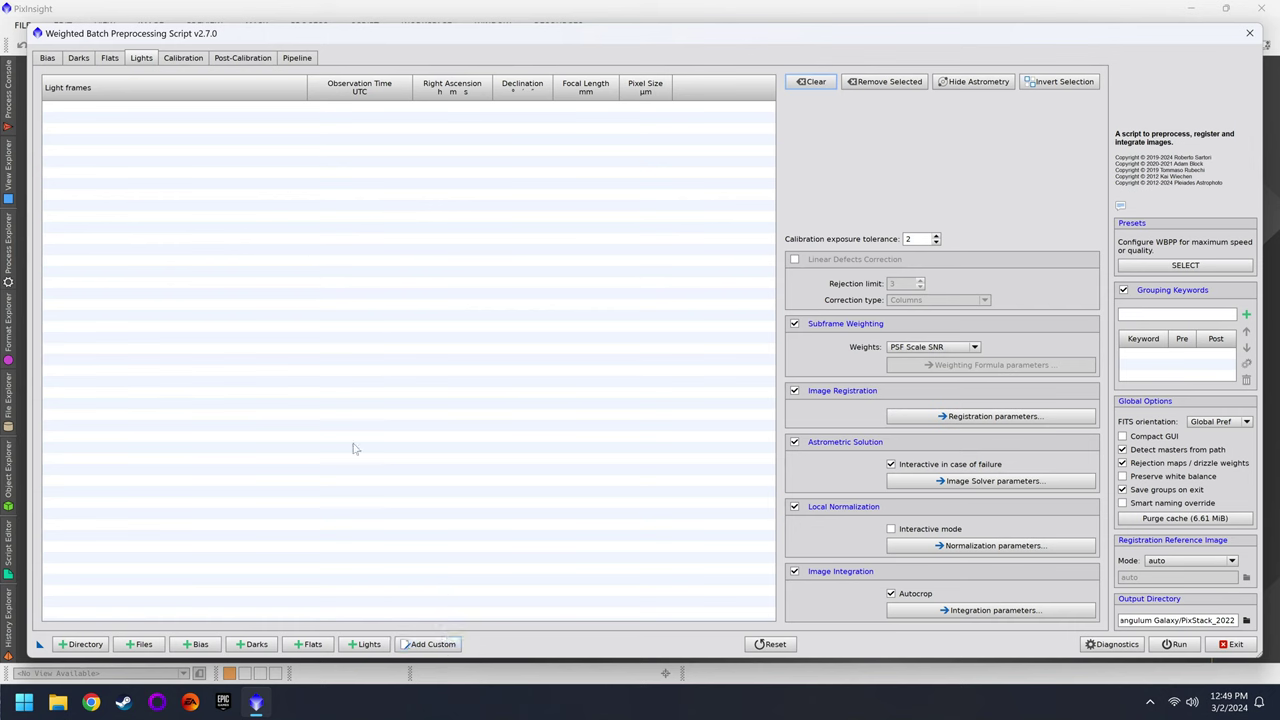
Add every Light FIT file from Andromeda - Mono, giving 23 B and 21 G 300 s frames.
click(369, 646)
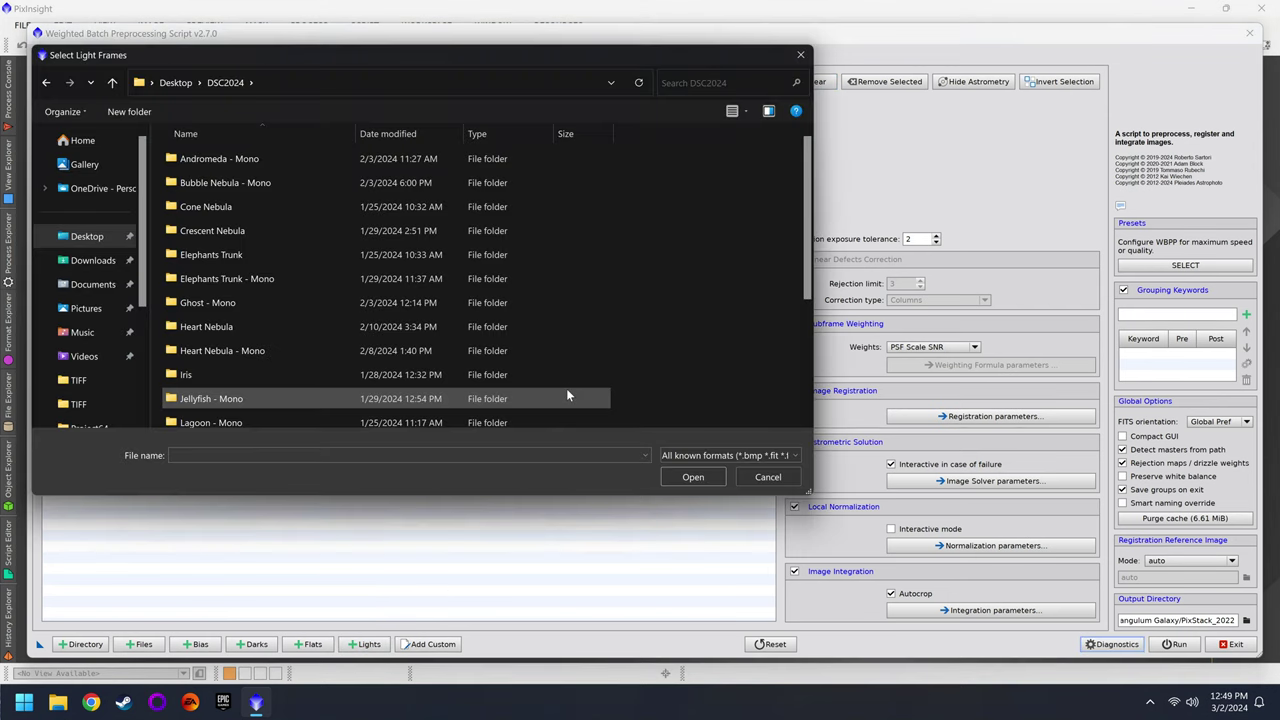
scroll(362, 370, down, 3)
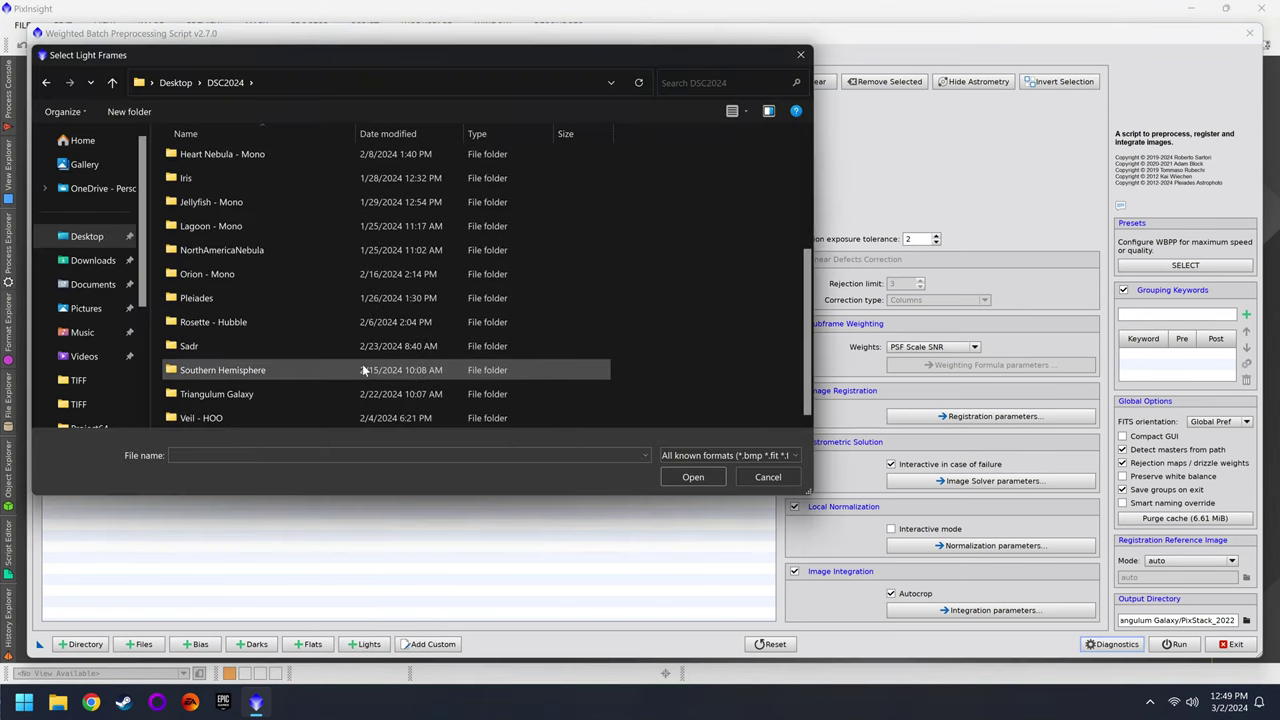
scroll(334, 360, up, 3)
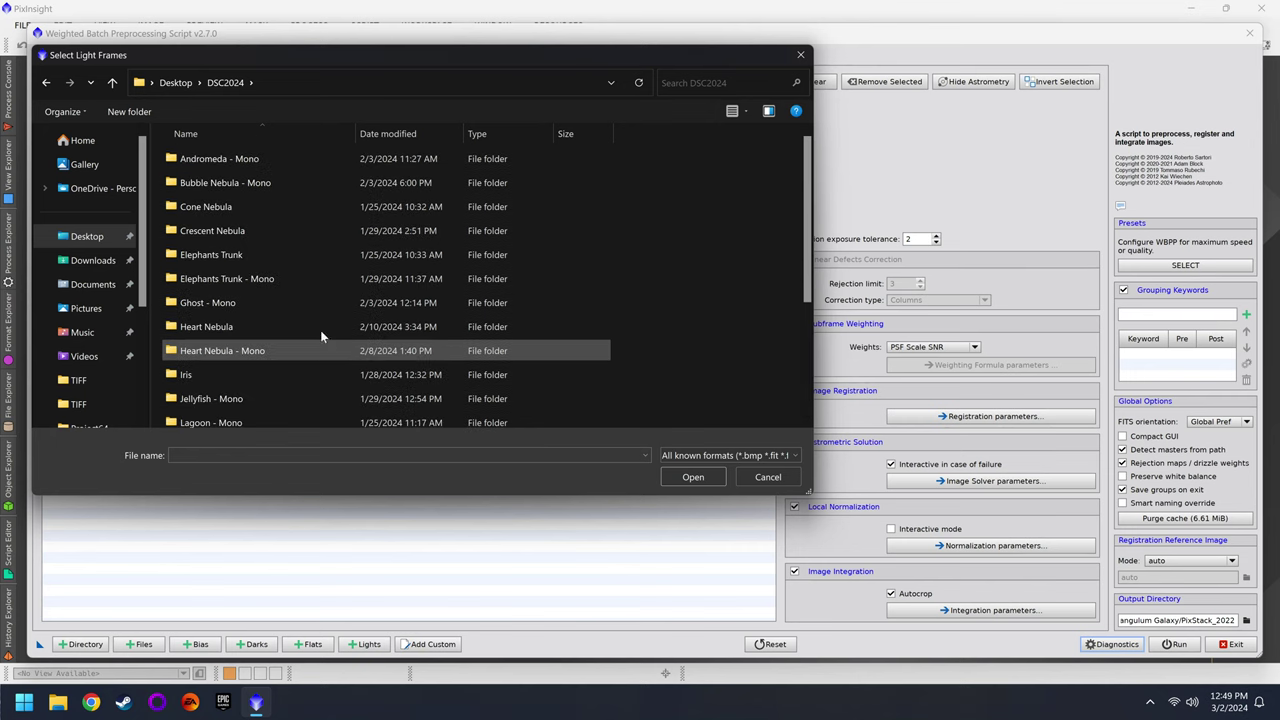
key(Return)
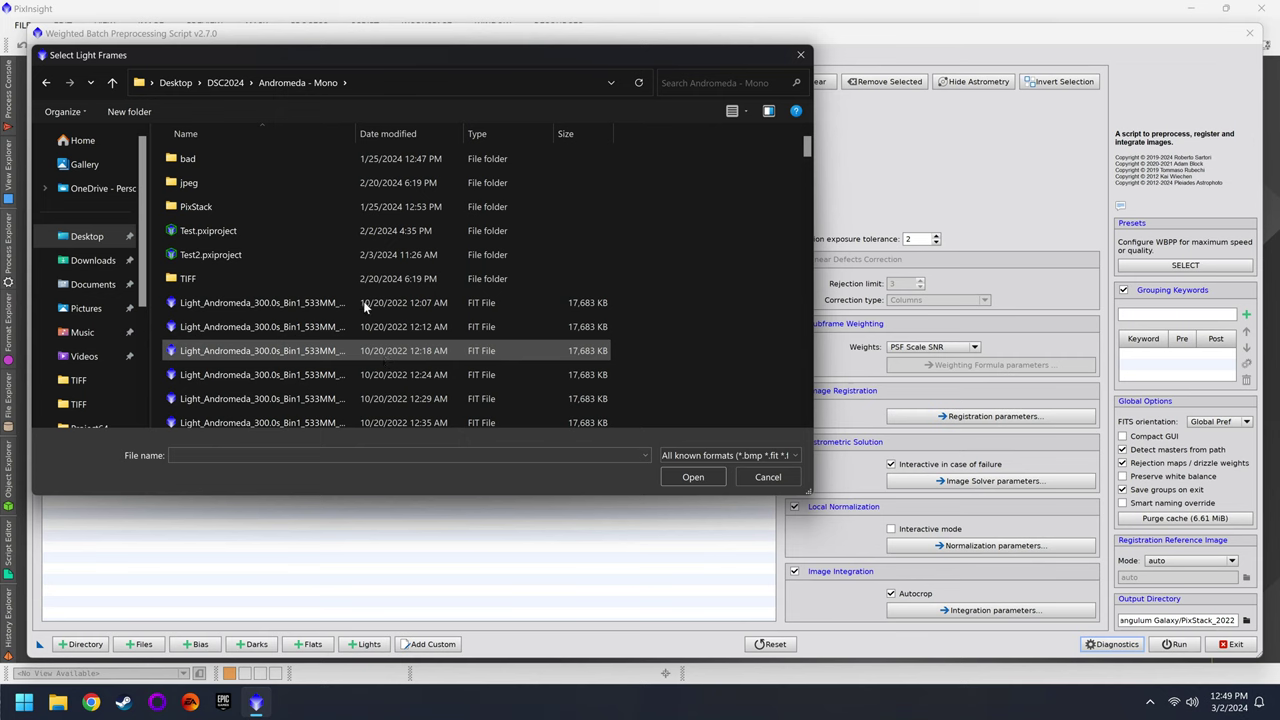
key(ctrl+KP_Add)
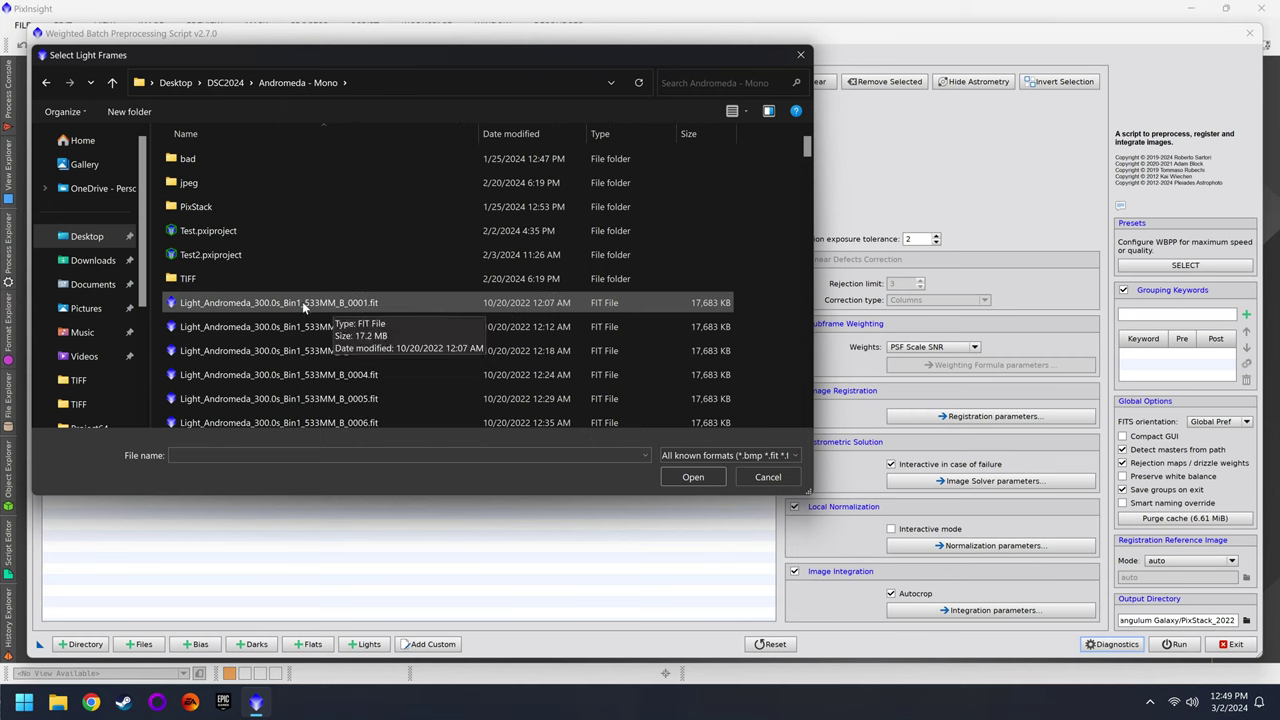
click(346, 304)
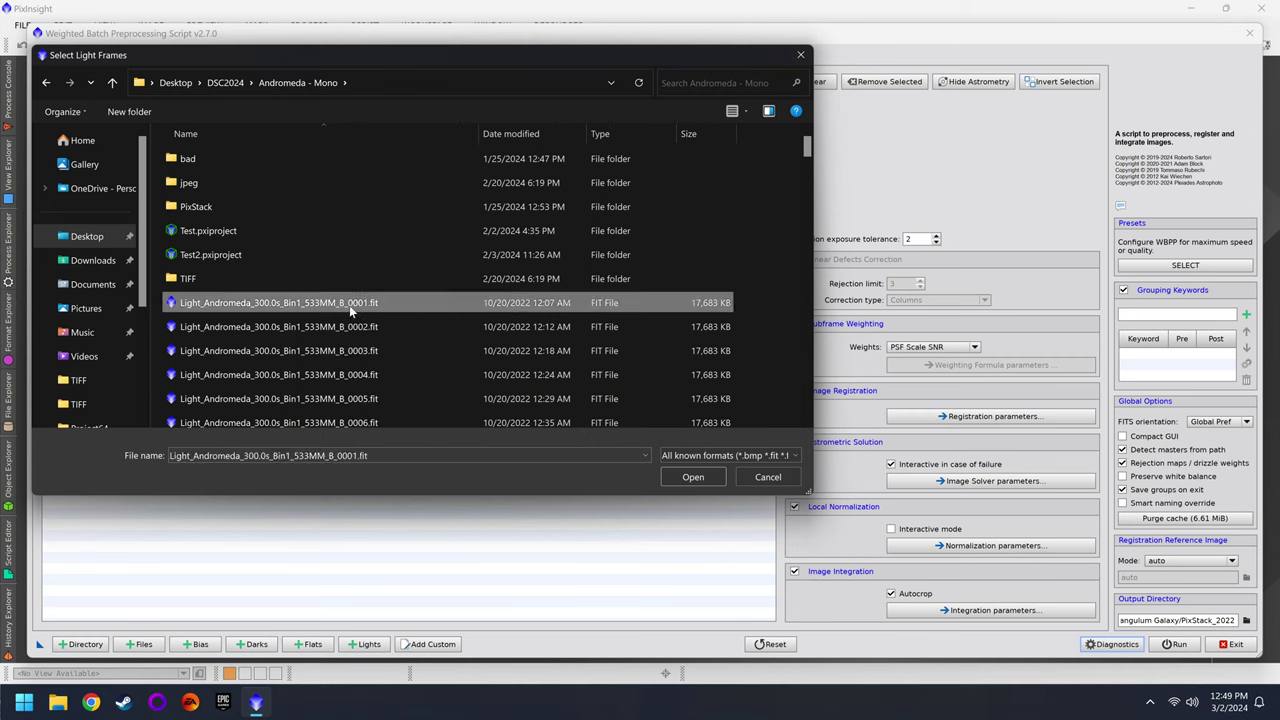
scroll(426, 347, down, 5)
scroll(426, 347, down, 20)
scroll(376, 302, down, 15)
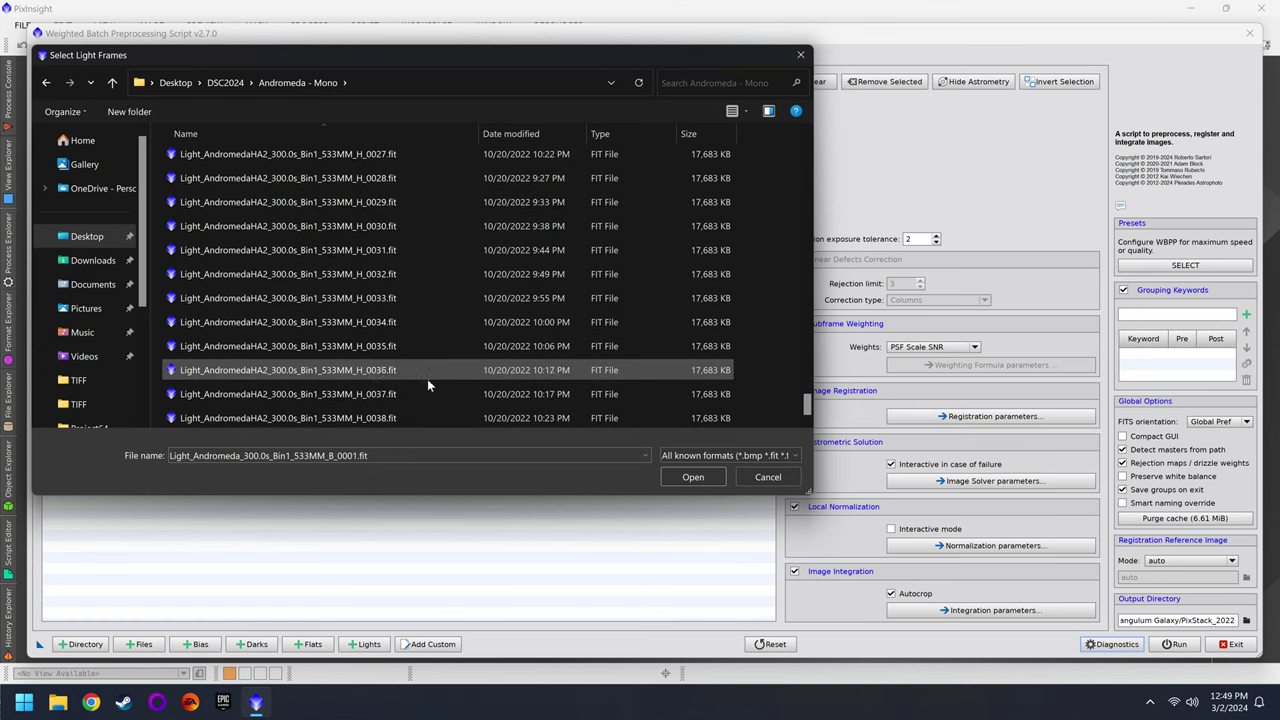
shift+click(418, 417)
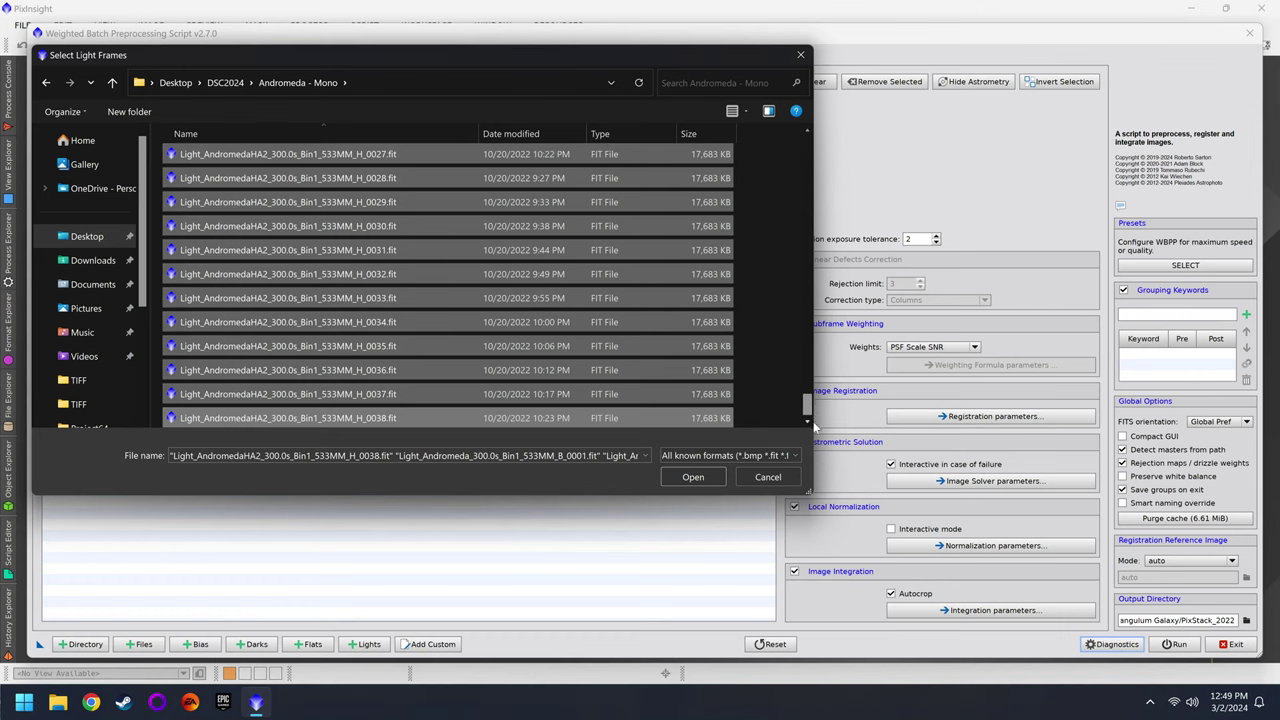
drag(808, 406, 806, 150)
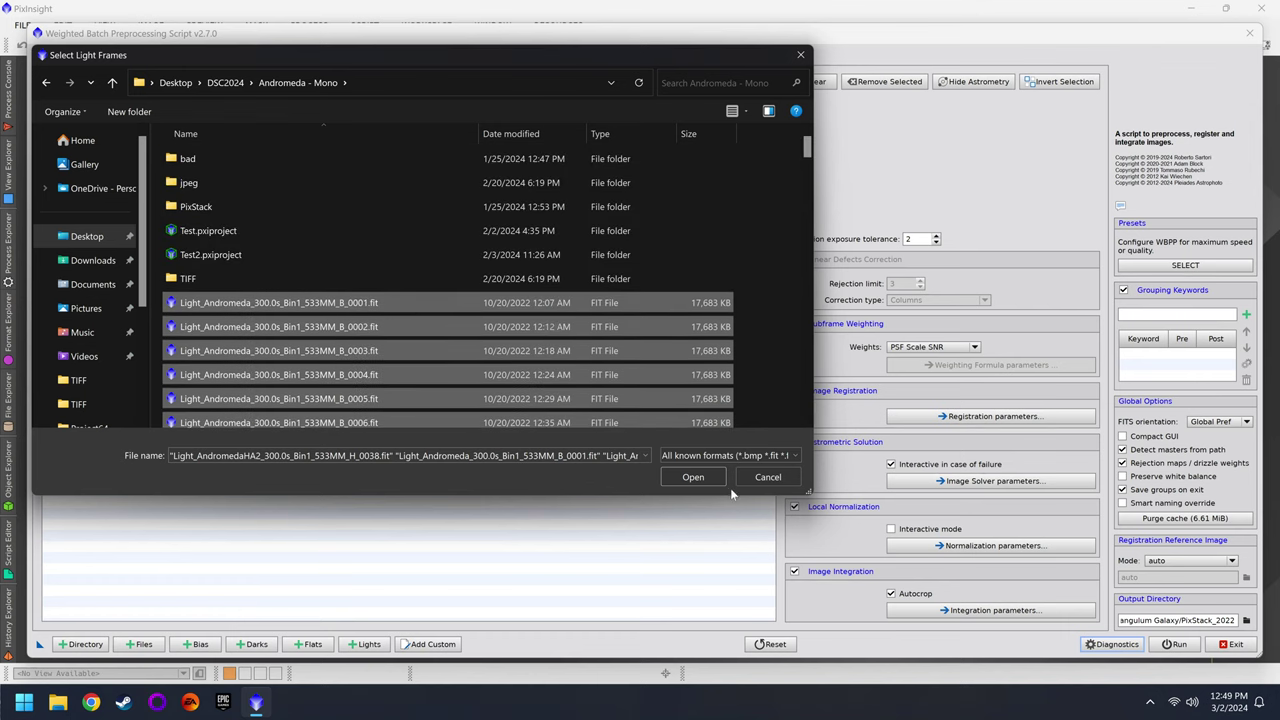
click(695, 478)
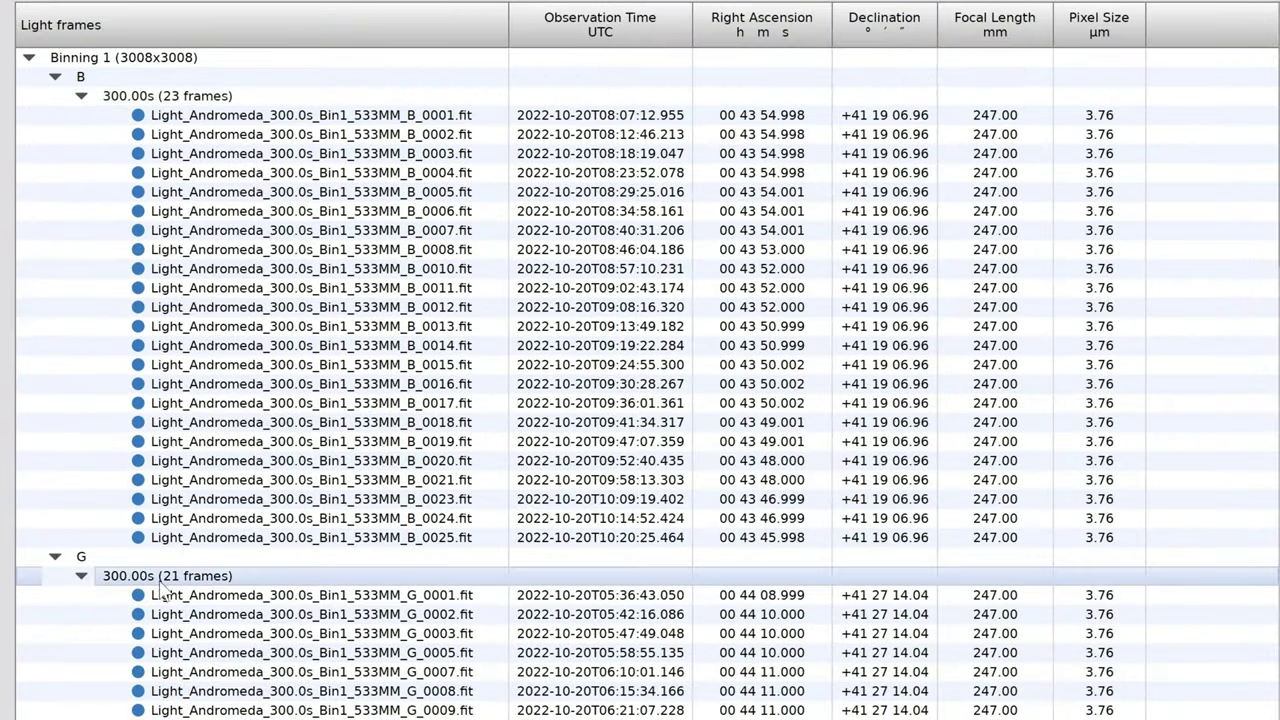
Scroll the Light frames table to review the B, G, H, L and R filter groups.
scroll(365, 640, down, 6)
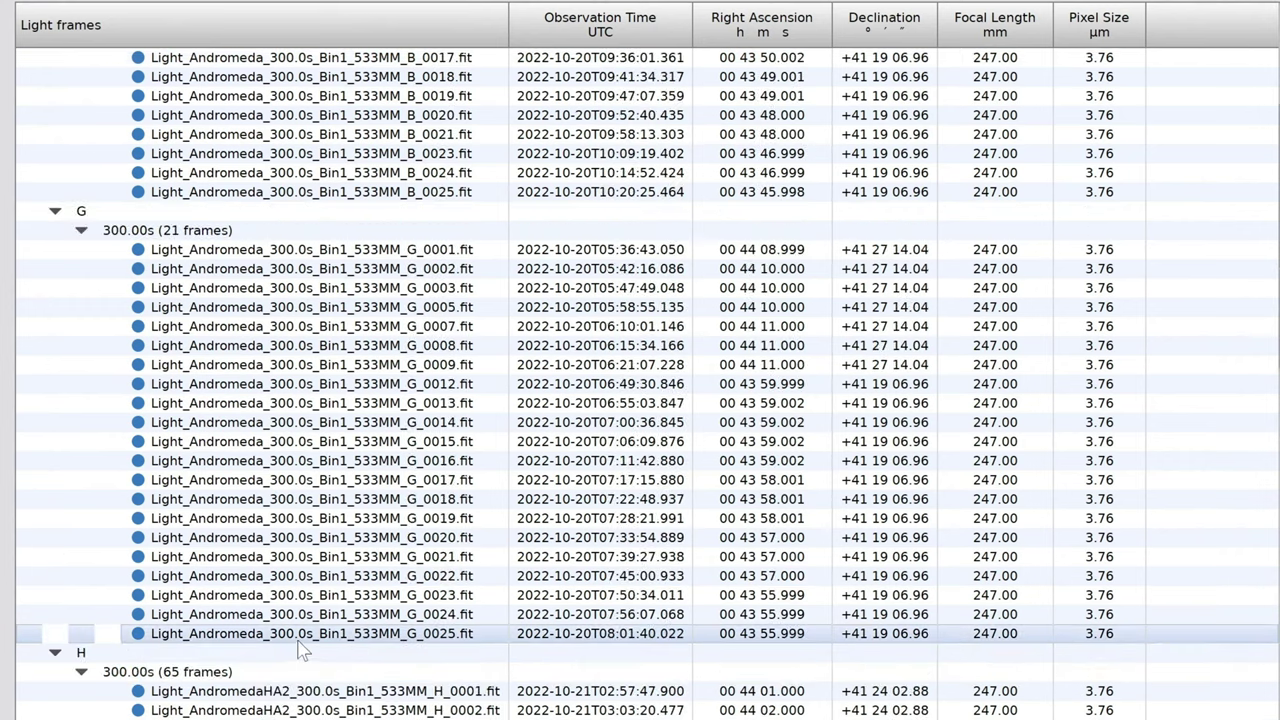
scroll(300, 651, down, 4)
scroll(155, 445, down, 13)
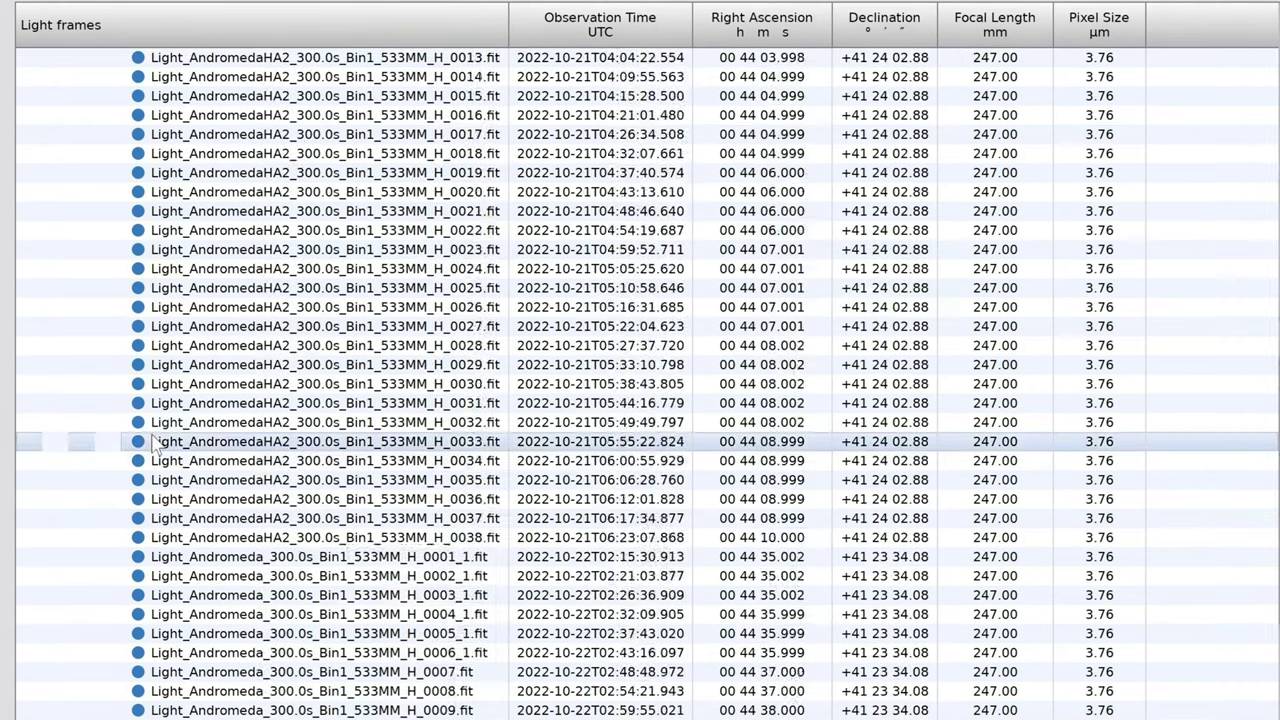
scroll(155, 445, down, 15)
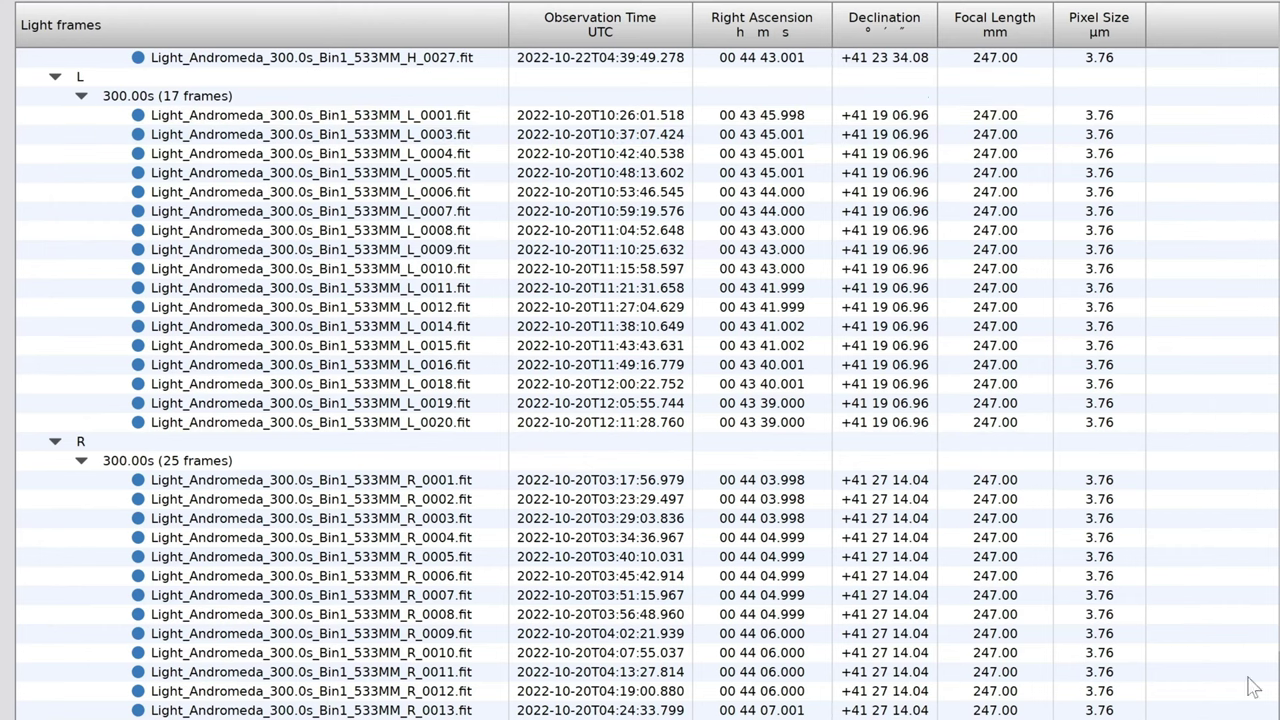
scroll(1243, 214, up, 20)
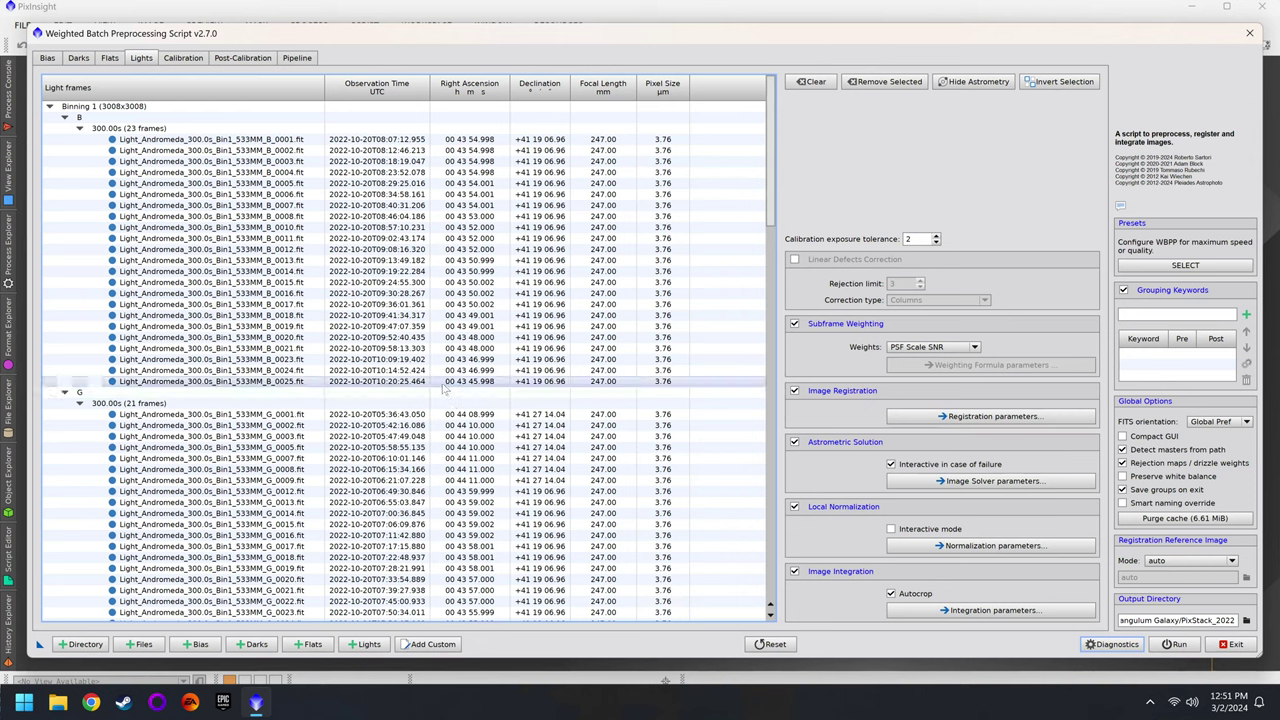
click(110, 57)
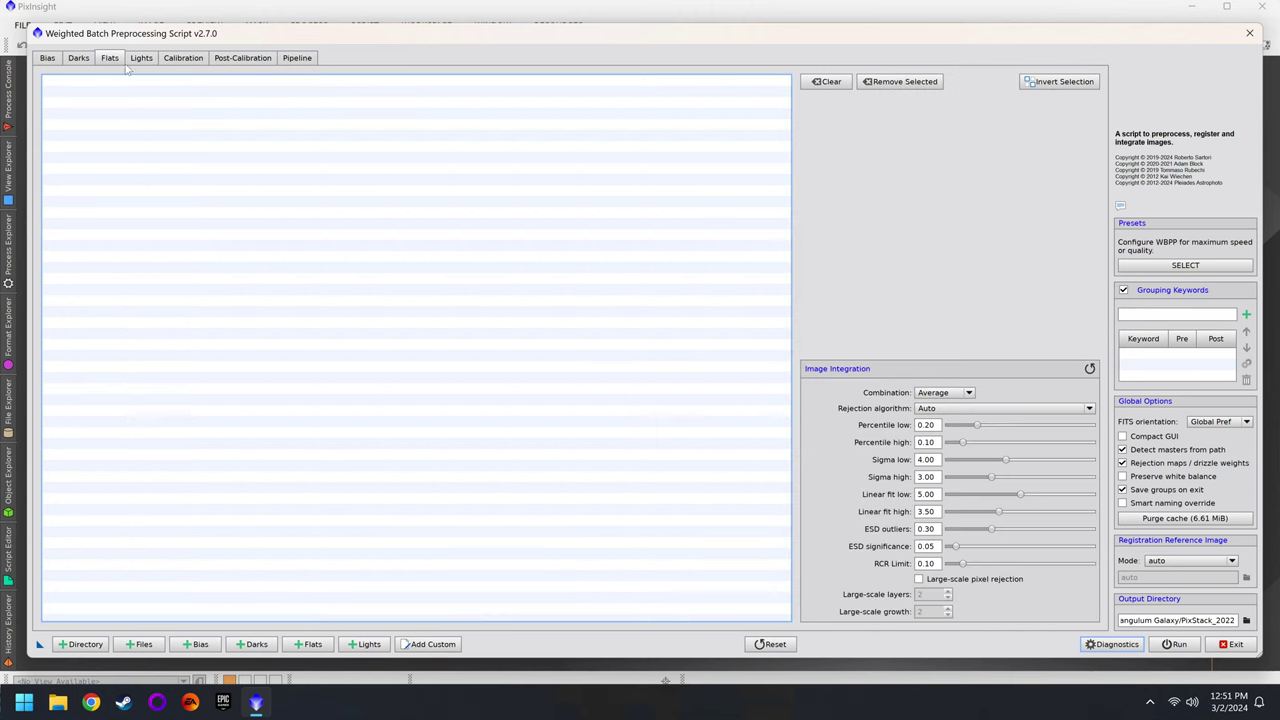
click(310, 644)
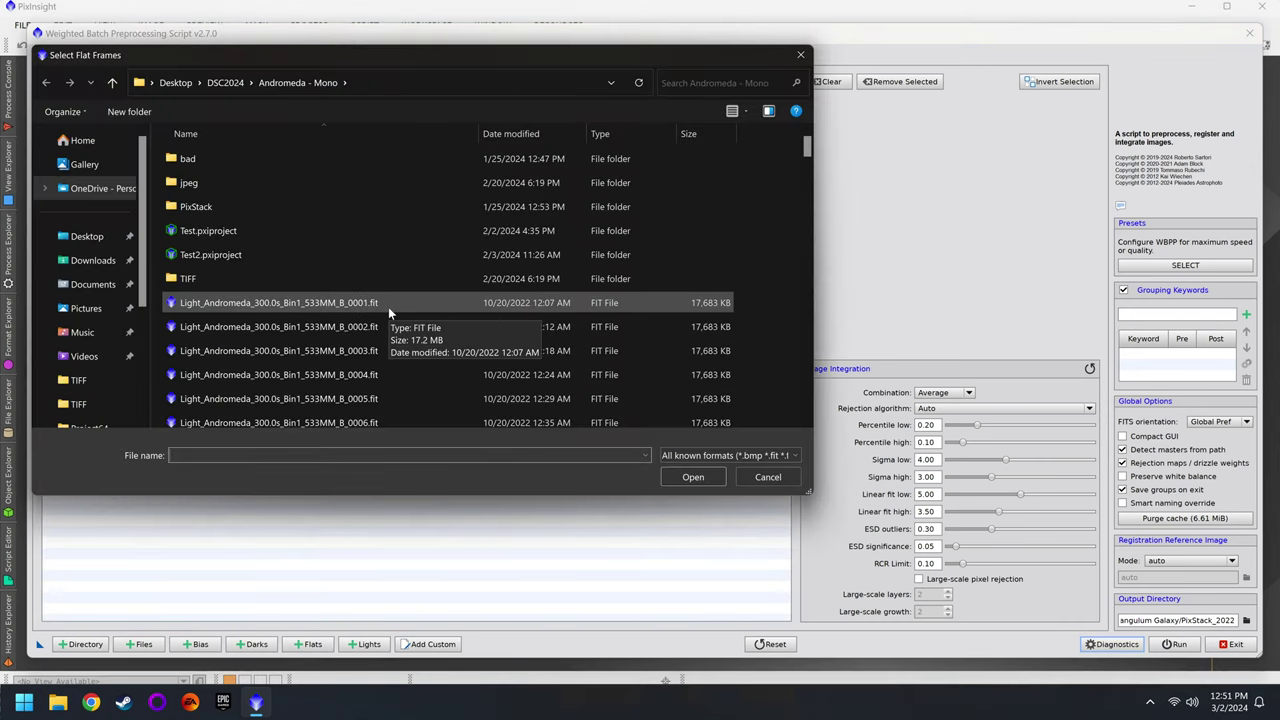
click(768, 477)
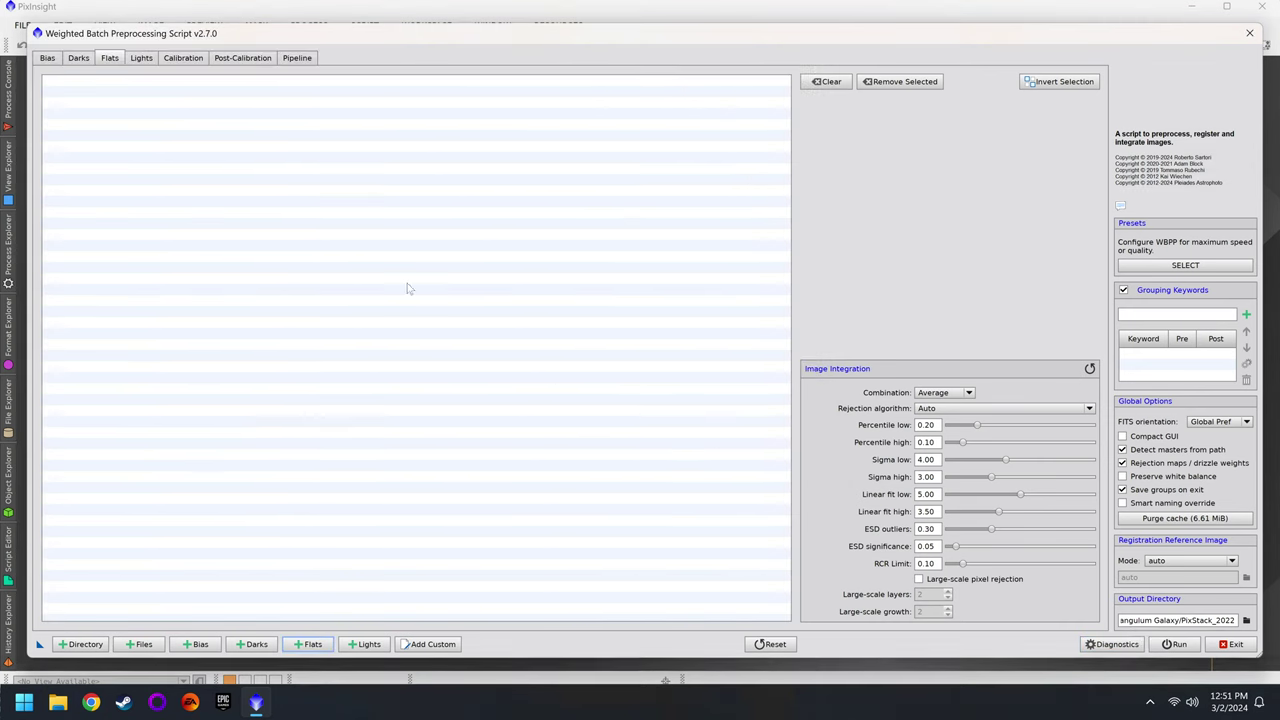
click(78, 58)
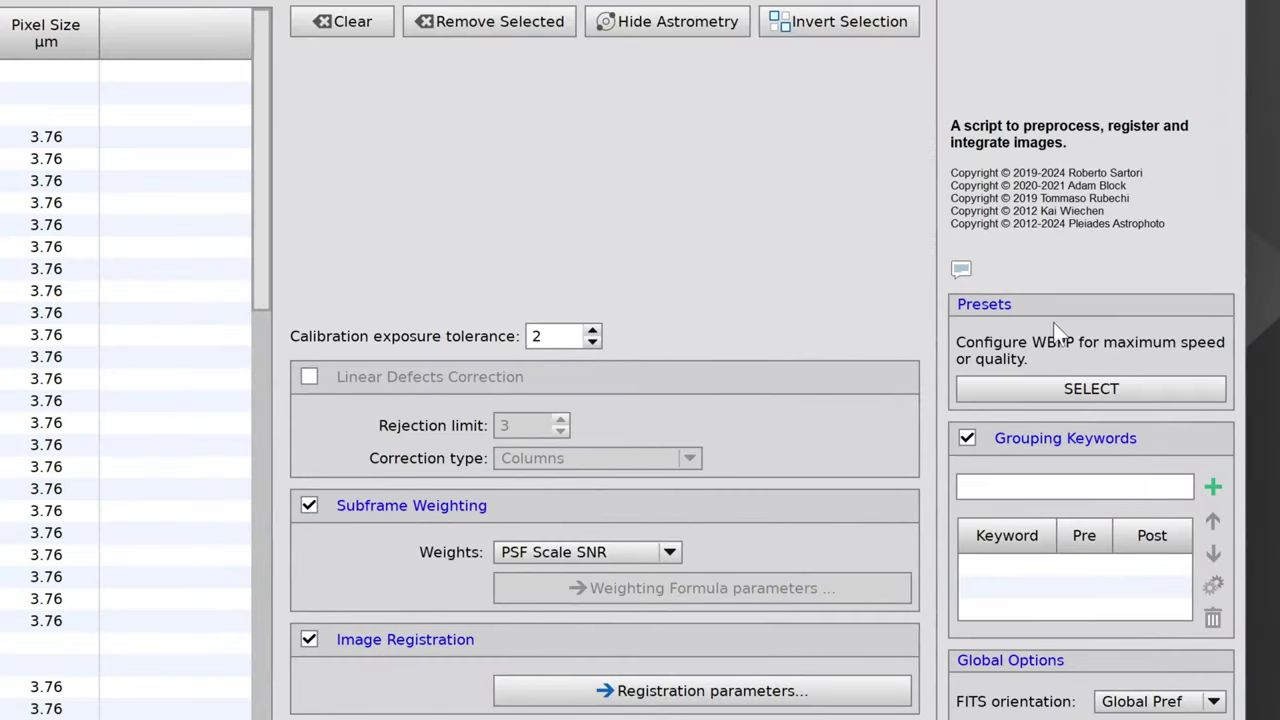
click(1150, 393)
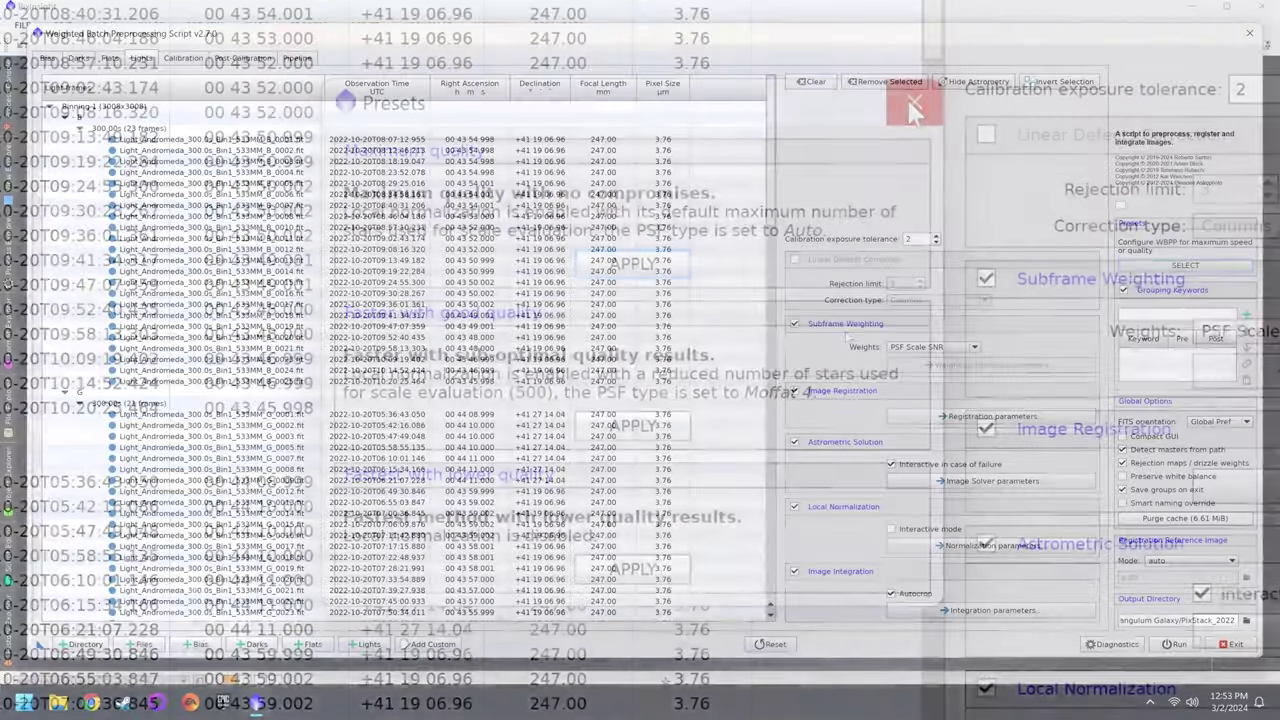
click(914, 102)
mouse_move(934, 353)
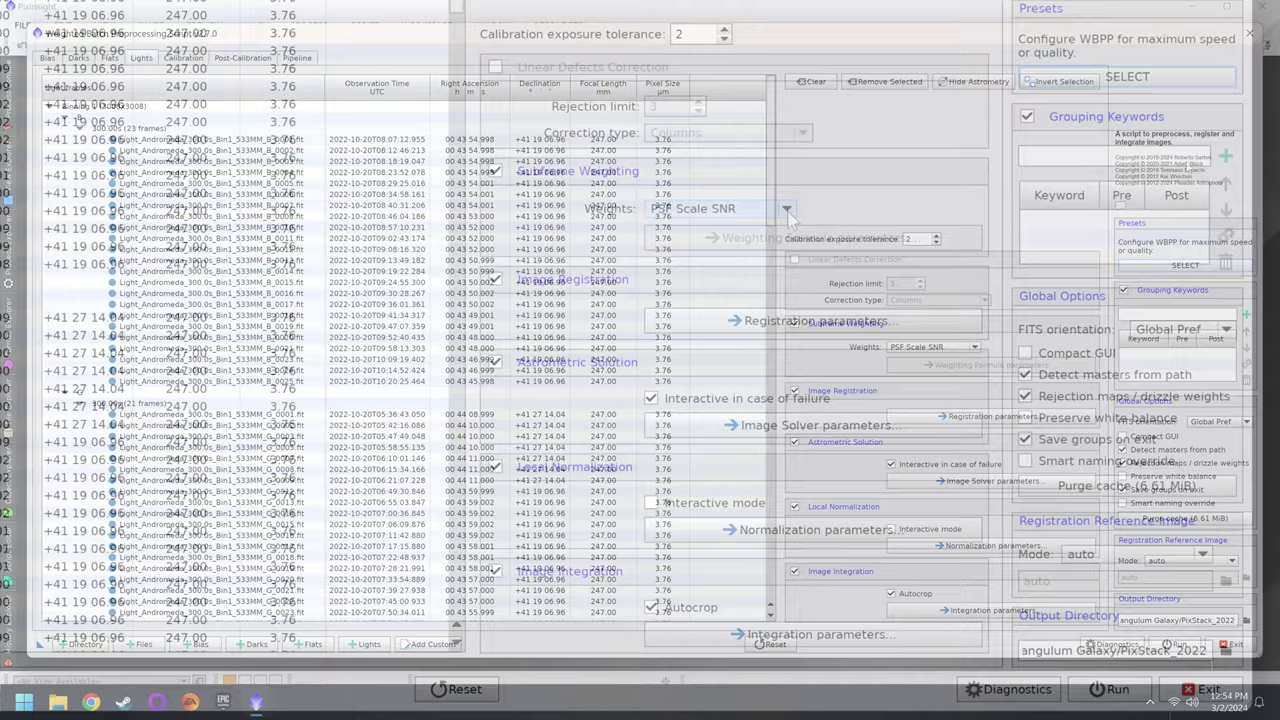
click(975, 347)
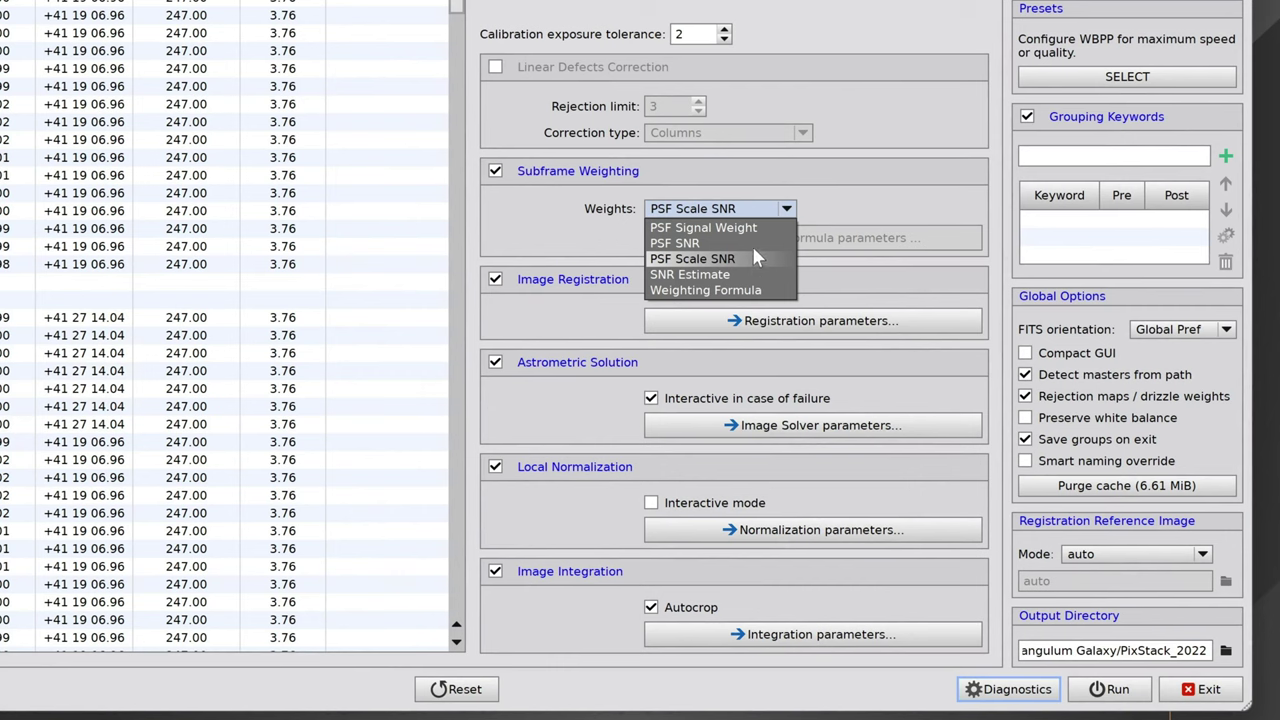
click(751, 224)
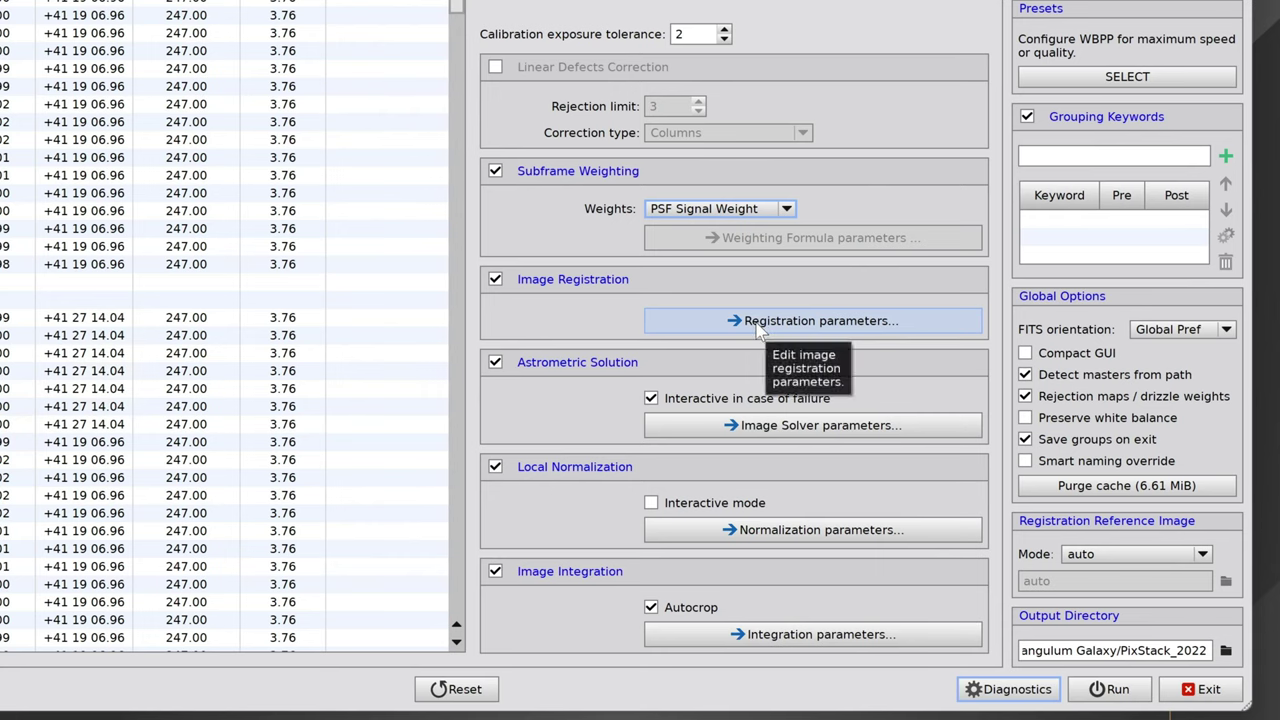
click(783, 331)
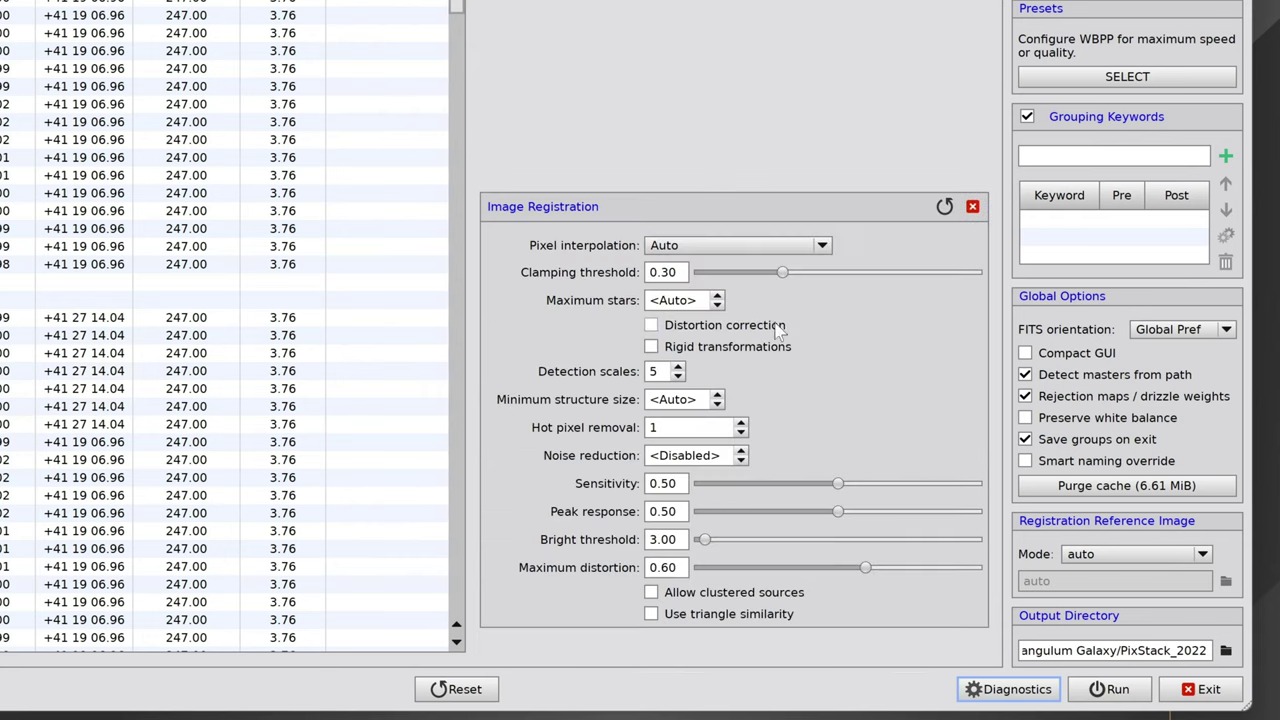
click(972, 207)
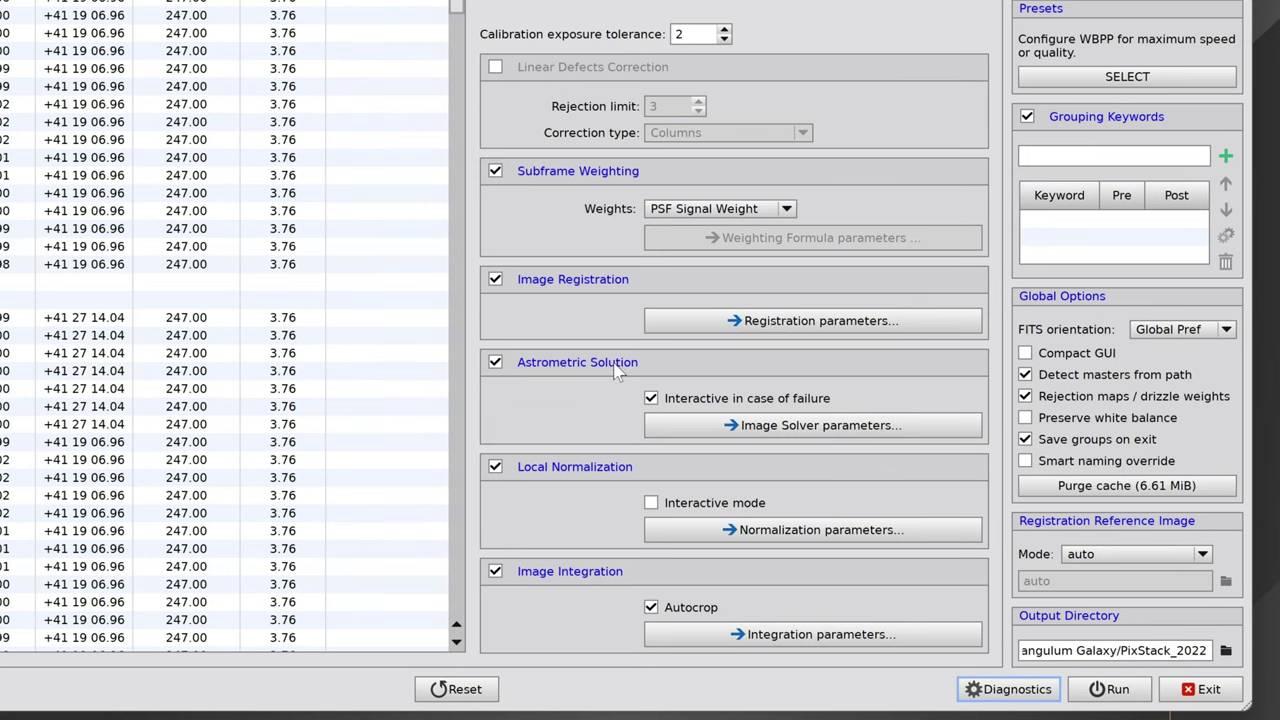
Enter Right Ascension 0h 43m 50s in the Image Solver default parameters.
click(784, 428)
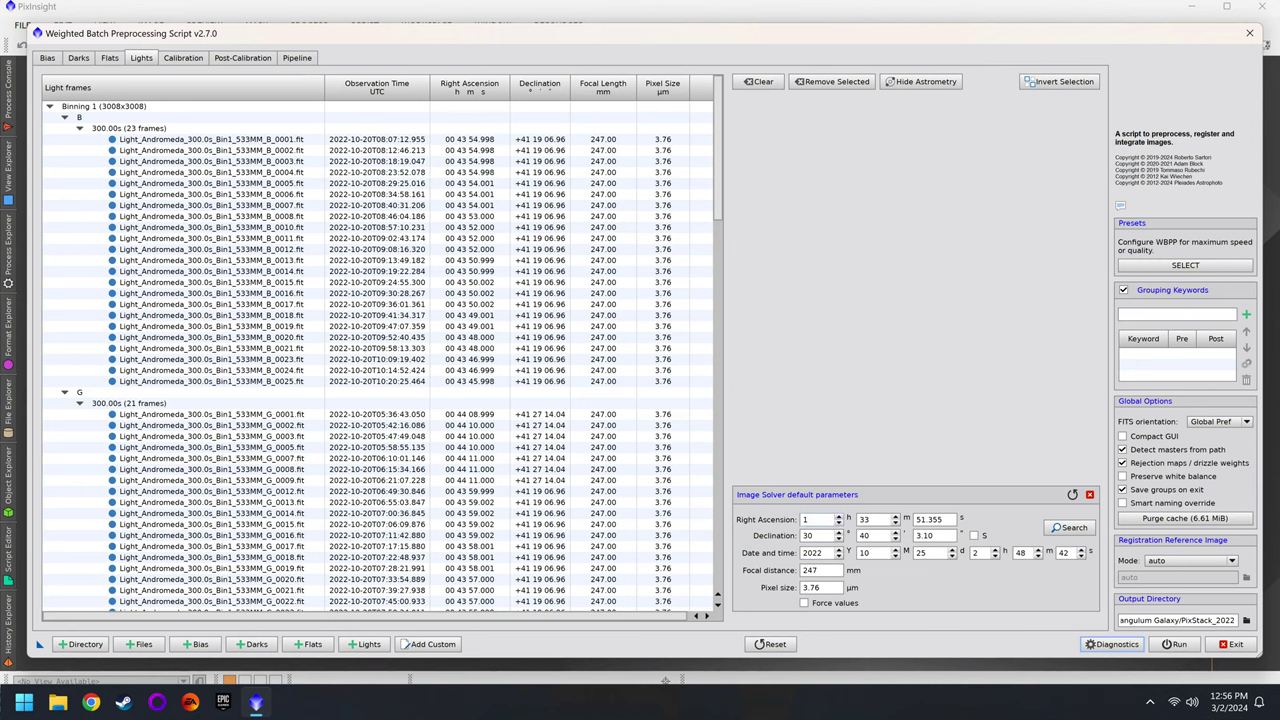
double_click(815, 520)
text(0)
key(Tab)
text(43)
key(Tab)
text(50)
Set the solver's Declination to 41° 19′ 06″.
click(820, 536)
text(41)
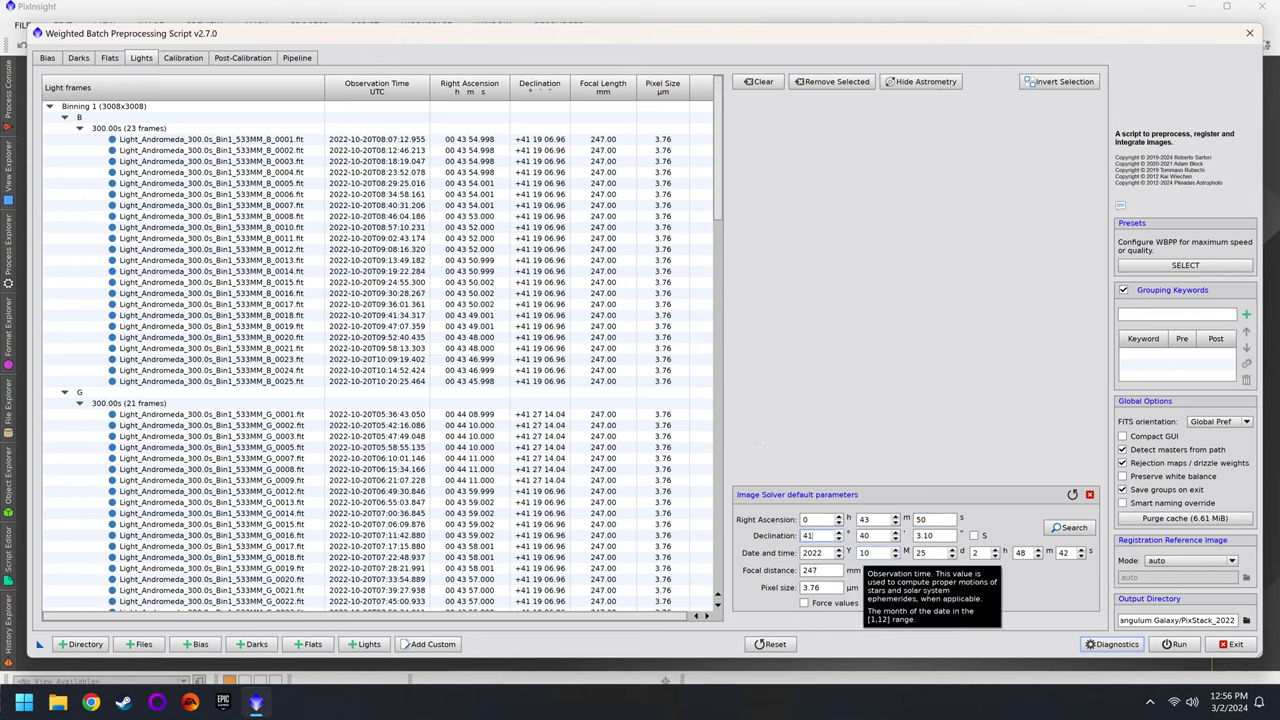
key(Tab)
text(19)
key(Tab)
text(06)
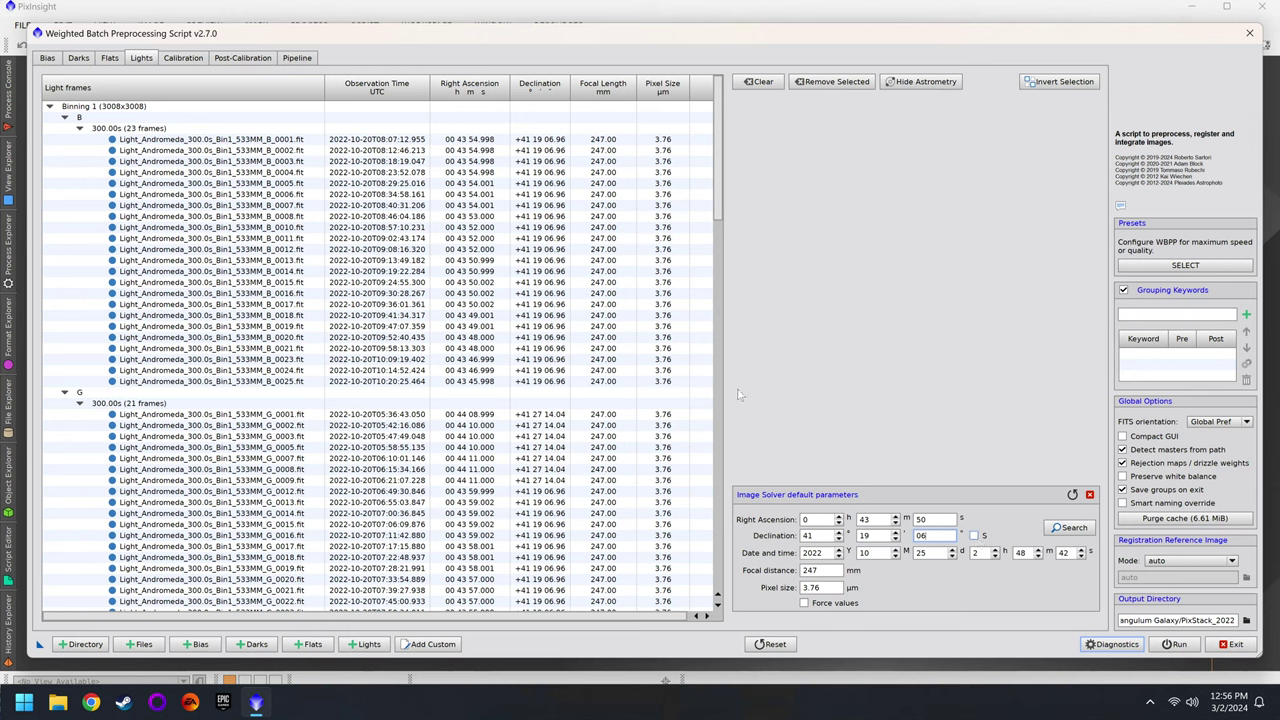
click(530, 140)
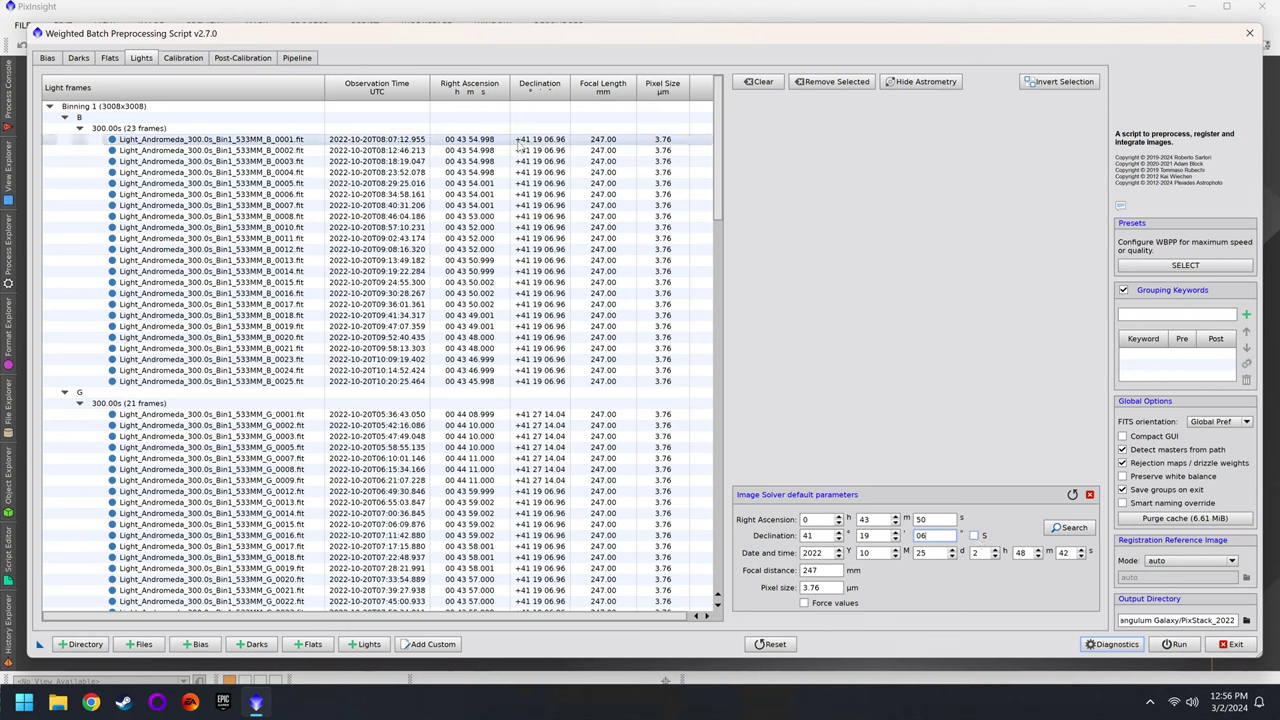
click(976, 536)
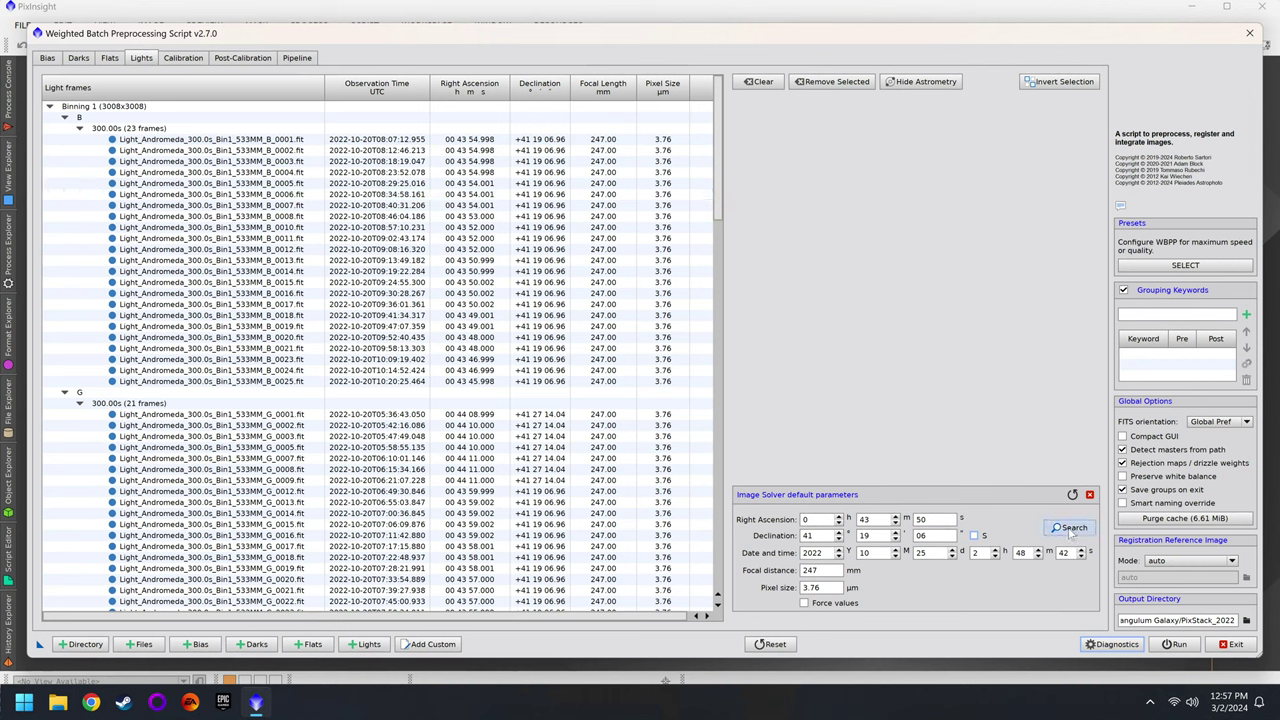
click(1070, 530)
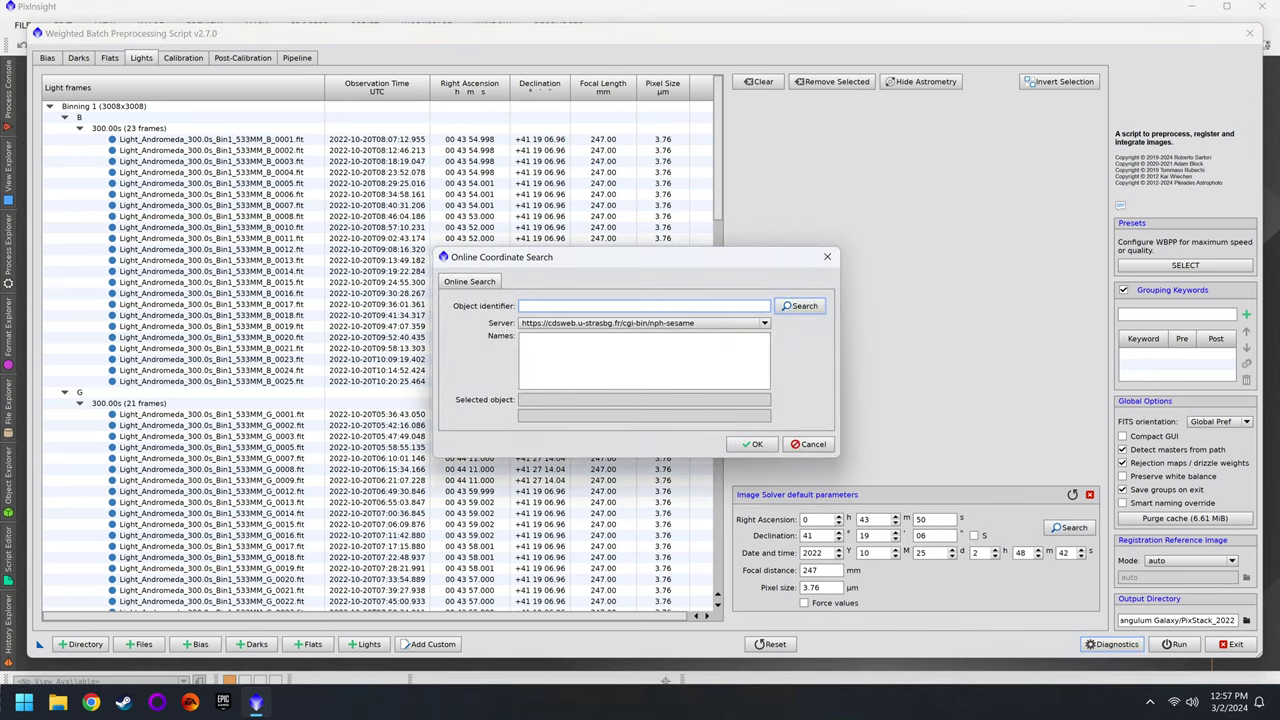
text(andromeda)
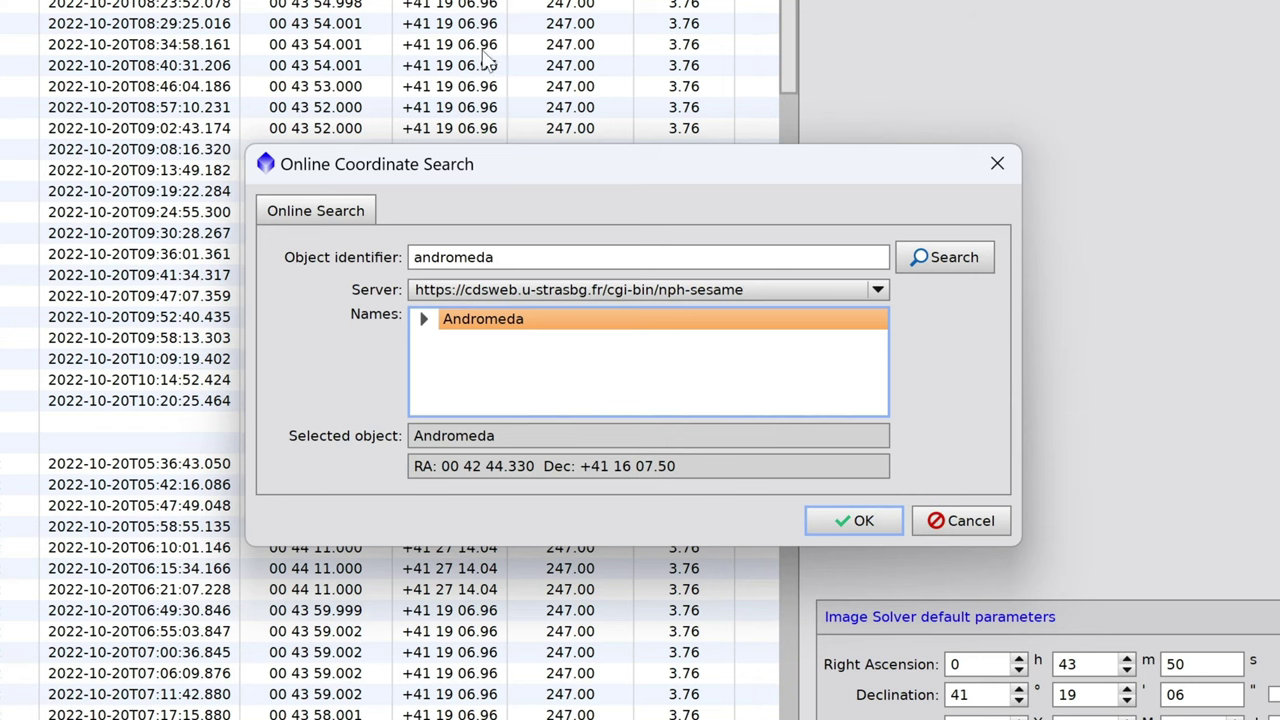
double_click(588, 245)
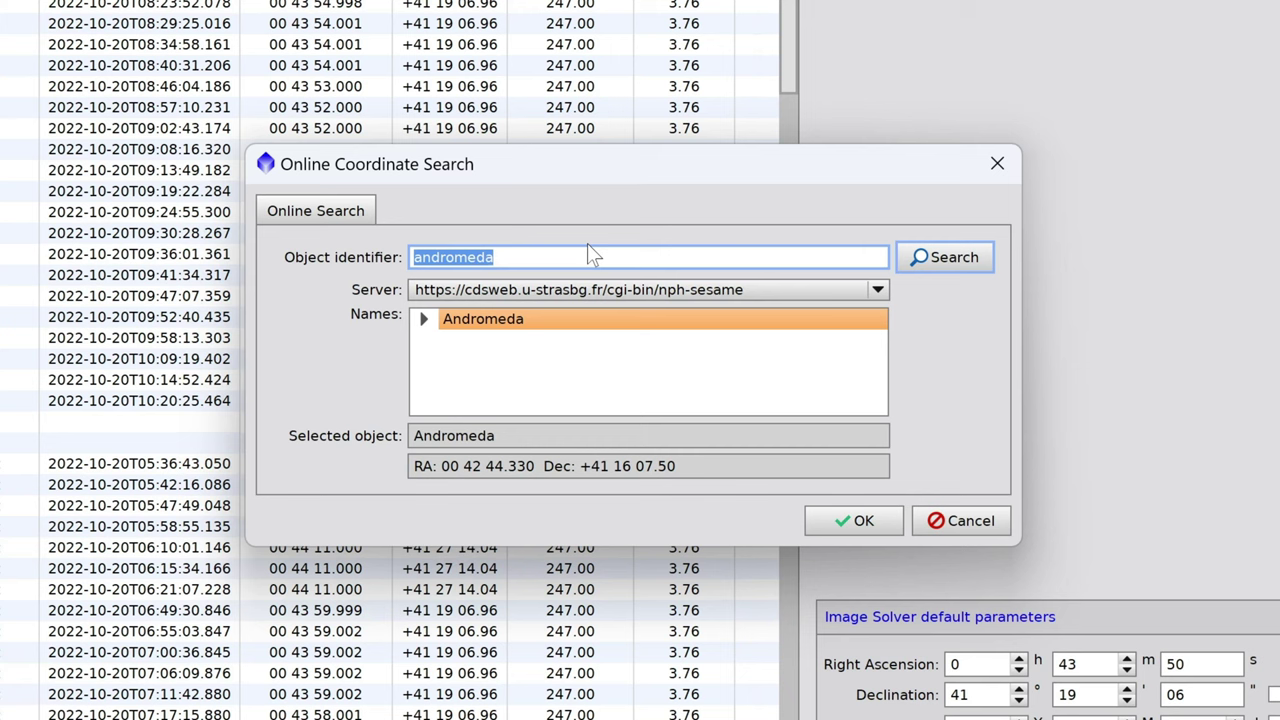
text(veil)
key(Return)
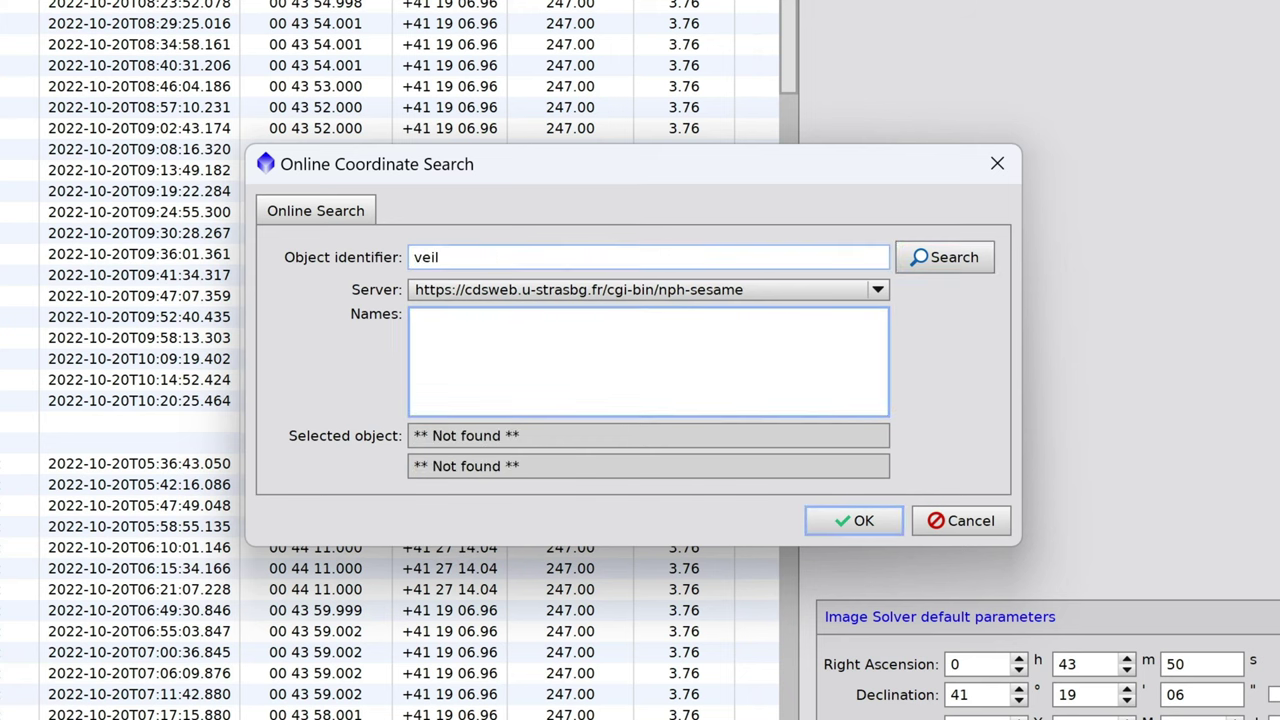
double_click(426, 257)
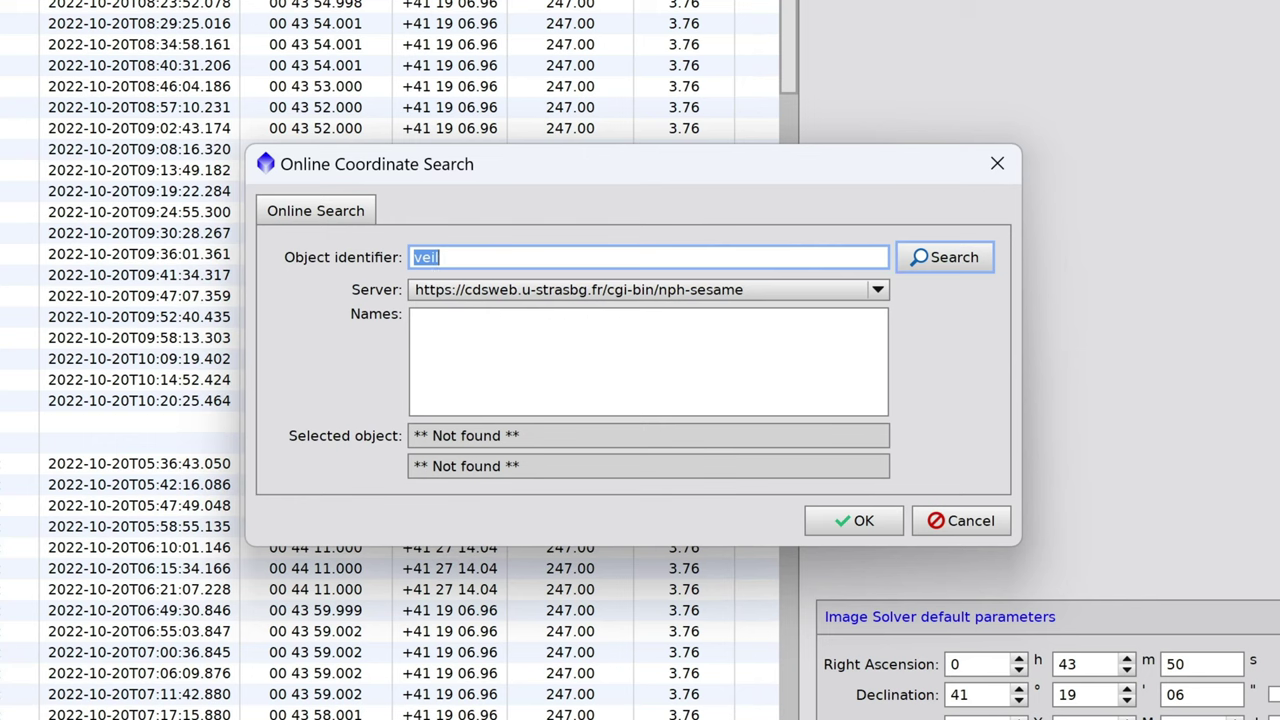
text(ic434)
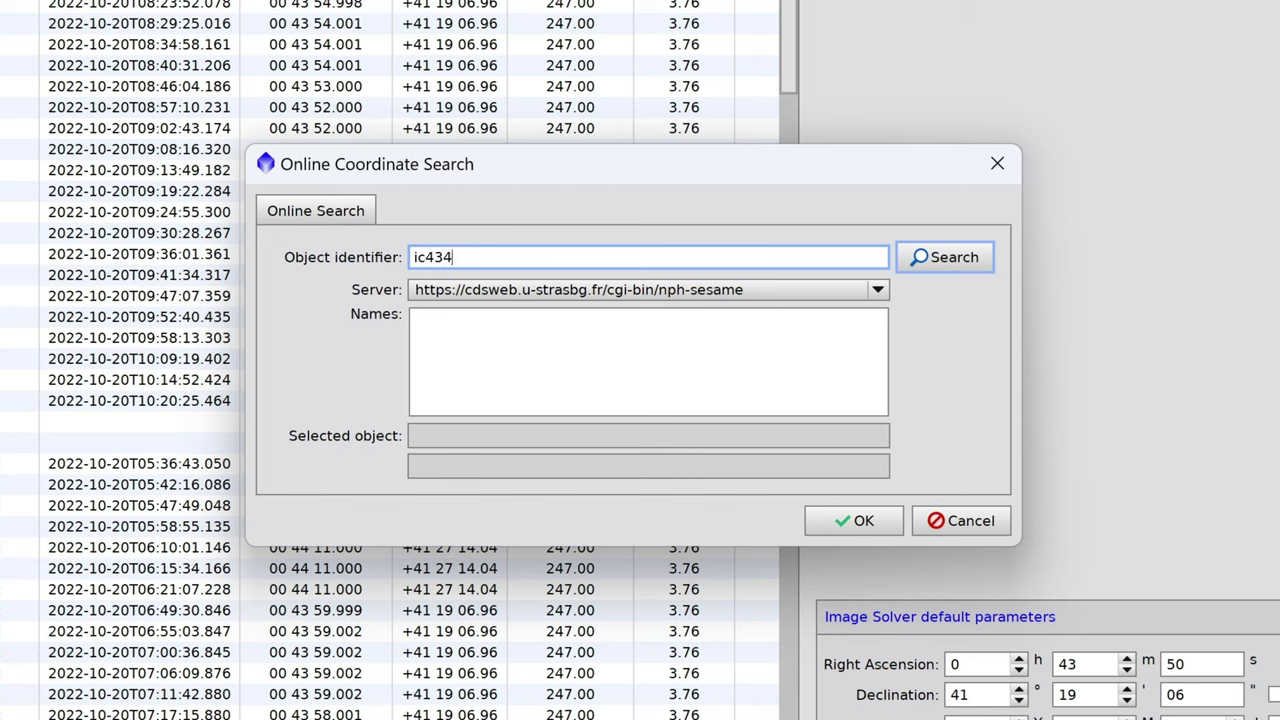
click(945, 257)
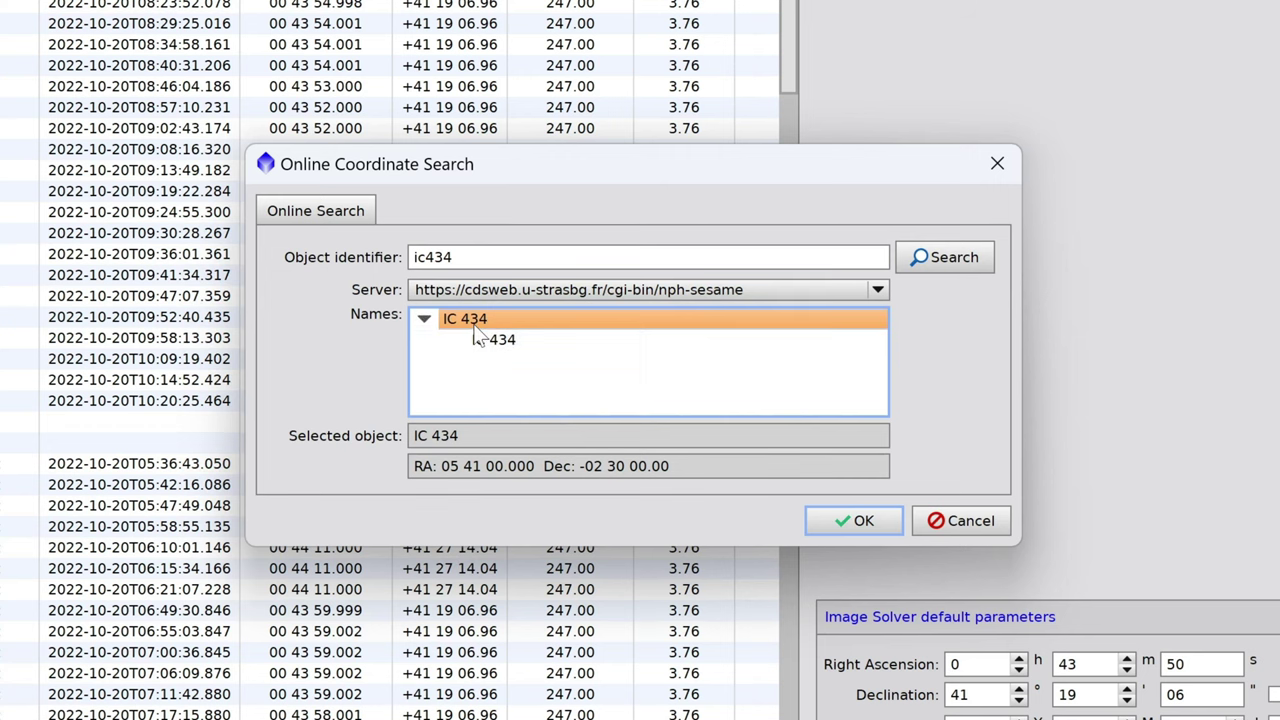
click(520, 341)
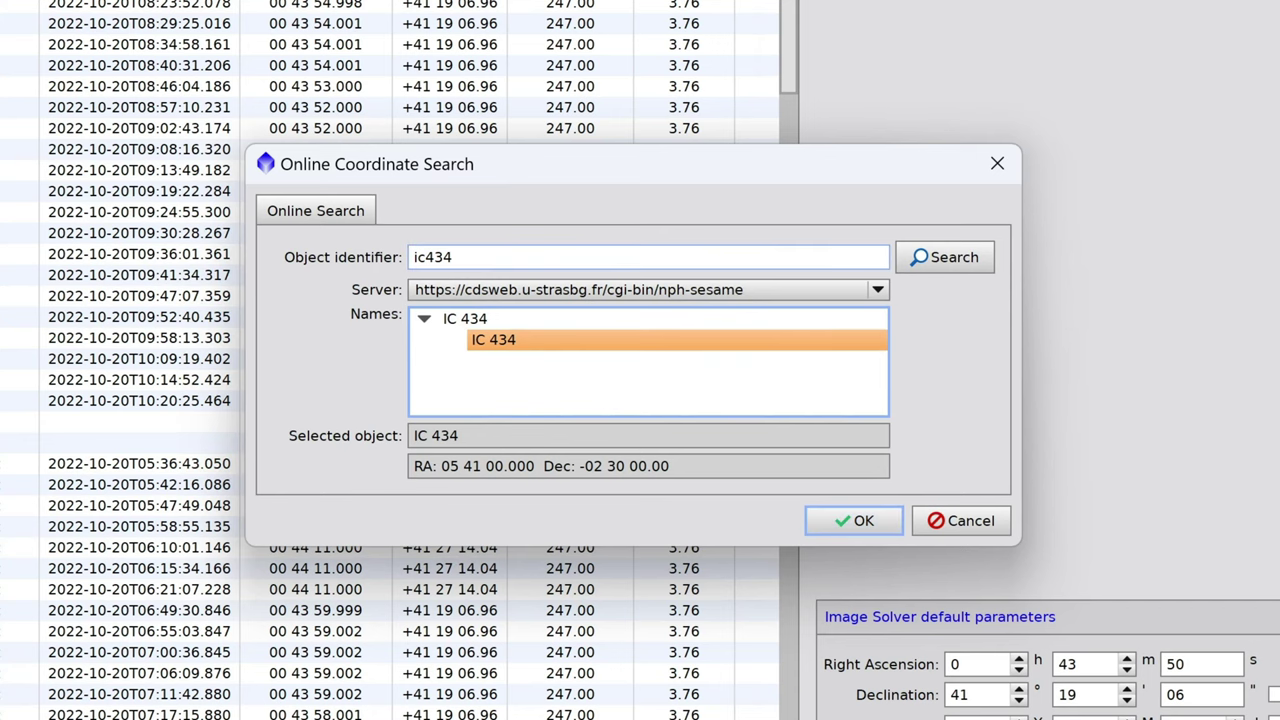
click(972, 526)
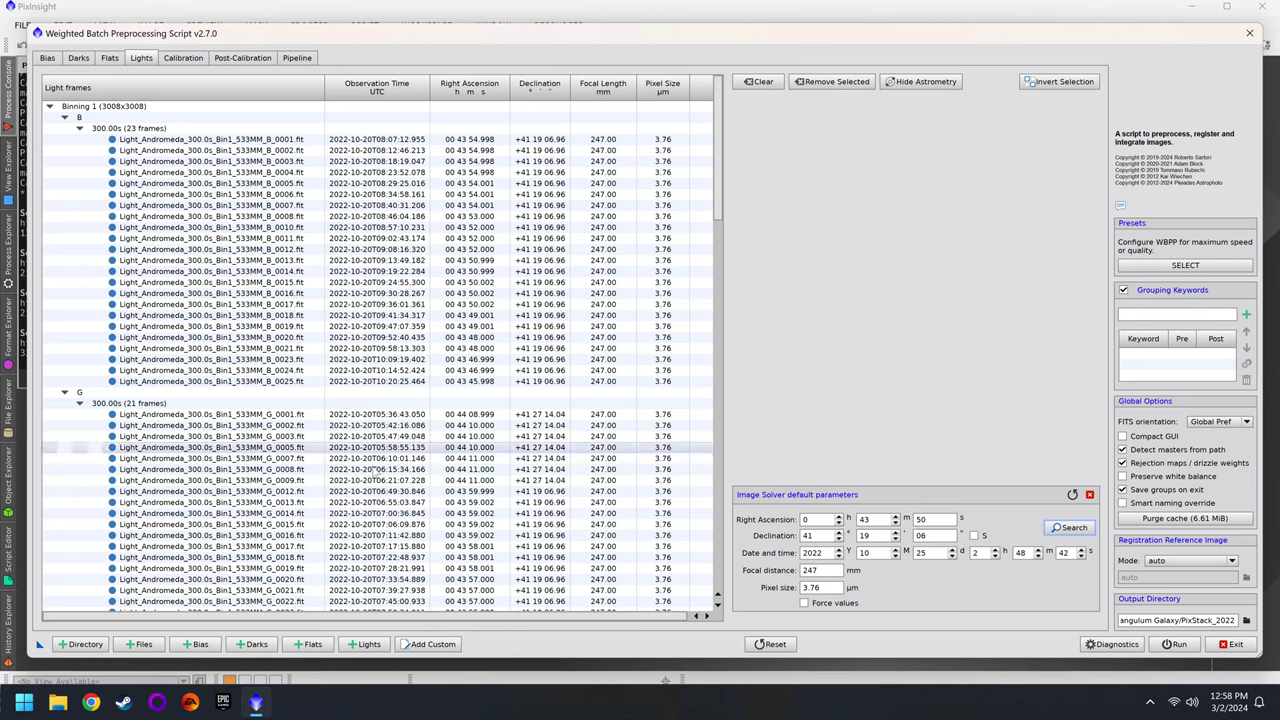
Set the observation hour to 0, check focal distance and pixel size, and close the solver panel.
click(376, 469)
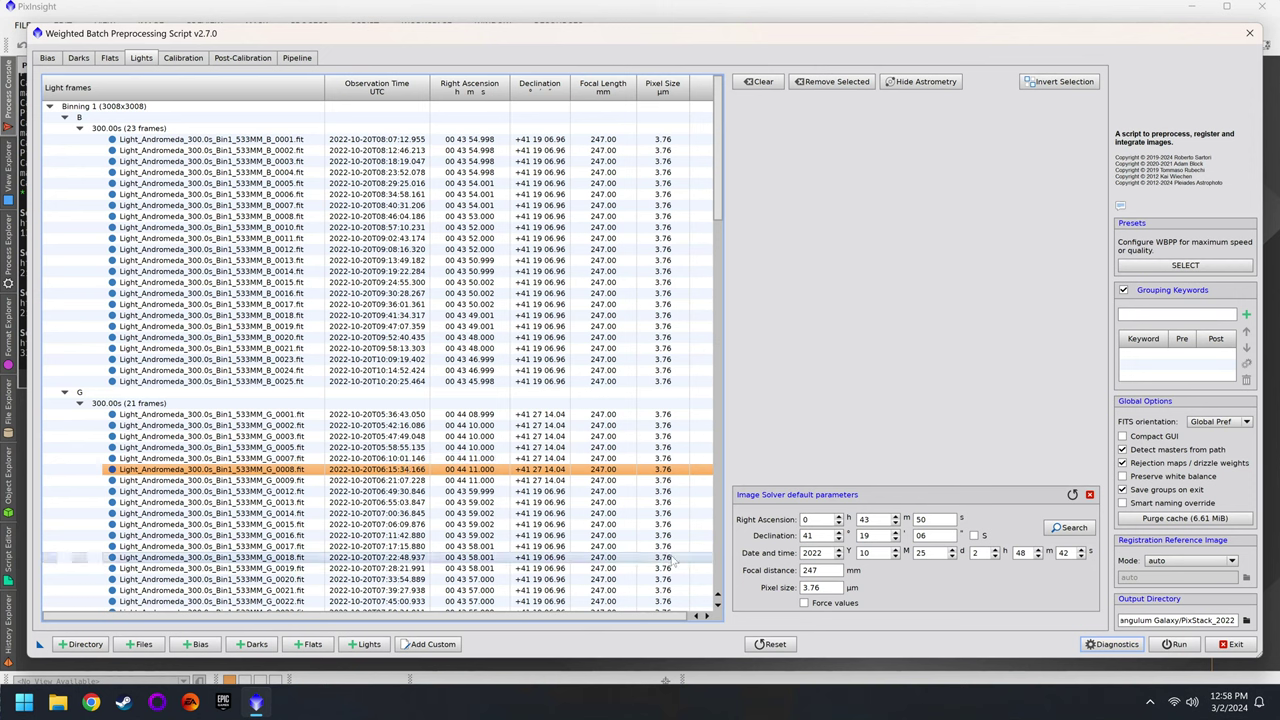
click(995, 556)
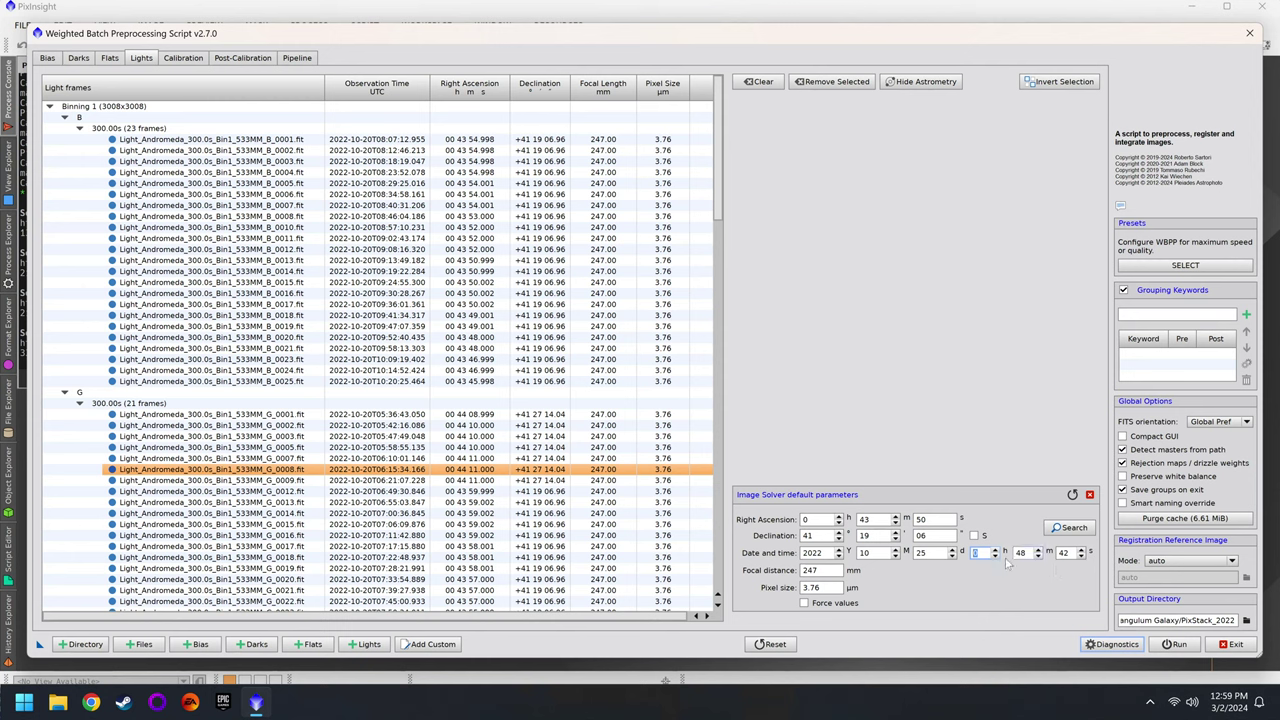
click(815, 570)
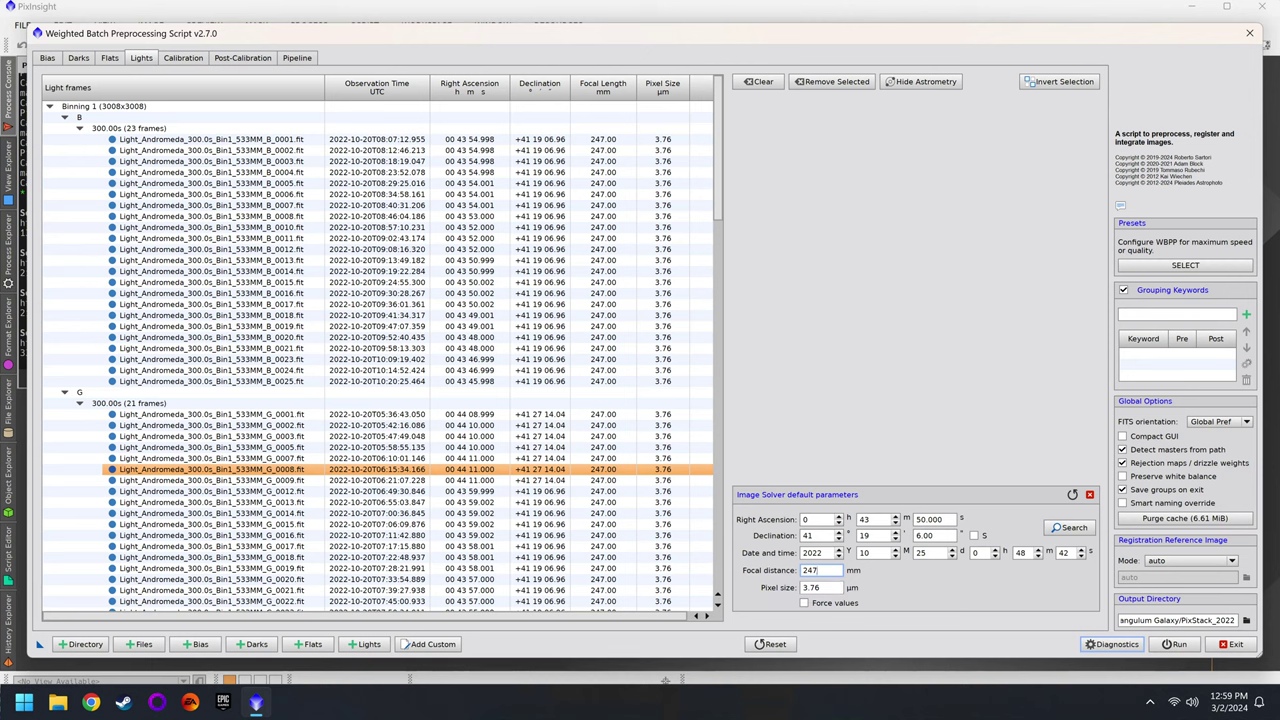
click(816, 588)
click(1090, 495)
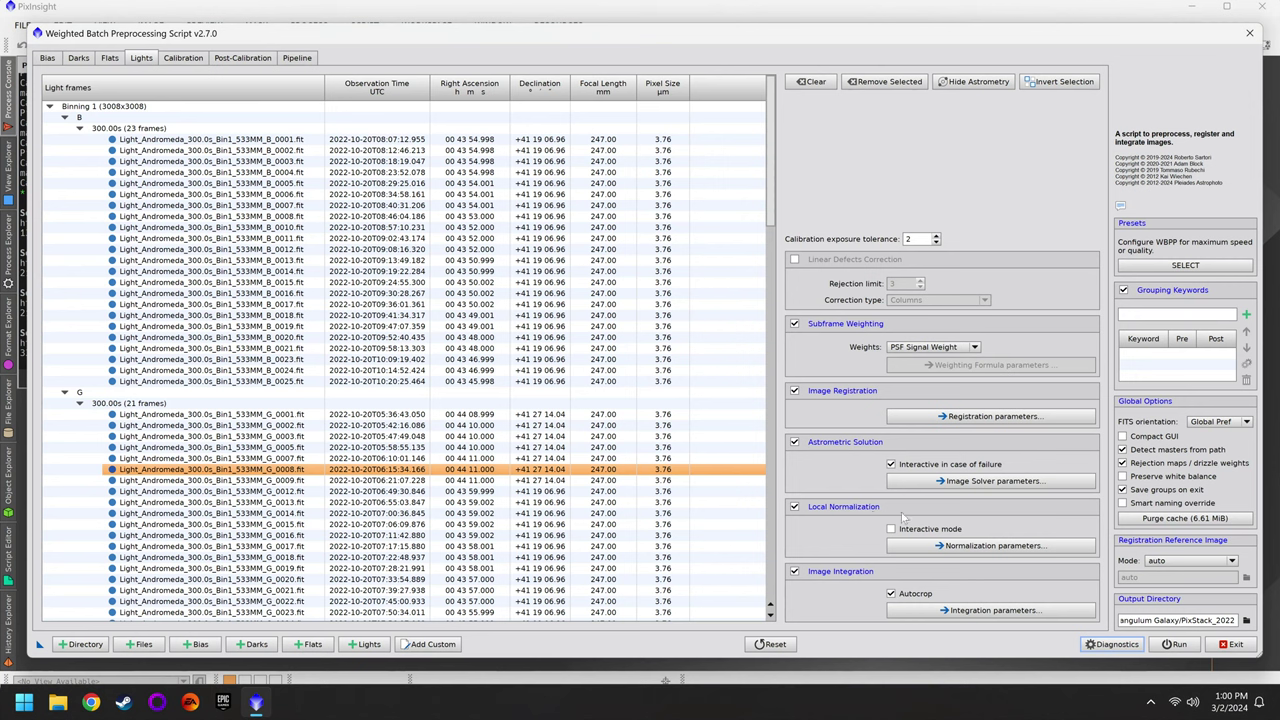
click(995, 545)
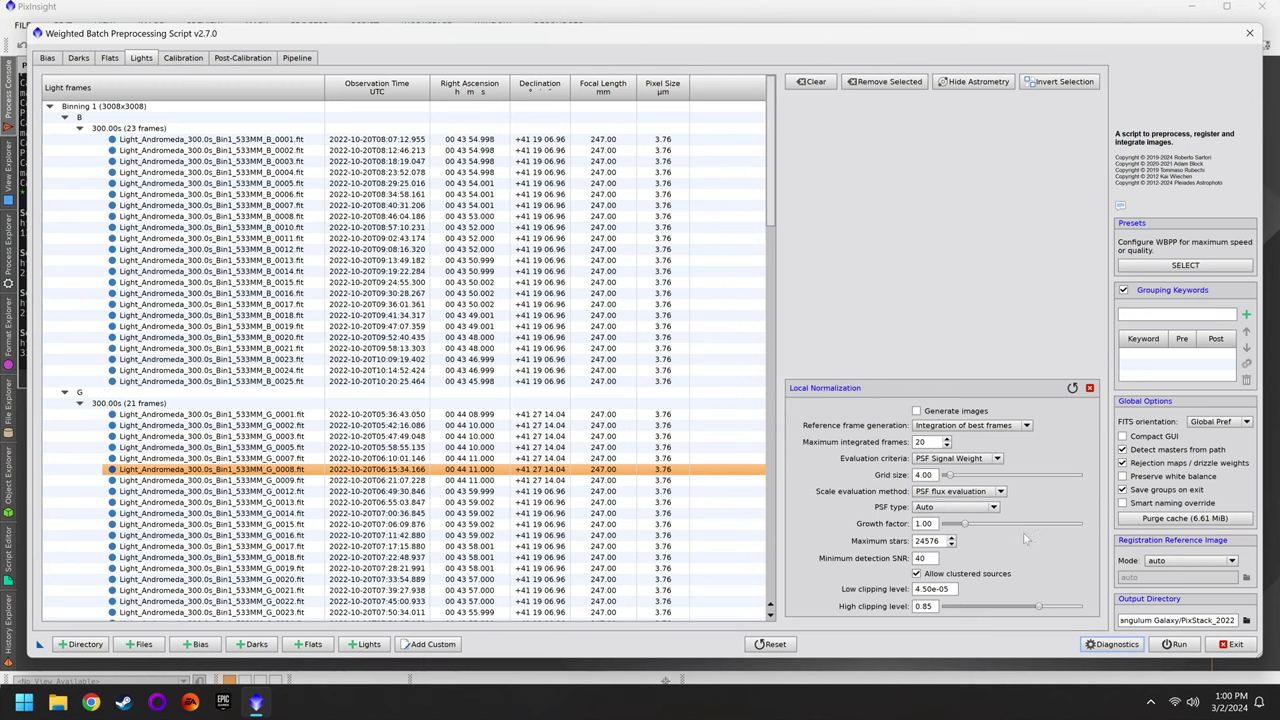
click(1089, 388)
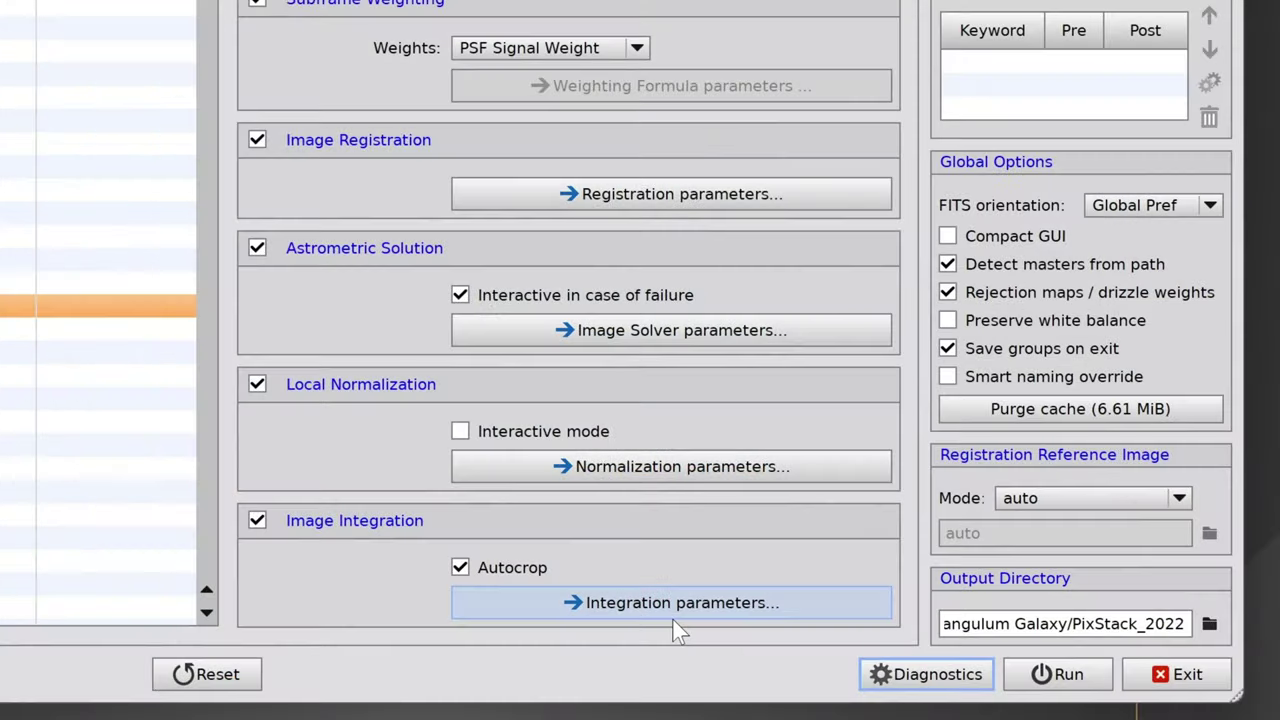
Open Integration parameters, check the 0.05 minimum weight, and keep Auto rejection.
click(990, 610)
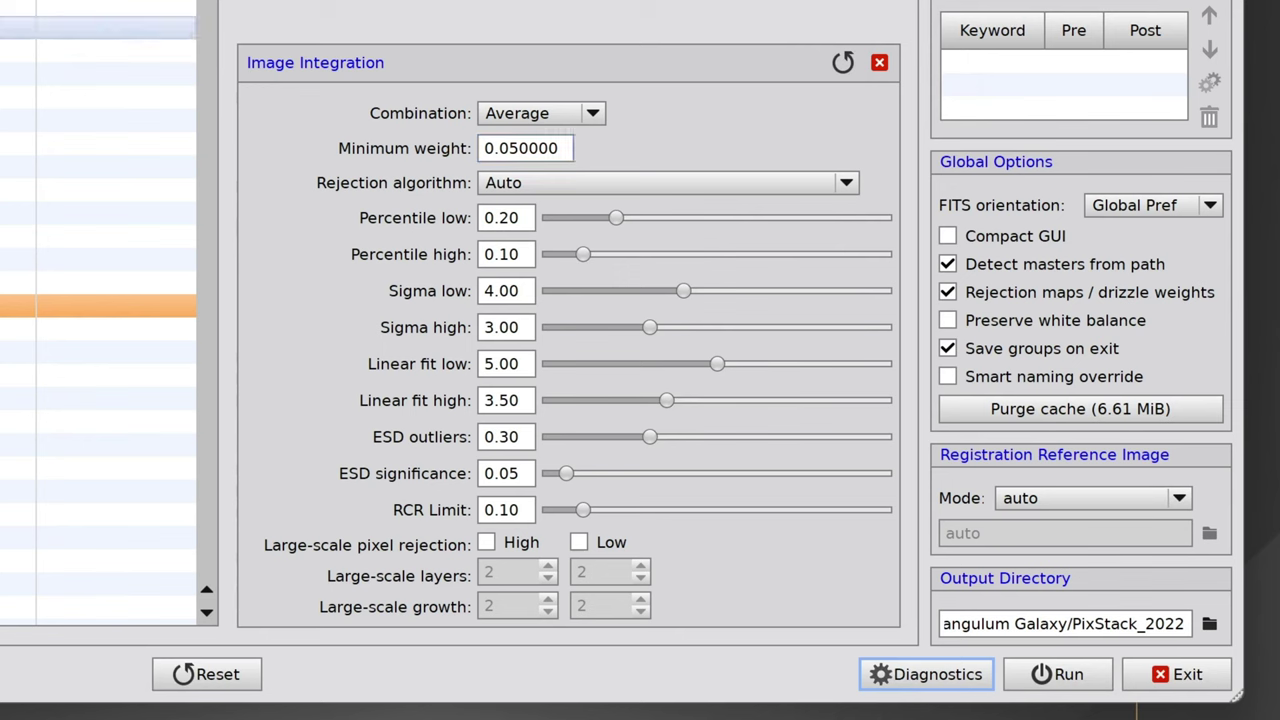
click(540, 148)
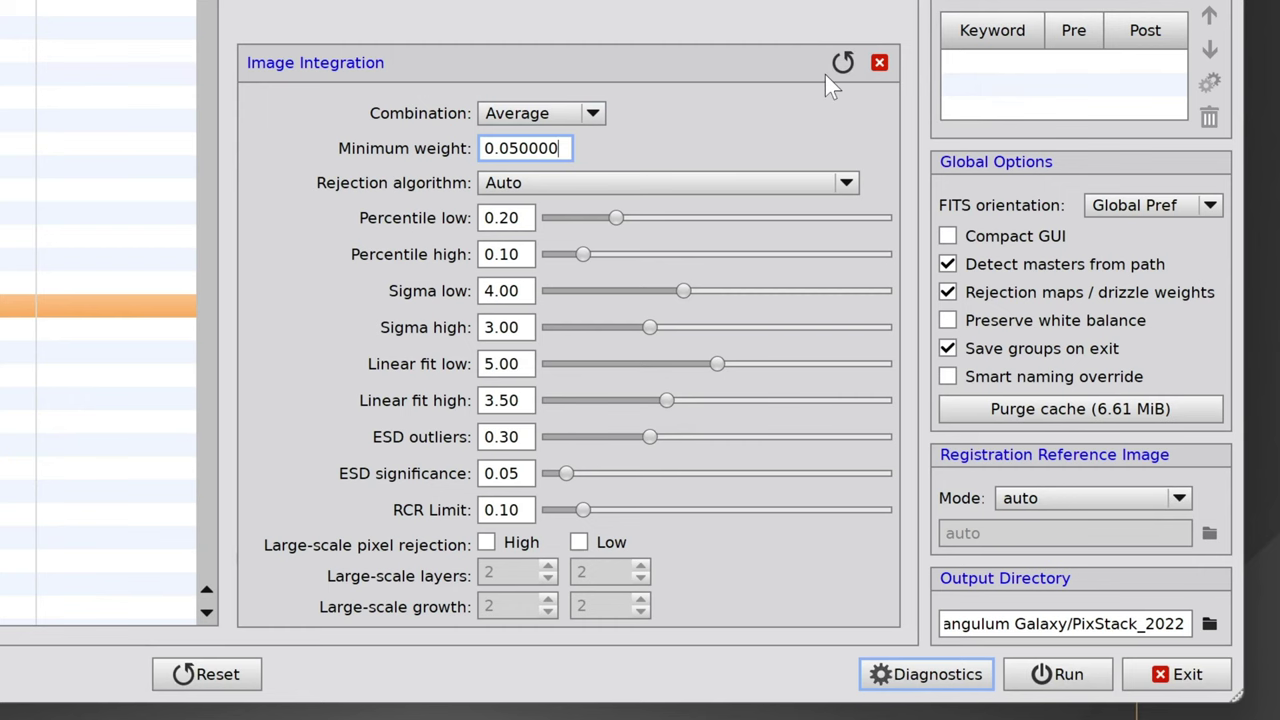
mouse_move(780, 145)
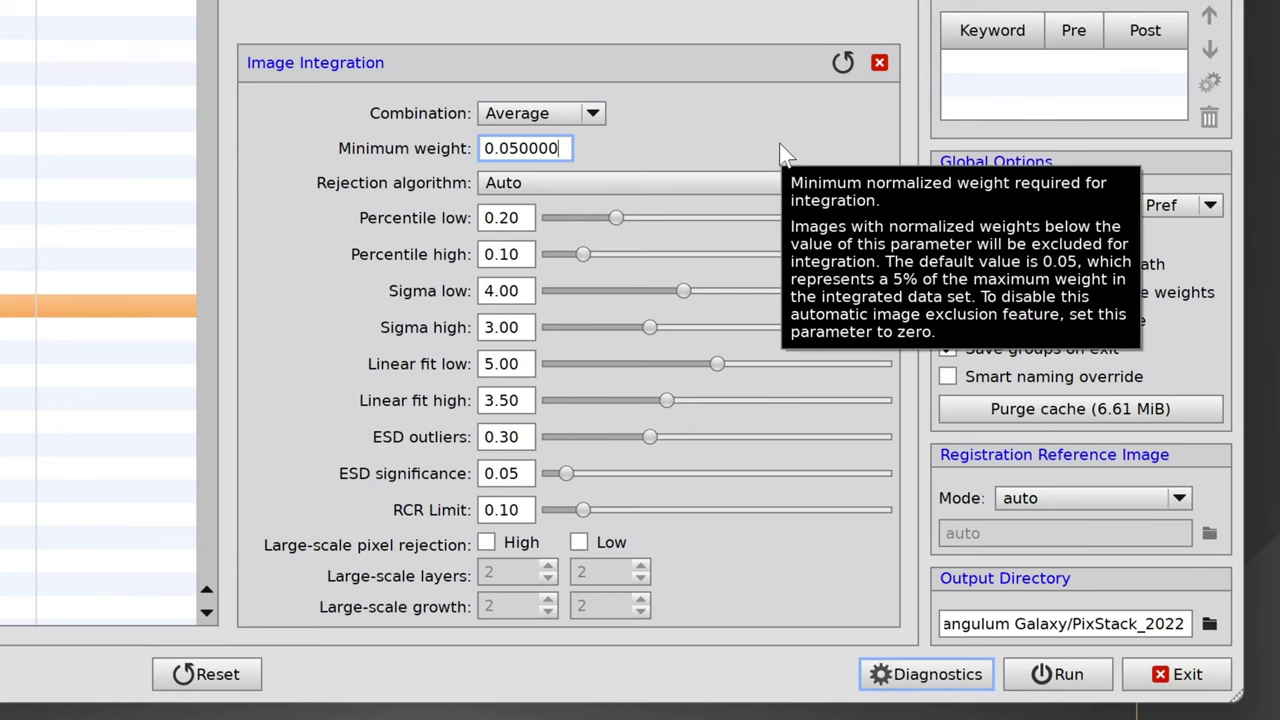
key(Tab)
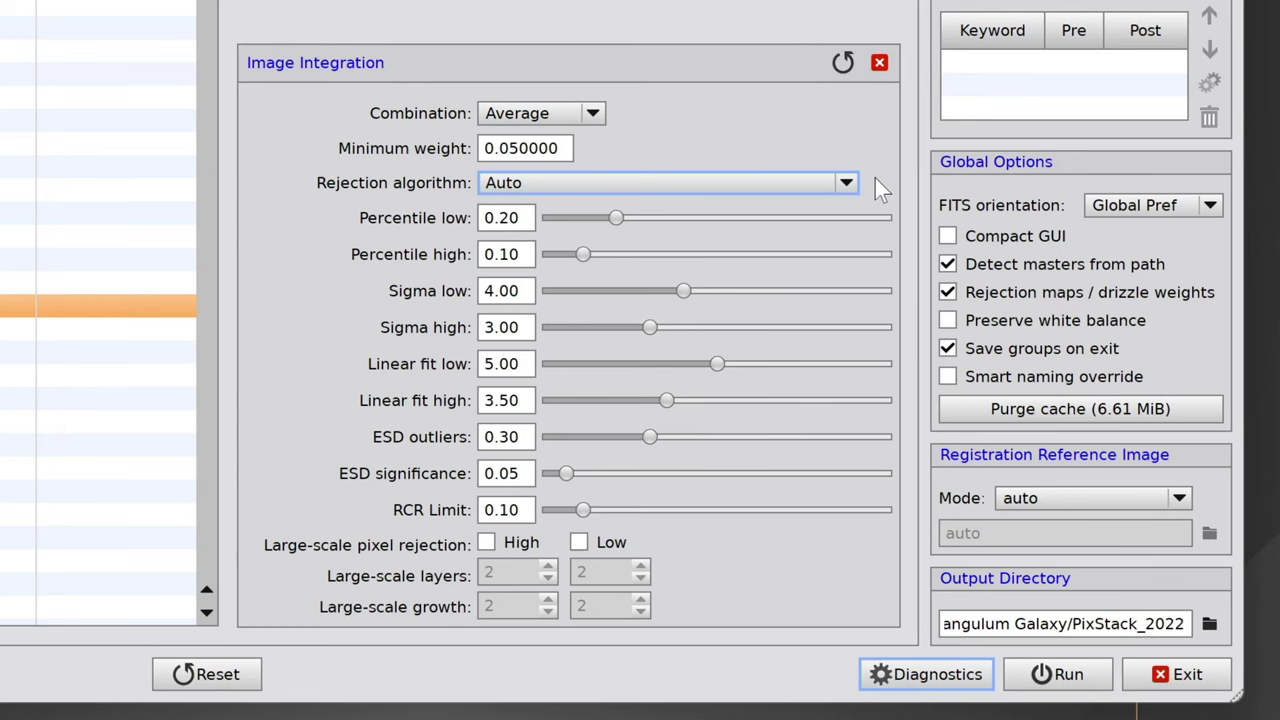
click(849, 183)
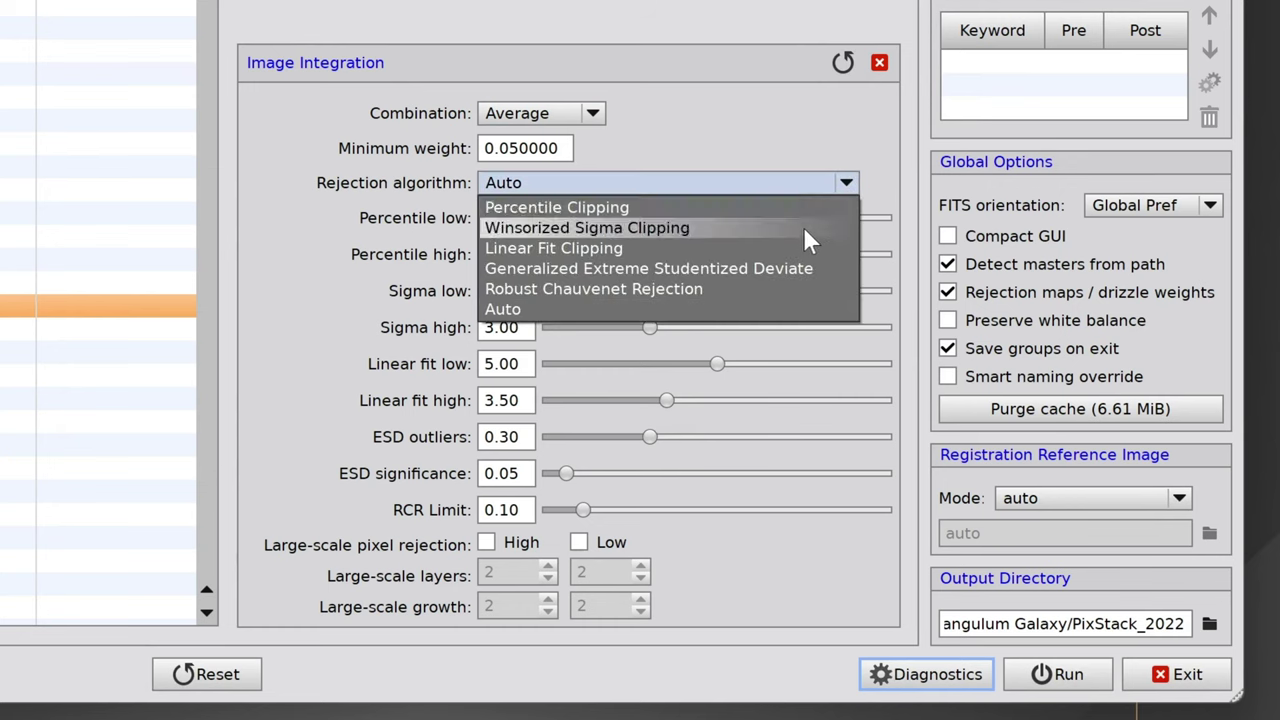
click(852, 180)
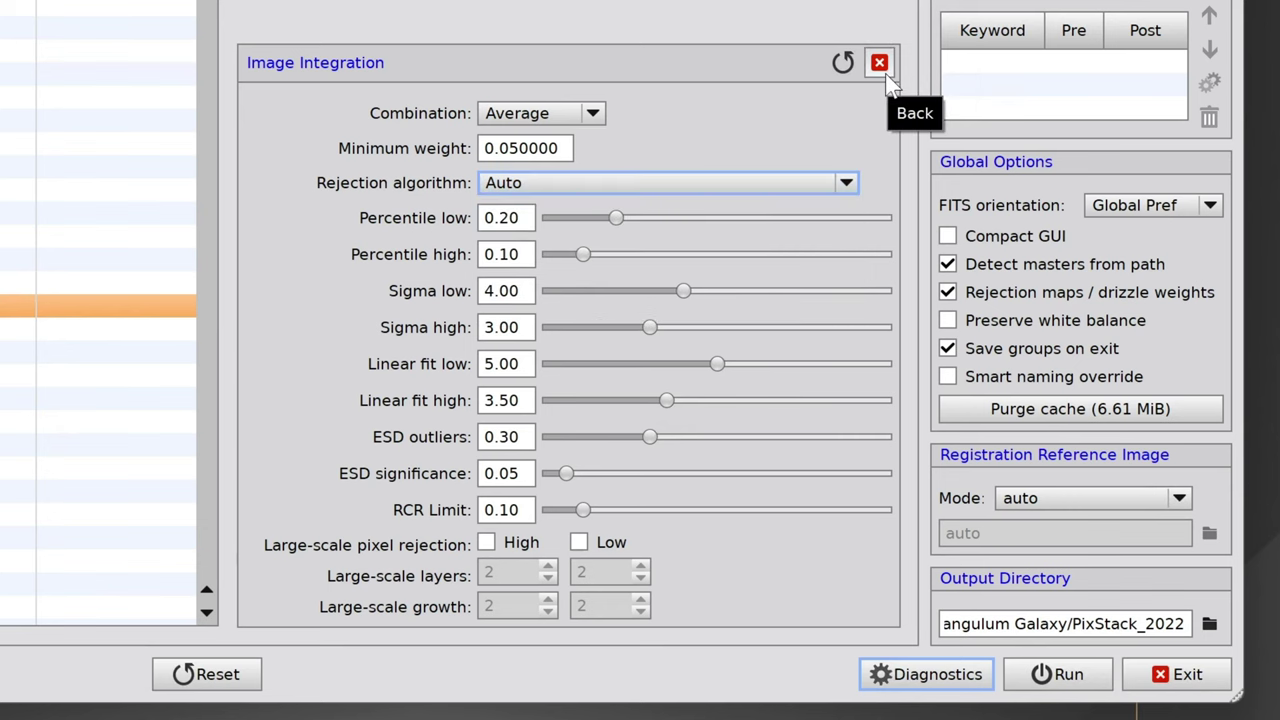
Close the integration settings and browse the output directory to DSC2024/Cone Nebula.
click(882, 68)
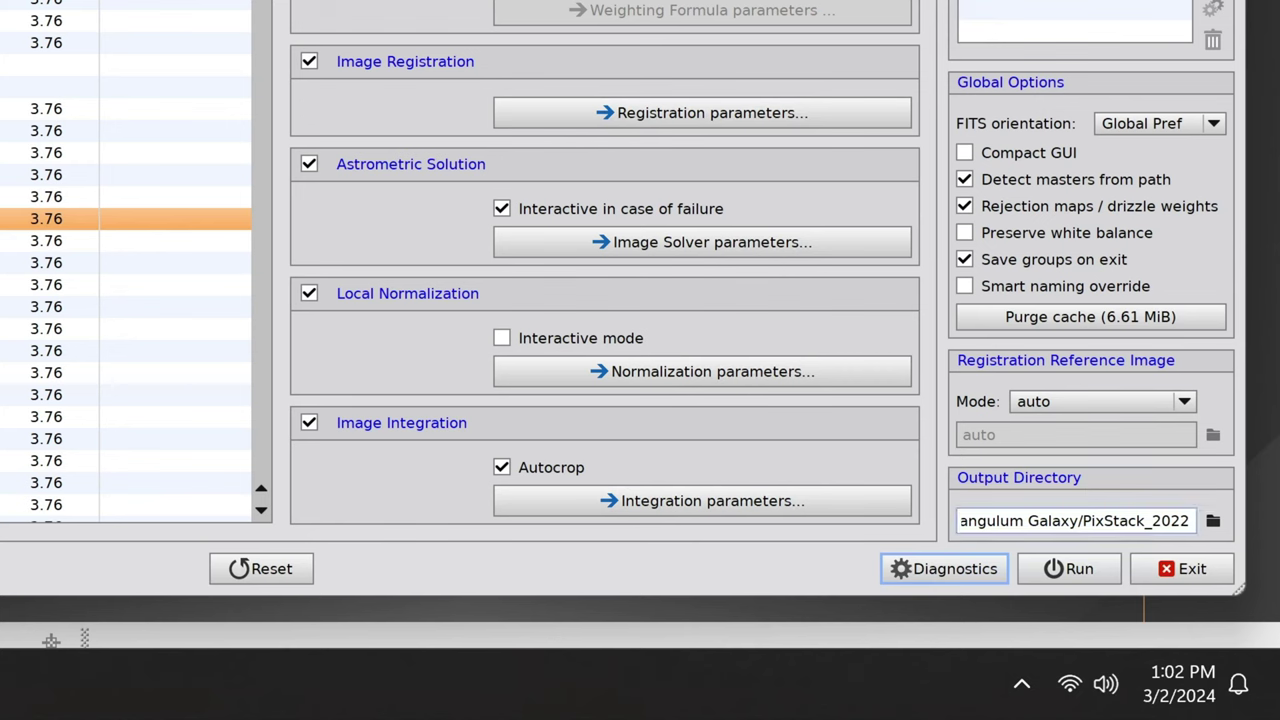
click(1213, 521)
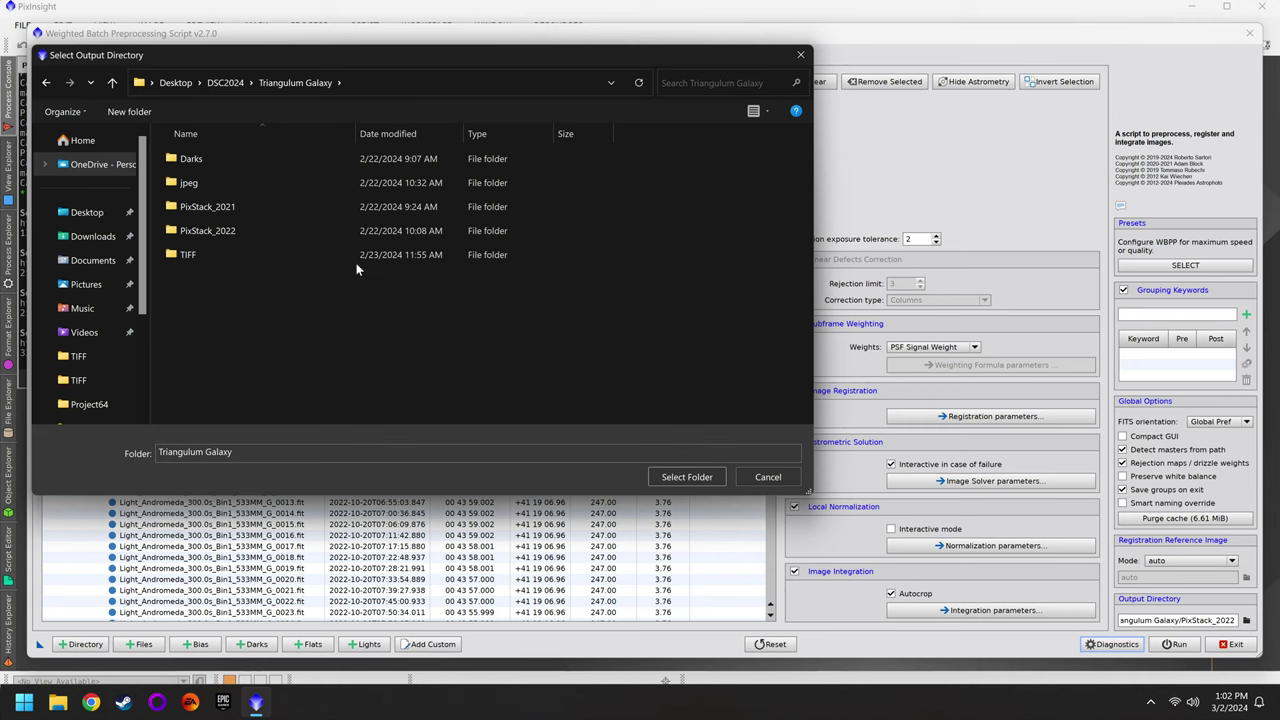
key(alt+Up)
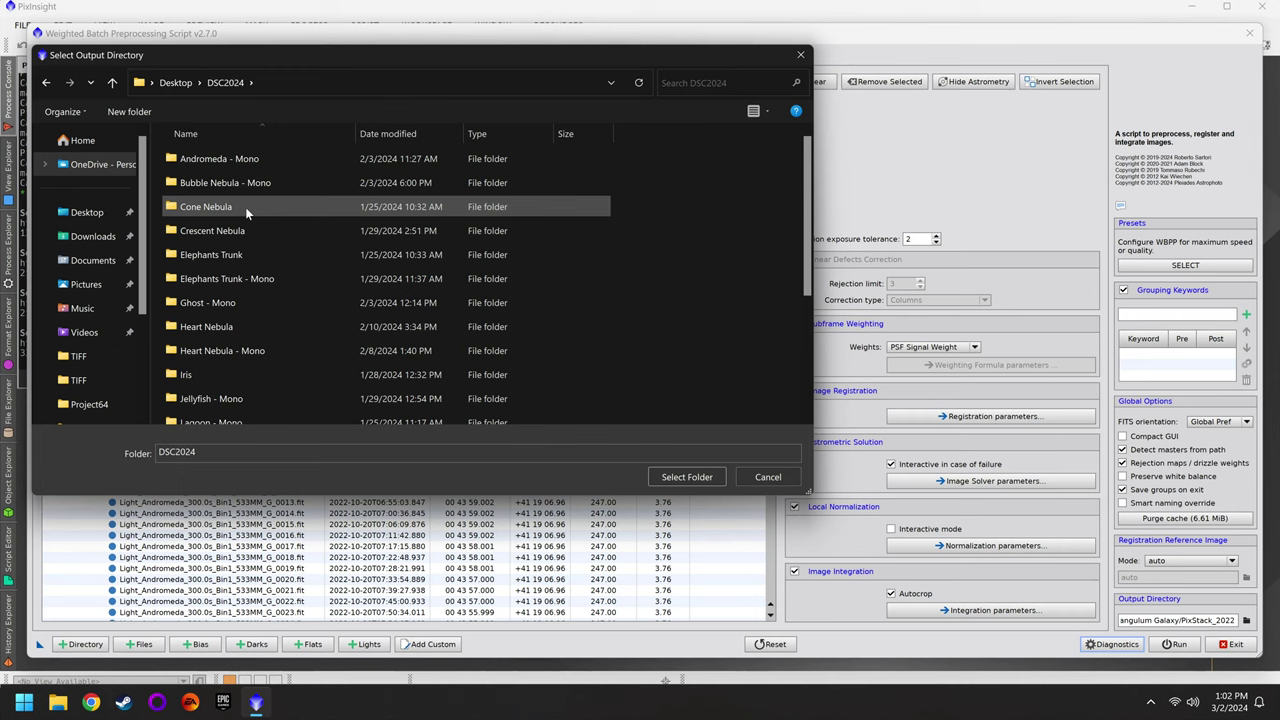
double_click(245, 207)
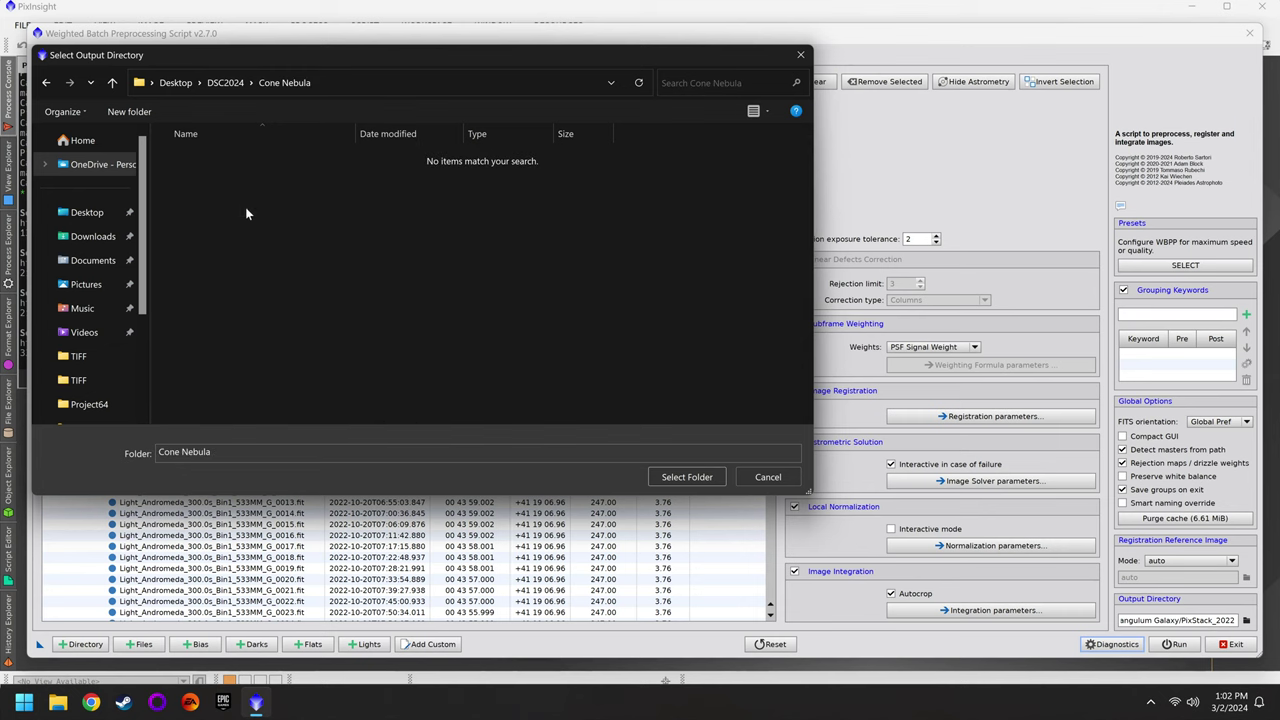
Create a PixStack folder in Cone Nebula and select it as the output directory.
right_click(297, 283)
mouse_move(351, 447)
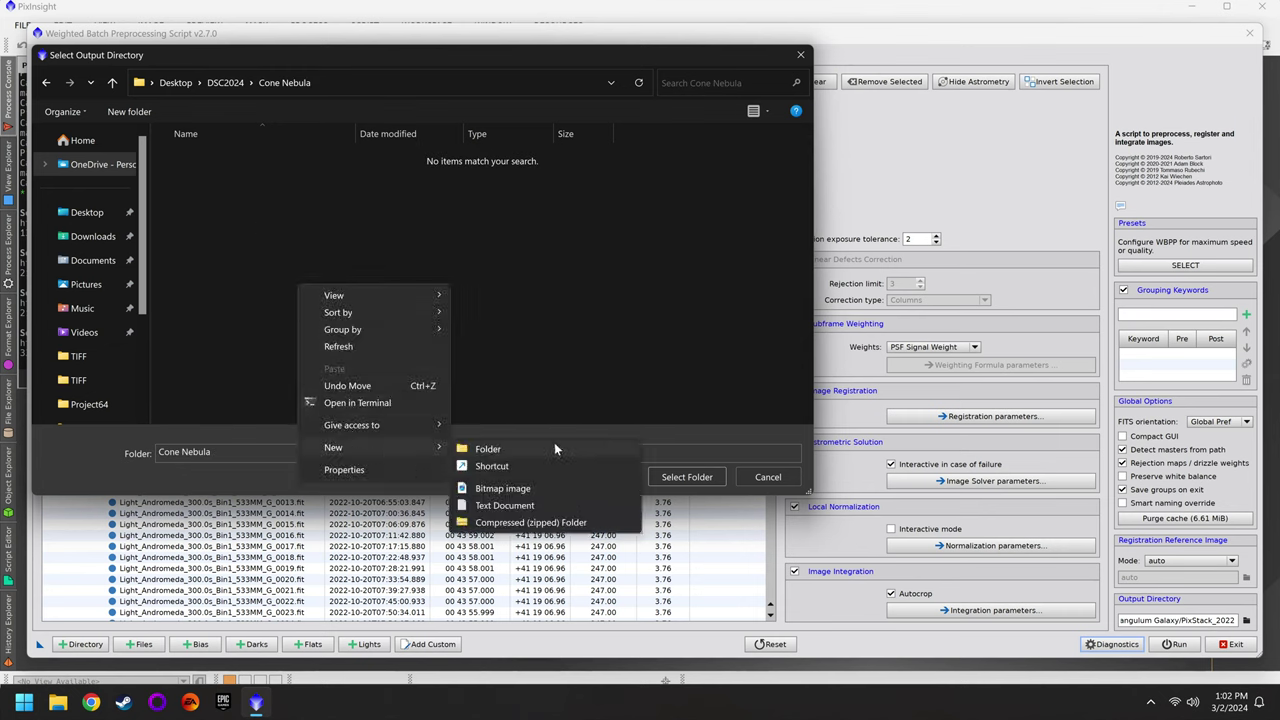
click(554, 448)
text(PixStack)
key(Return)
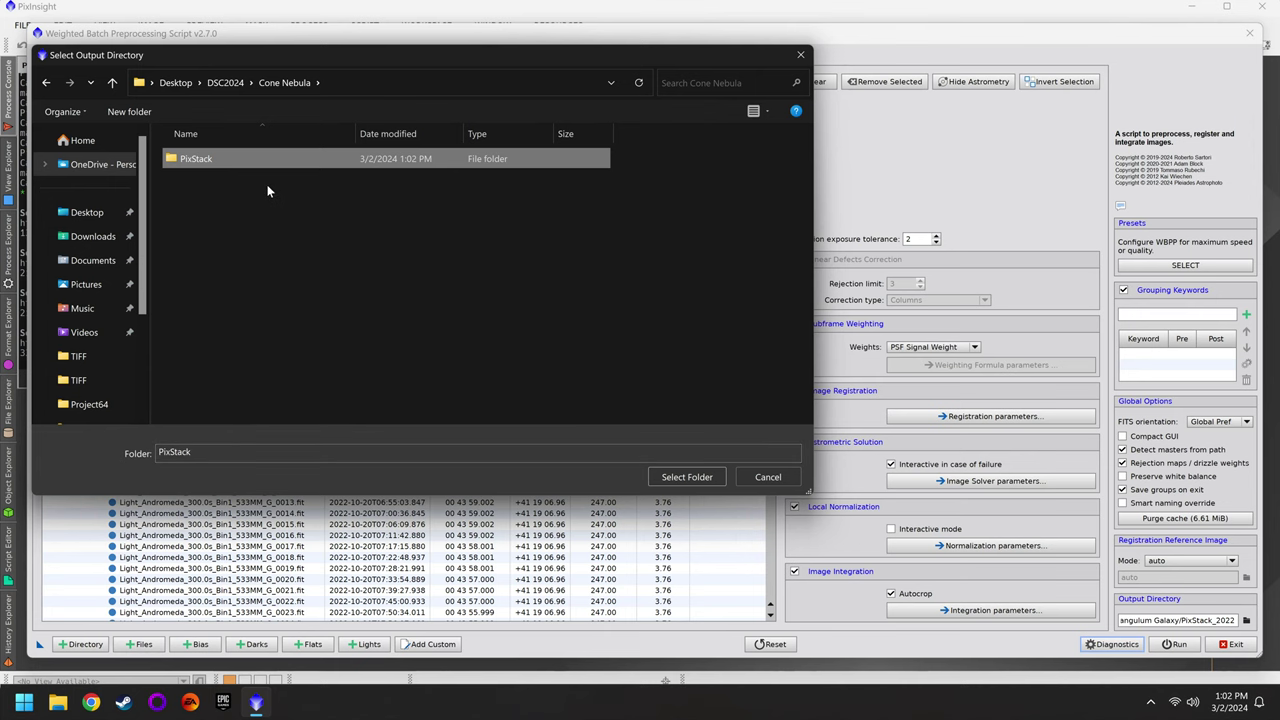
double_click(182, 158)
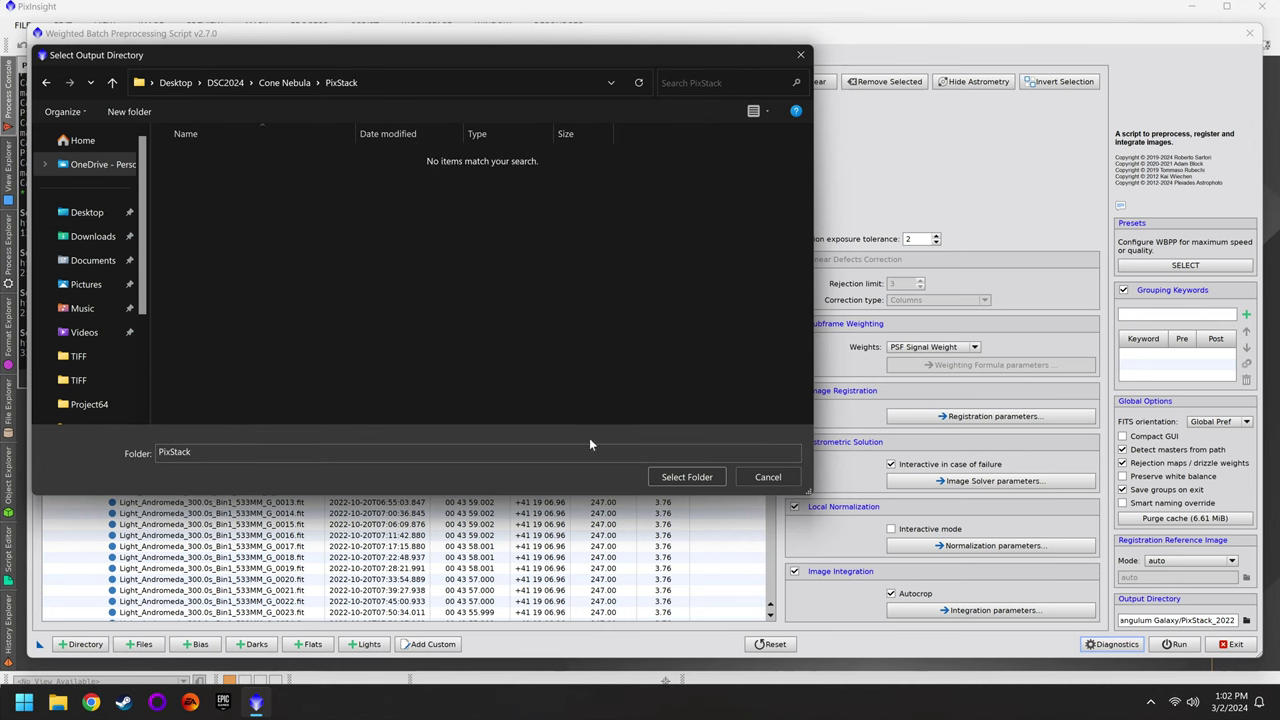
click(697, 477)
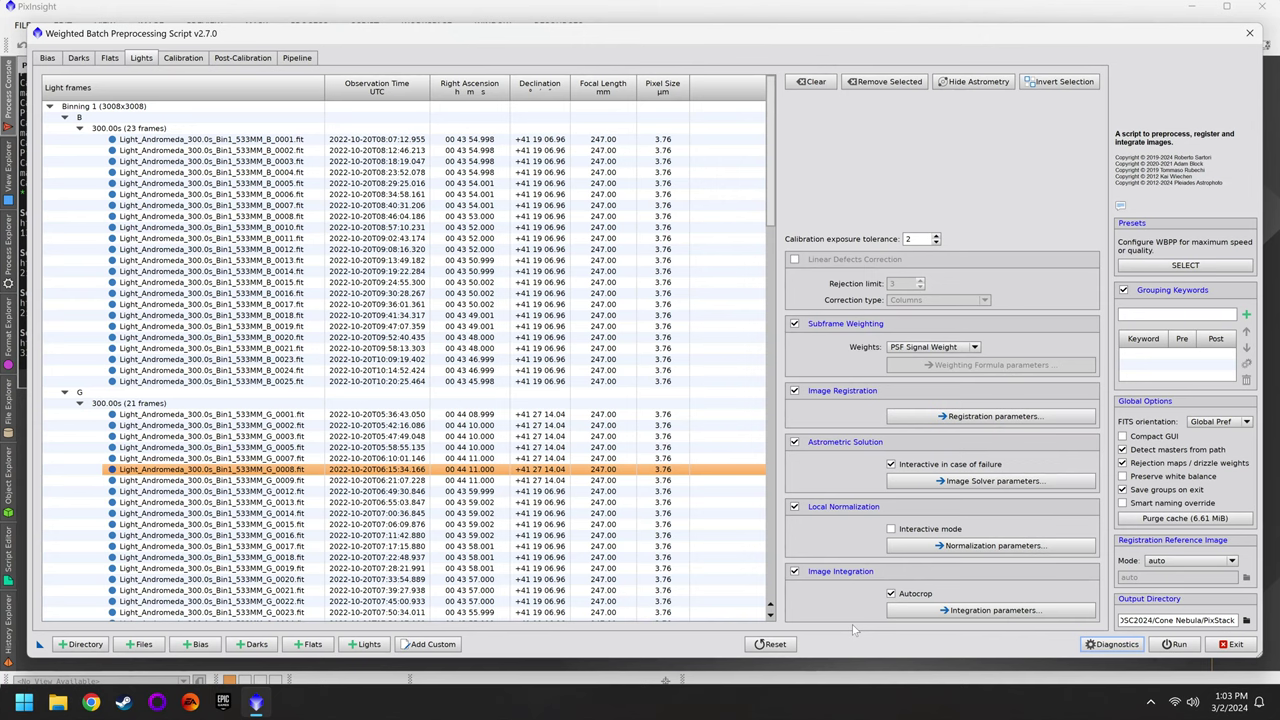
Check the B and L light groups' calibration warnings, then show the Post-Calibration page.
click(184, 58)
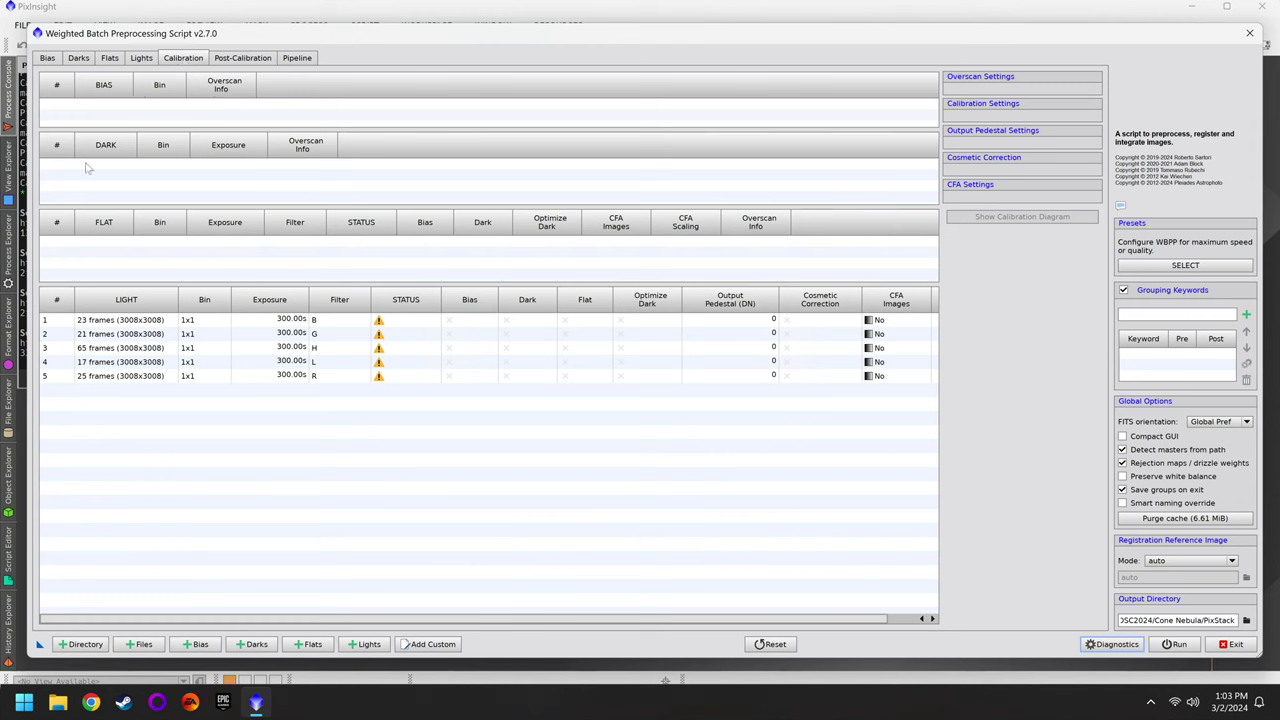
click(120, 318)
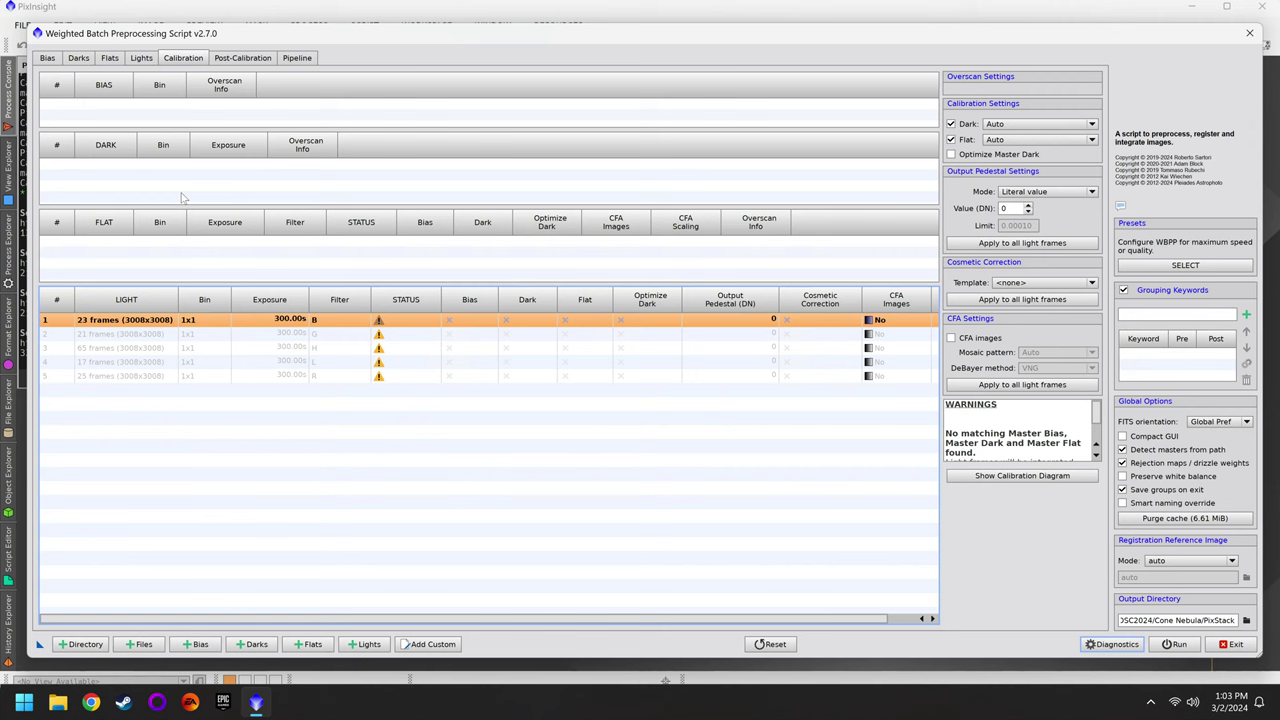
click(340, 361)
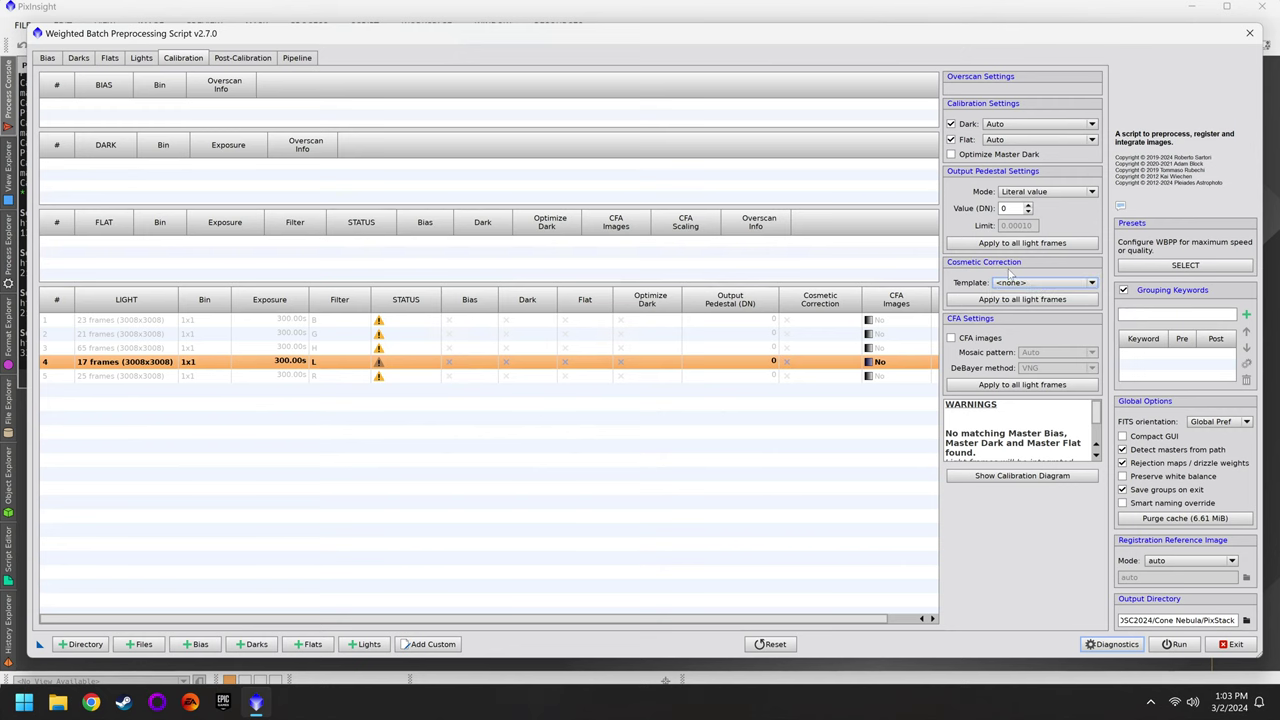
click(255, 61)
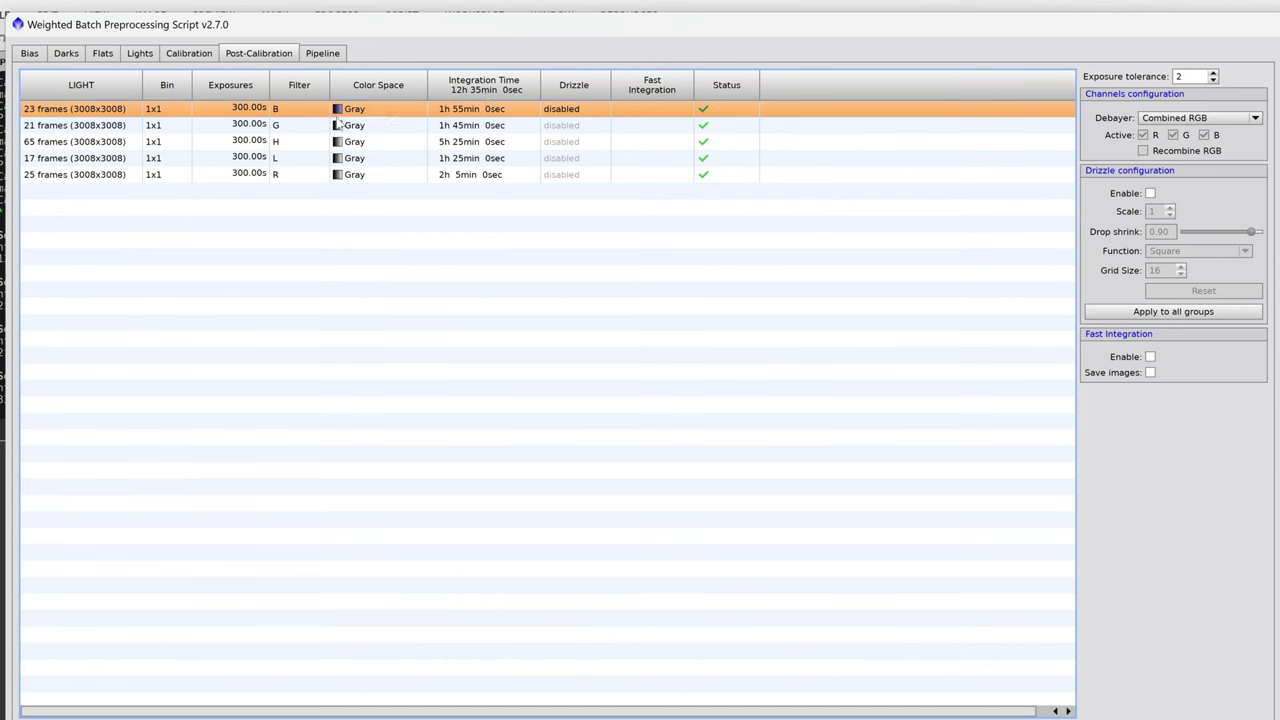
click(379, 140)
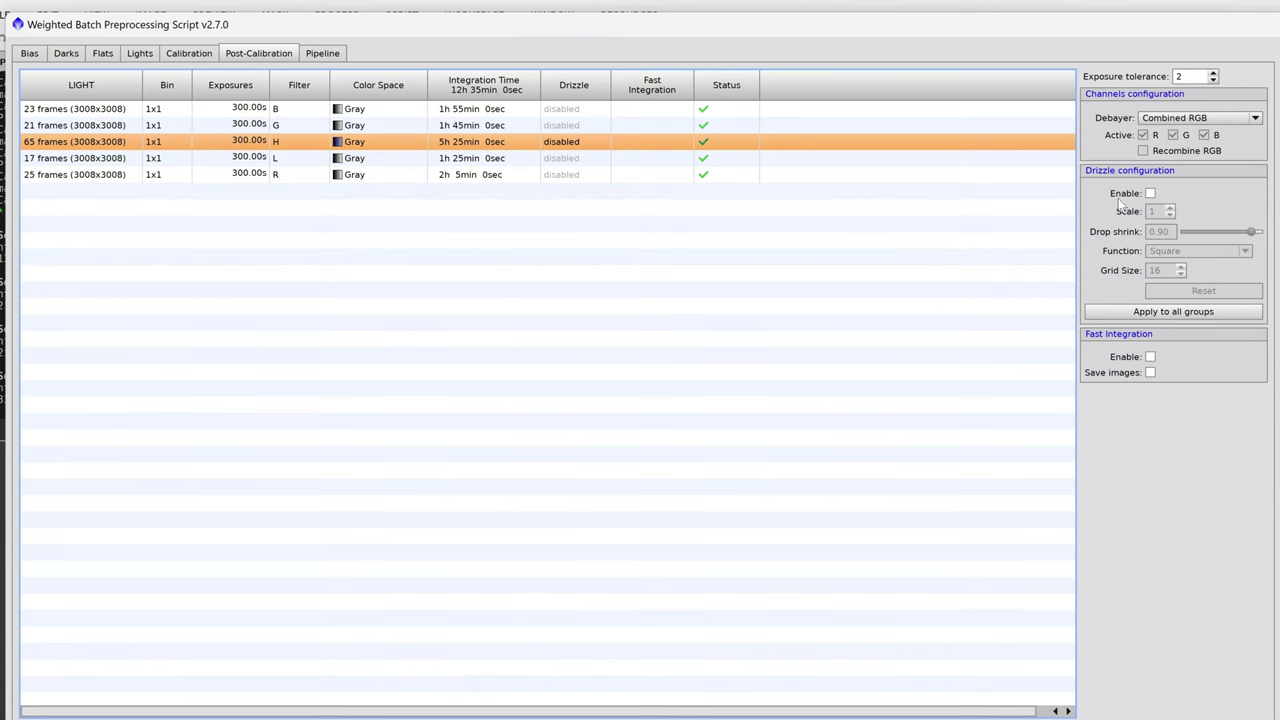
click(1149, 193)
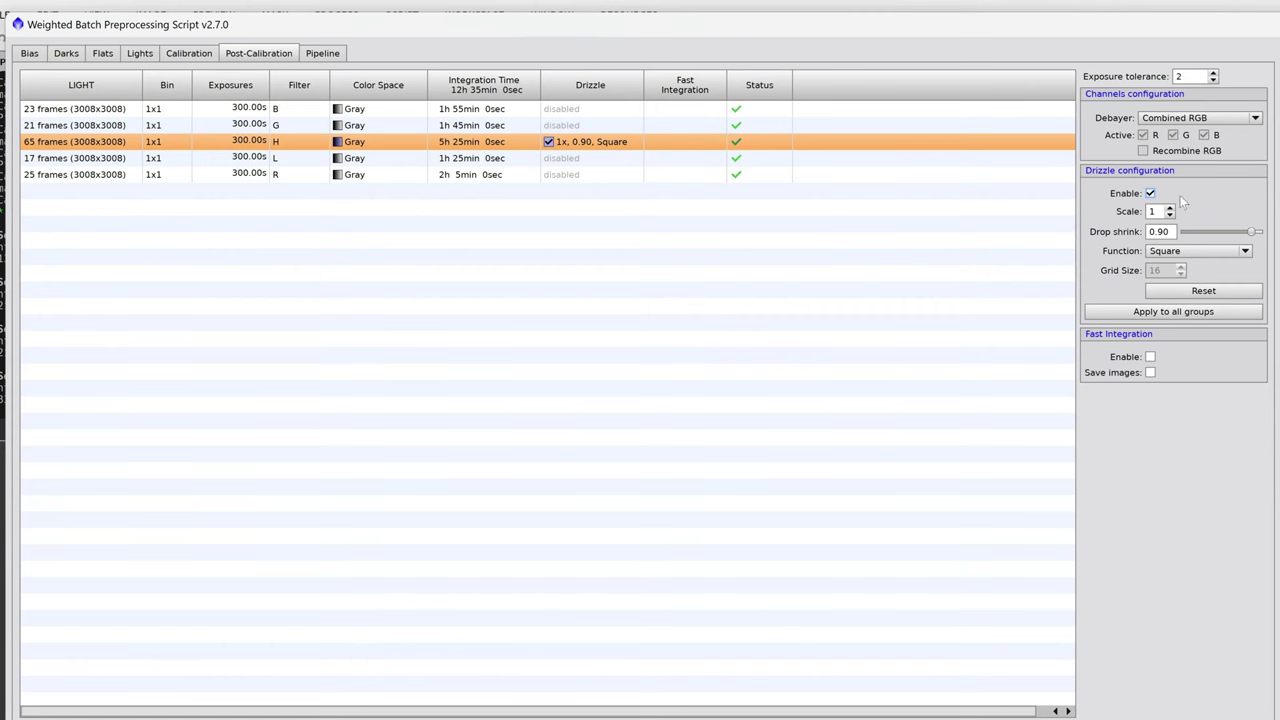
click(1150, 193)
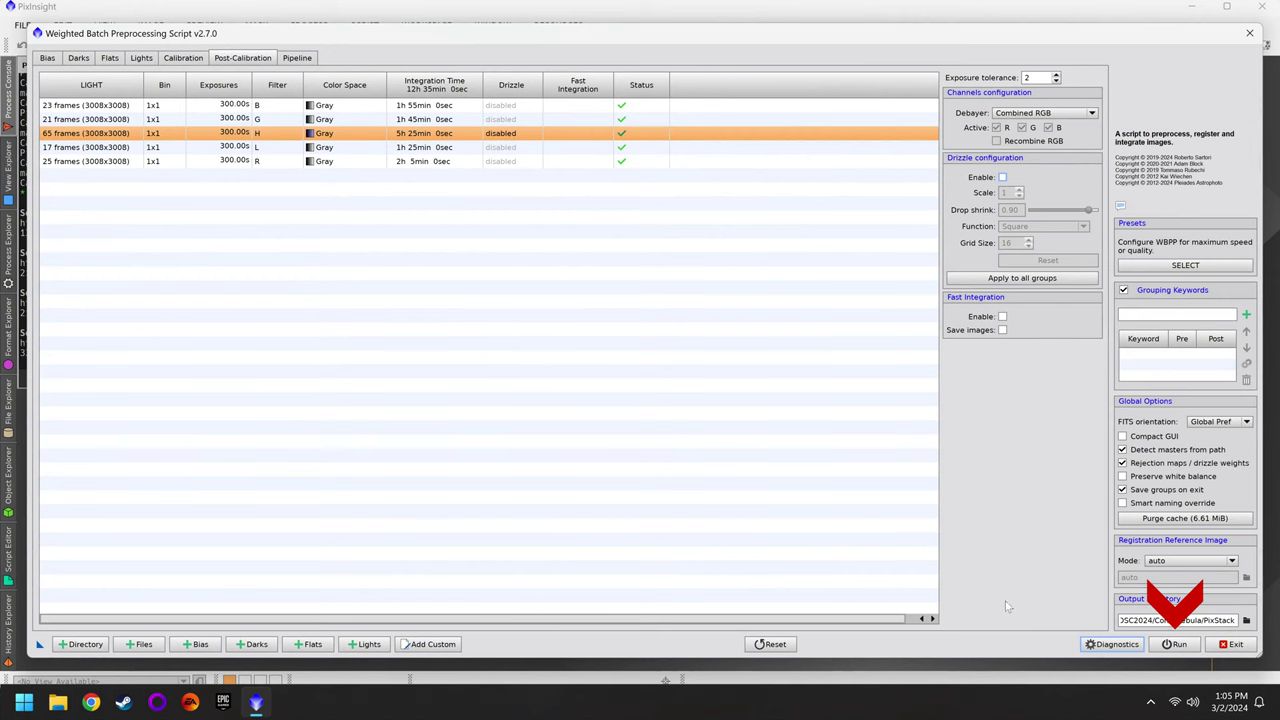
Run WBPP, review the diagnostic messages, and continue into stacking.
click(1175, 645)
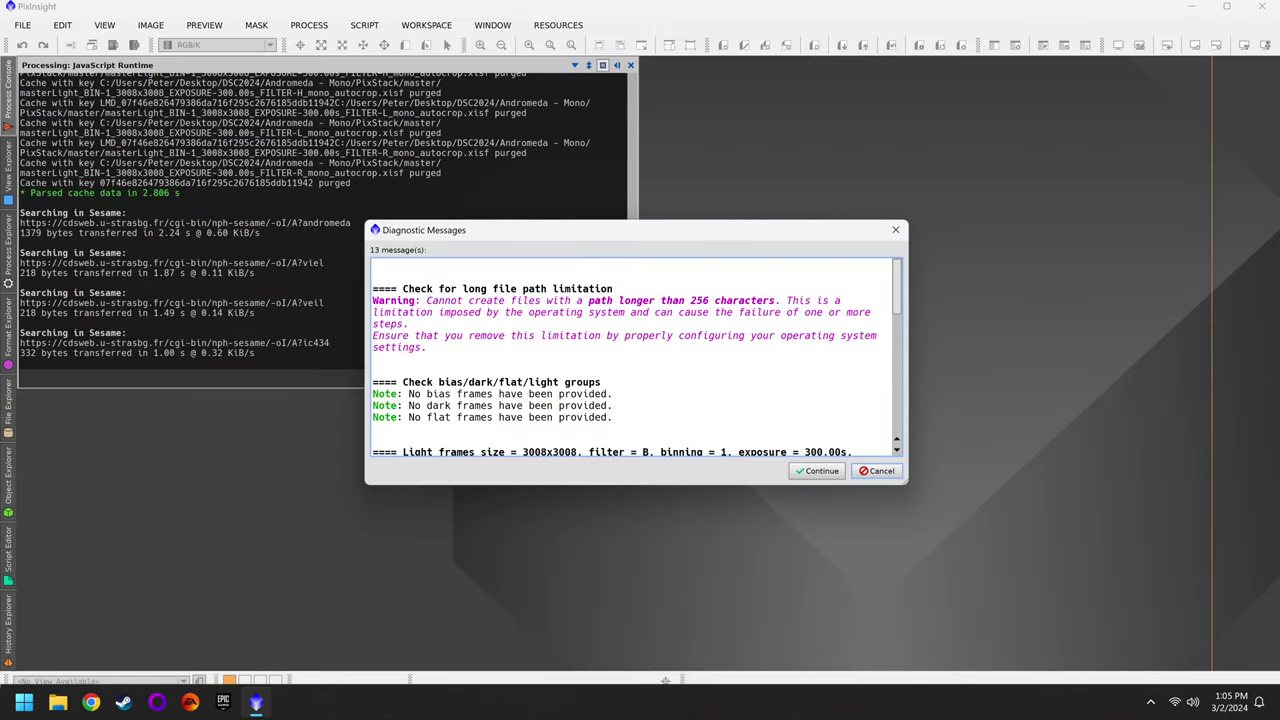
scroll(636, 356, down, 2)
scroll(636, 356, up, 2)
scroll(636, 356, down, 3)
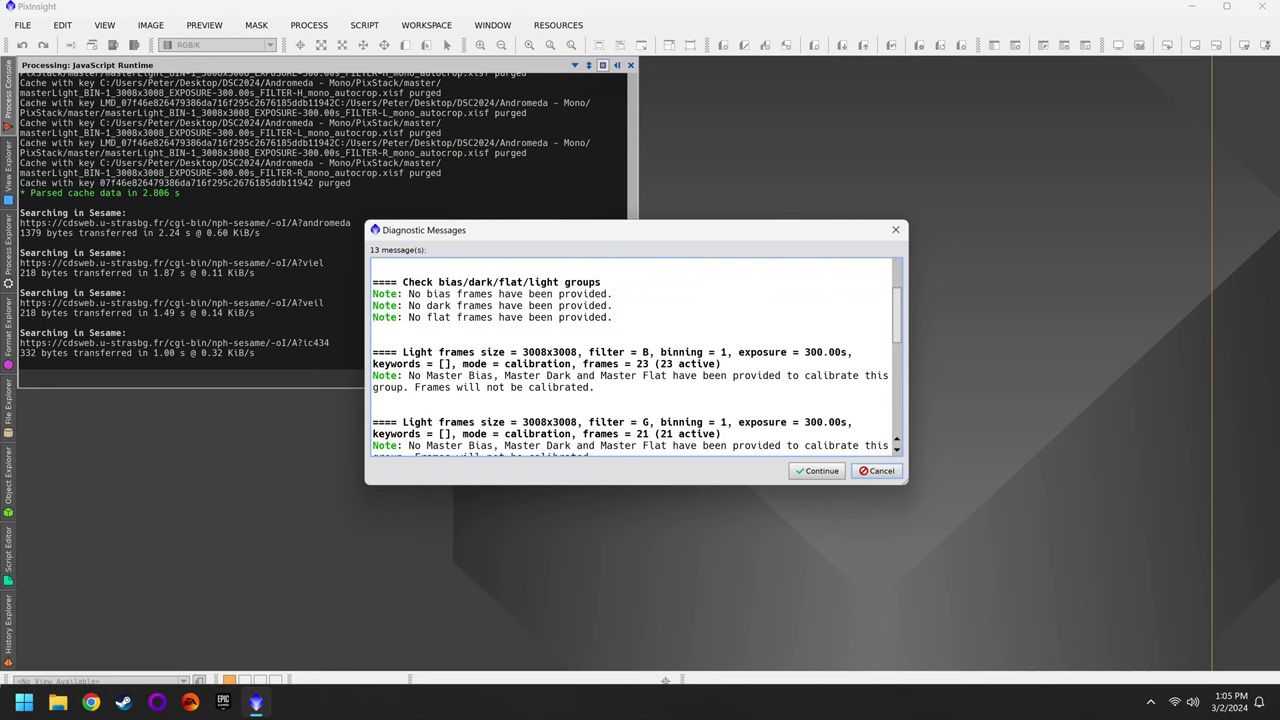
scroll(636, 356, up, 3)
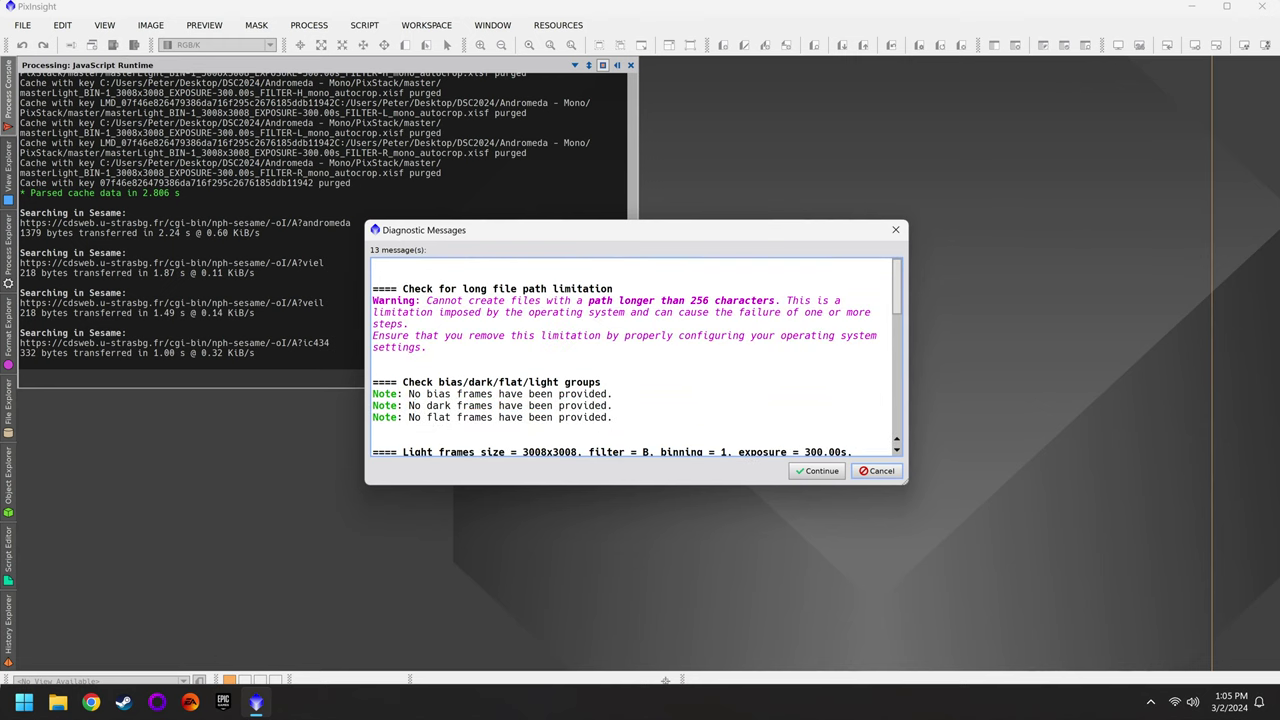
click(811, 471)
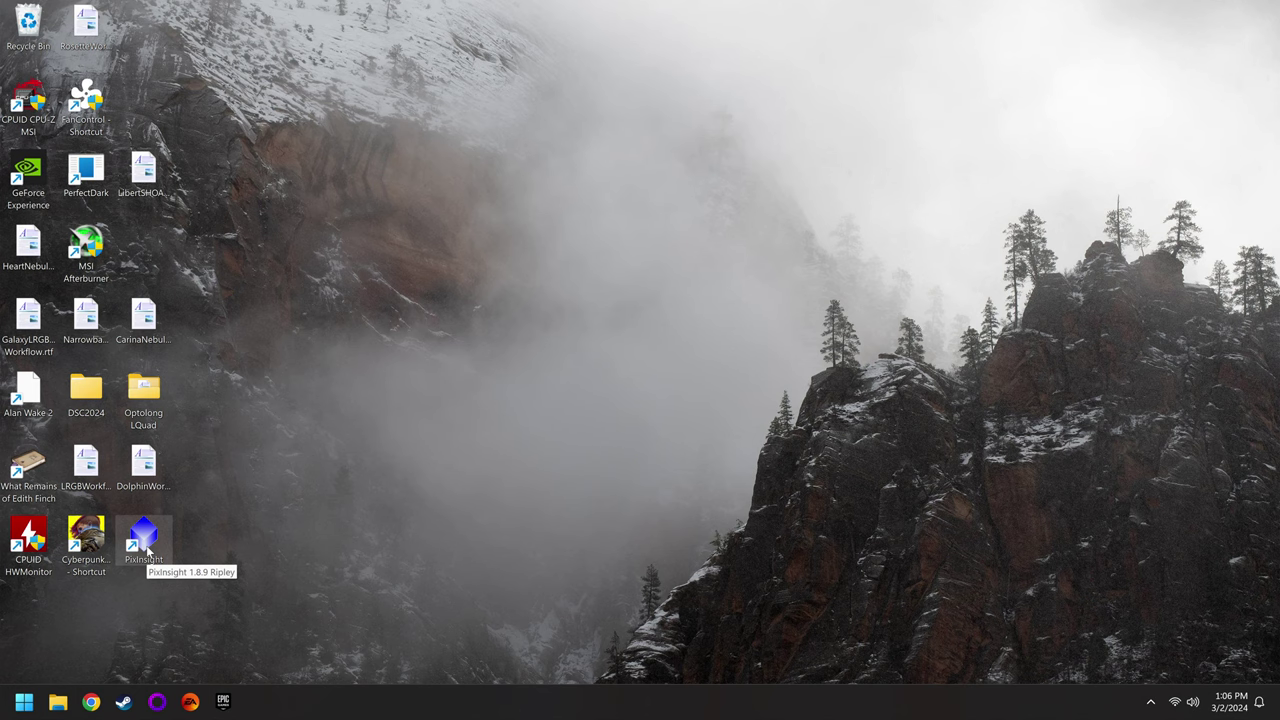
Relaunch PixInsight 1.8.9-2 from its desktop shortcut.
double_click(146, 545)
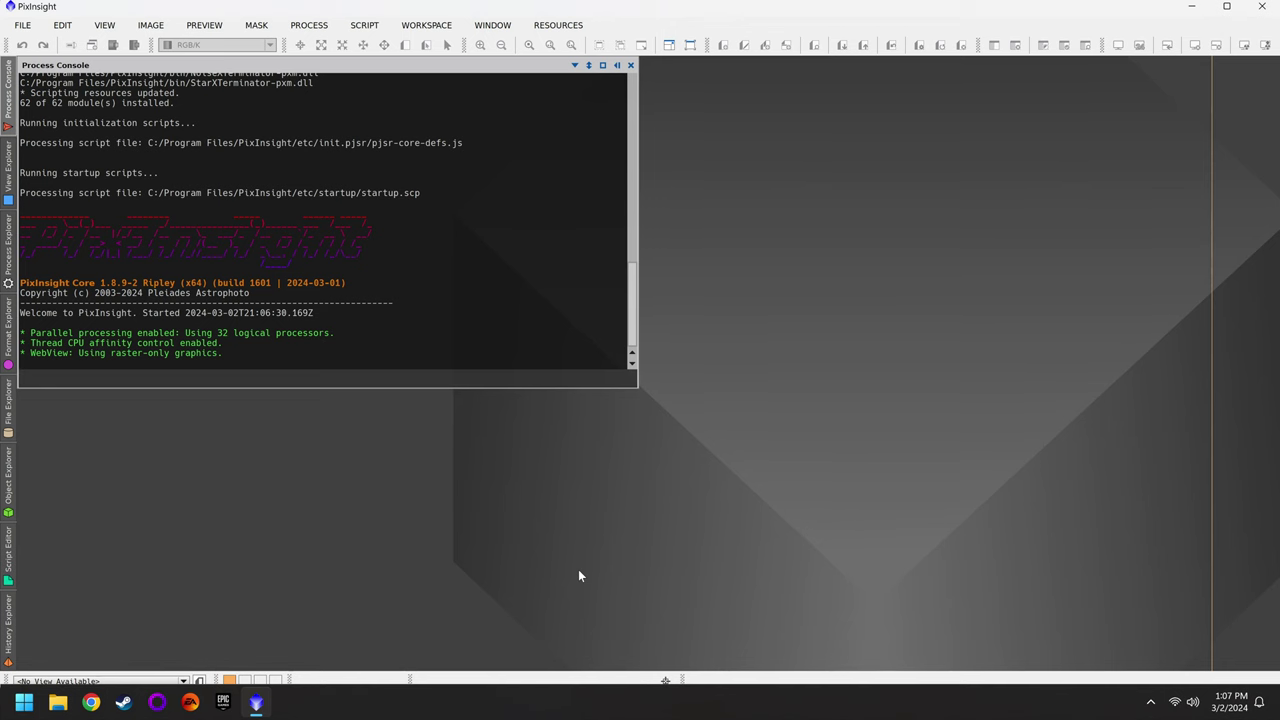
Open CosmeticCorrection and enable Use Auto detect with Hot Sigma 3.0.
click(8, 245)
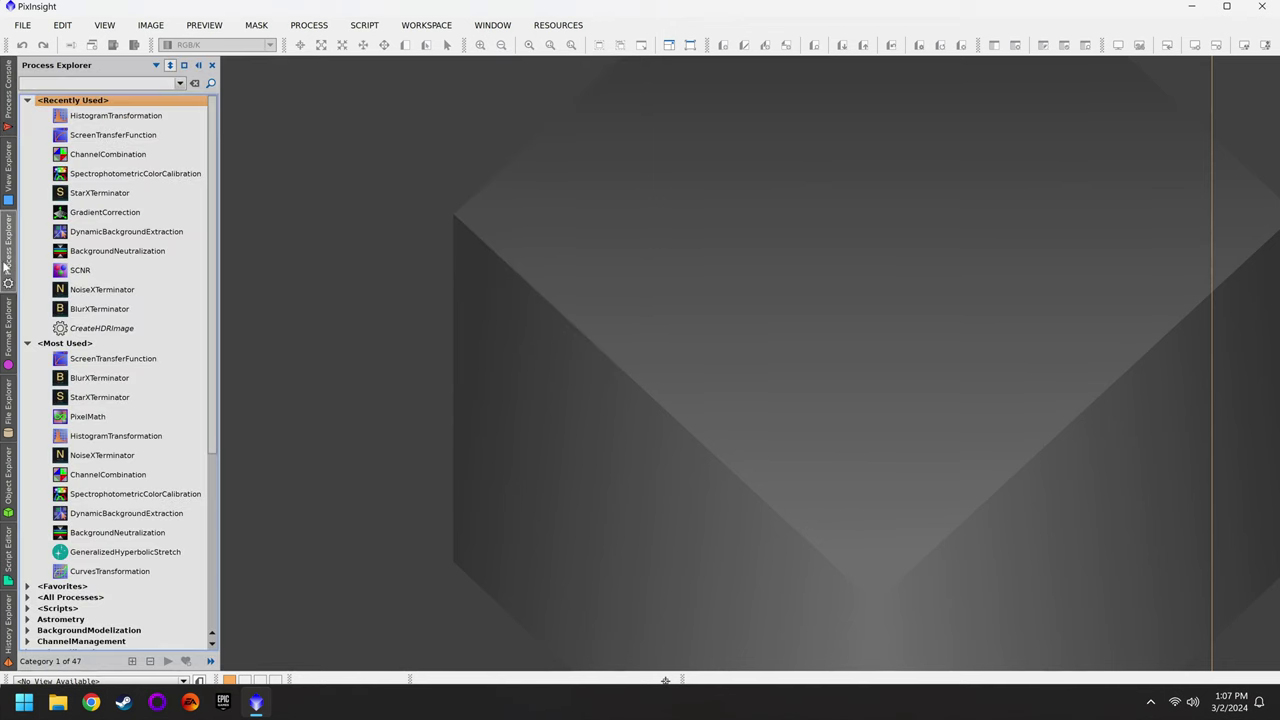
click(87, 82)
text(cosm)
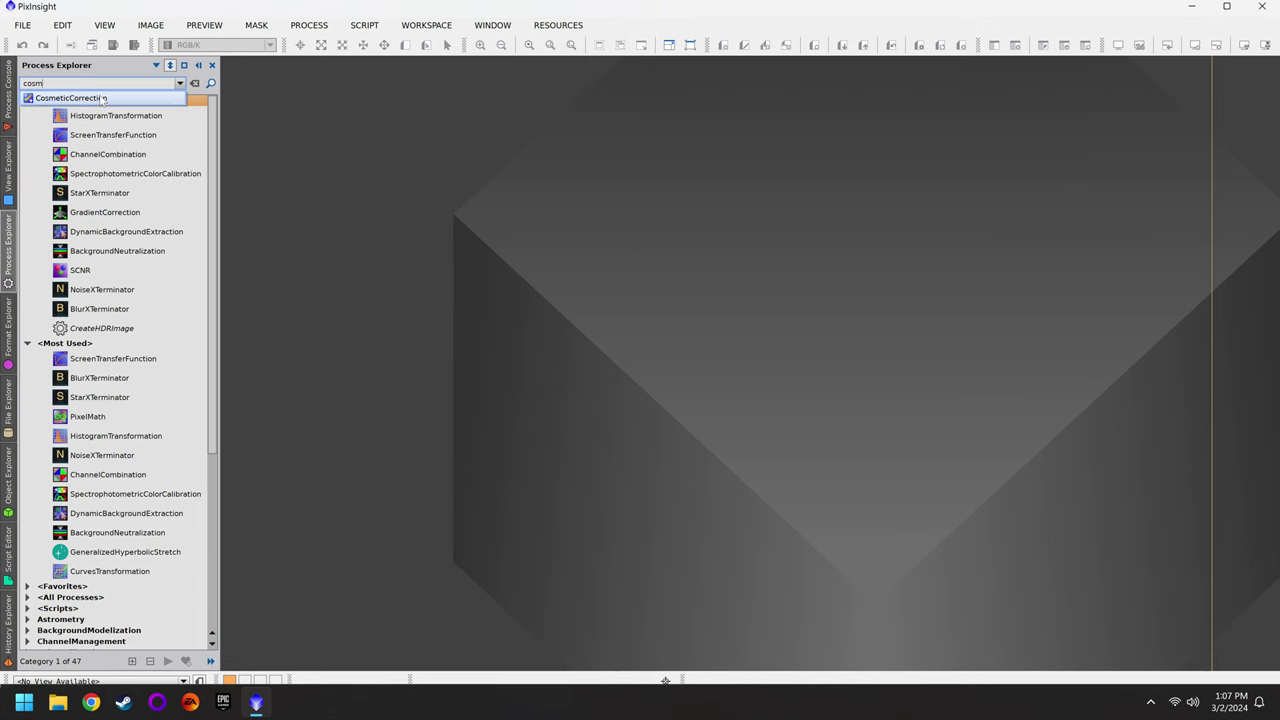
click(100, 98)
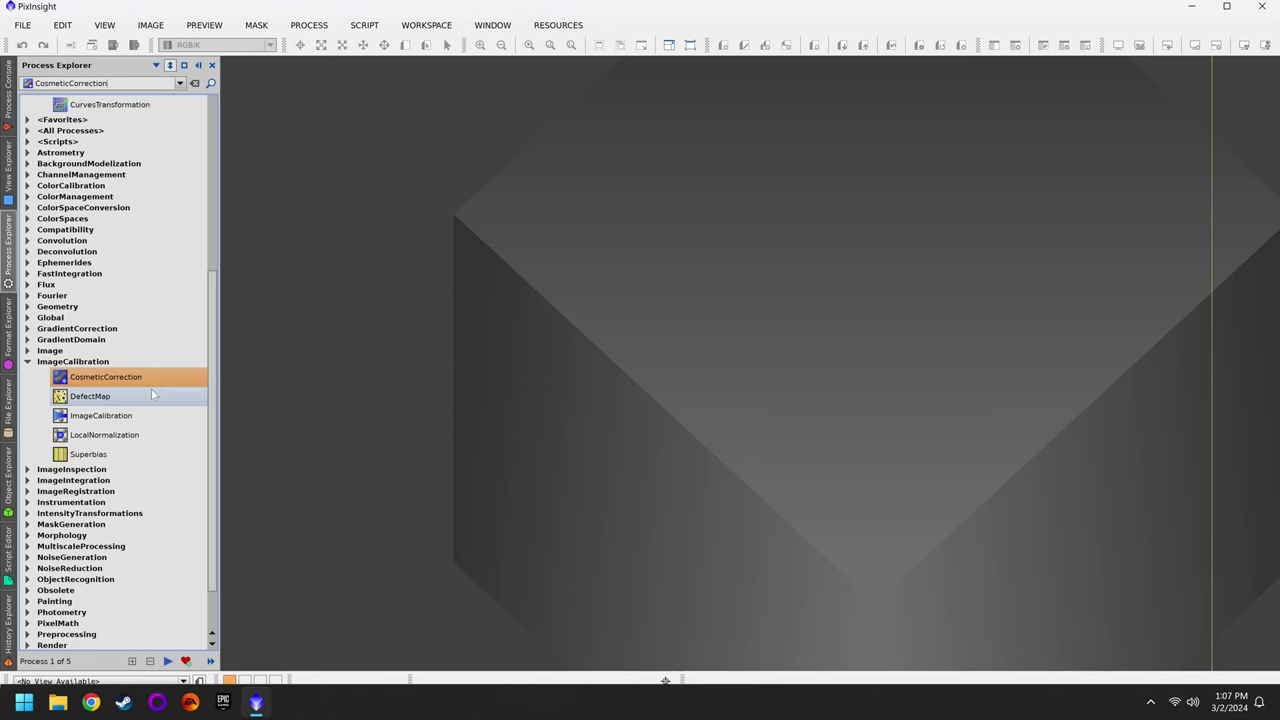
double_click(157, 376)
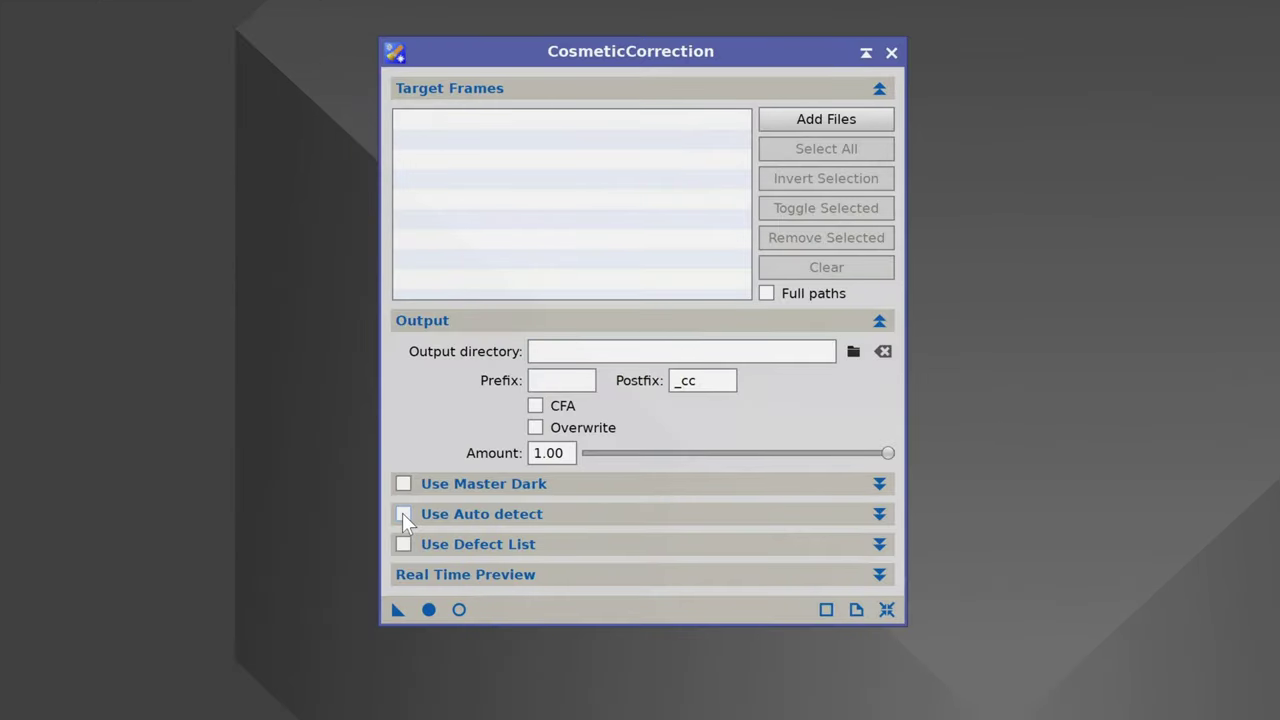
click(403, 514)
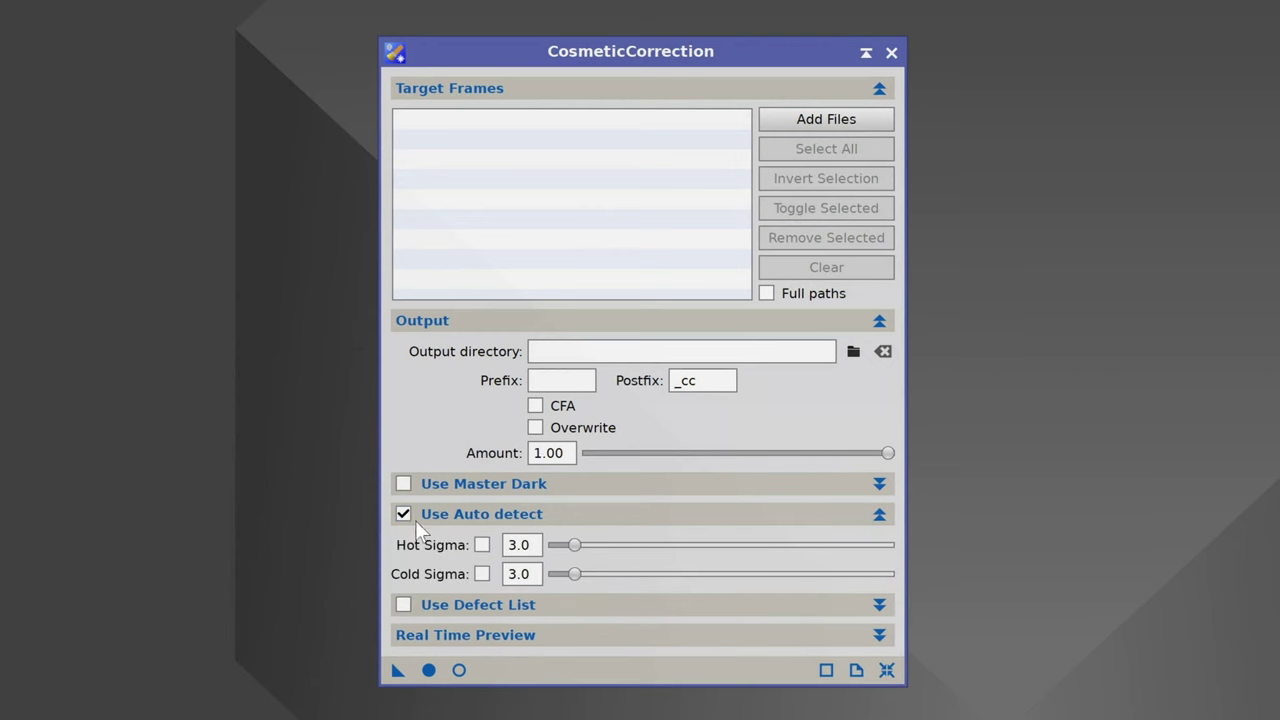
click(482, 546)
Save the settings as a process icon, delete the extra copy, and rename it CC.
drag(398, 670, 135, 562)
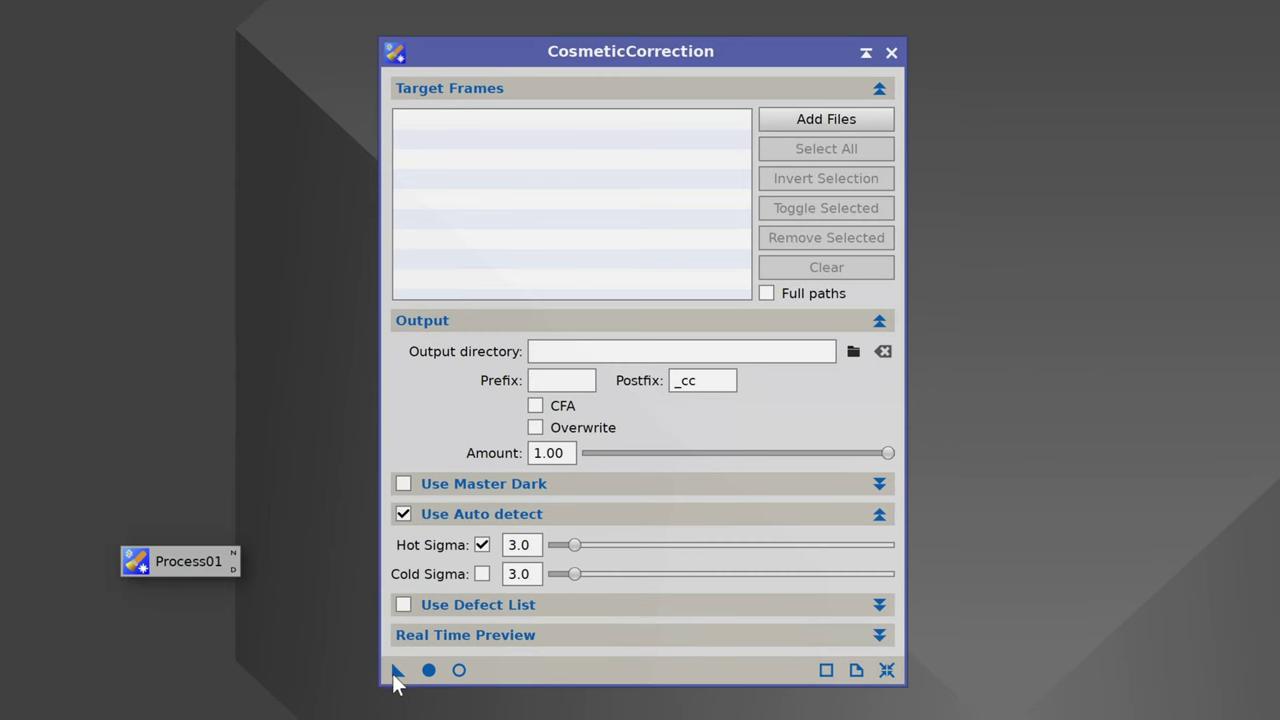
drag(398, 670, 133, 640)
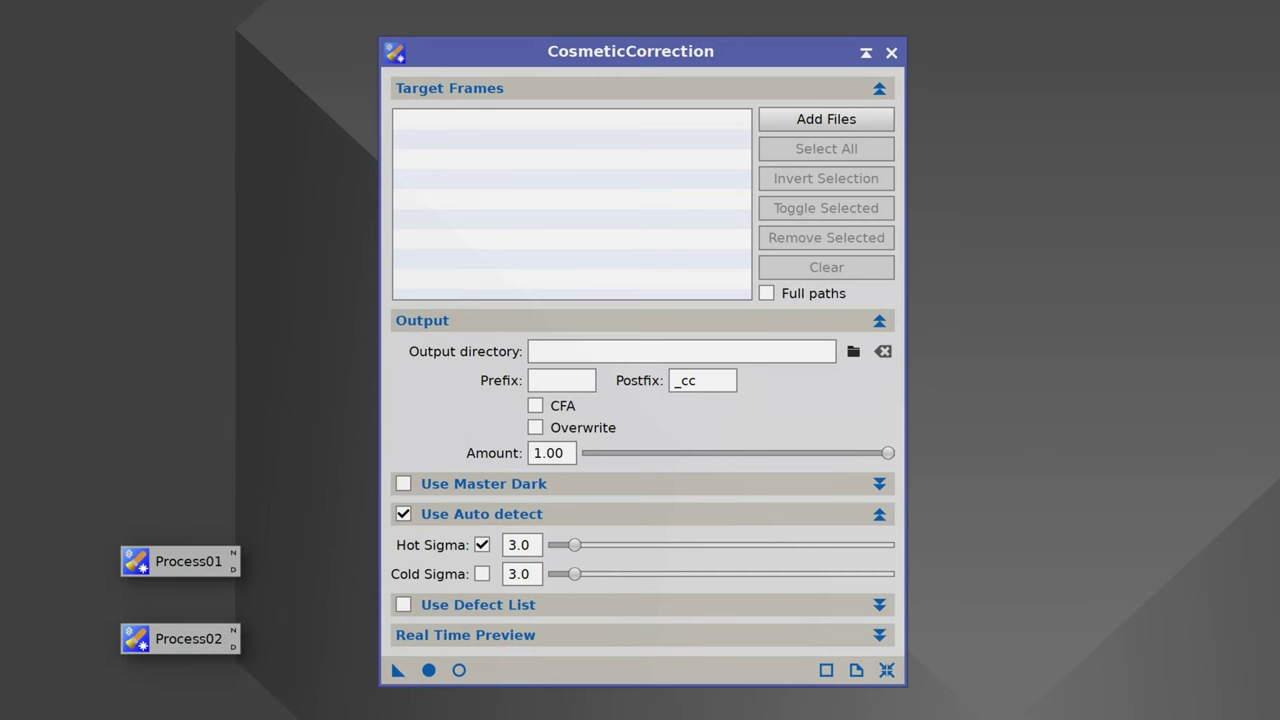
right_click(191, 645)
click(264, 545)
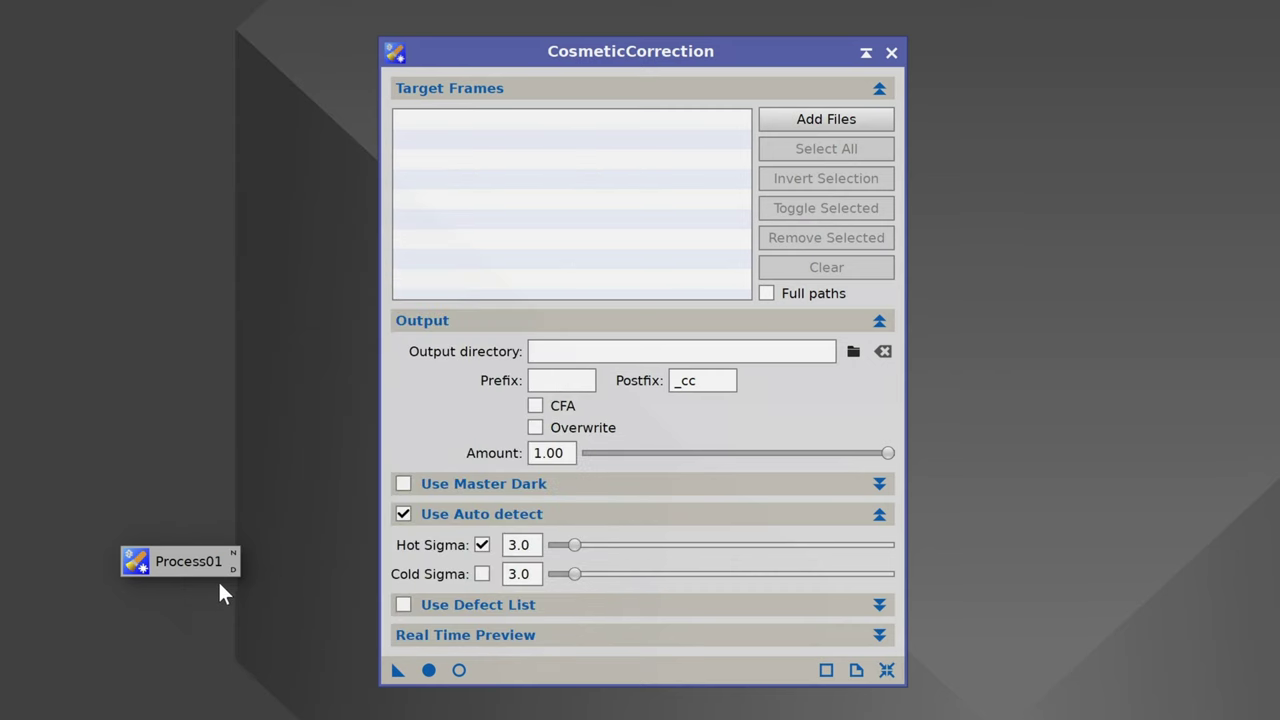
double_click(233, 556)
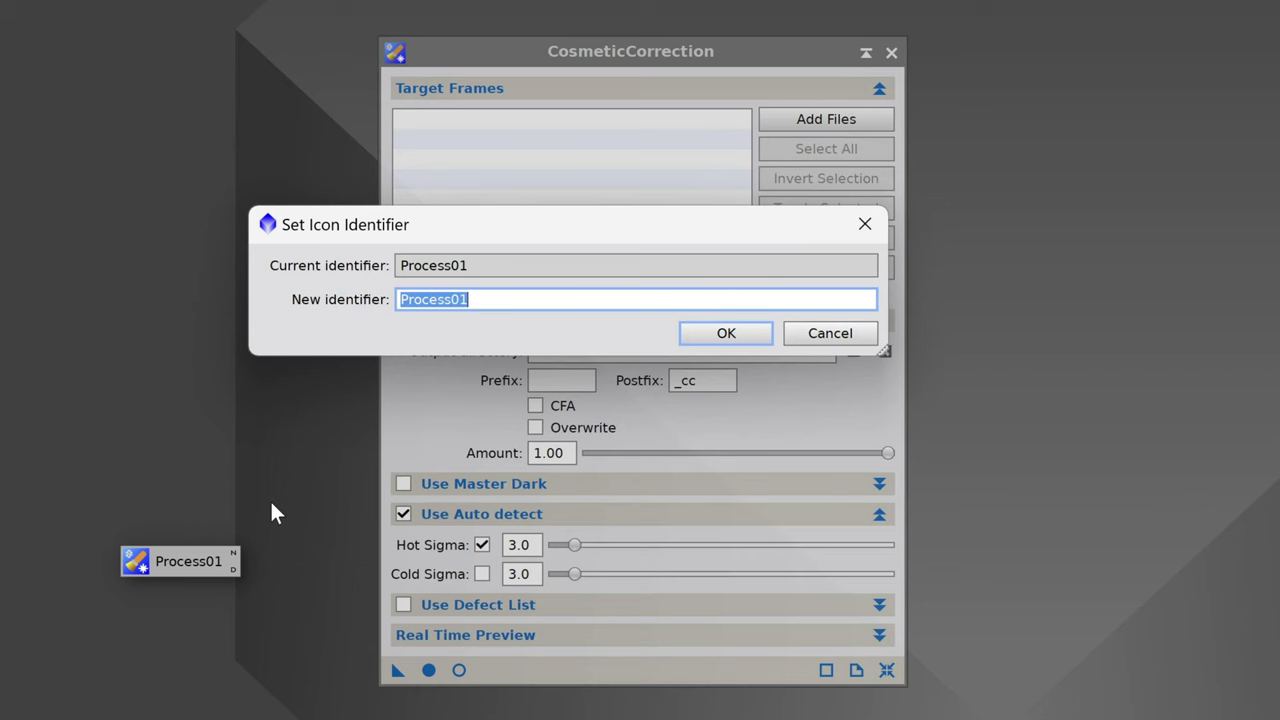
text(CC)
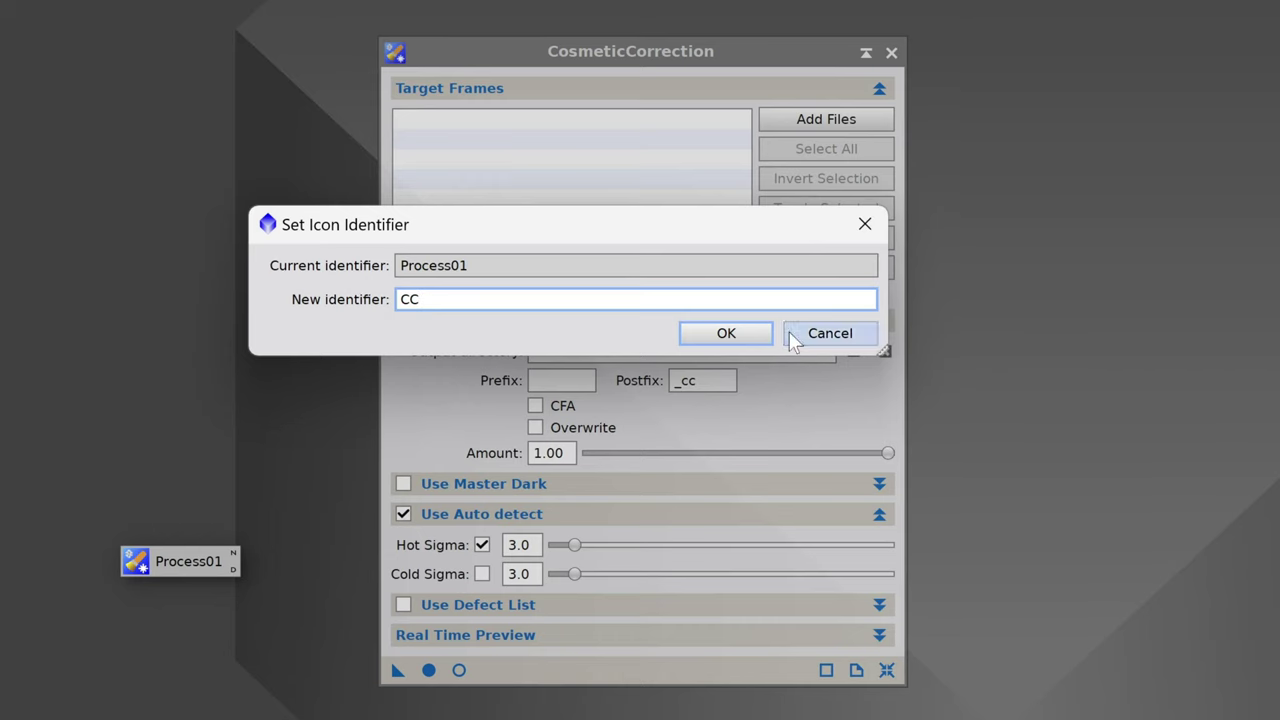
click(755, 335)
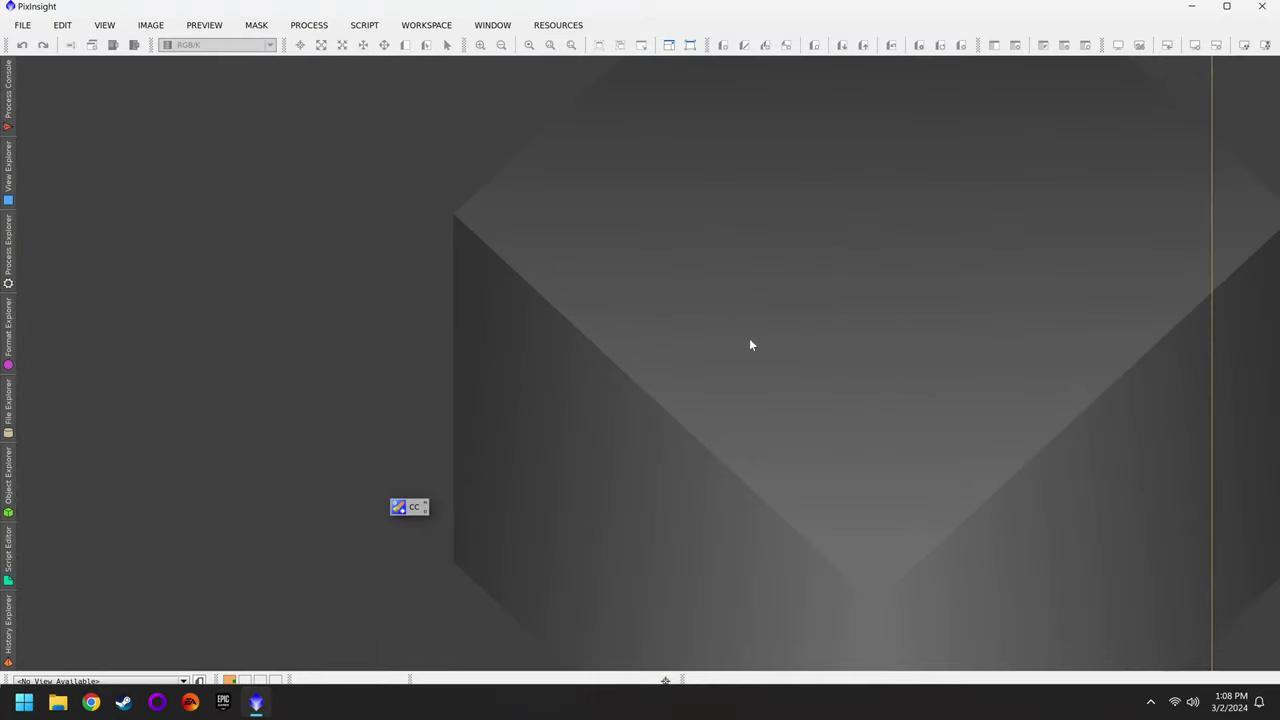
Move the CC icon to the upper workspace and verify its saved settings.
drag(413, 506, 845, 180)
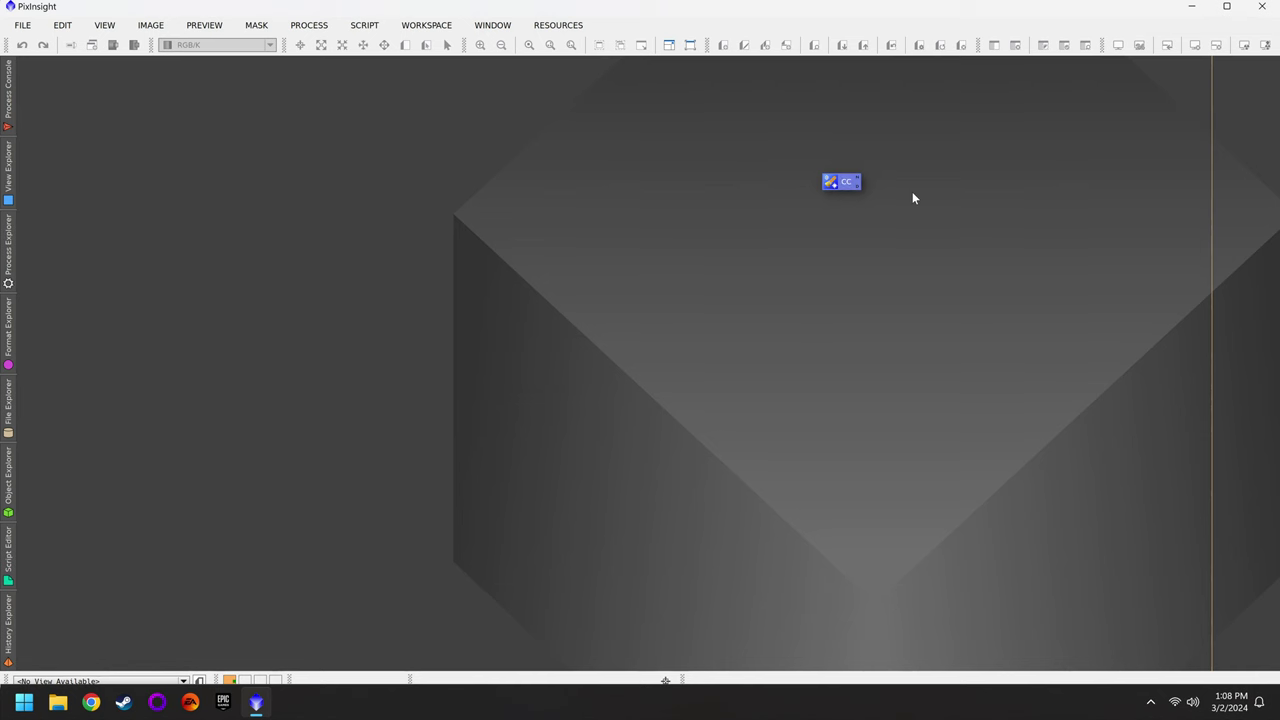
double_click(838, 181)
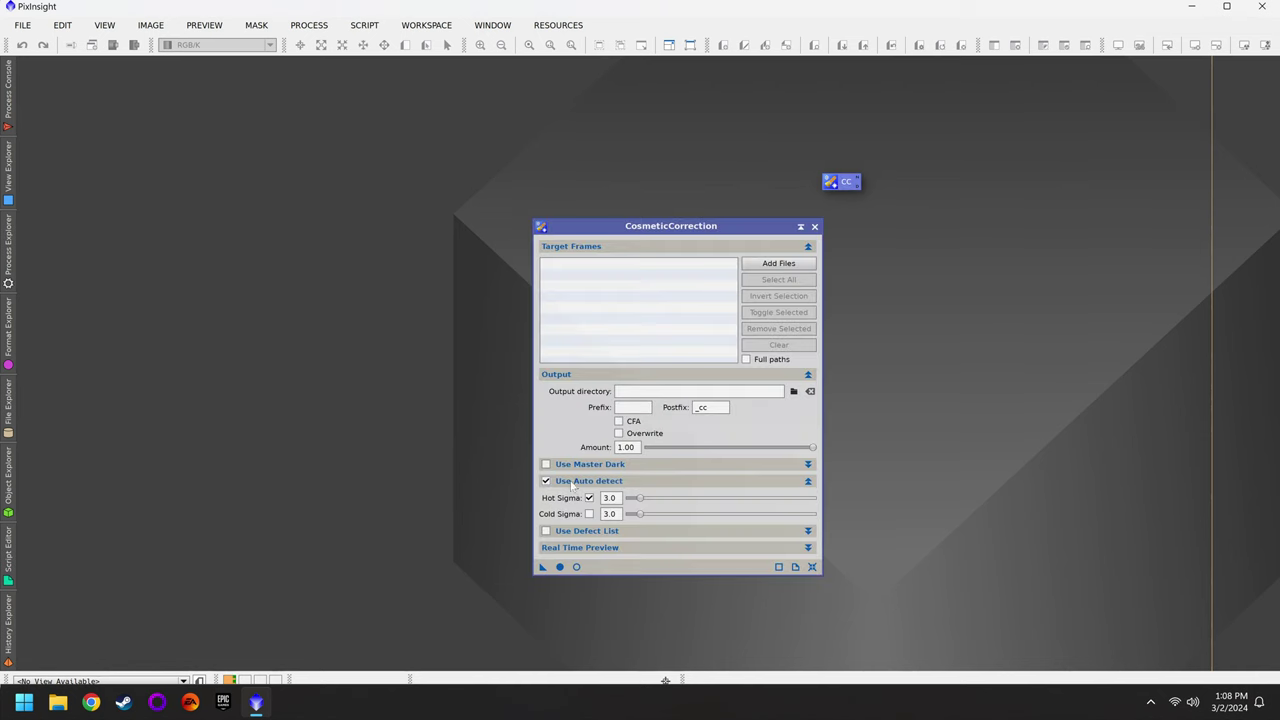
click(814, 226)
Reopen the WeightedBatchPreprocessing script and review its Triangulum B and G light frames.
click(3, 240)
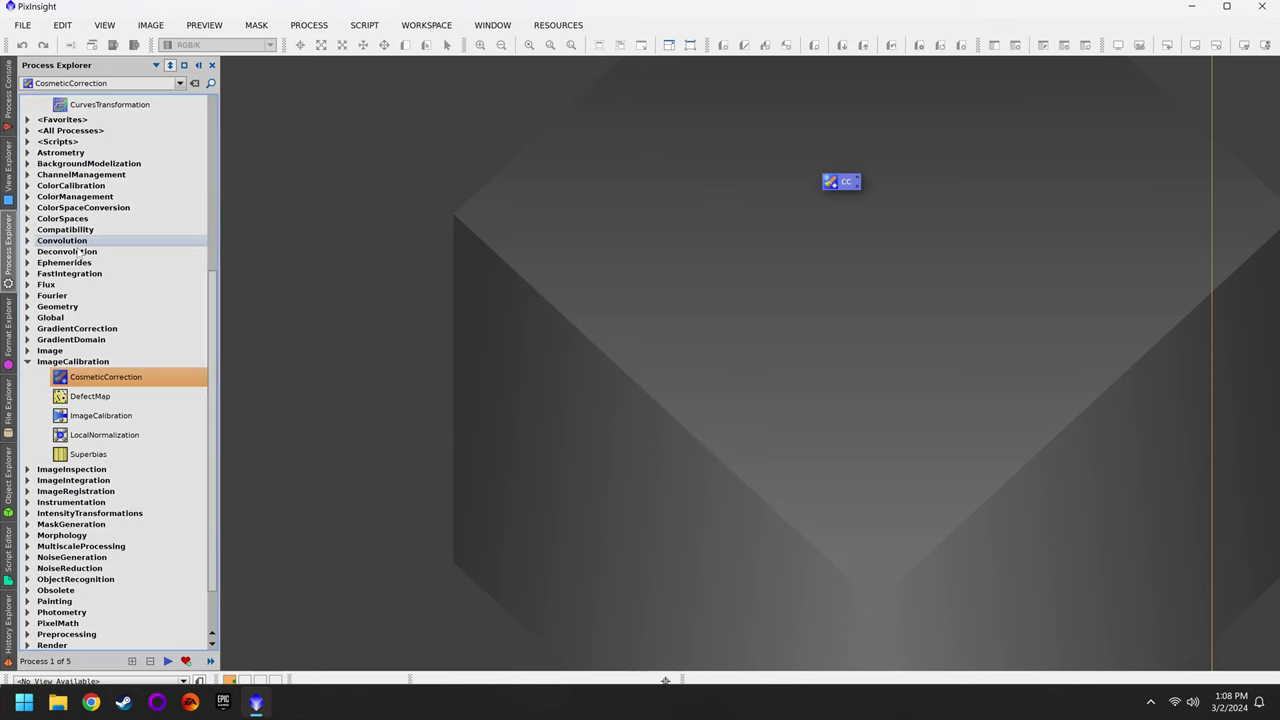
scroll(101, 101, up, 15)
double_click(101, 83)
text(we)
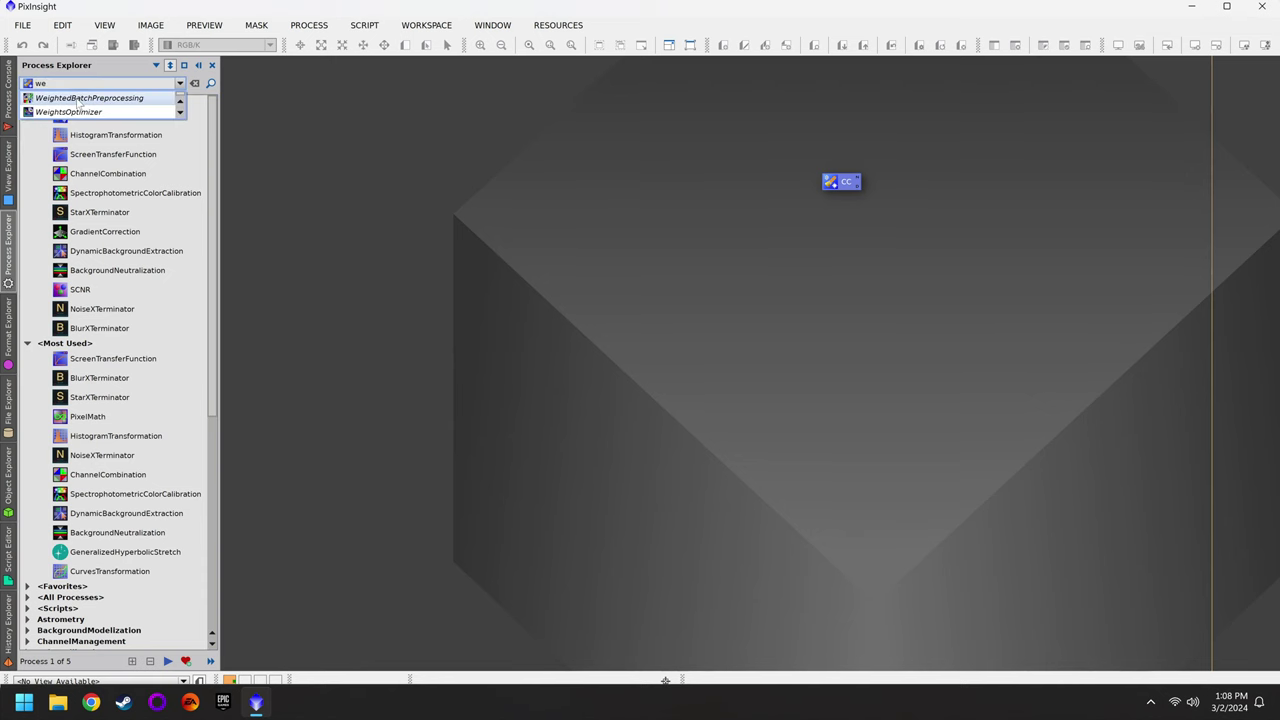
click(67, 98)
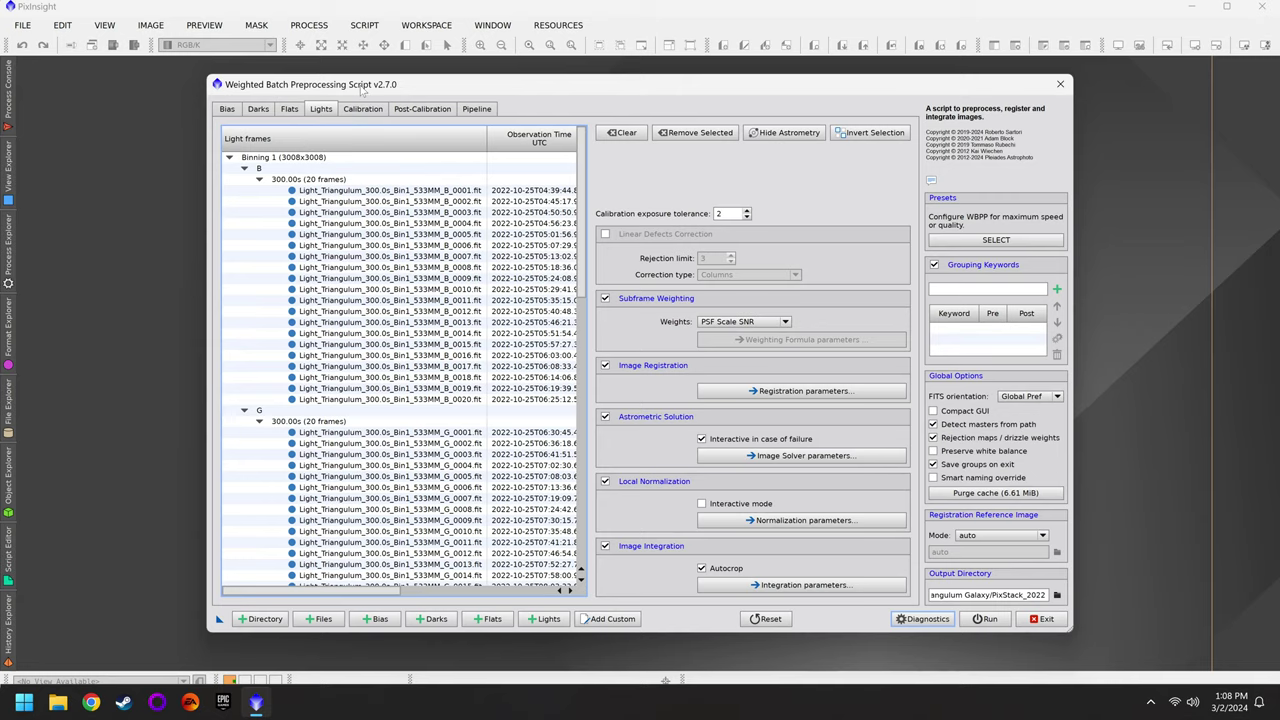
drag(361, 88, 252, 62)
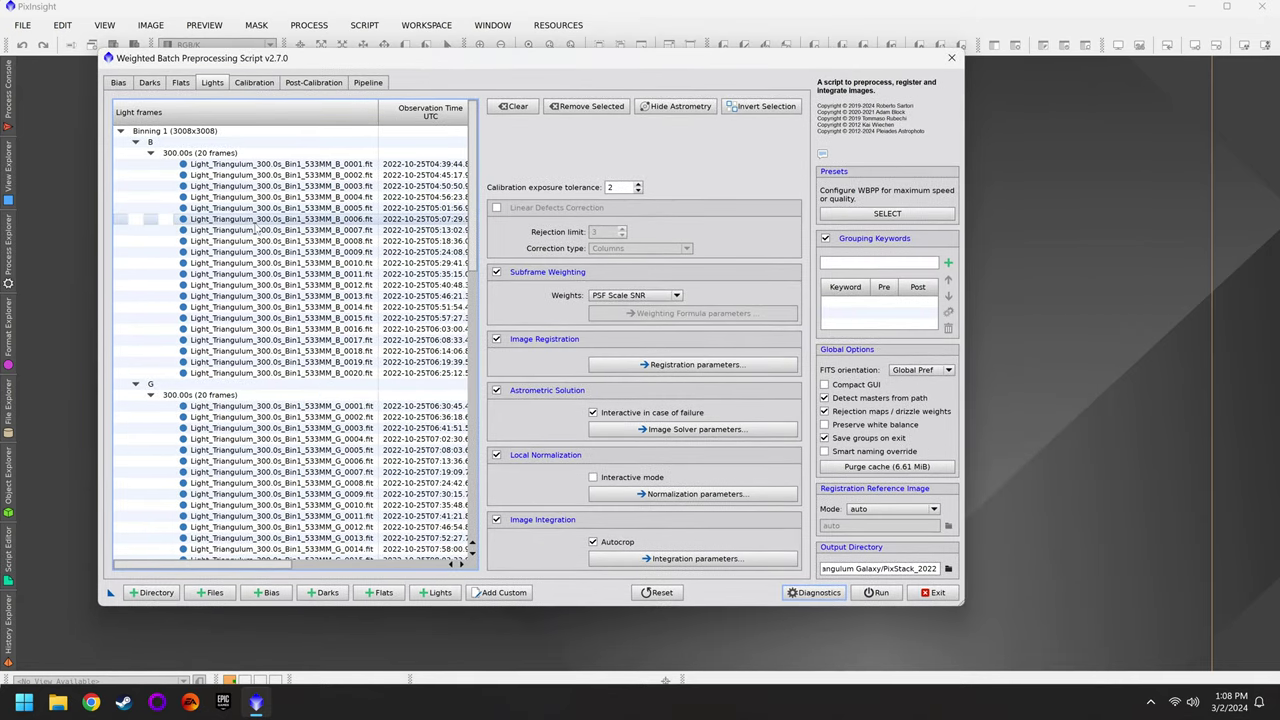
click(255, 219)
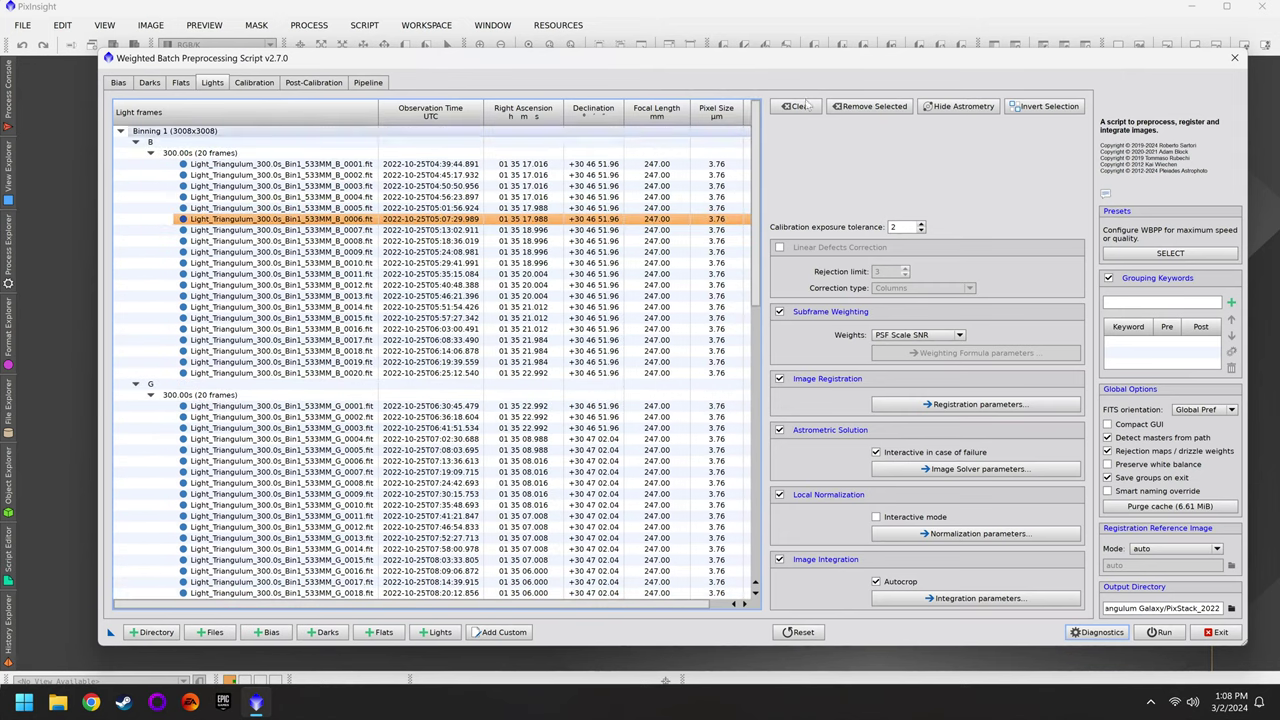
Clear the Triangulum light frames, then glance at the Darks and Calibration pages.
click(801, 105)
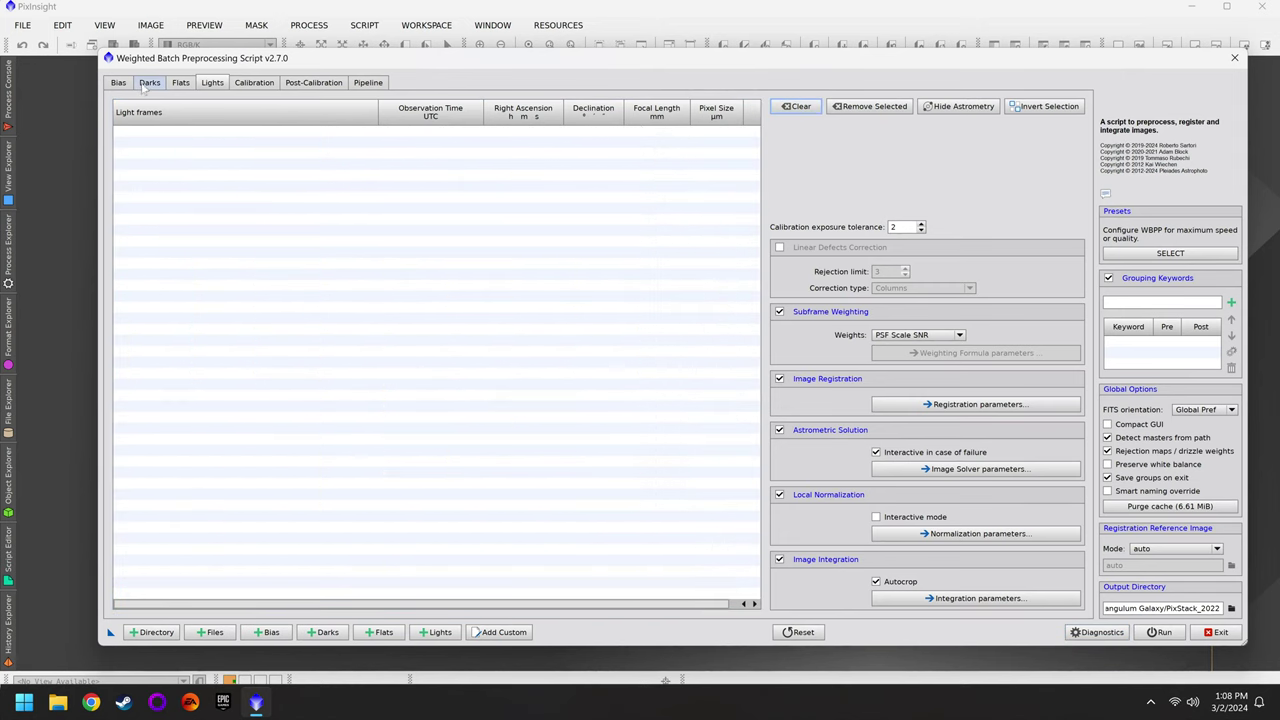
click(147, 84)
click(248, 84)
click(212, 85)
Add all the Andromeda .fit files as light frames and check the Flats page.
click(445, 632)
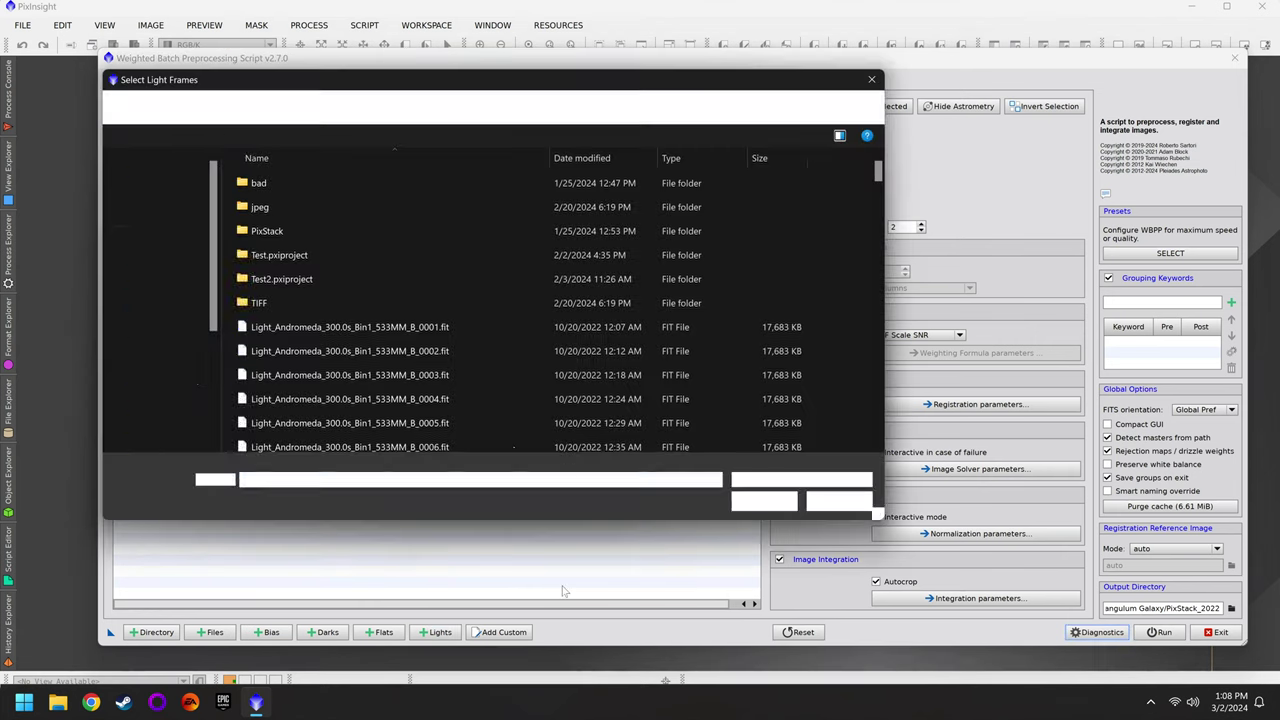
click(343, 328)
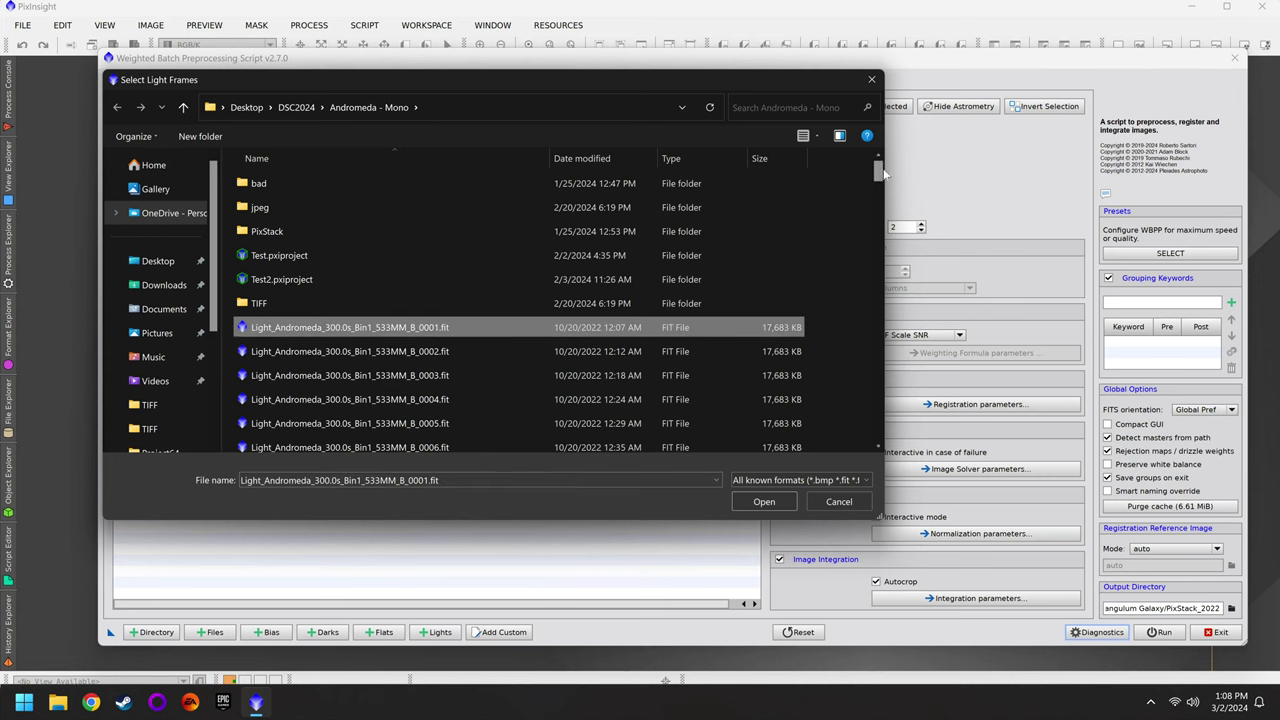
scroll(597, 430, down, 2)
scroll(597, 430, up, 2)
drag(880, 175, 884, 440)
shift+click(548, 443)
click(763, 501)
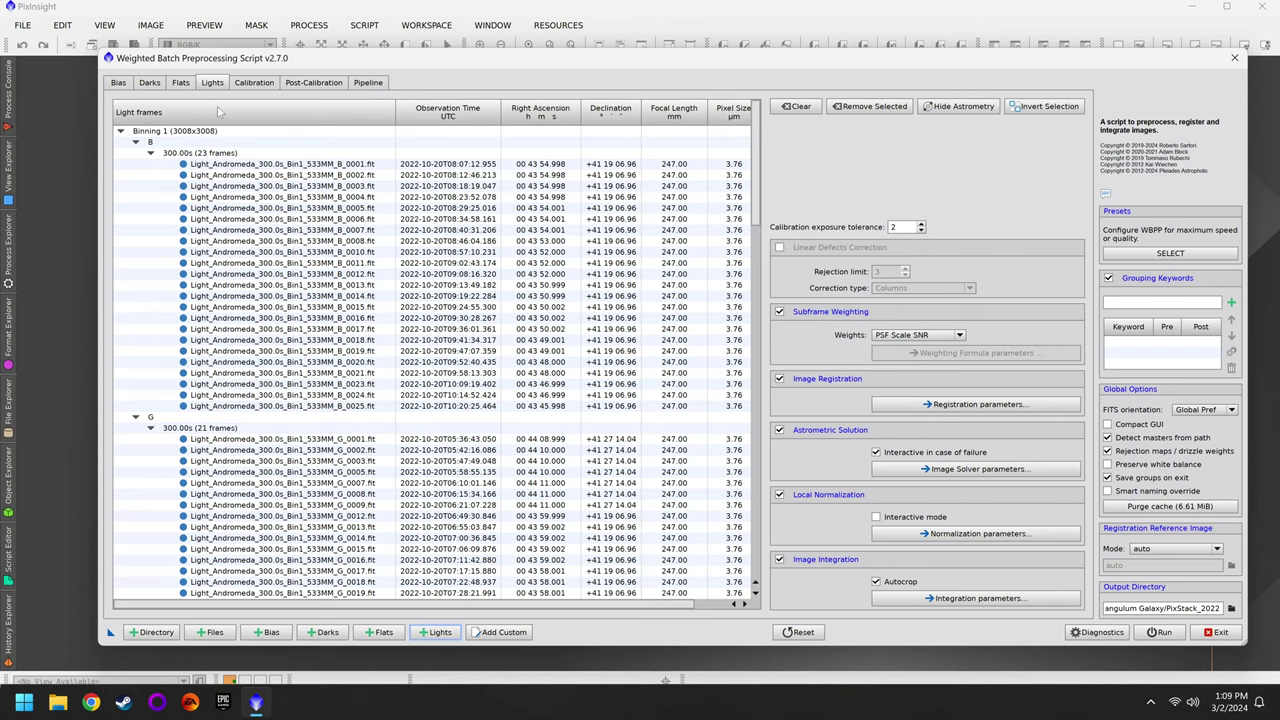
click(181, 84)
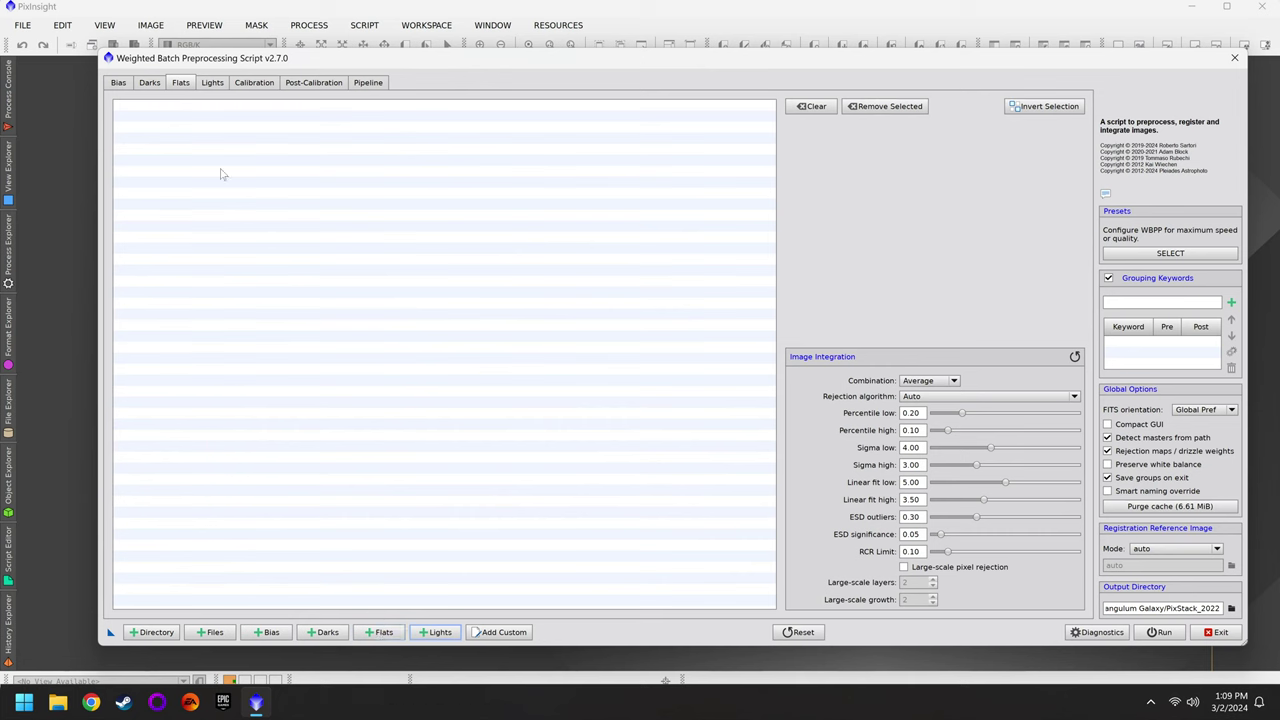
Set the image solver's default Right Ascension to 0h 43m 54s.
click(213, 83)
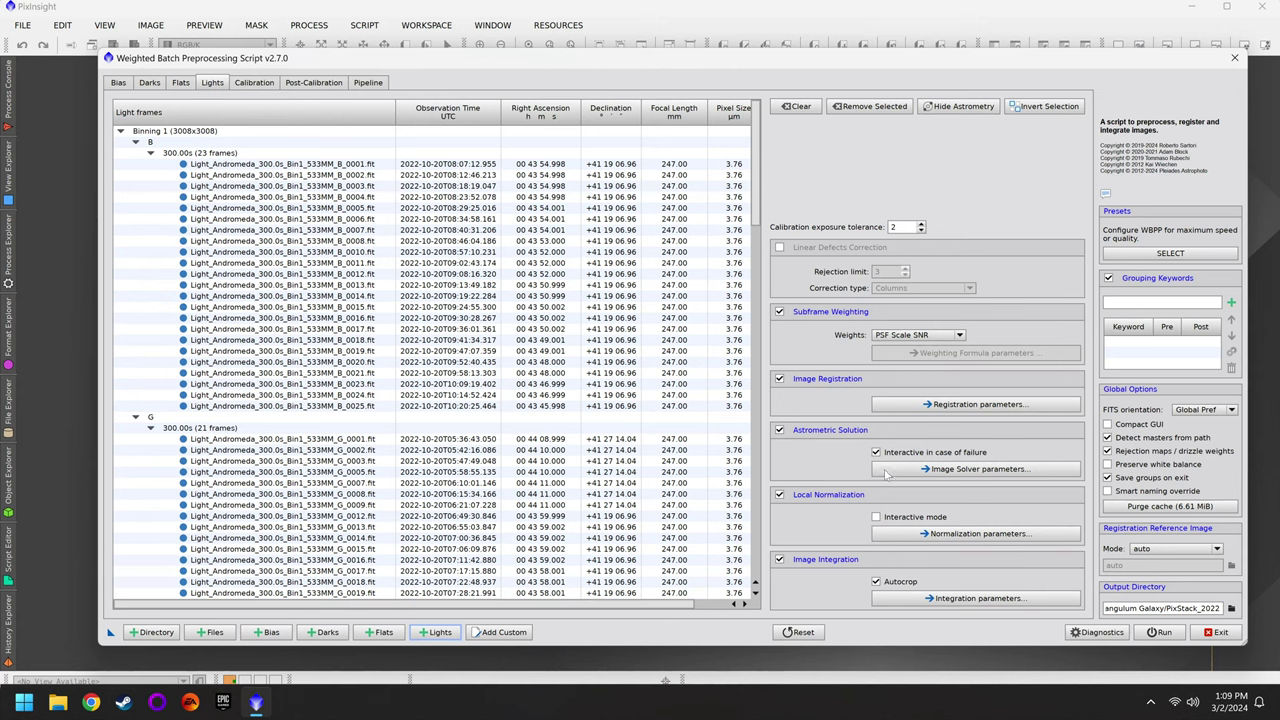
click(977, 469)
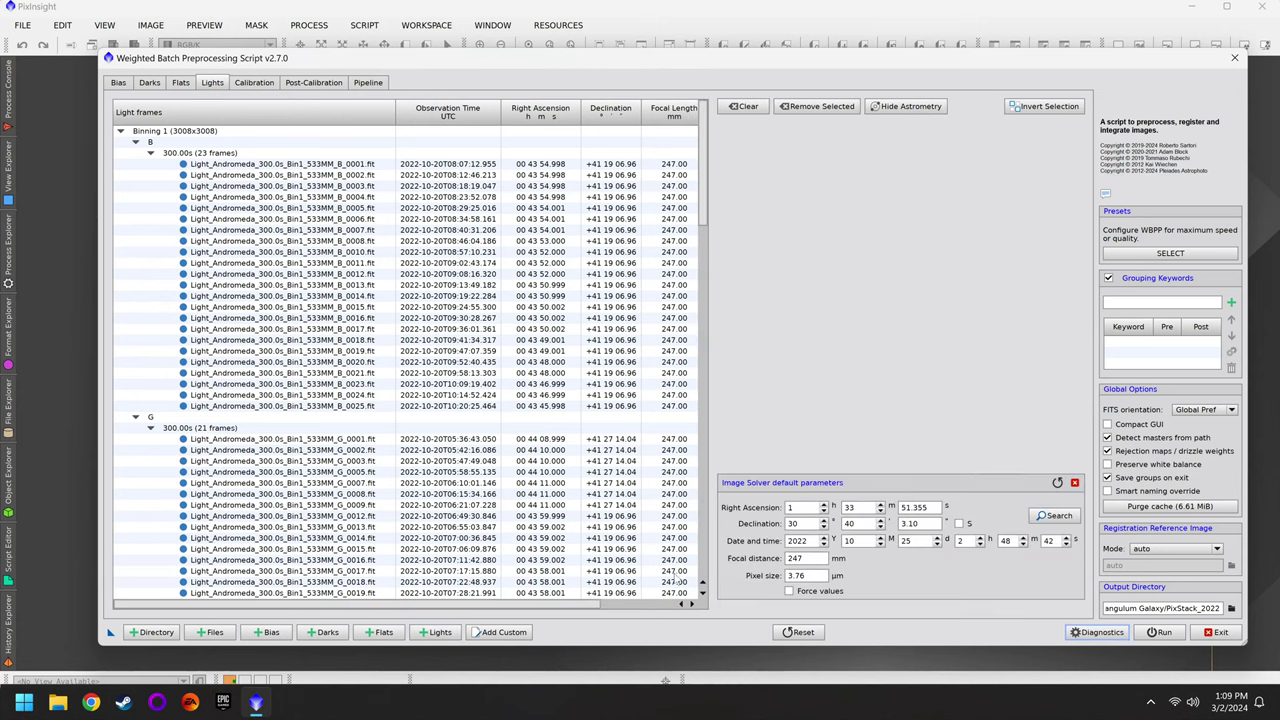
scroll(545, 604, right, 2)
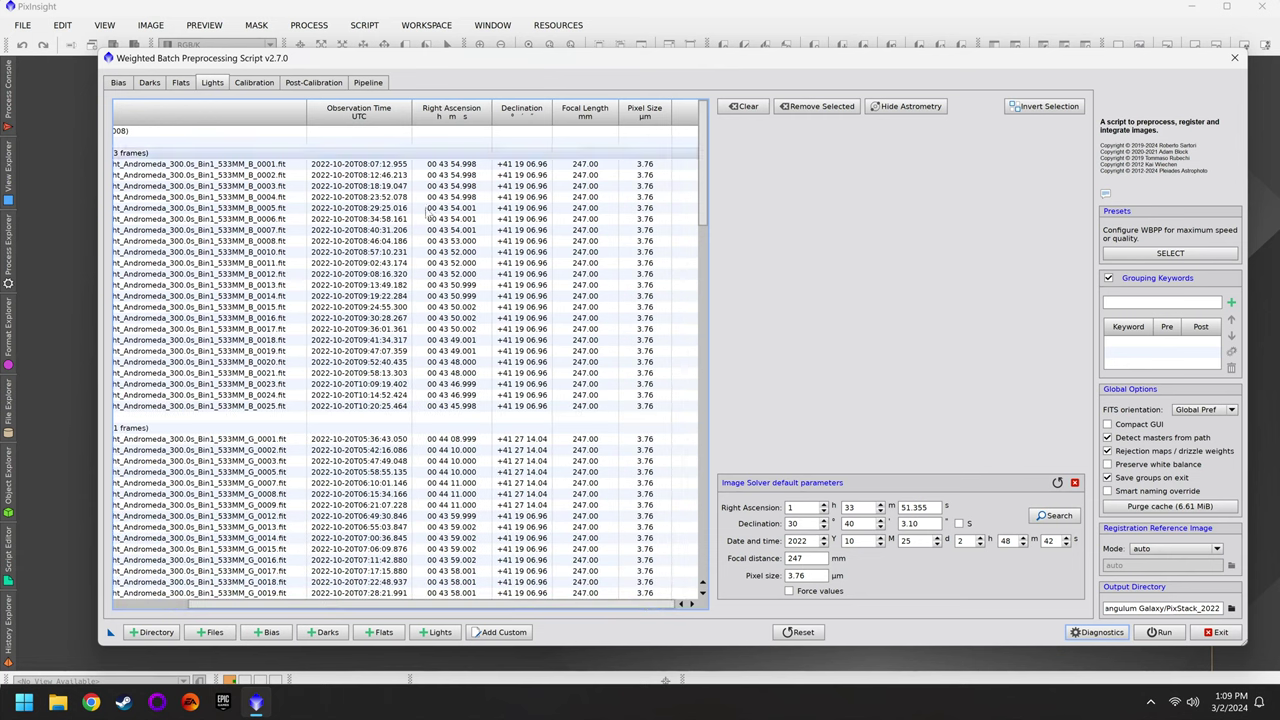
click(791, 508)
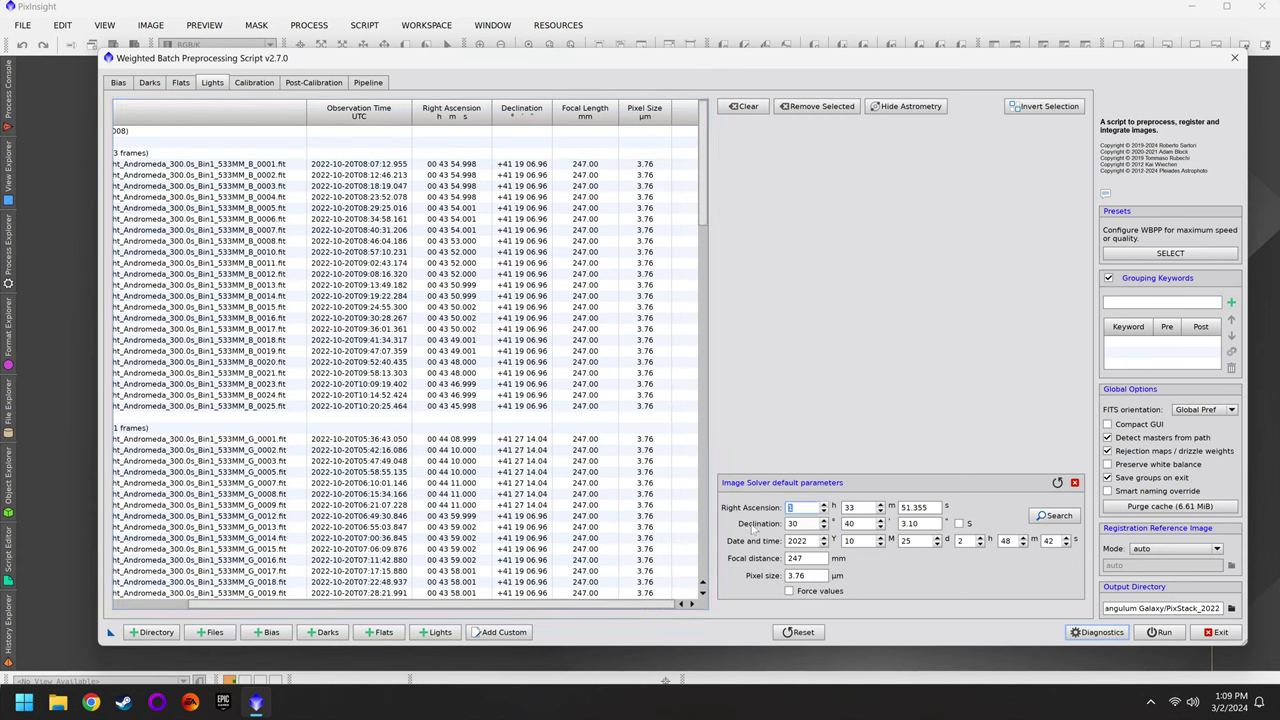
key(Tab)
text(43)
key(Tab)
text(54)
Set the default Declination to 41° 19′ 06″ and close the solver parameters, keeping changes.
key(Tab)
text(41)
key(Tab)
text(19)
key(Tab)
text(06)
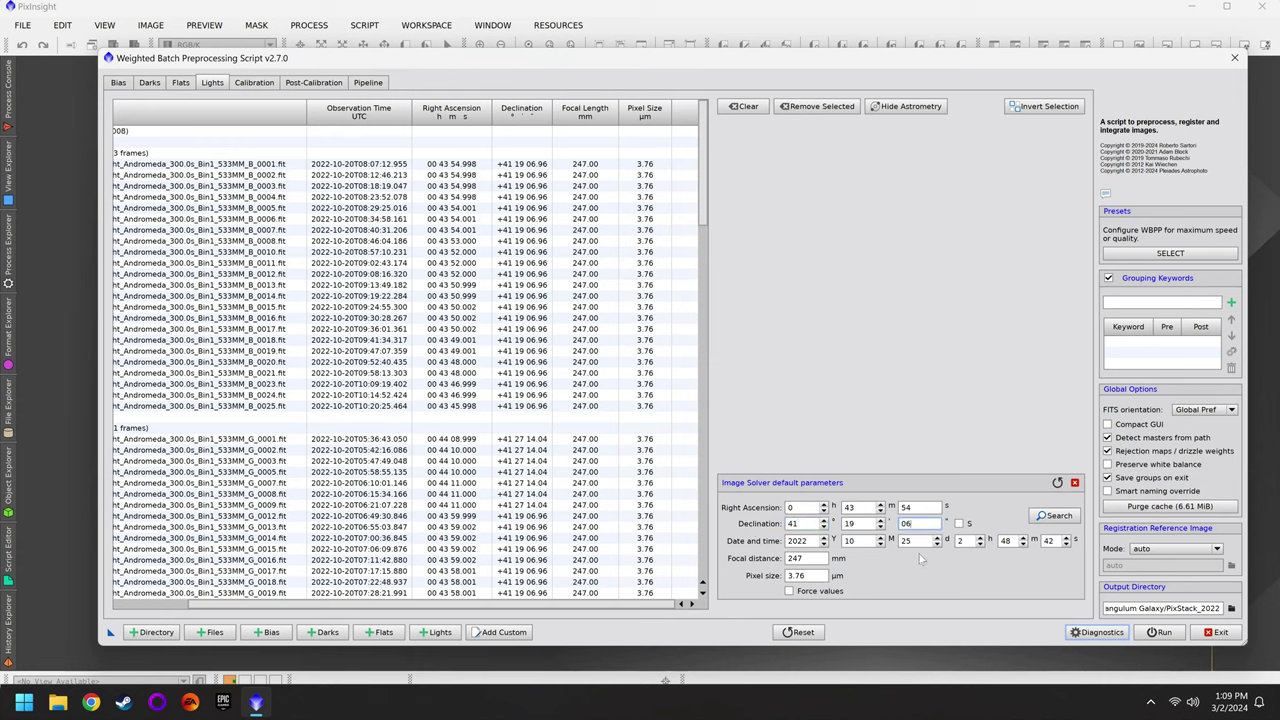
click(938, 545)
click(818, 560)
key(Tab)
click(1075, 483)
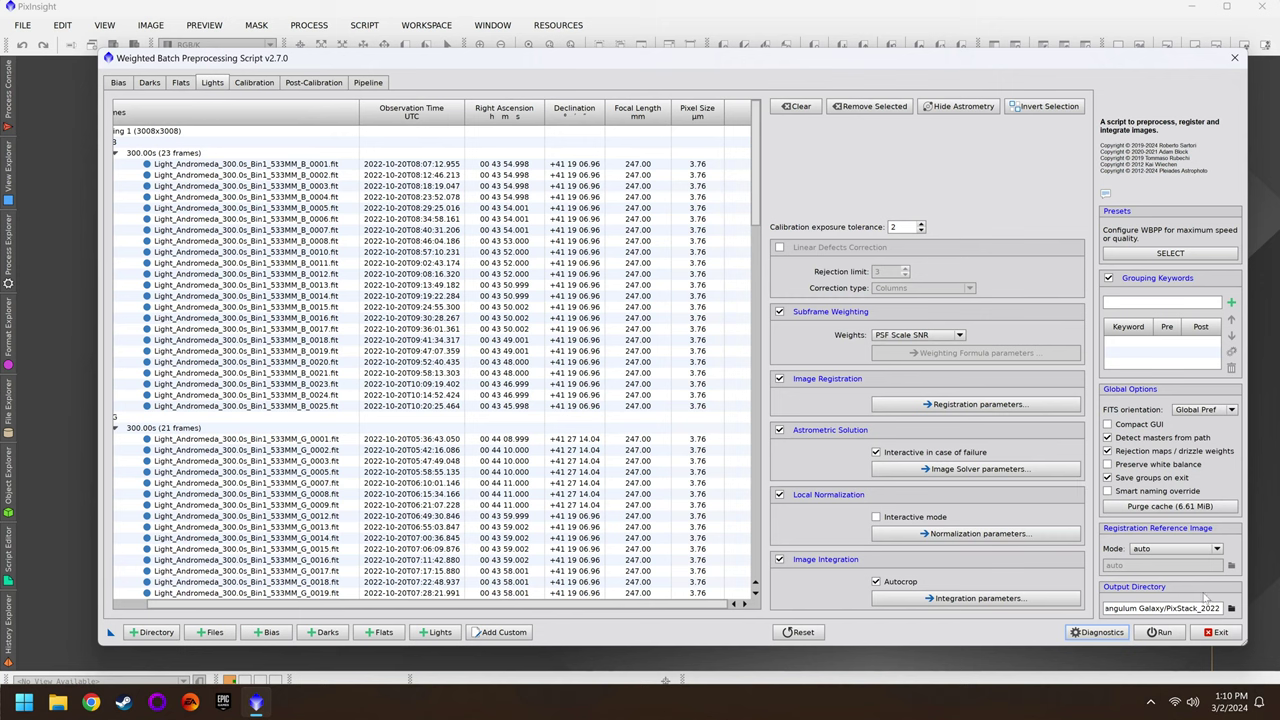
Create a PixStack2 folder in DSC2024/Cone Nebula and make it WBPP's output directory.
click(1231, 609)
click(366, 107)
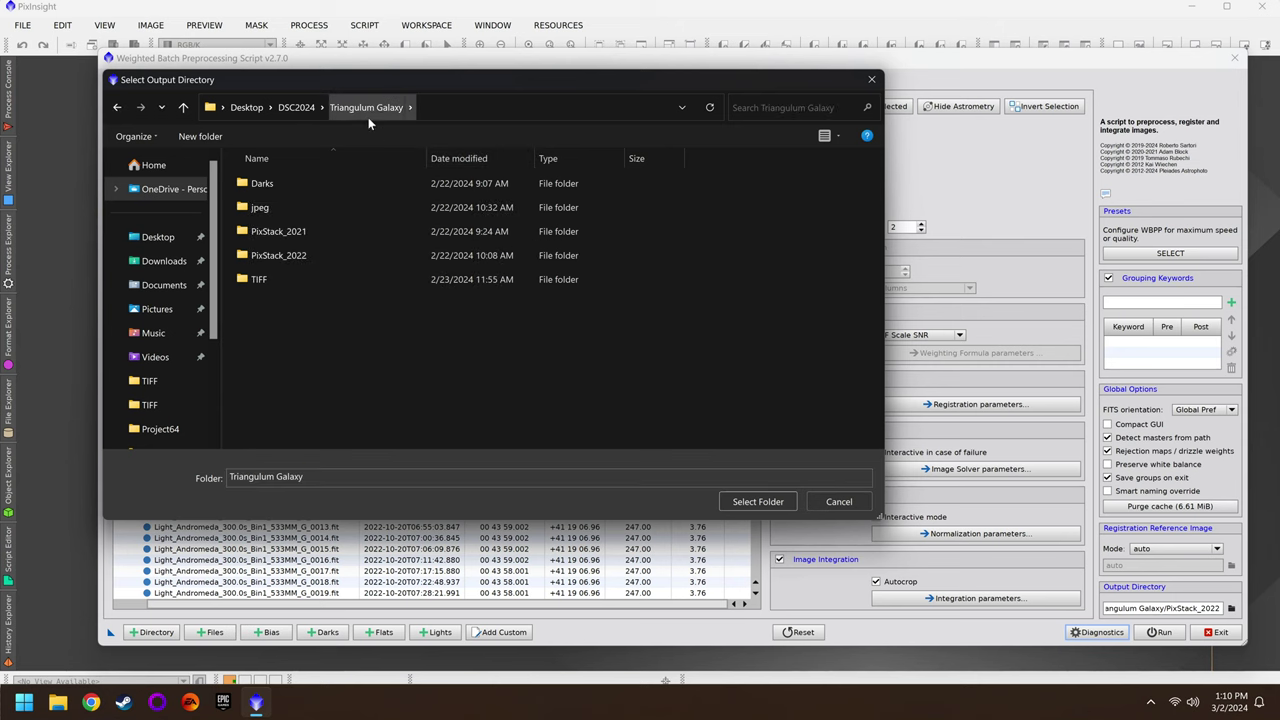
click(296, 107)
double_click(322, 229)
right_click(362, 240)
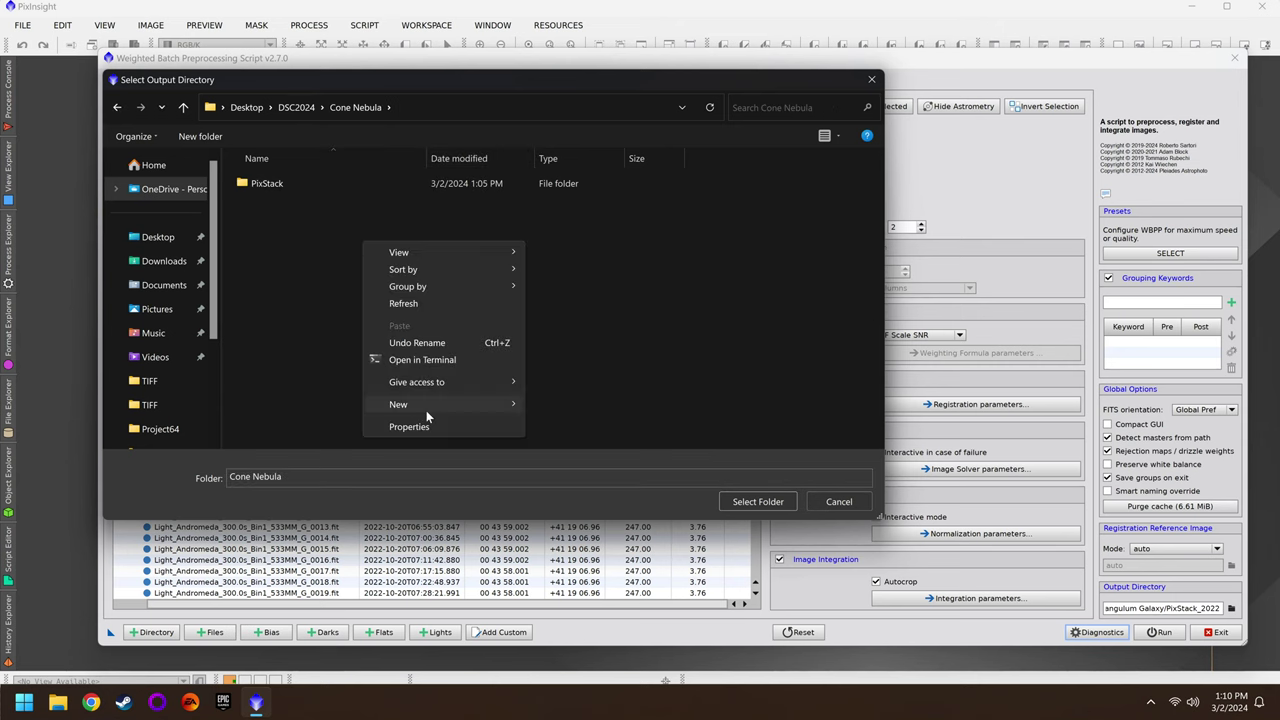
mouse_move(426, 405)
click(604, 409)
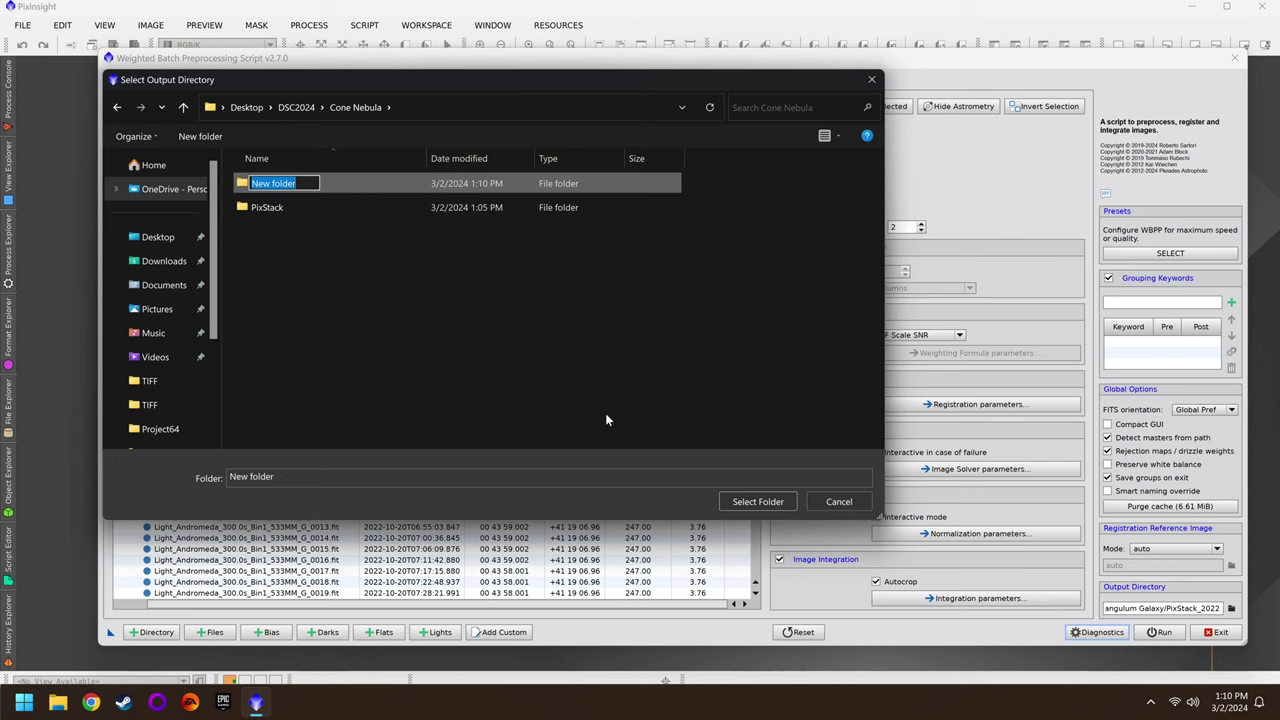
text(PixStack2)
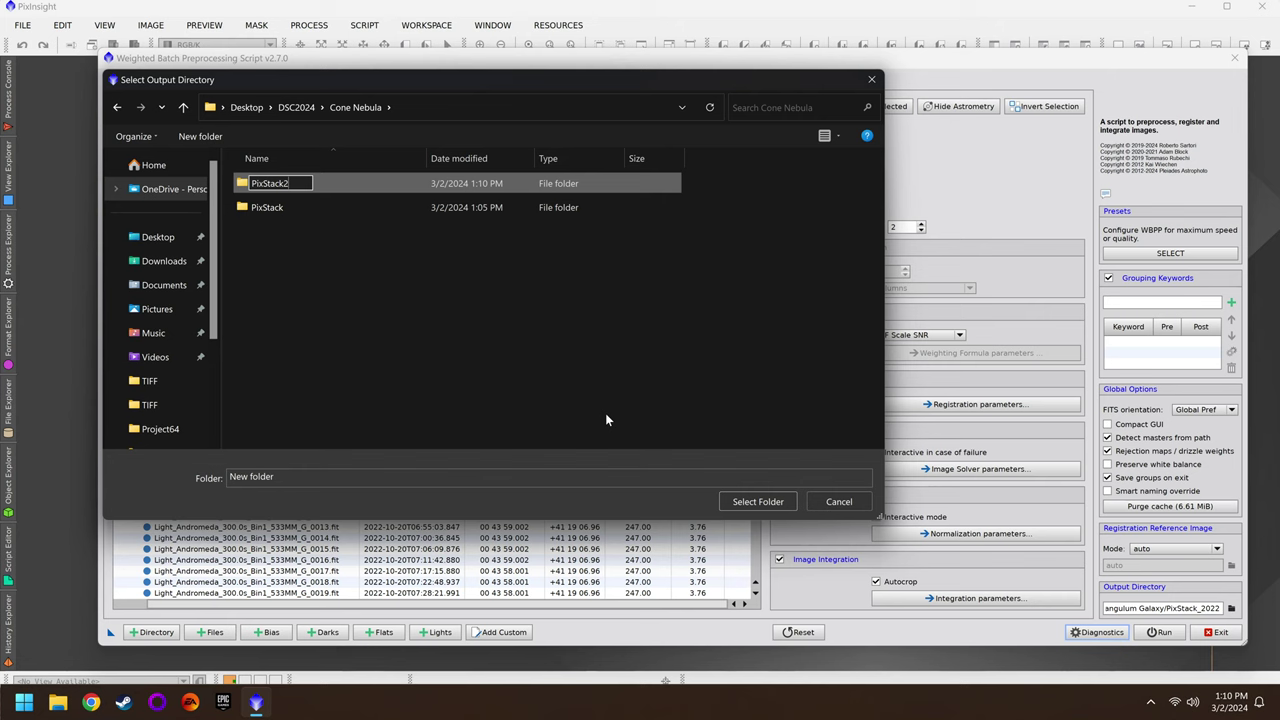
key(Return)
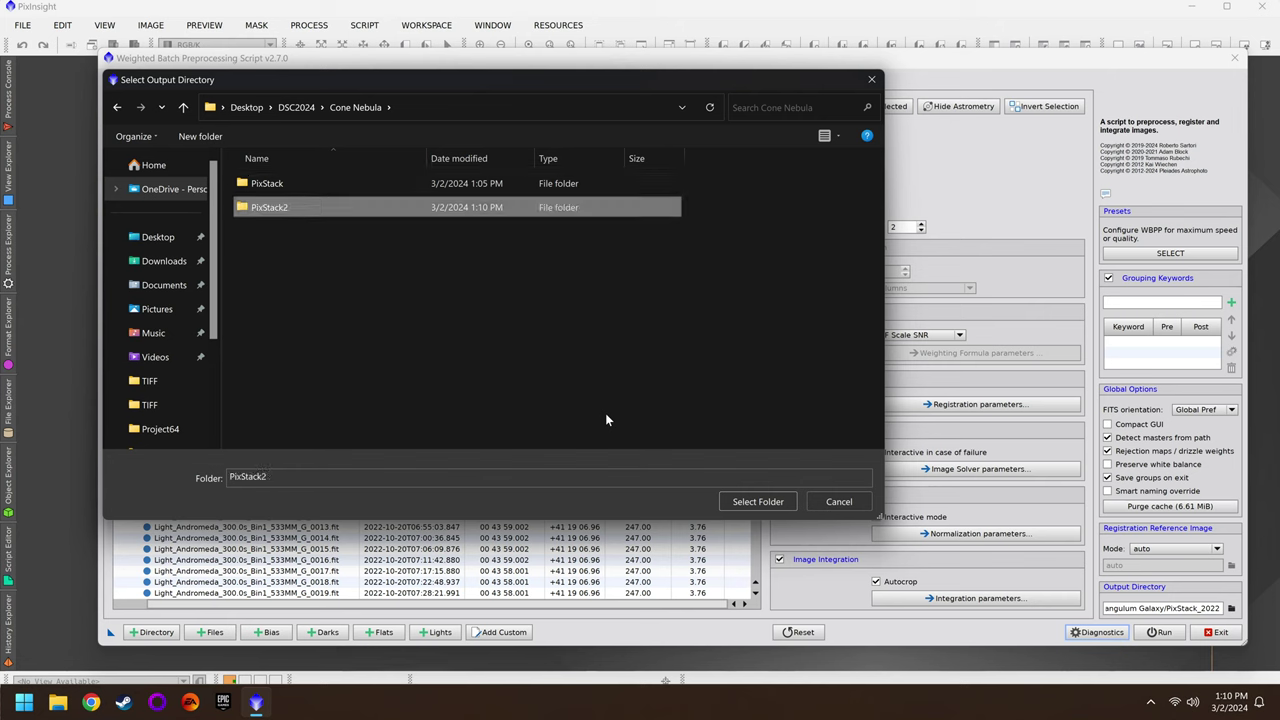
key(Return)
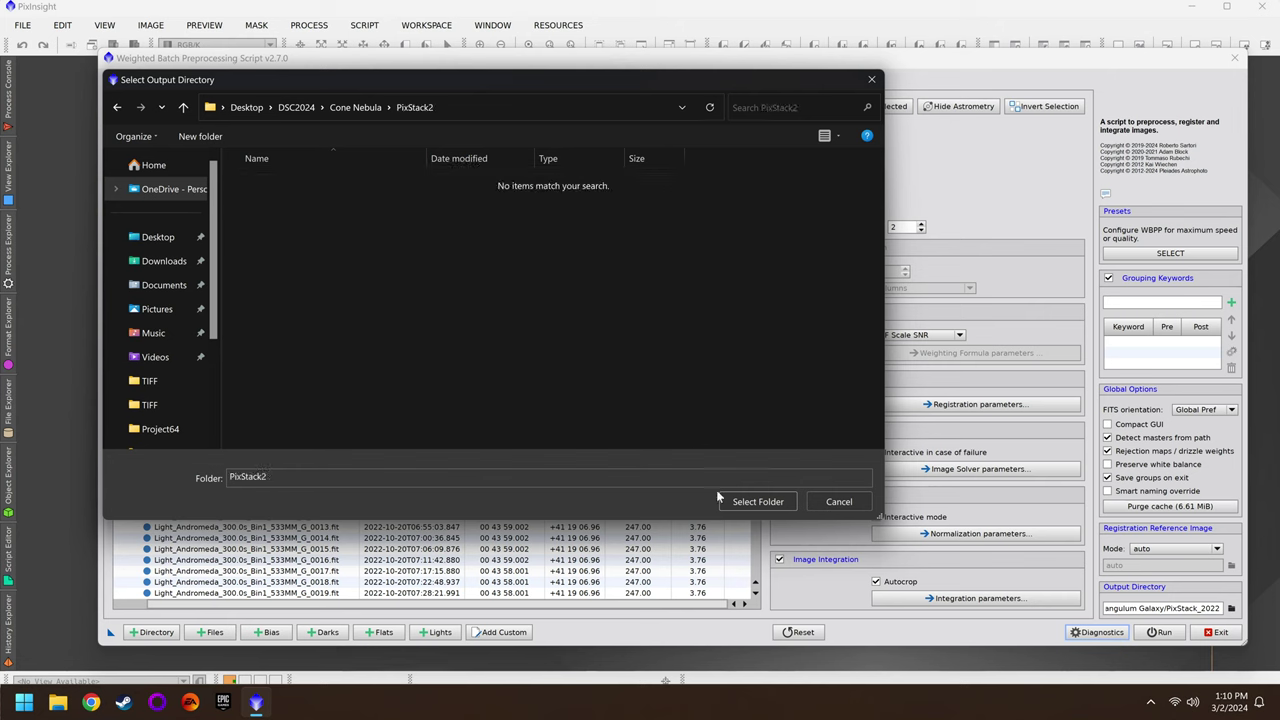
click(758, 502)
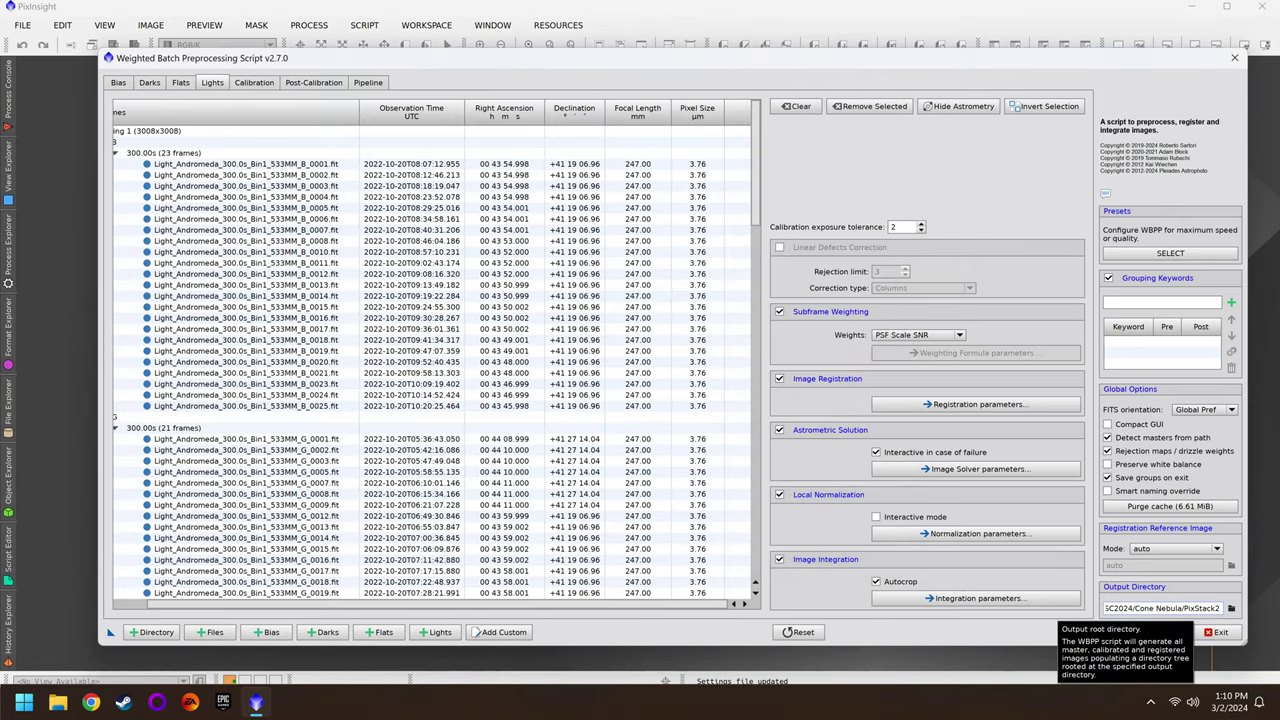
On the Calibration page, apply the CC cosmetic correction template to every light group.
click(252, 83)
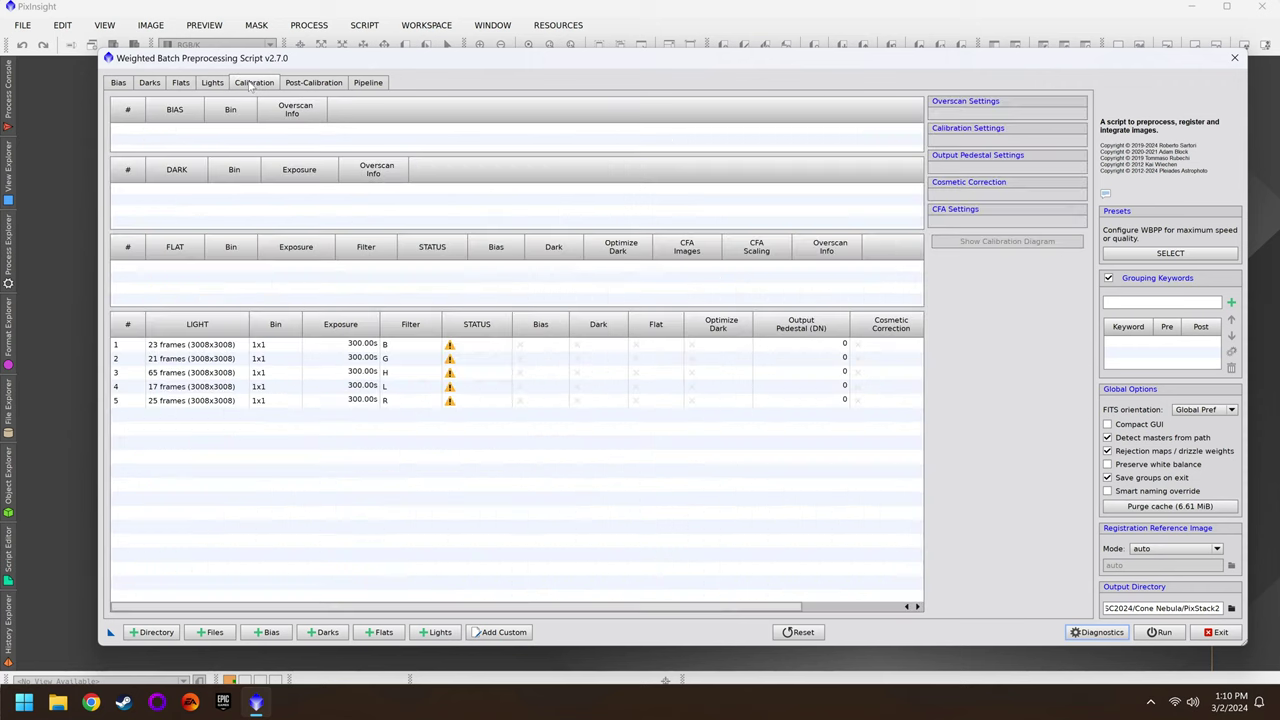
click(256, 344)
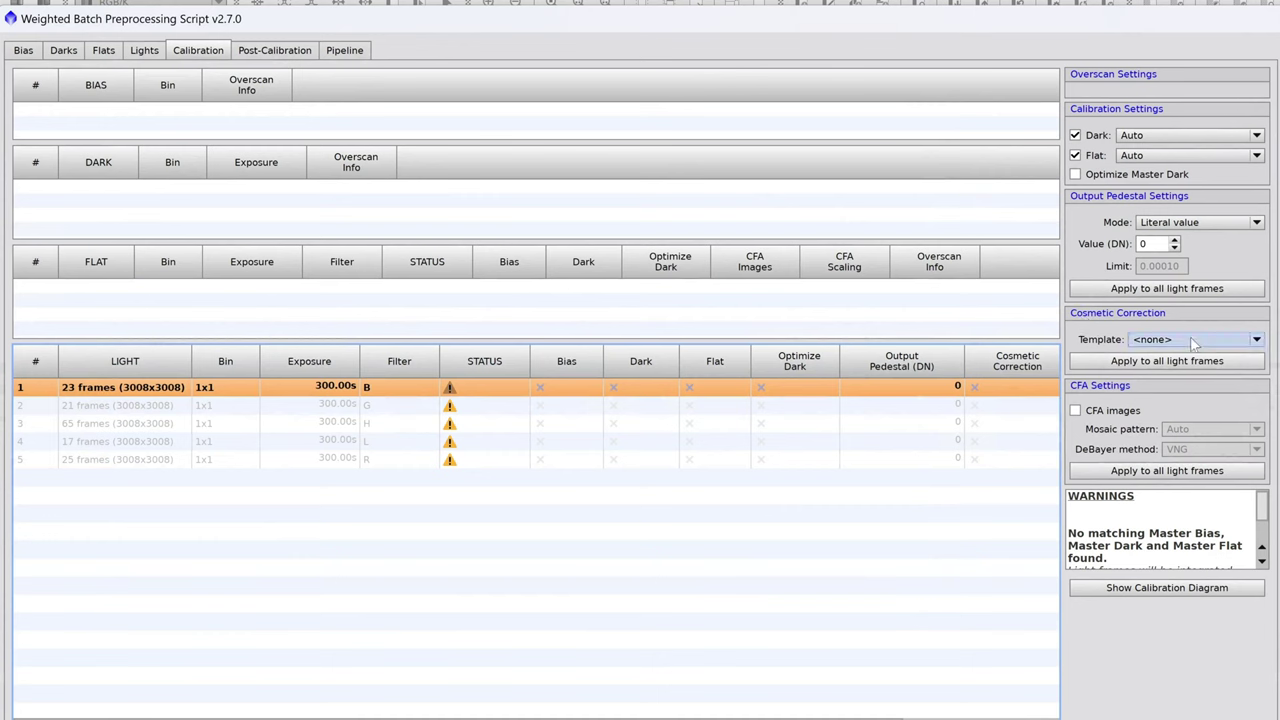
click(1026, 310)
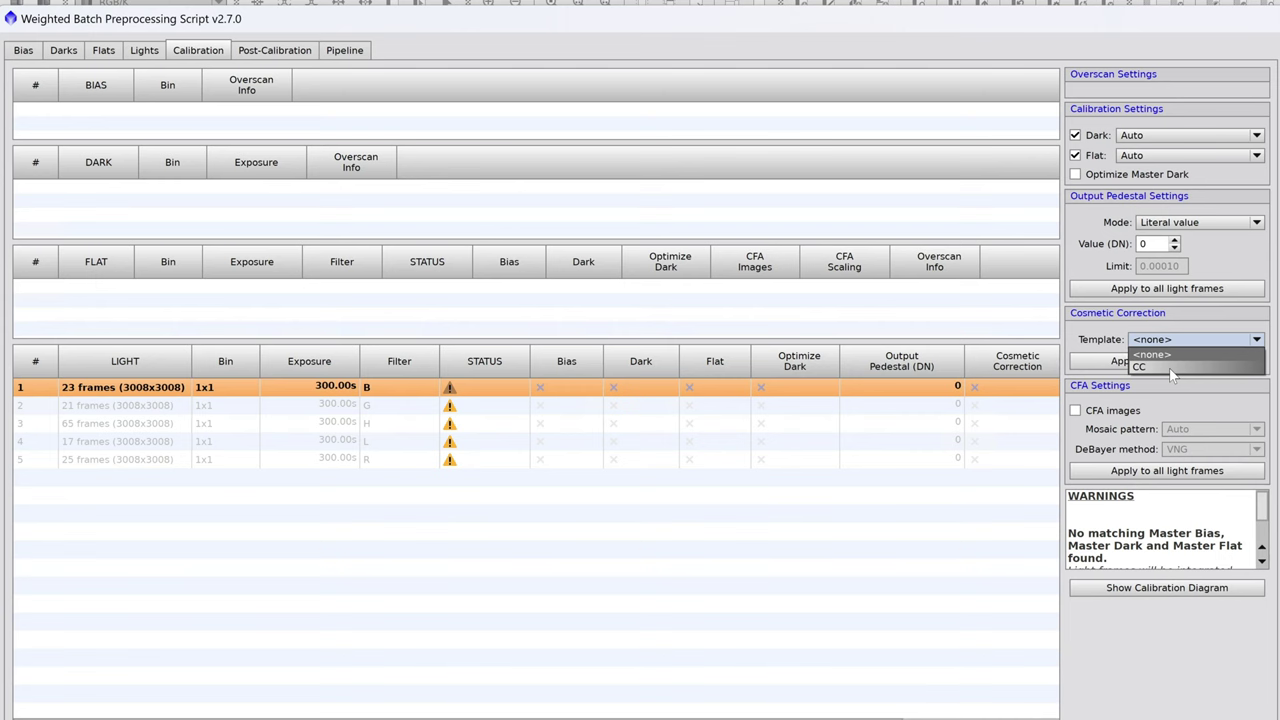
click(1169, 369)
click(1169, 365)
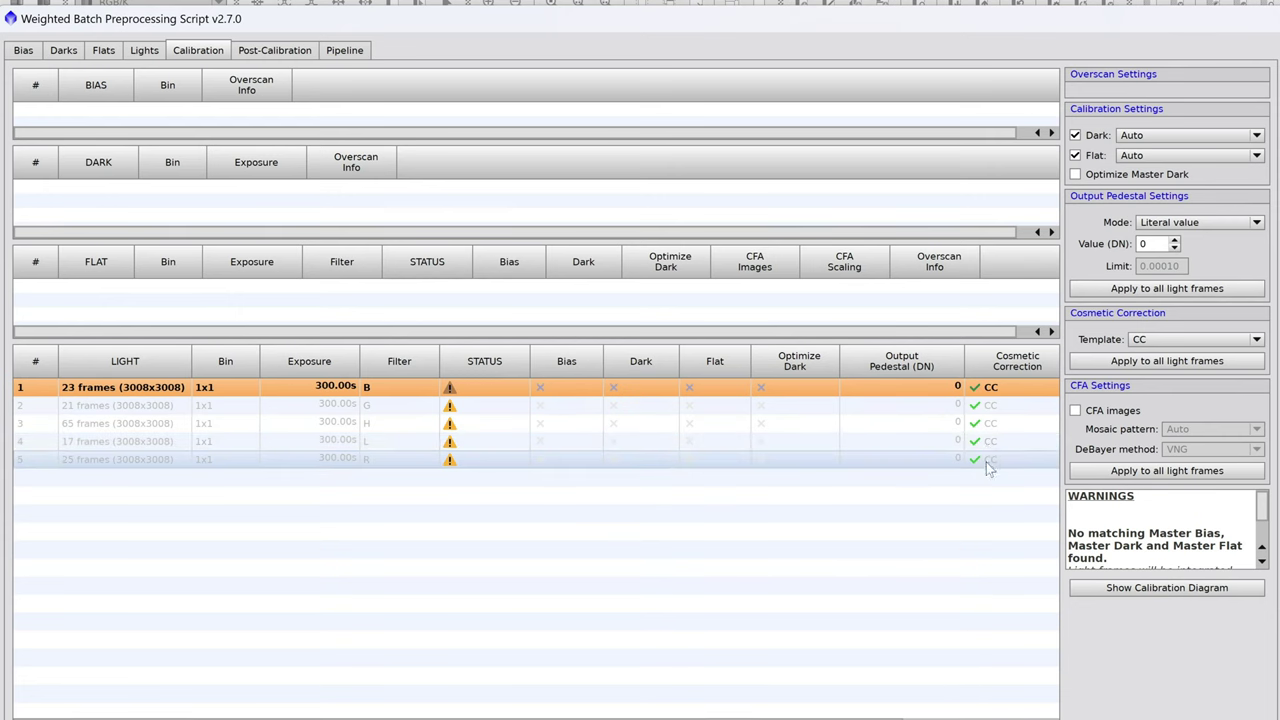
click(150, 405)
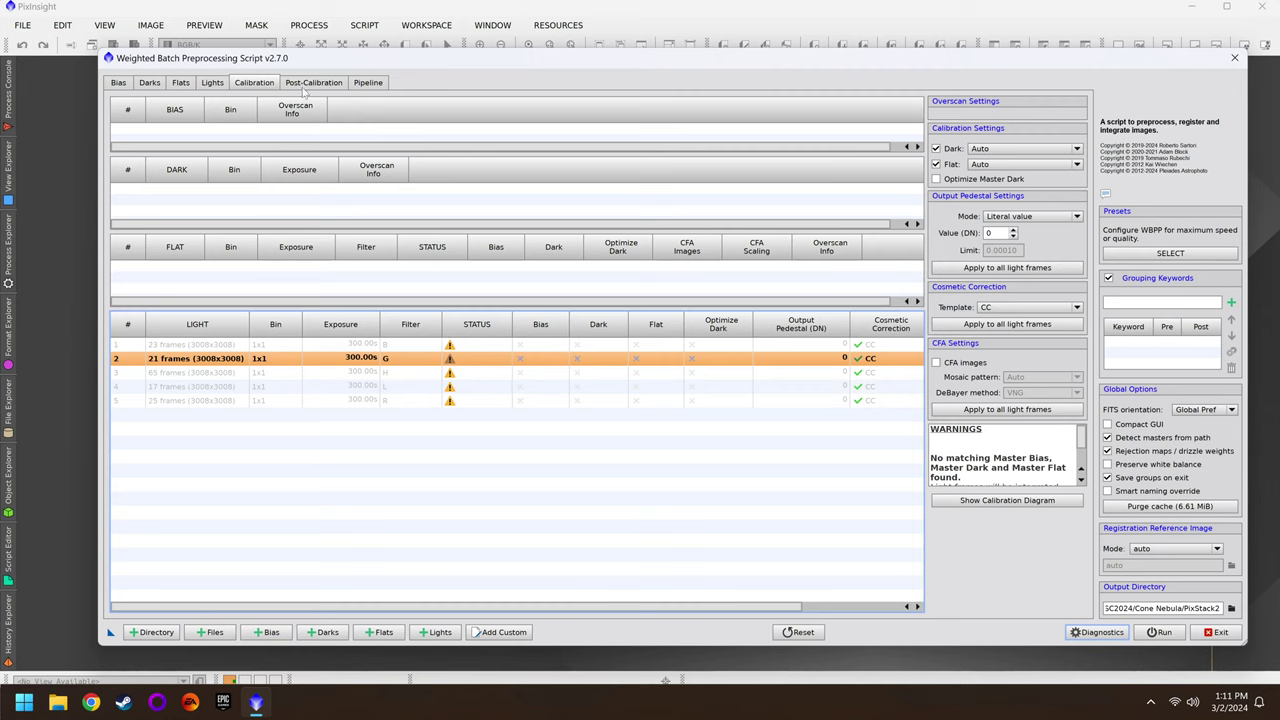
Review the Post-Calibration groups, then start the WBPP run past the diagnostic messages.
click(303, 86)
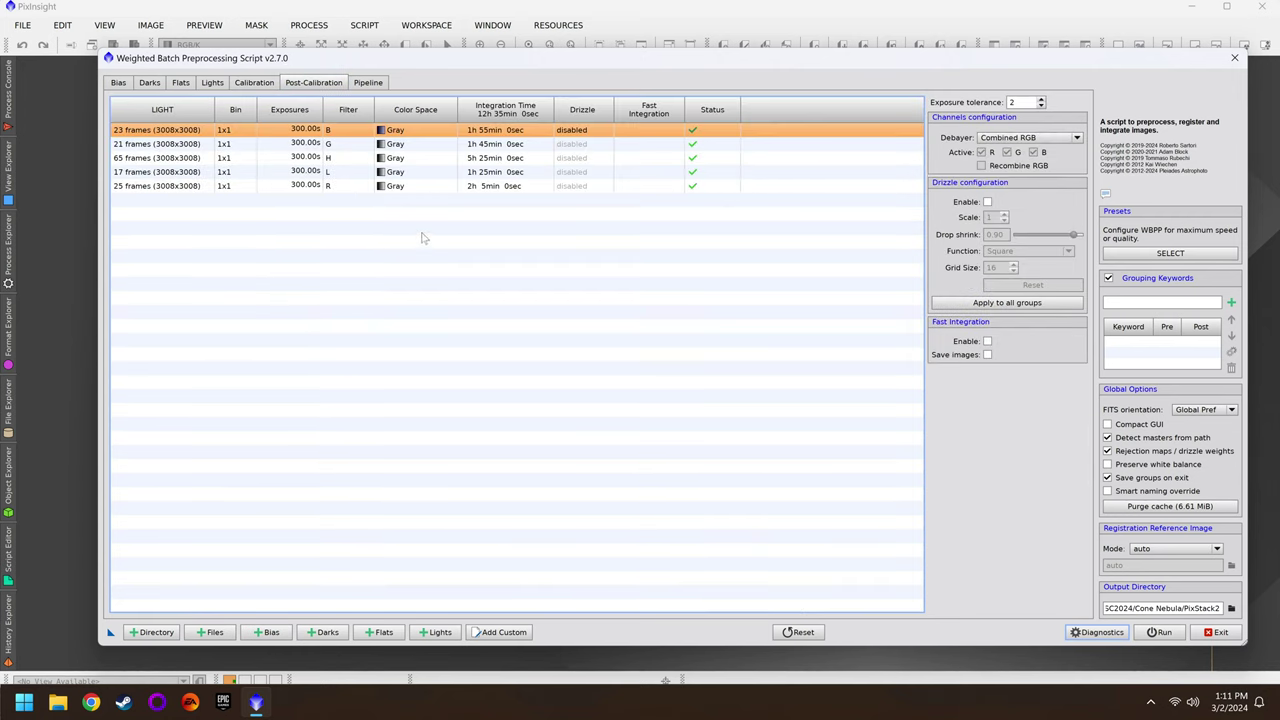
click(483, 146)
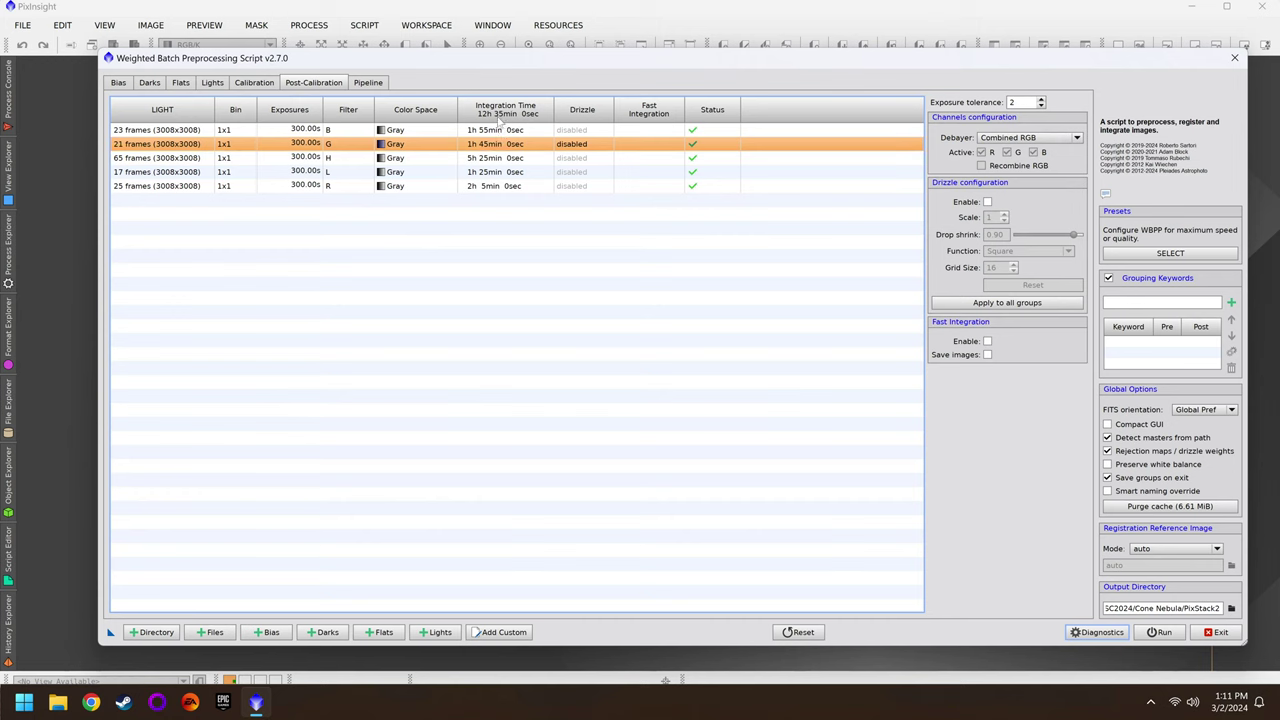
click(1176, 640)
click(817, 469)
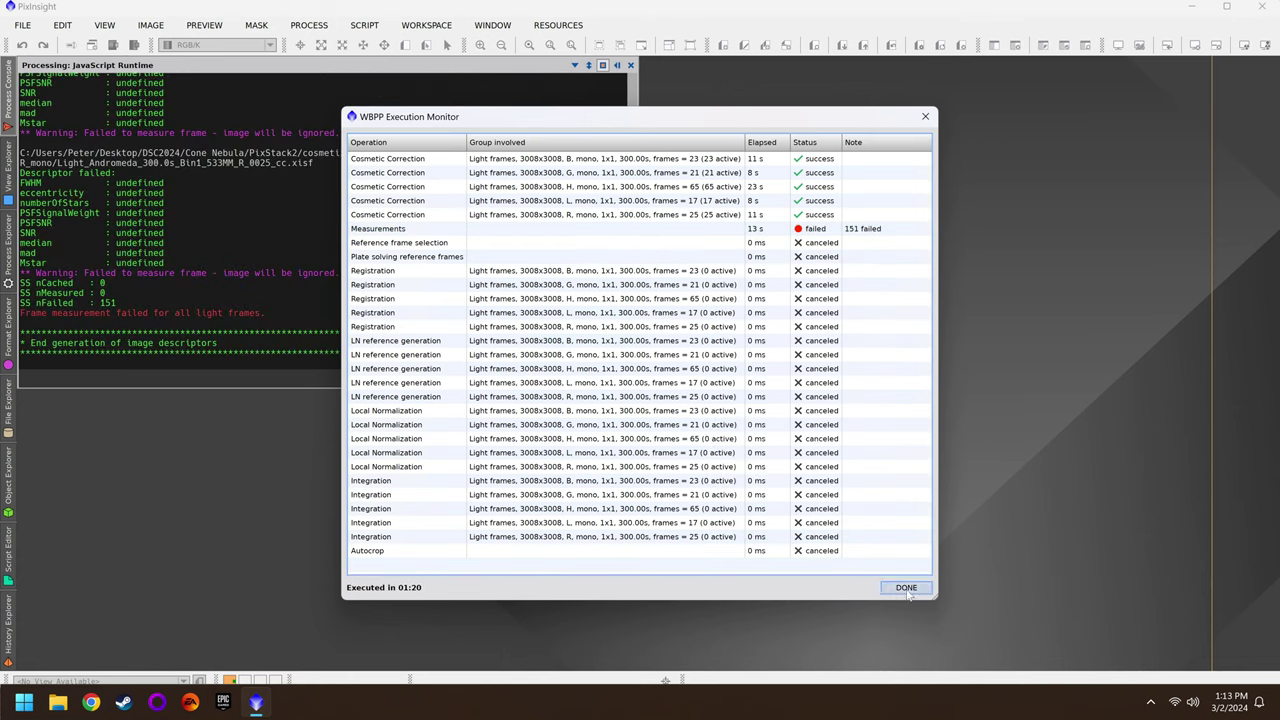
Close the Execution Monitor and the Smart Report once the run ends.
click(906, 588)
click(878, 474)
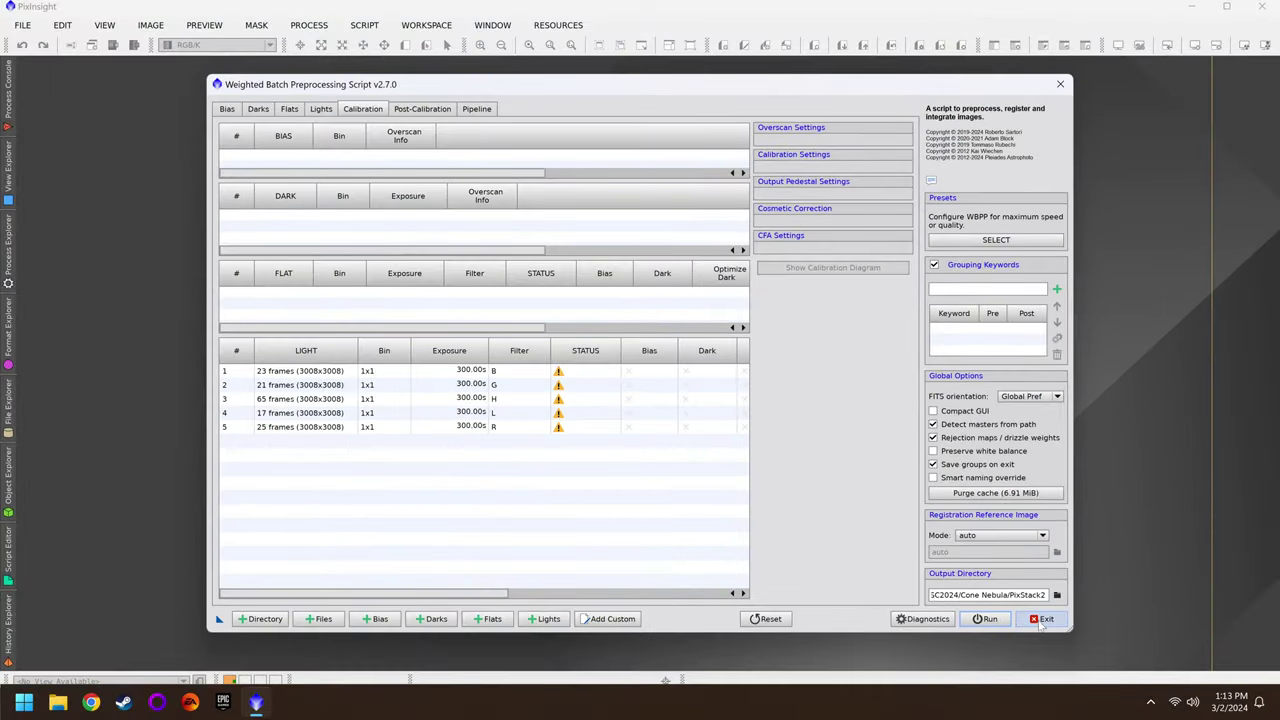
Exit WBPP and delete the CC CosmeticCorrection process icon.
click(1043, 619)
right_click(838, 182)
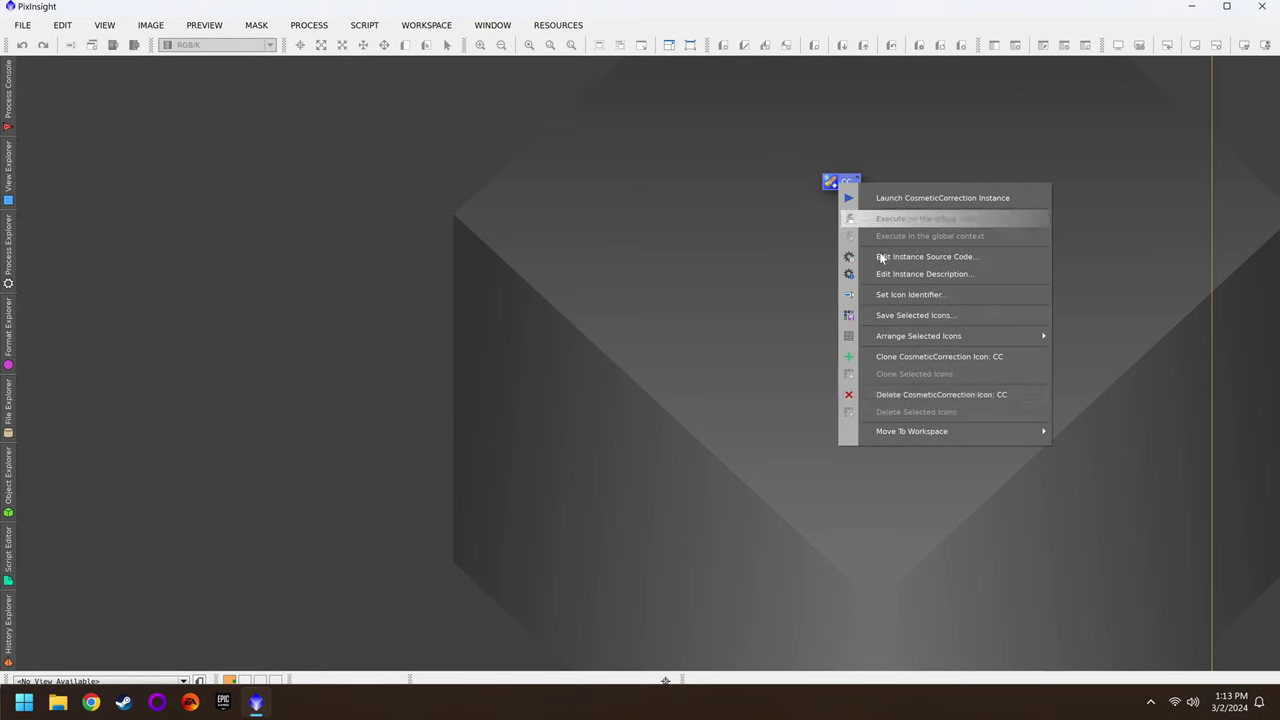
click(903, 393)
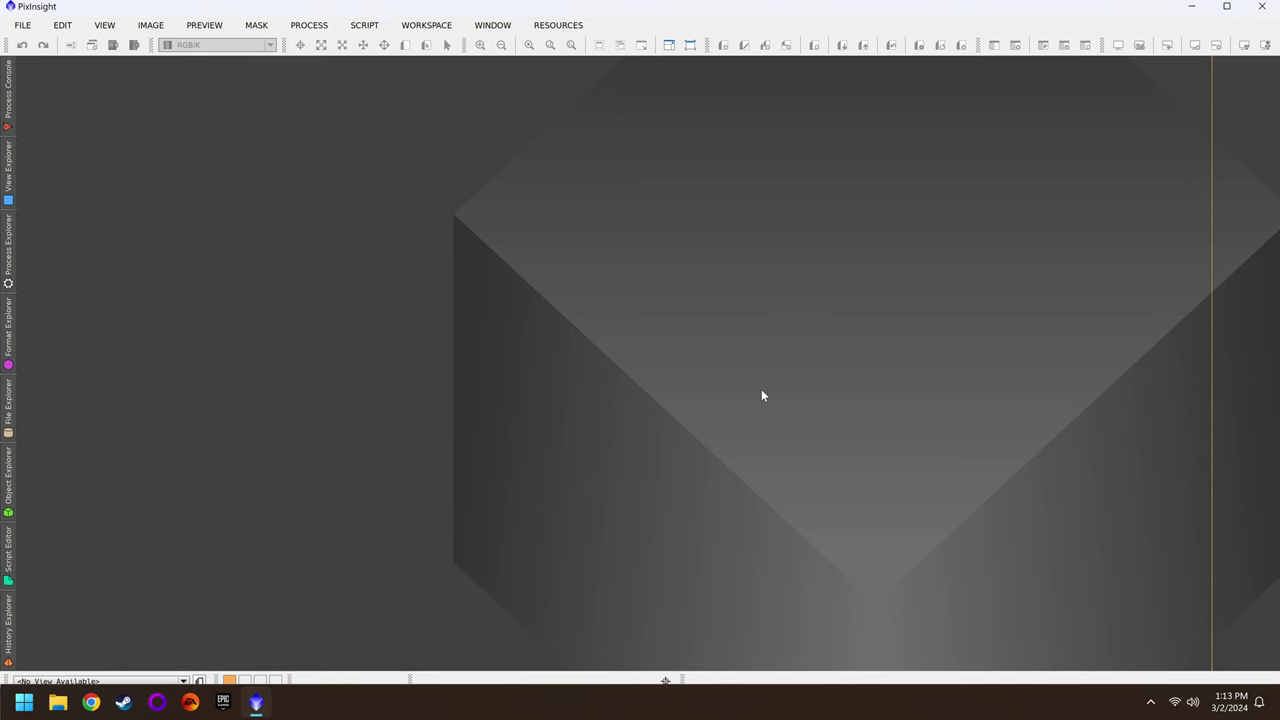
Search the process list for Blink and open the Blink process.
click(3, 257)
scroll(110, 260, up, 5)
double_click(84, 86)
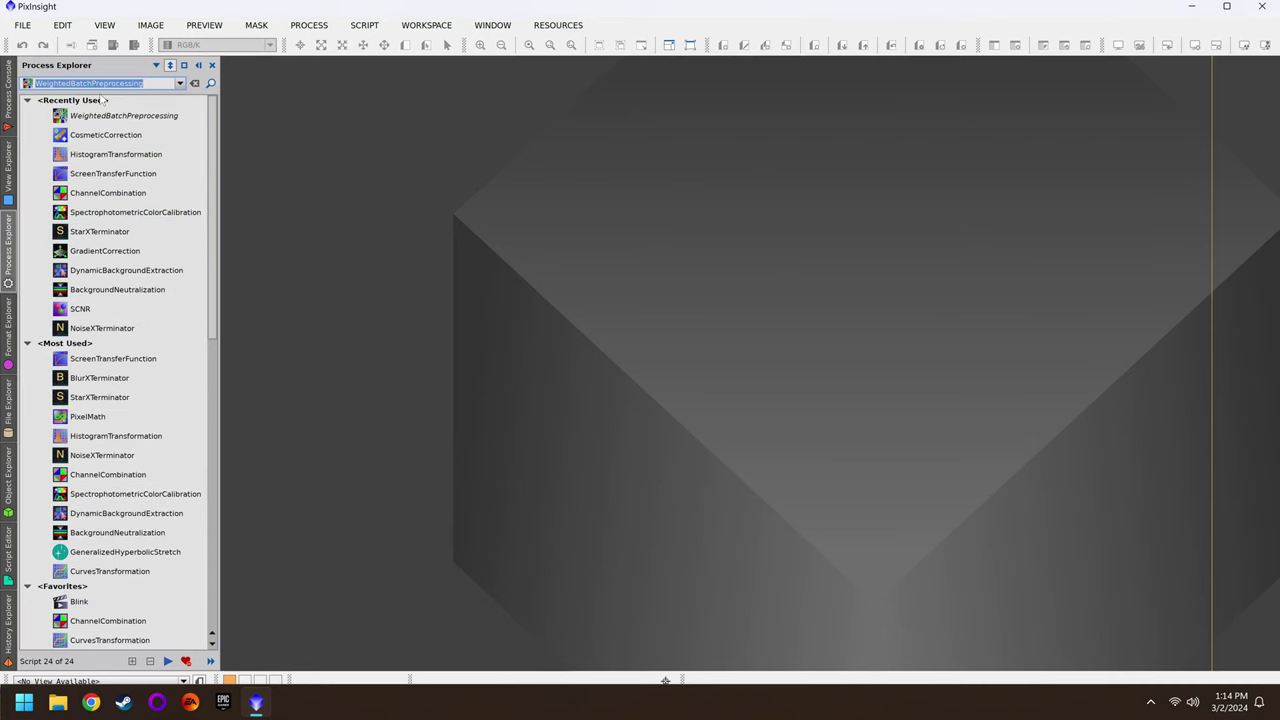
text(bli)
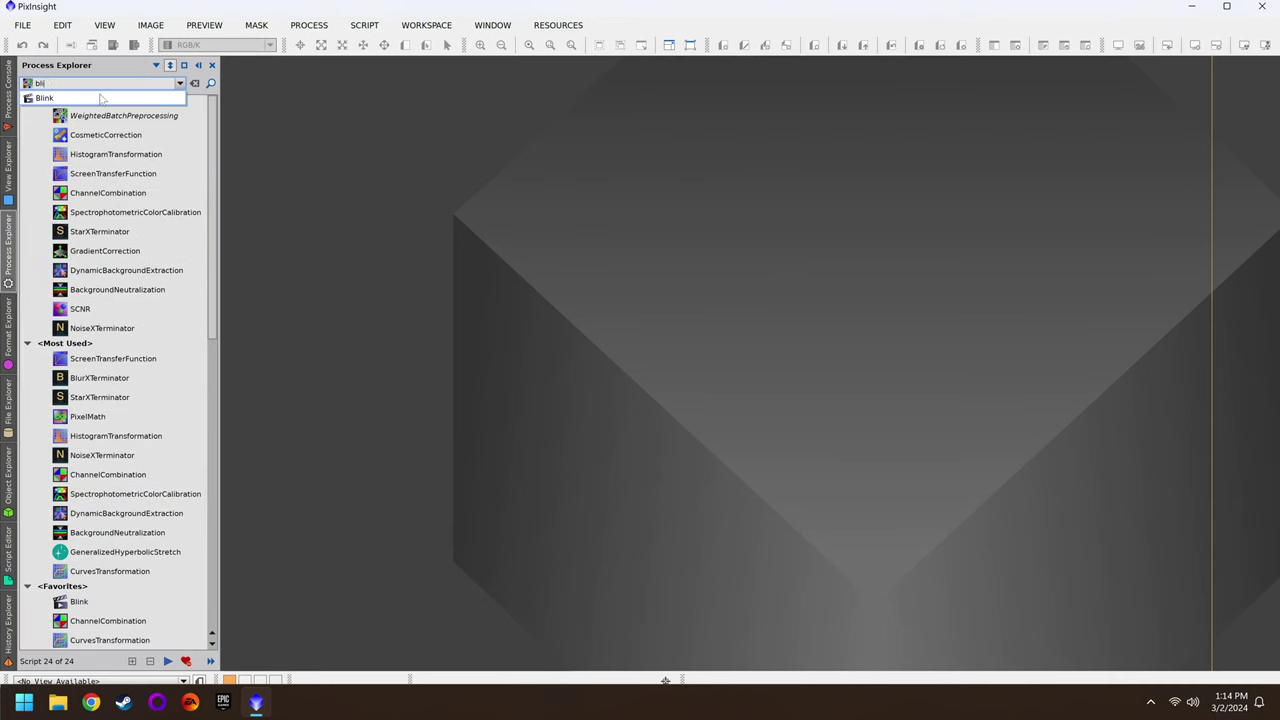
text(nk)
click(101, 98)
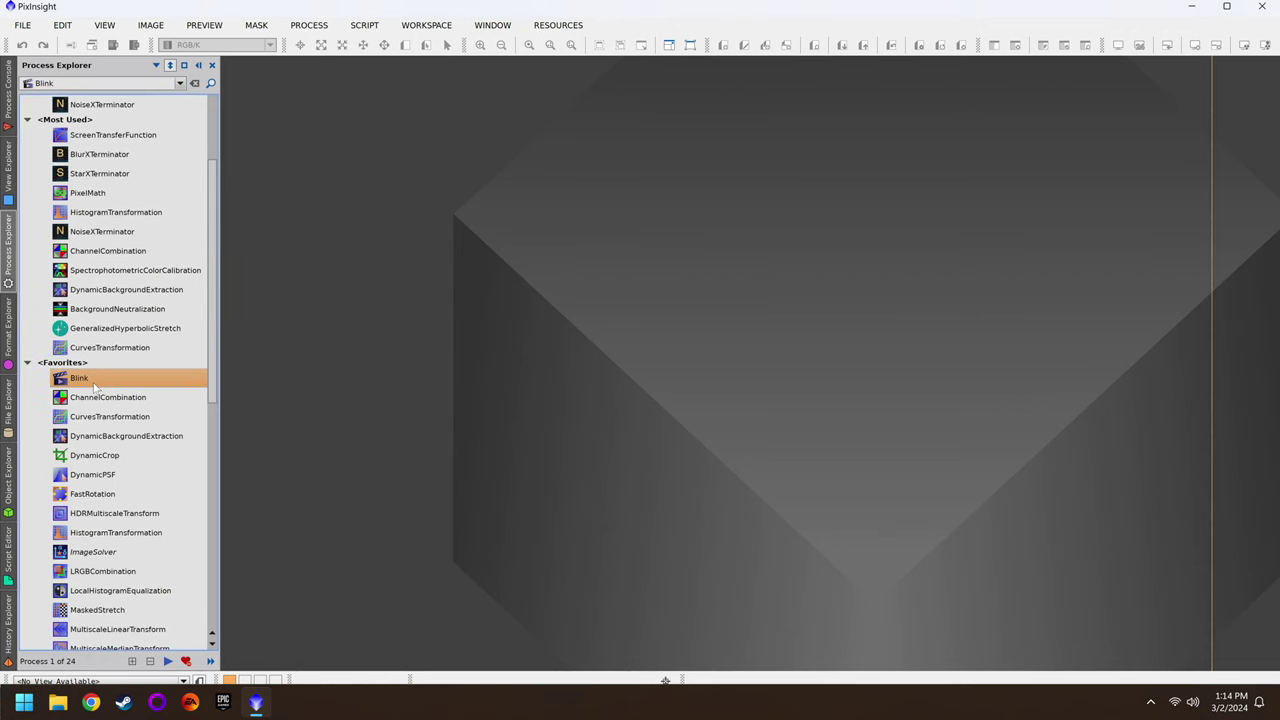
double_click(95, 387)
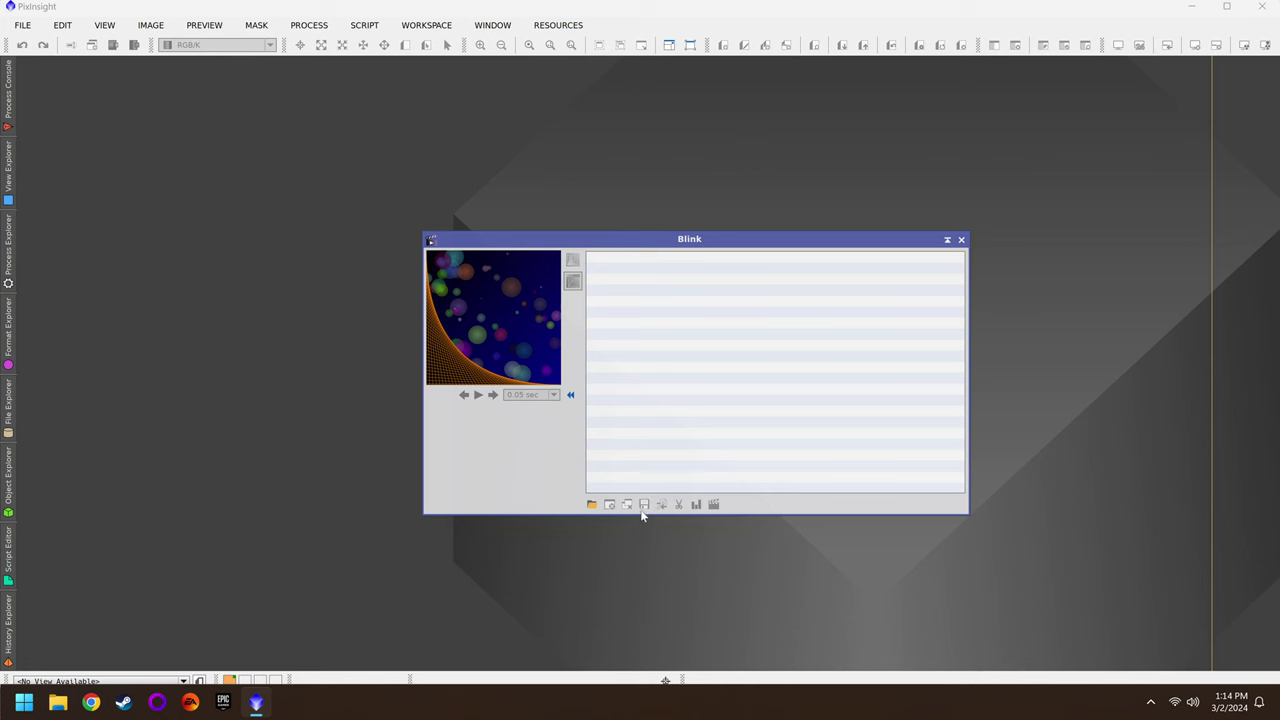
Load the Andromeda .fit subframes through H_0038 into Blink.
click(592, 505)
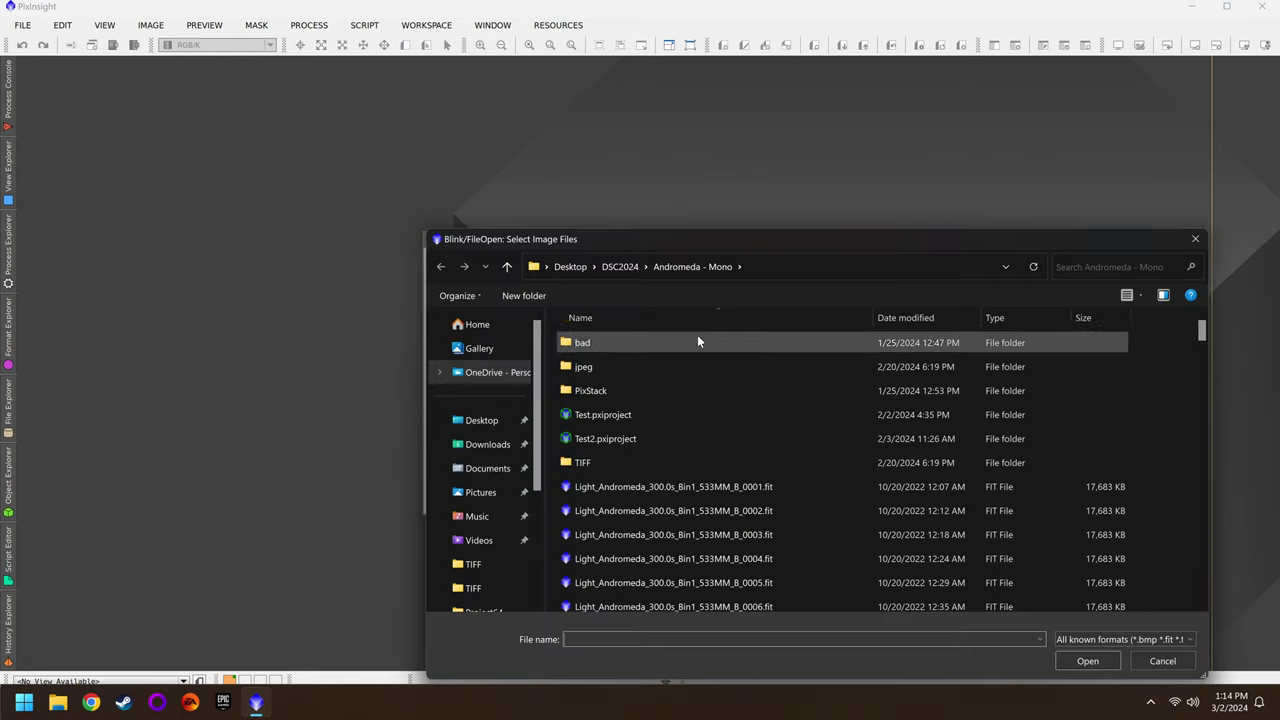
click(742, 490)
drag(761, 245, 570, 120)
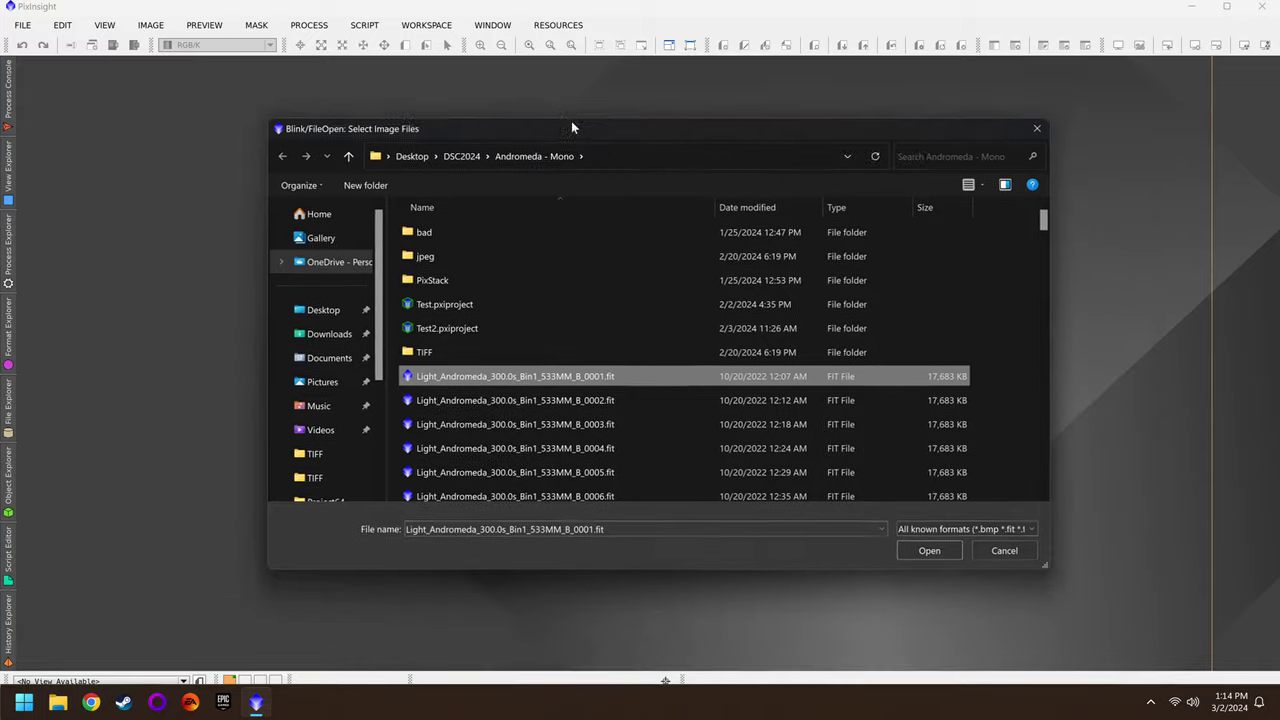
scroll(568, 417, down, 8)
scroll(558, 433, down, 10)
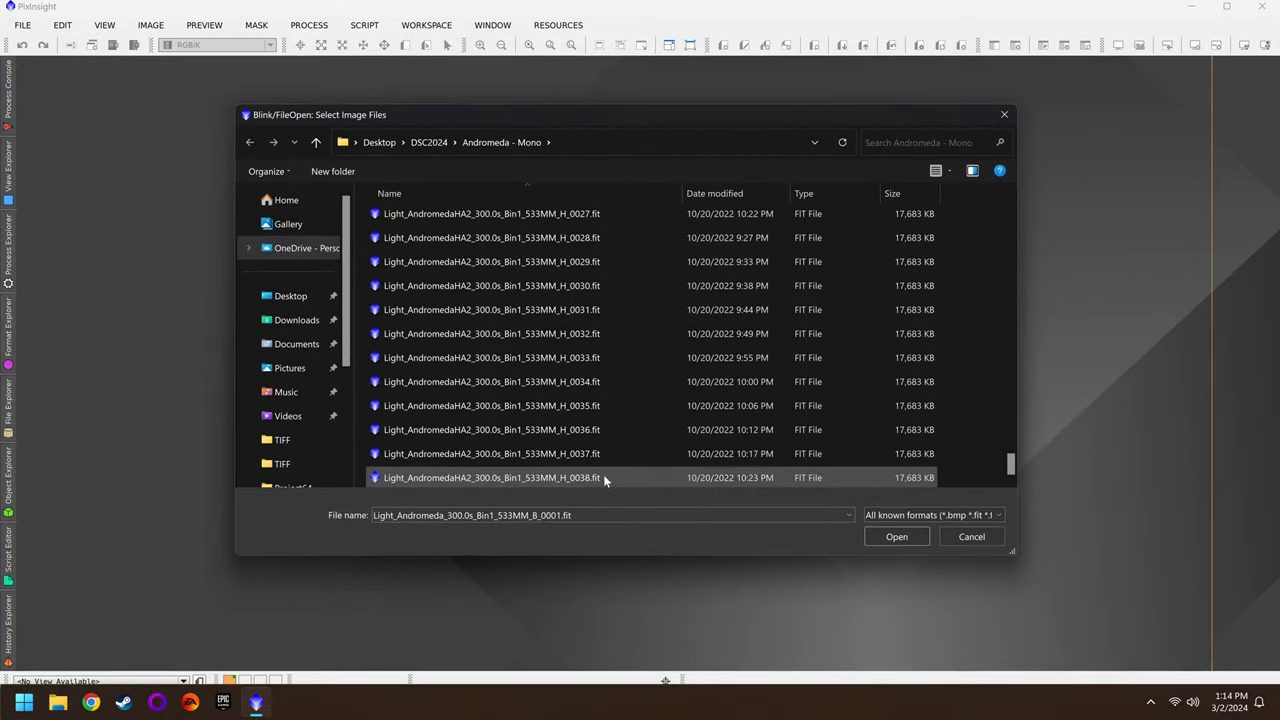
scroll(604, 474, down, 4)
shift+click(604, 477)
click(907, 539)
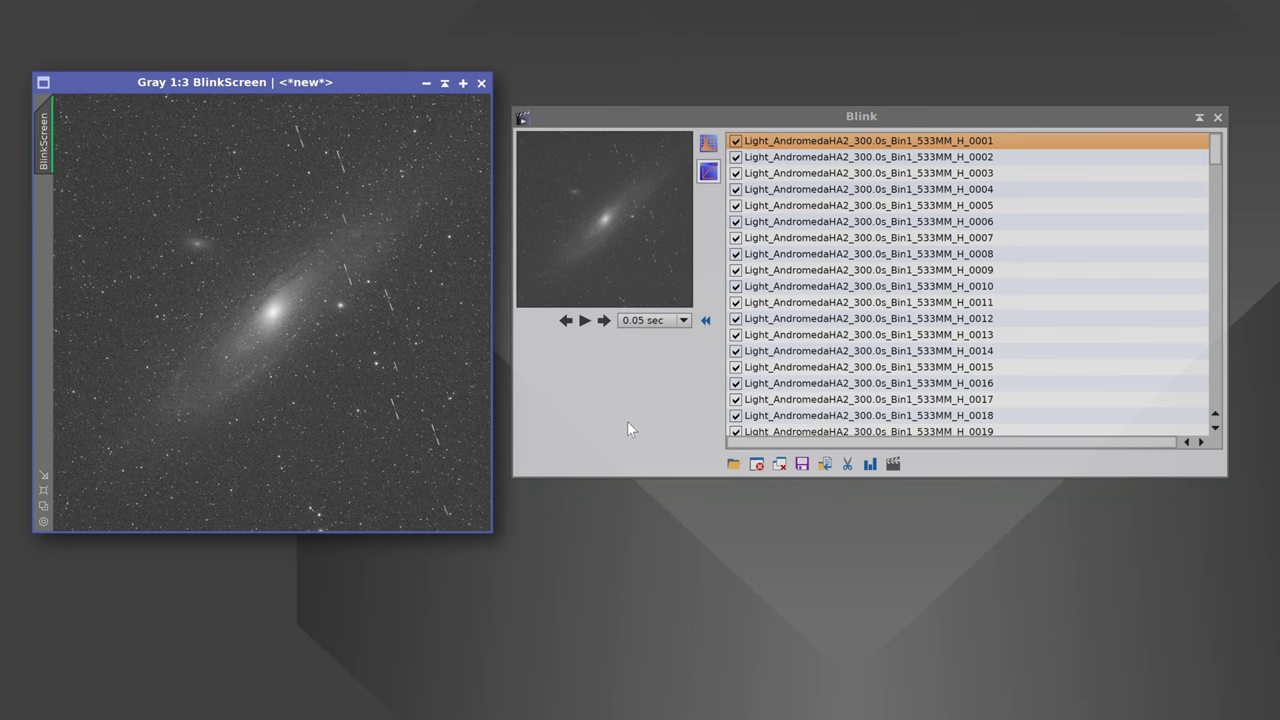
click(585, 321)
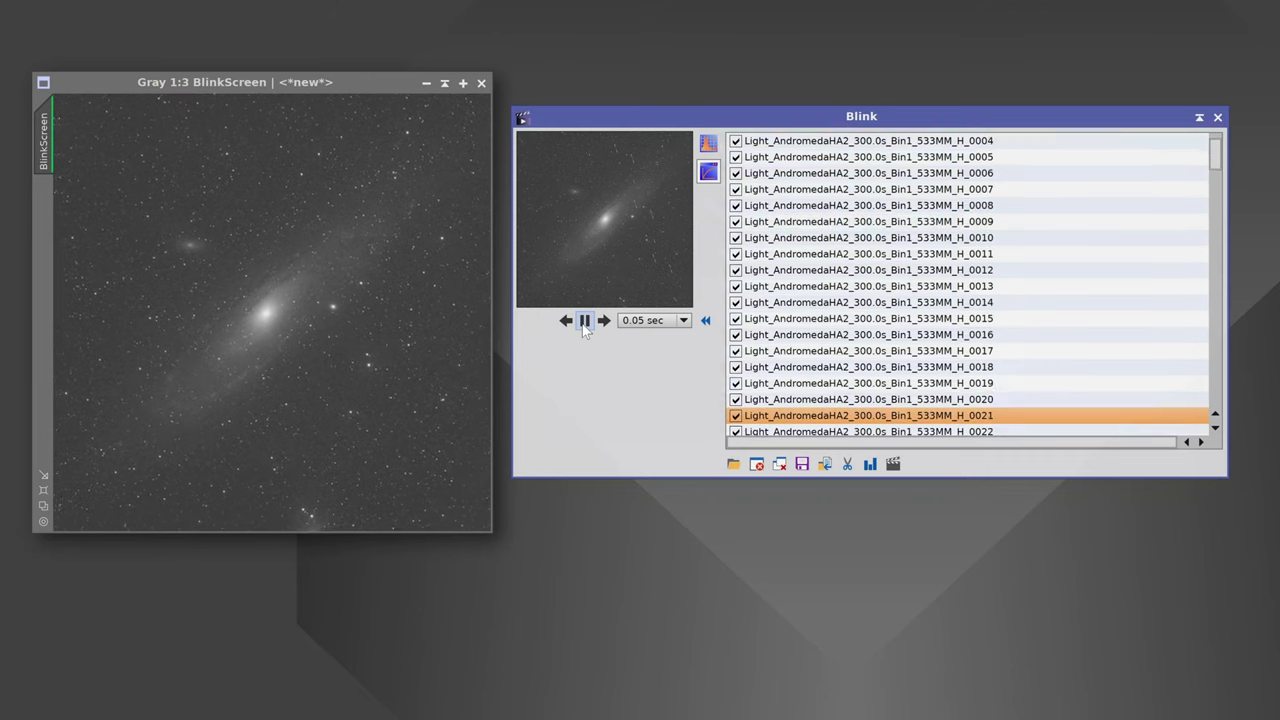
click(585, 321)
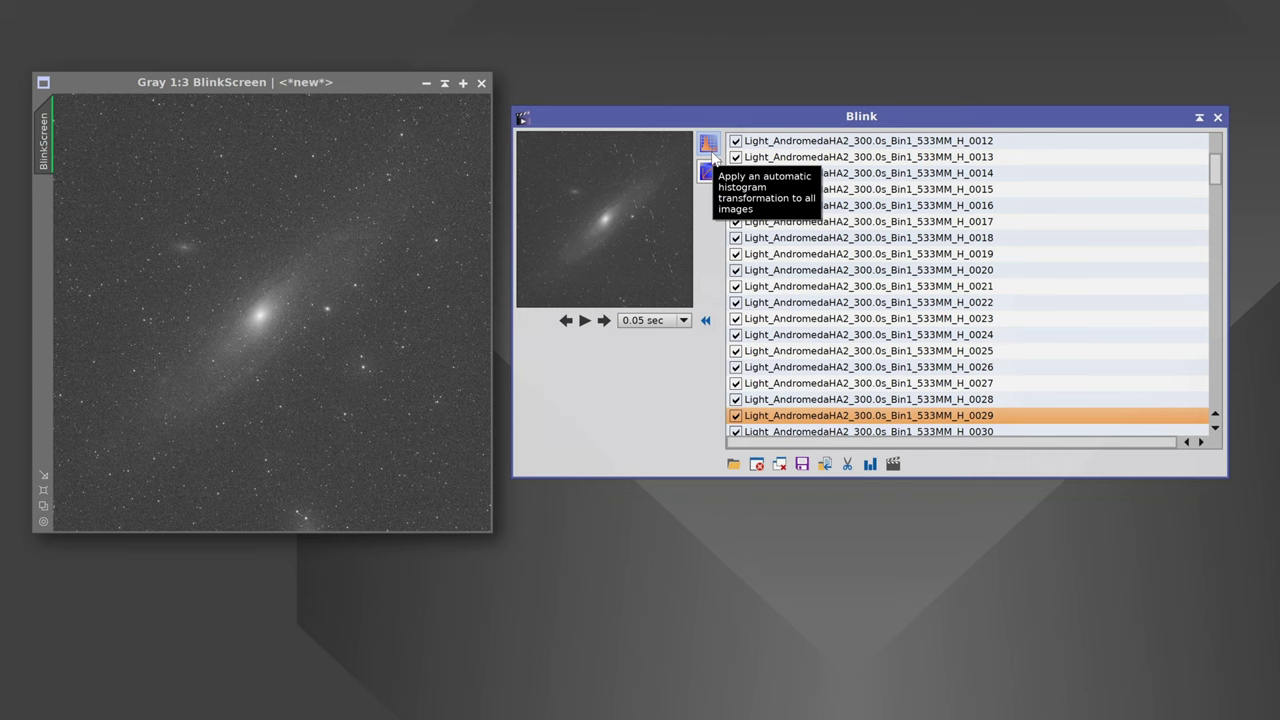
scroll(945, 150, up, 5)
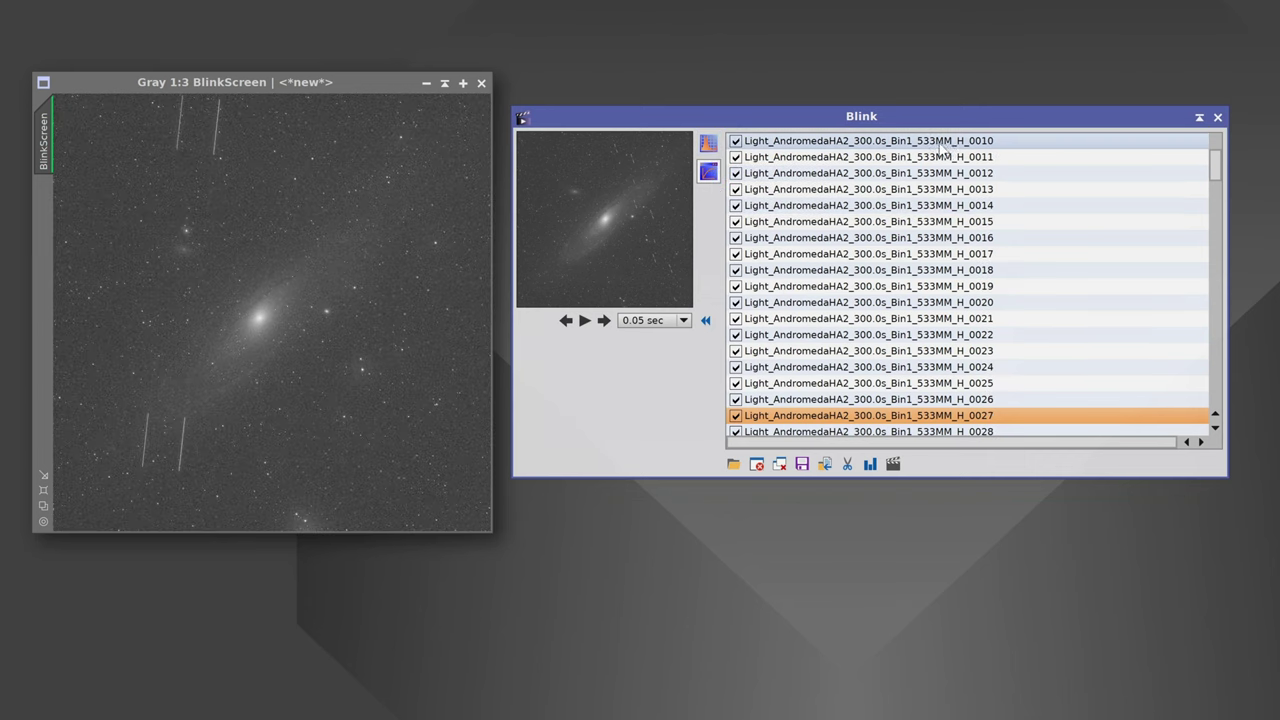
scroll(945, 150, up, 2)
click(945, 146)
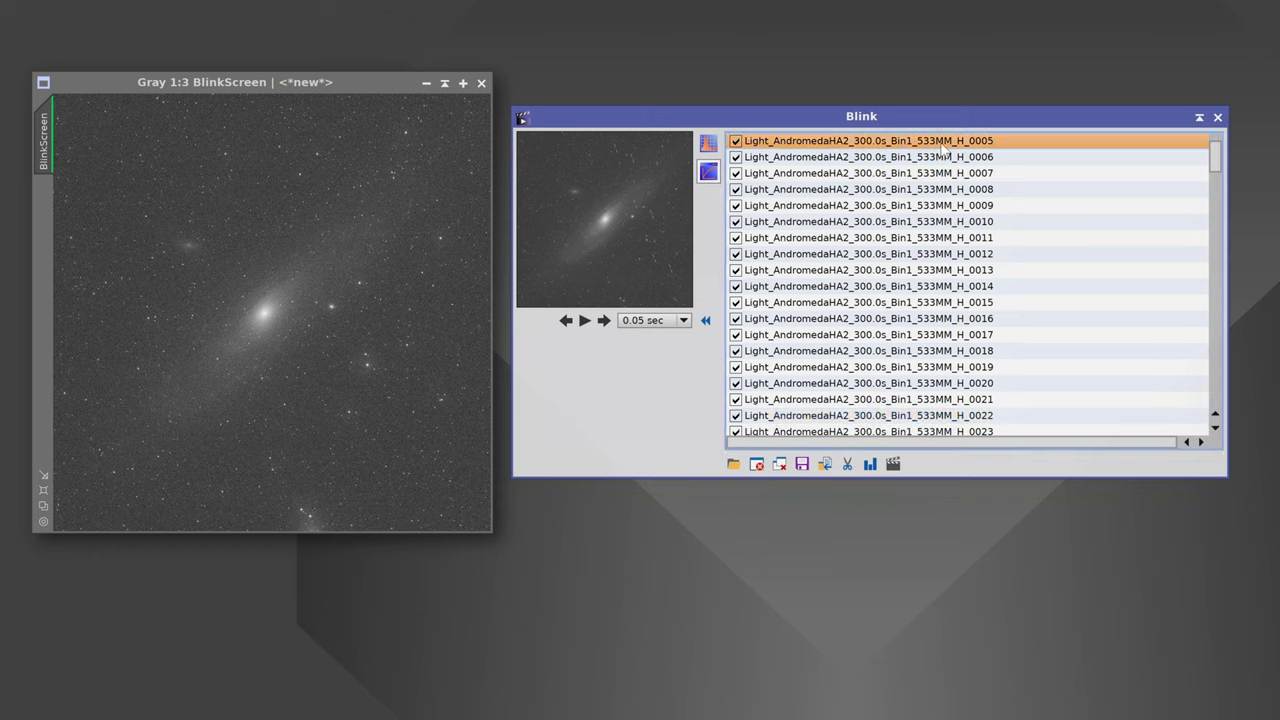
scroll(945, 148, down, 1)
scroll(948, 157, down, 4)
scroll(950, 157, down, 3)
scroll(950, 155, down, 1)
scroll(903, 262, down, 1)
scroll(903, 262, up, 1)
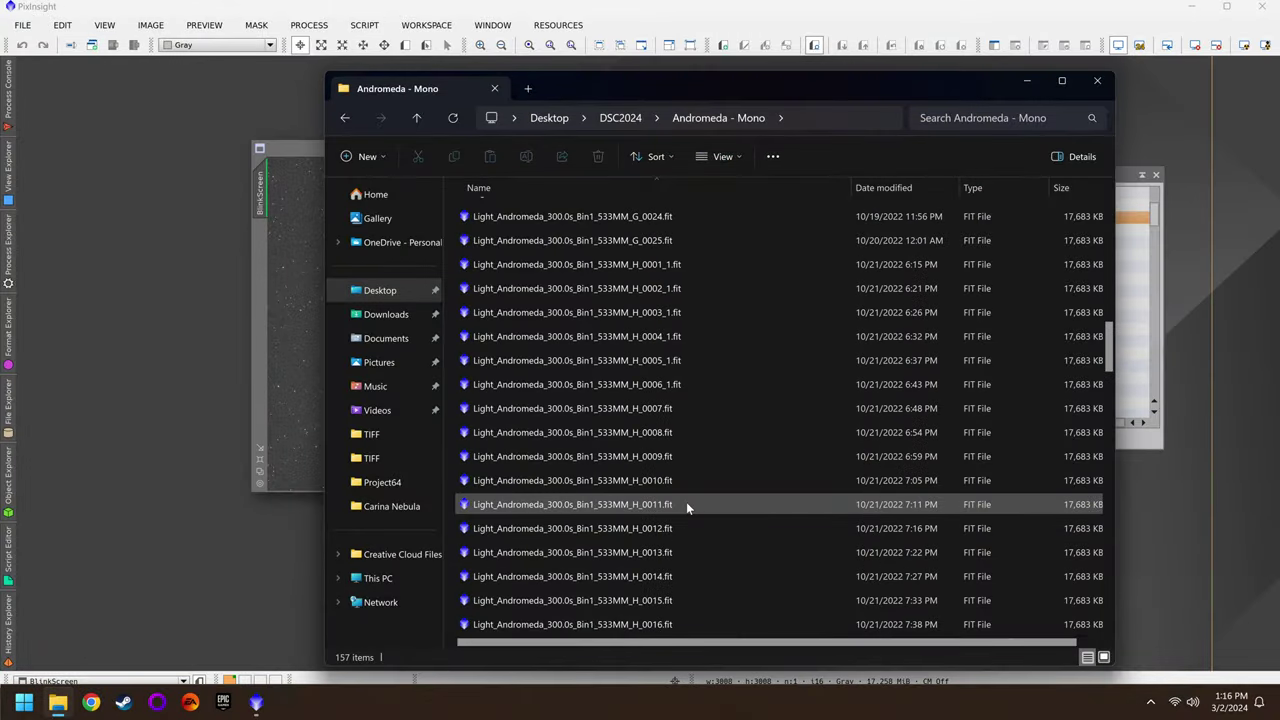
Select and right-click Light_Andromeda_300.0s_Bin1_533MM_H_0014.fit, then minimize File Explorer.
scroll(686, 502, down, 1)
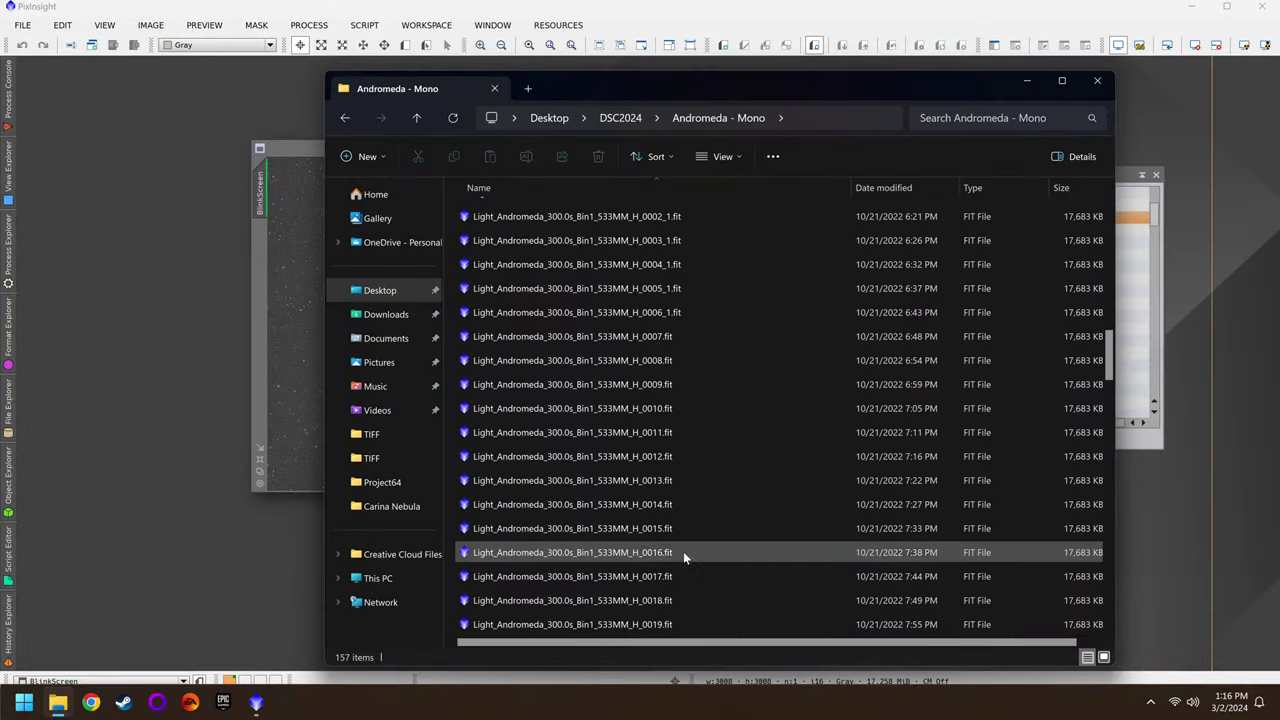
click(663, 504)
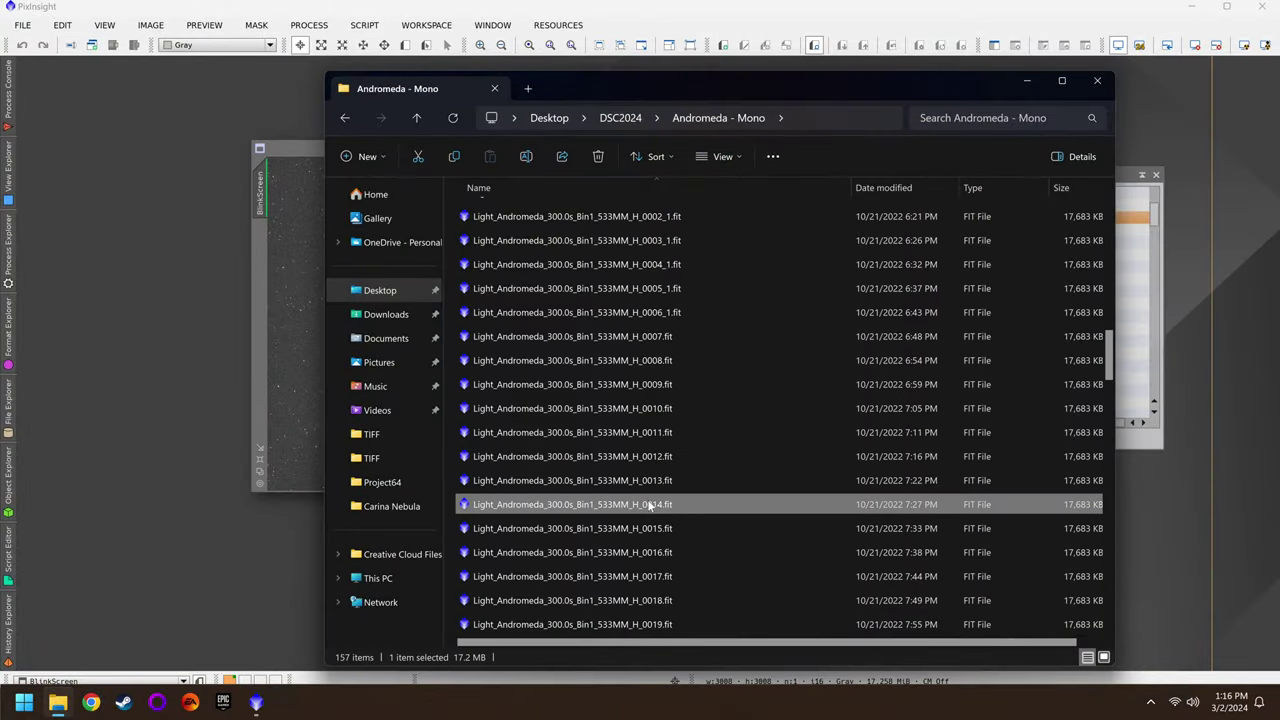
right_click(647, 512)
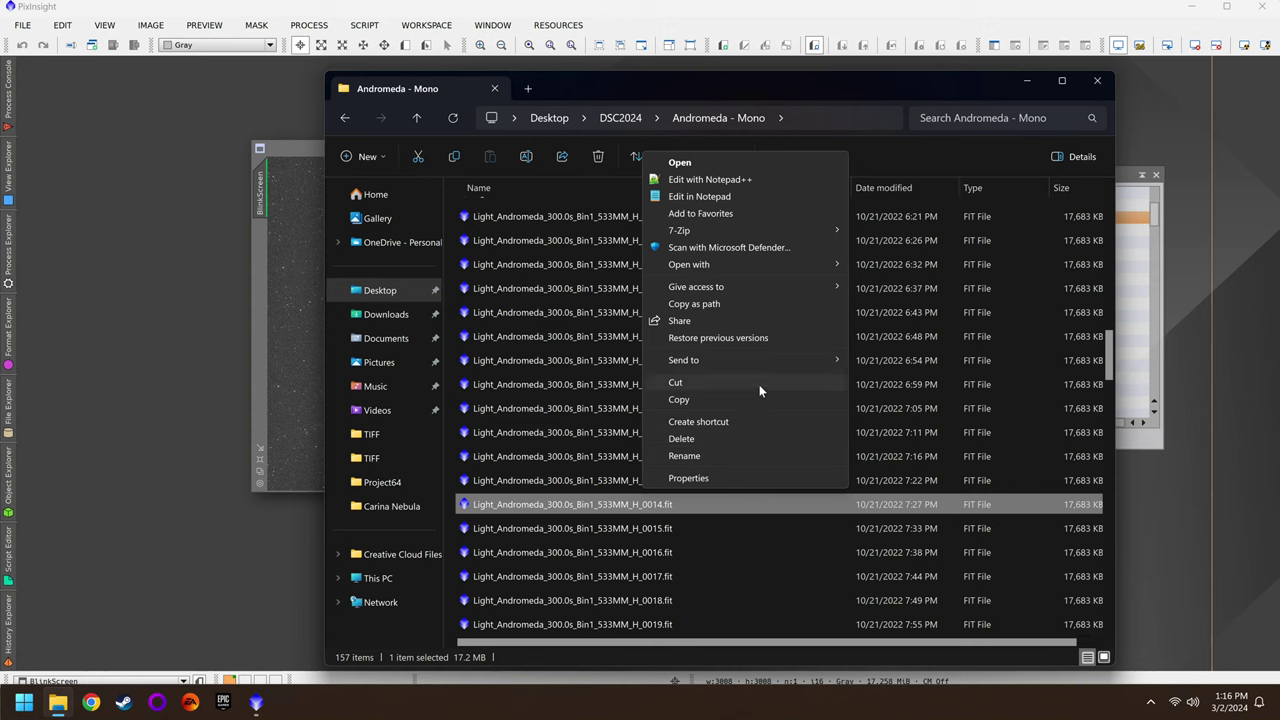
click(1025, 85)
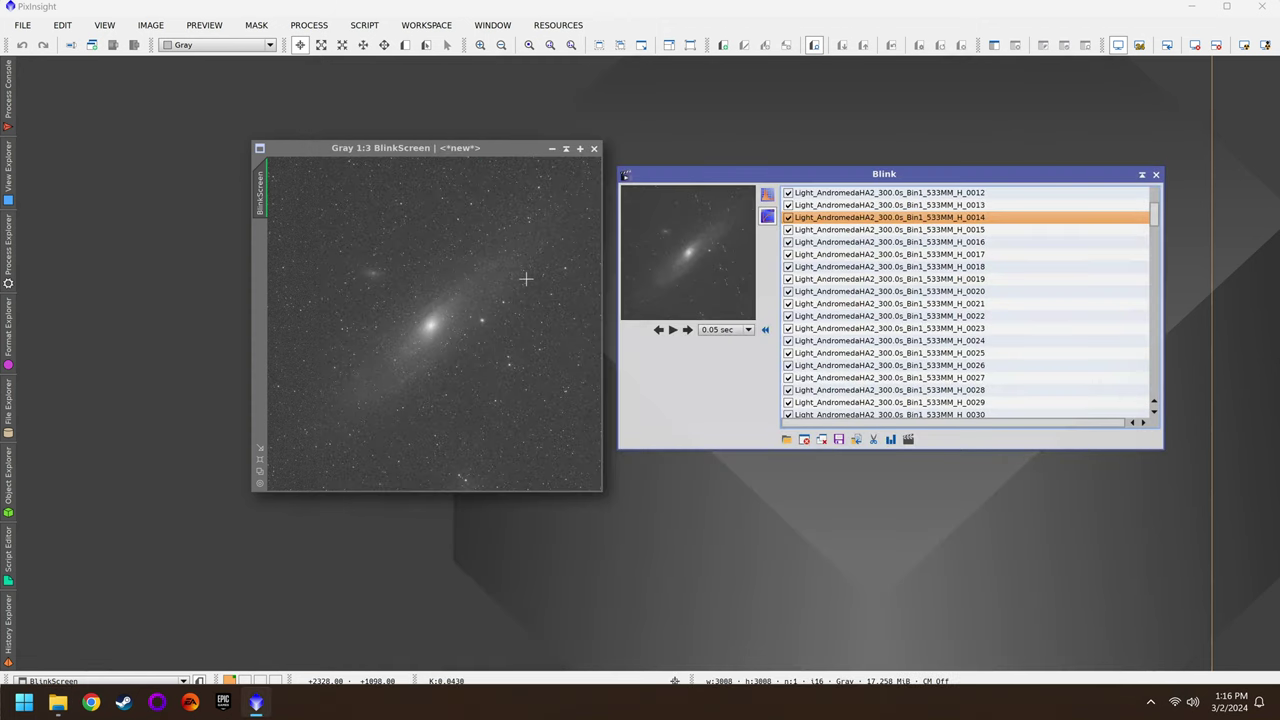
Apply Blink's automatic stretch to all frames and play through the sequence.
click(688, 330)
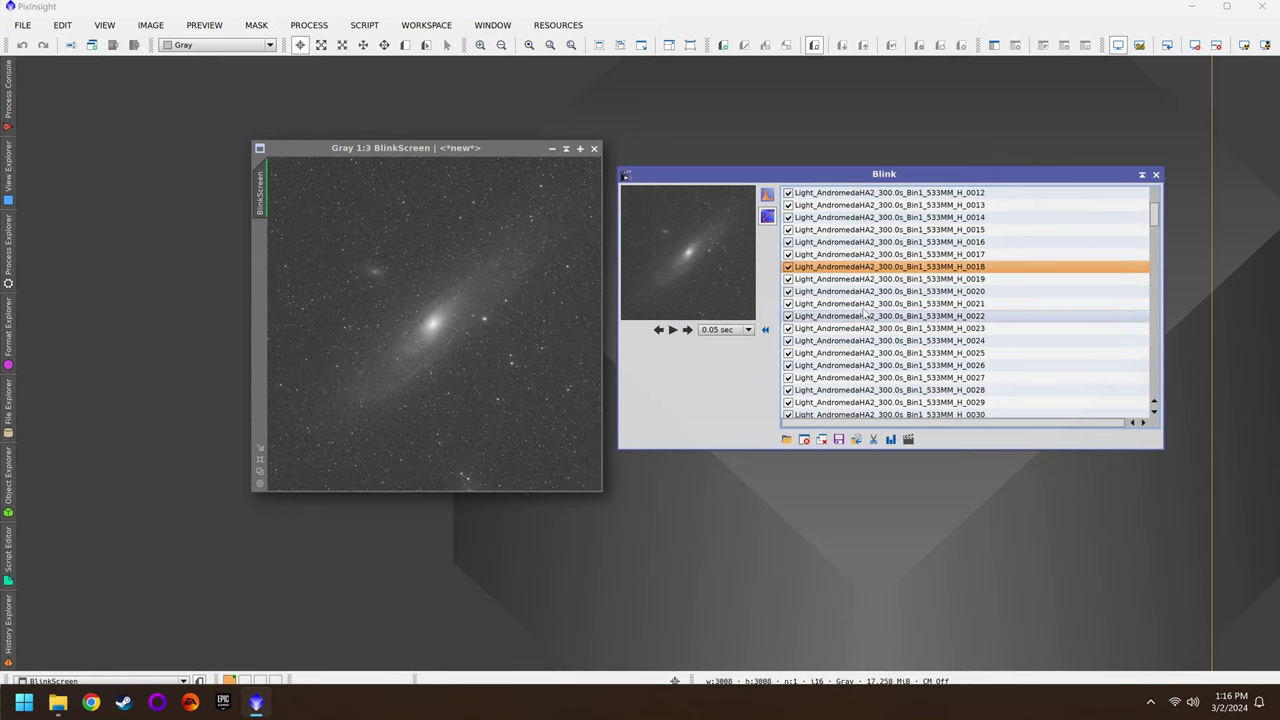
click(767, 216)
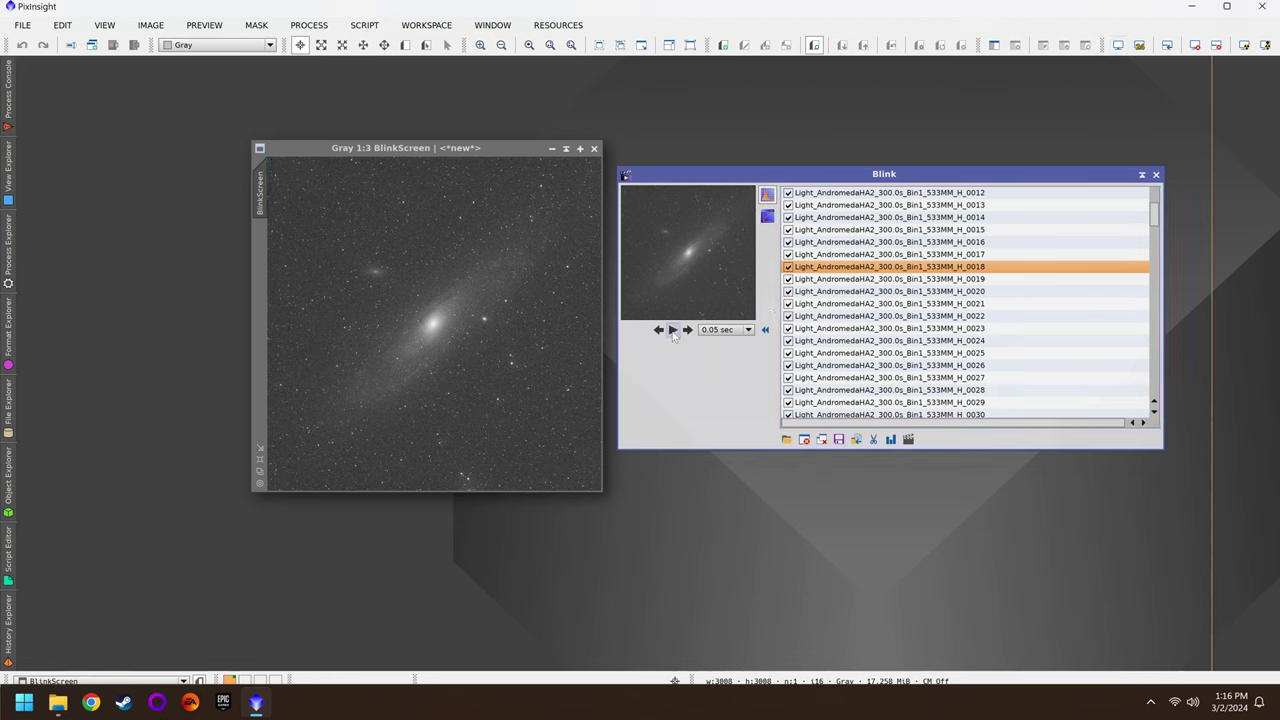
click(673, 330)
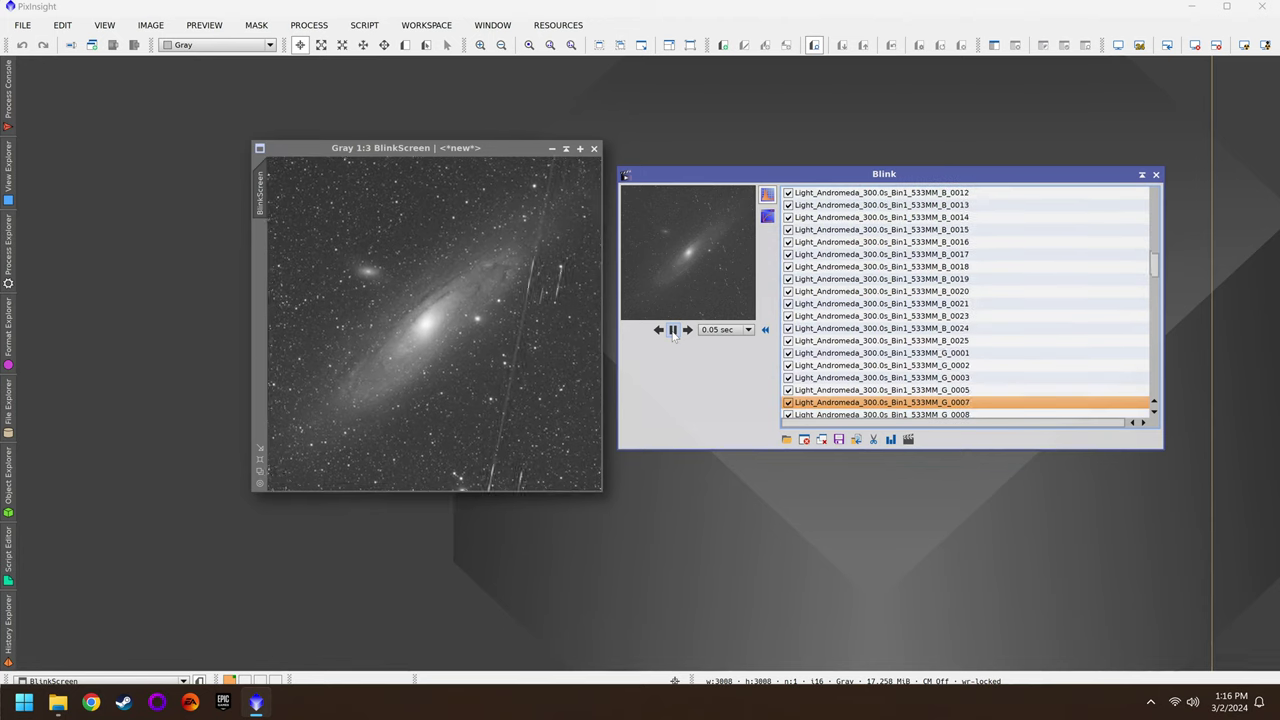
click(658, 330)
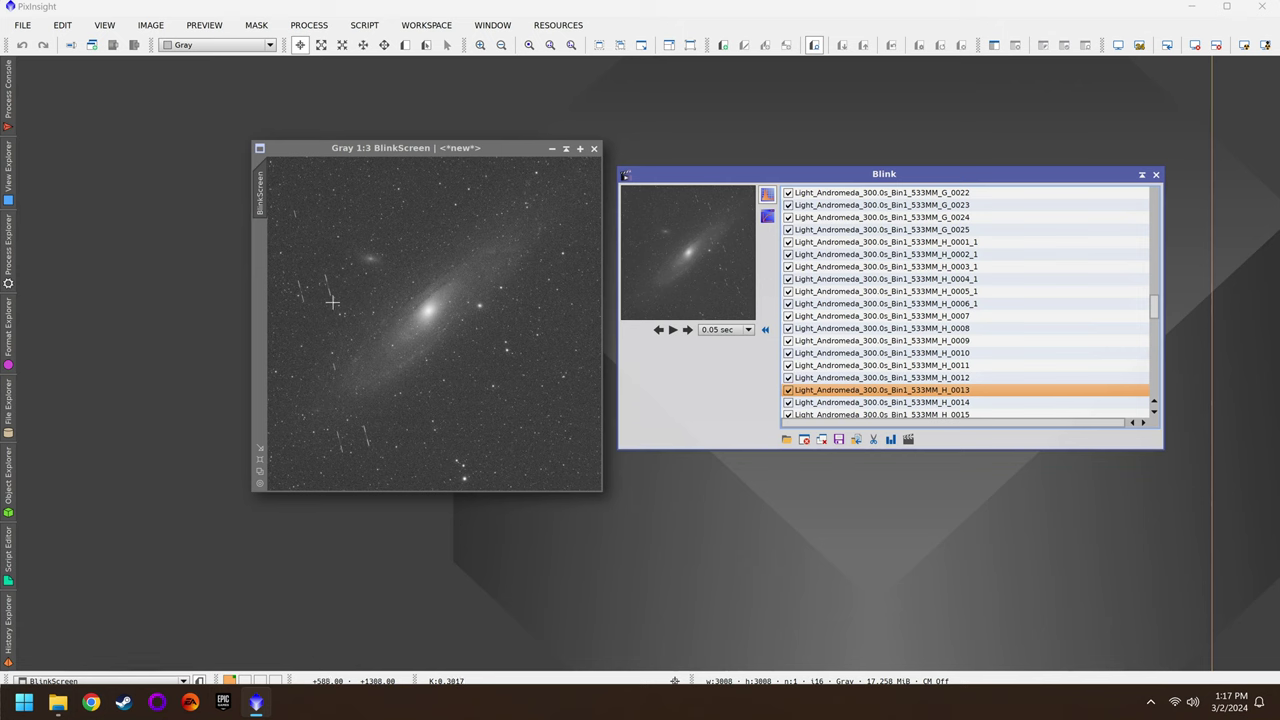
click(673, 331)
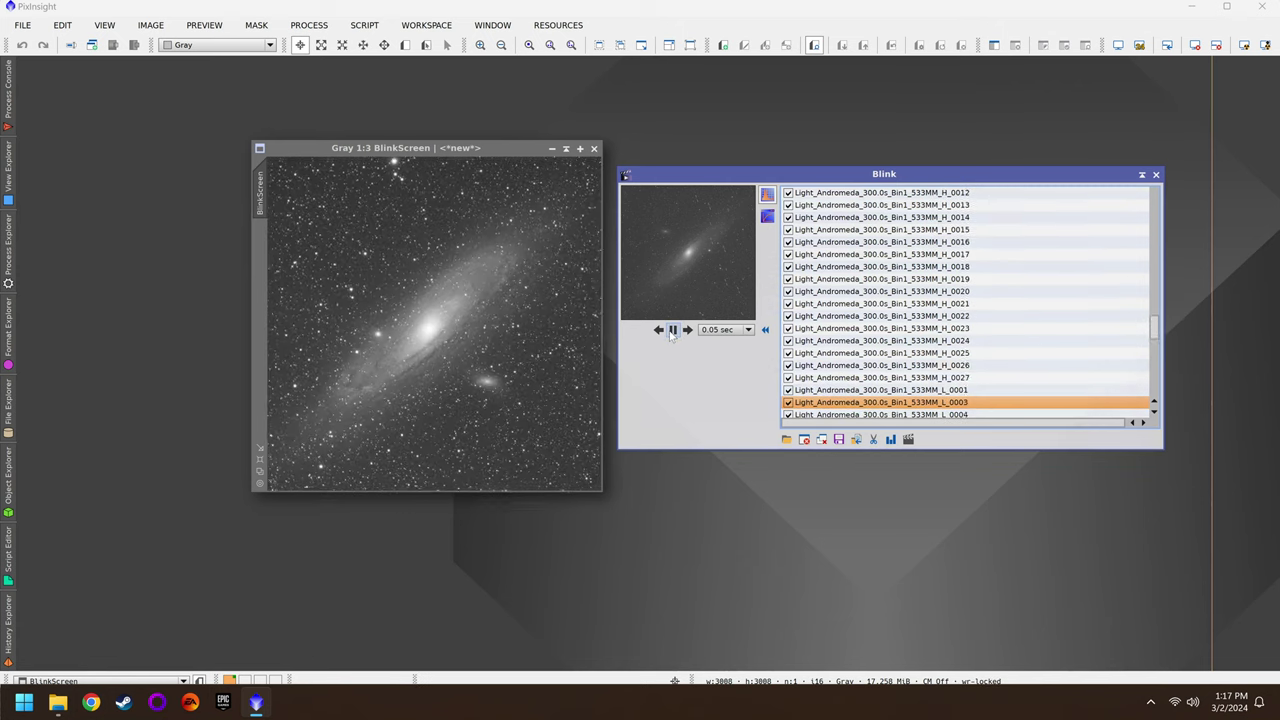
click(673, 331)
Step back through R_0006 and R_0005 to the satellite-trailed R_0004 frame.
click(659, 330)
click(659, 330)
click(659, 330)
click(659, 330)
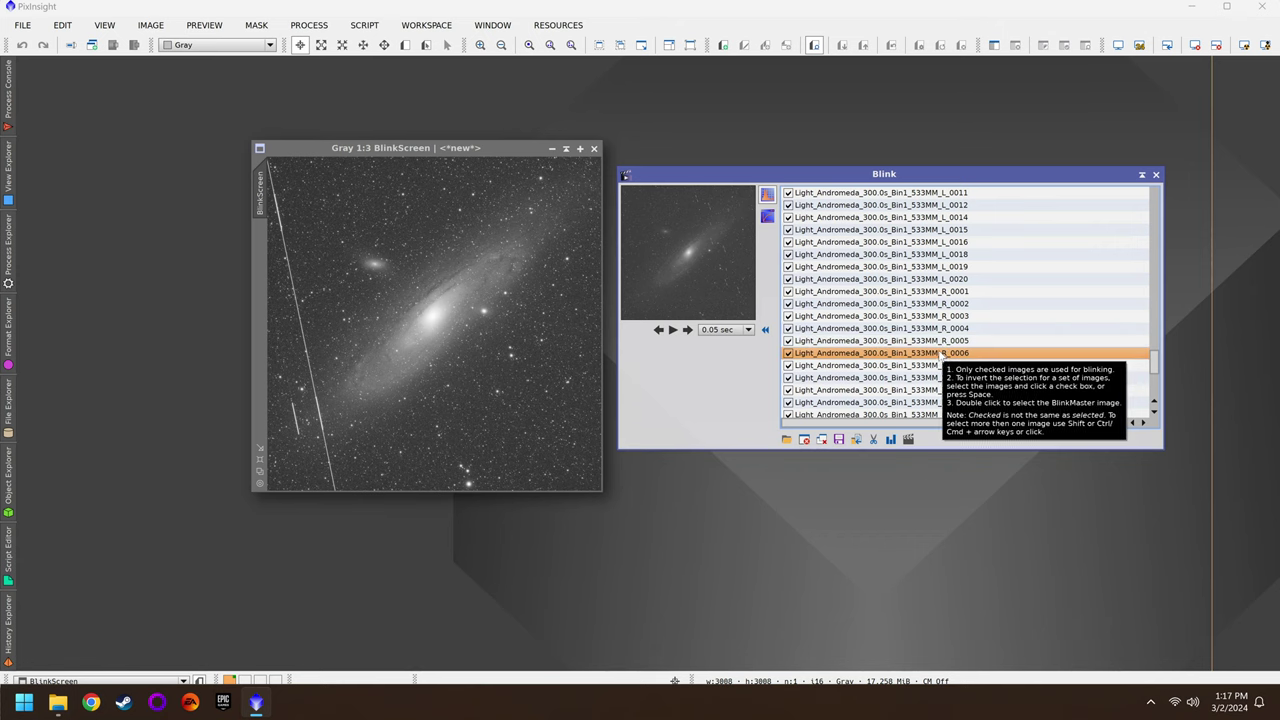
click(659, 330)
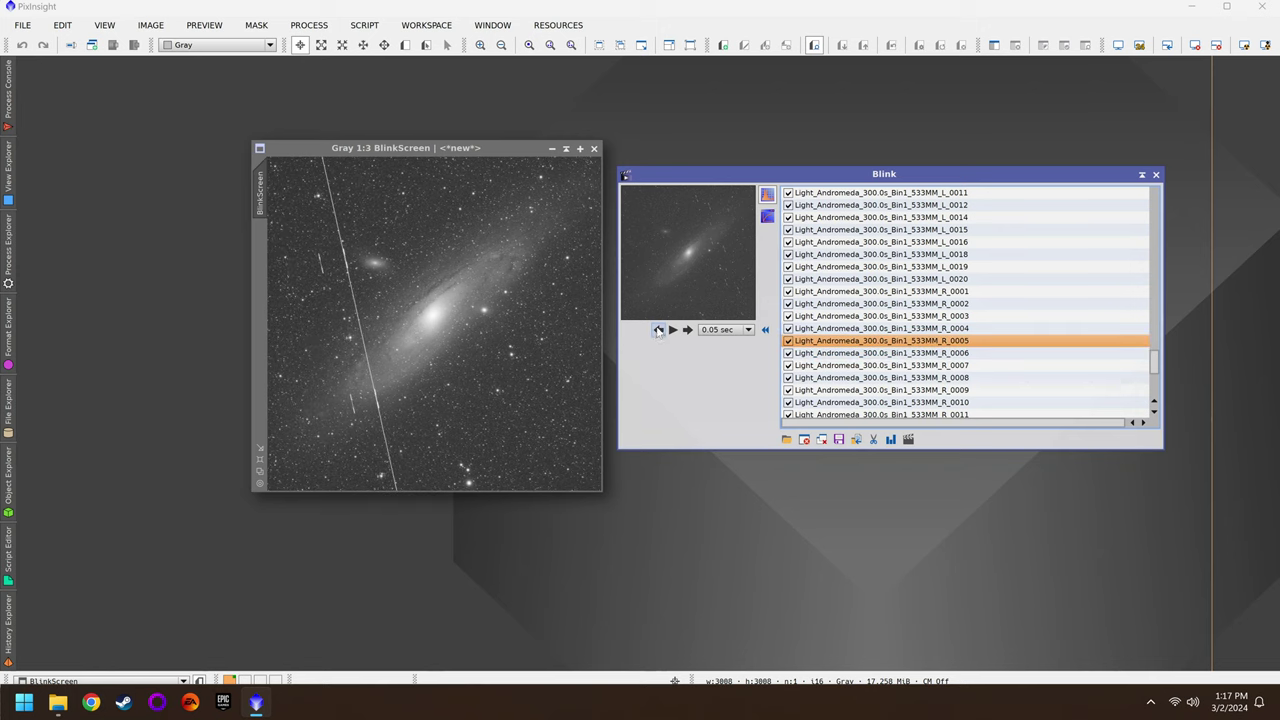
click(659, 330)
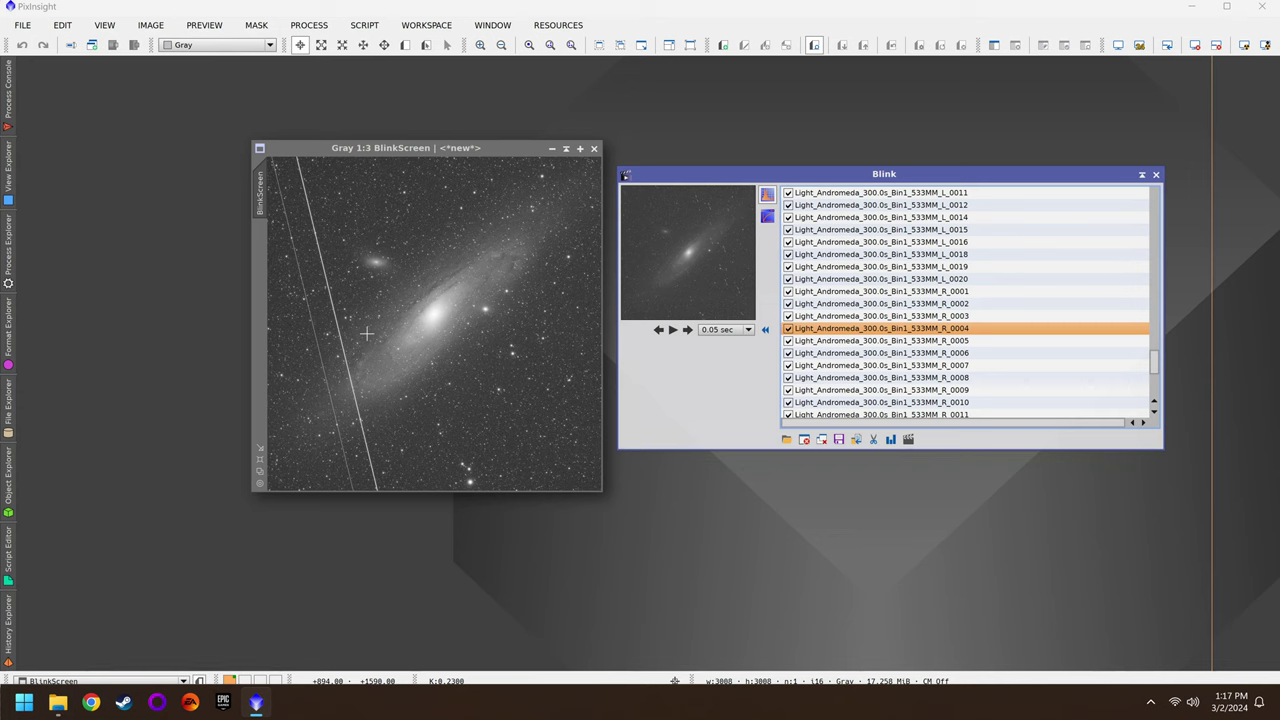
Zoom into the BlinkScreen and blink through the frames again, stopping on H_0007.
scroll(367, 333, up, 5)
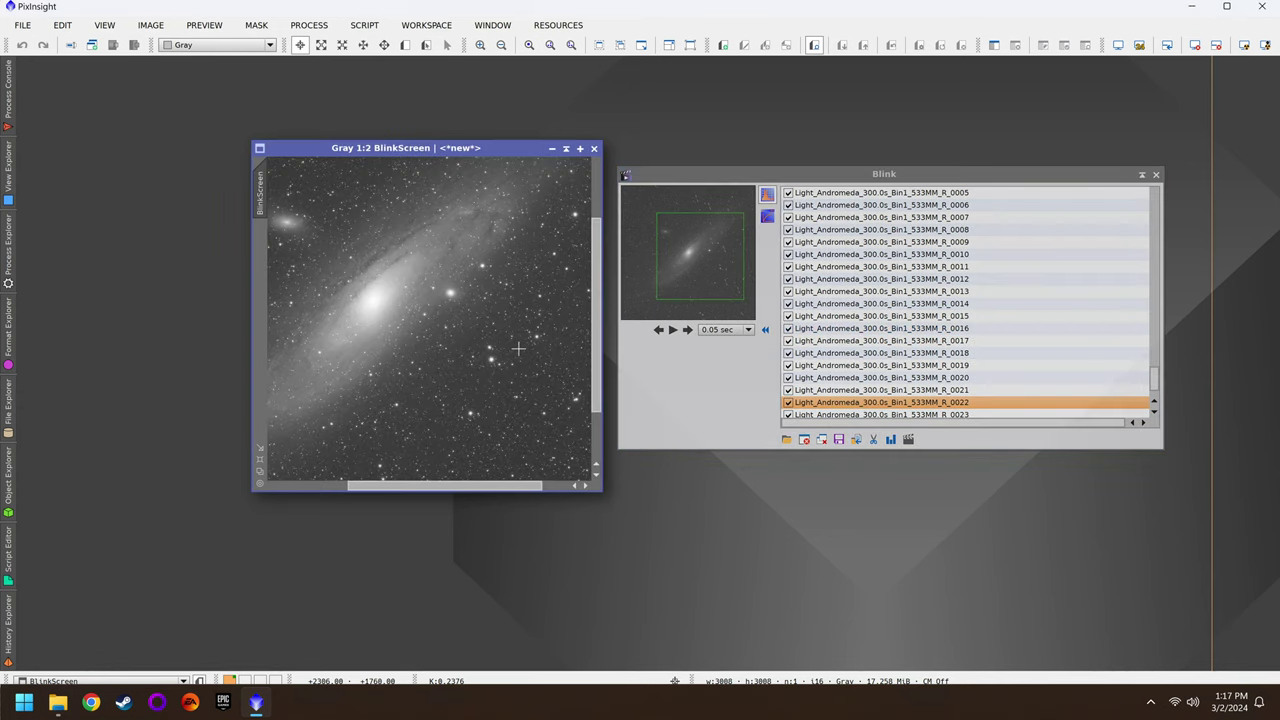
scroll(496, 345, up, 1)
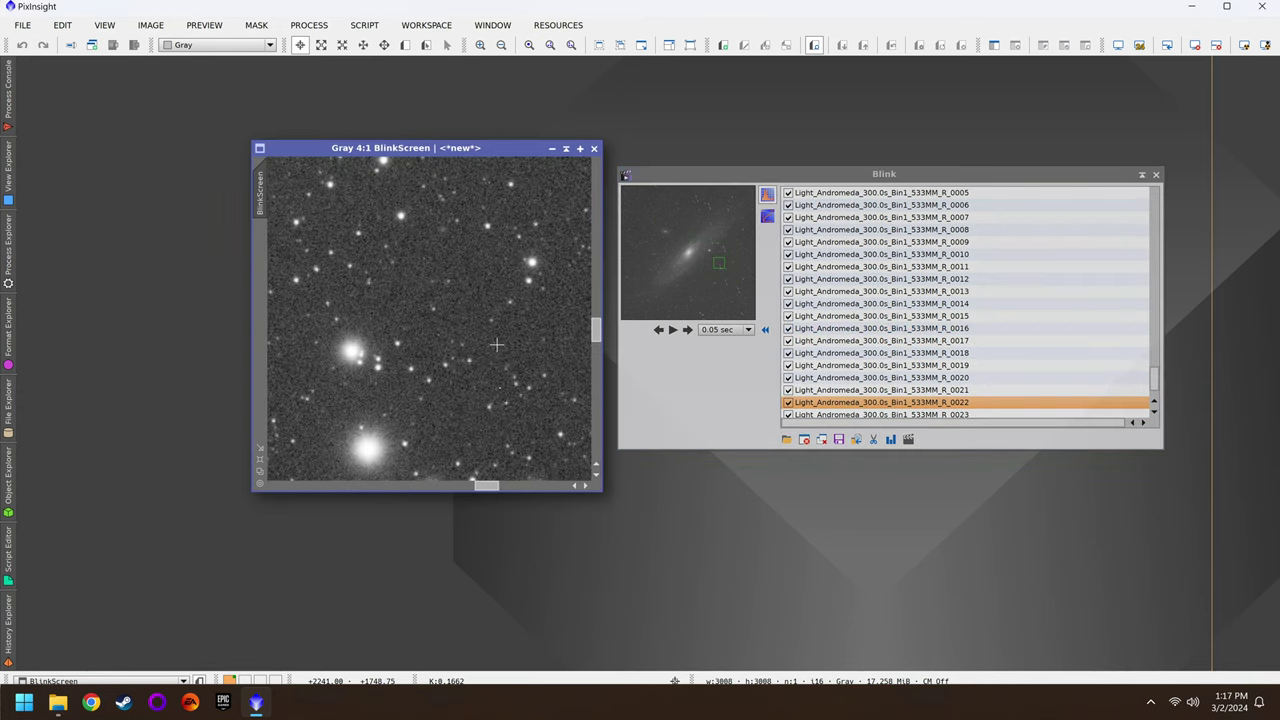
click(673, 329)
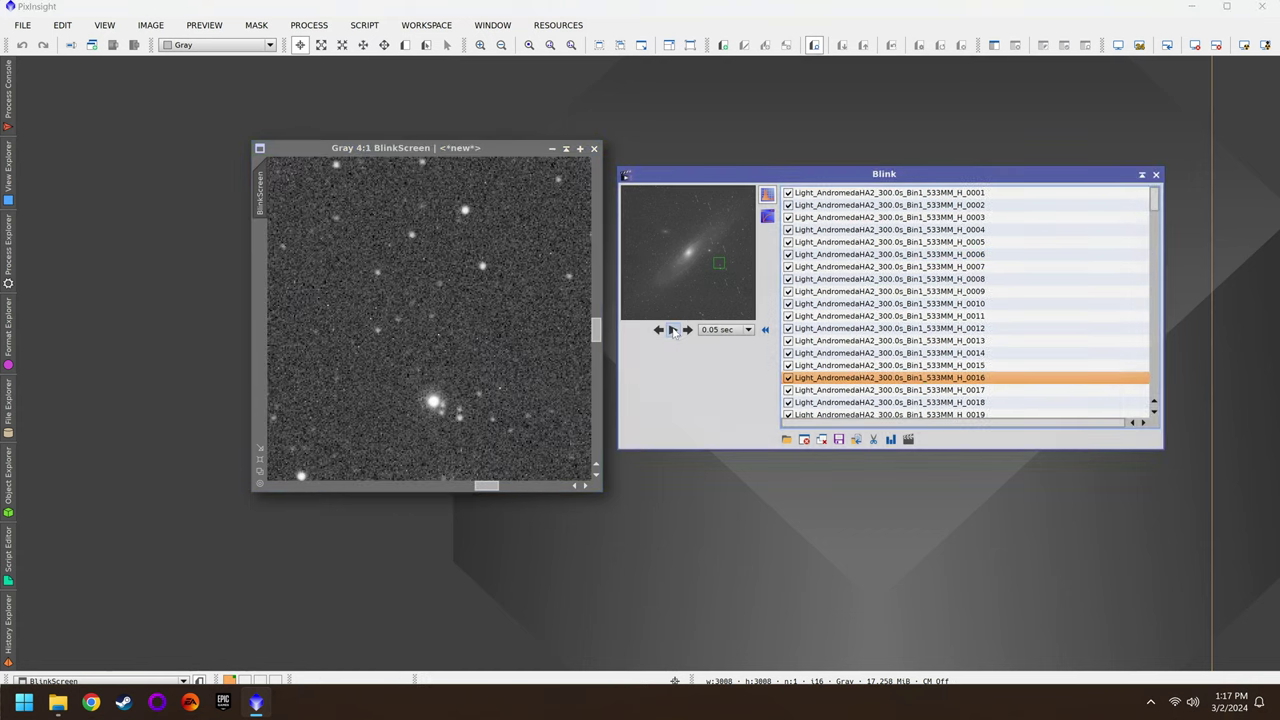
click(673, 329)
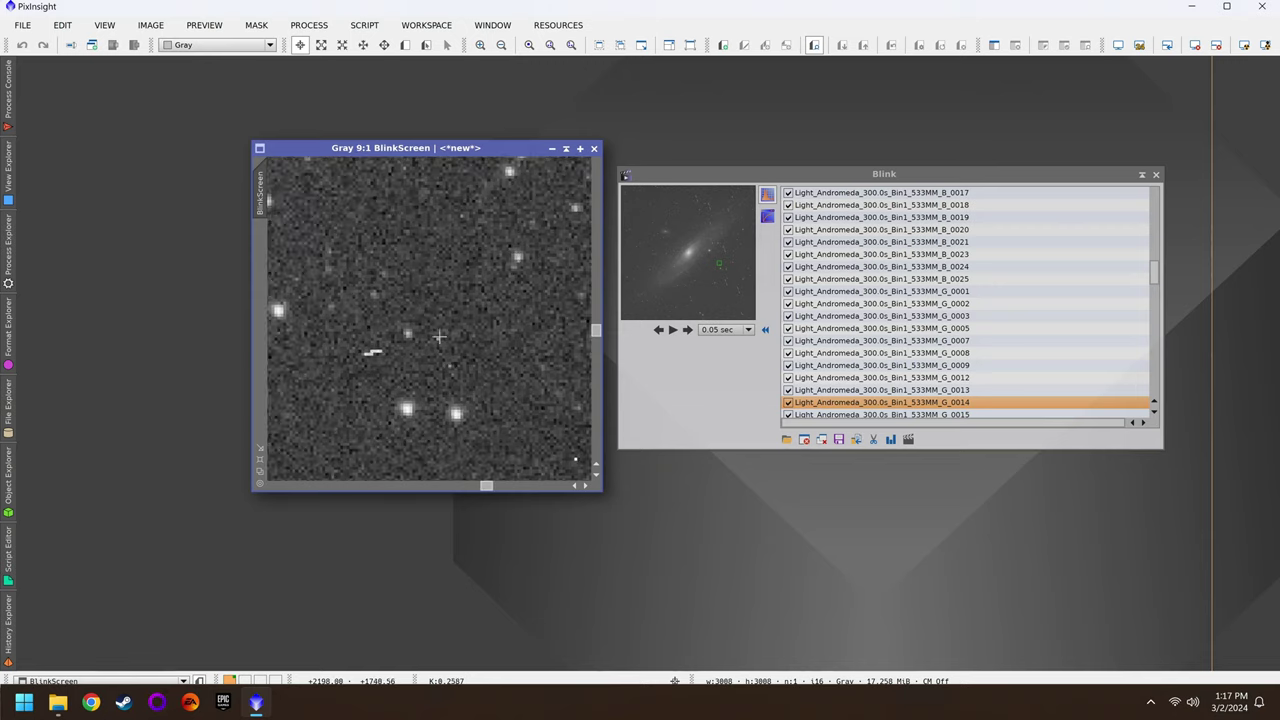
click(673, 329)
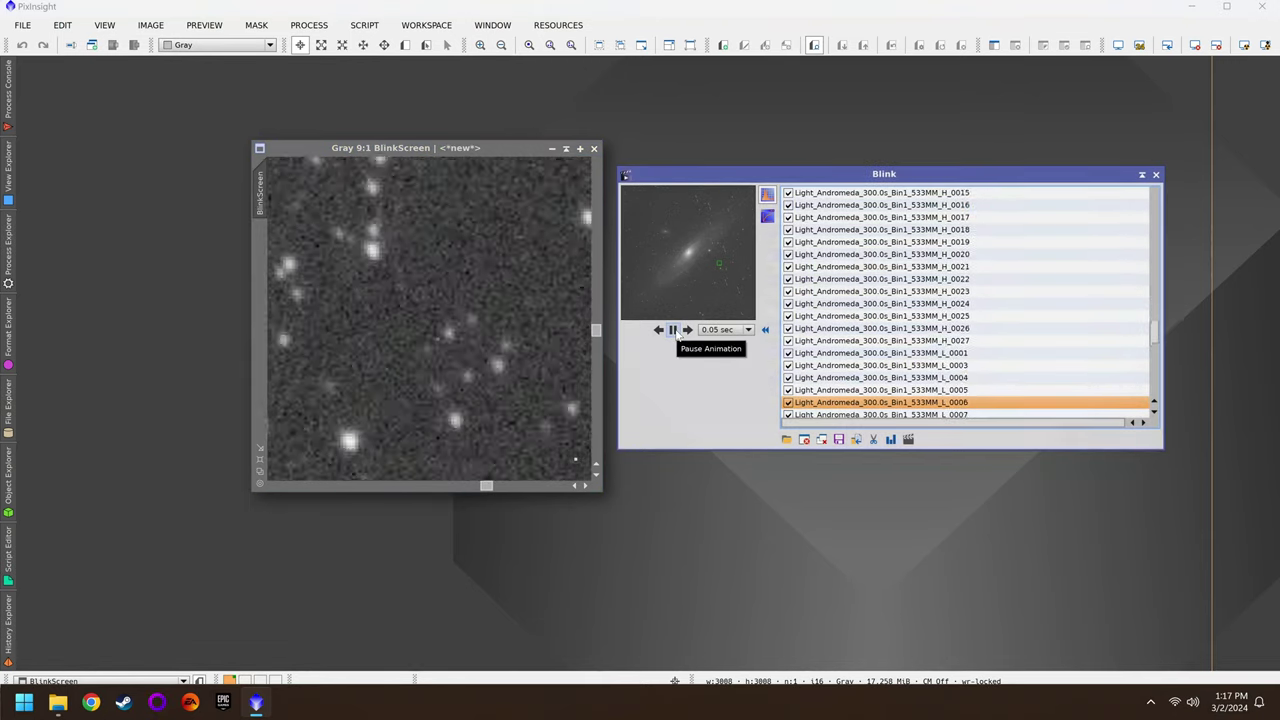
click(673, 329)
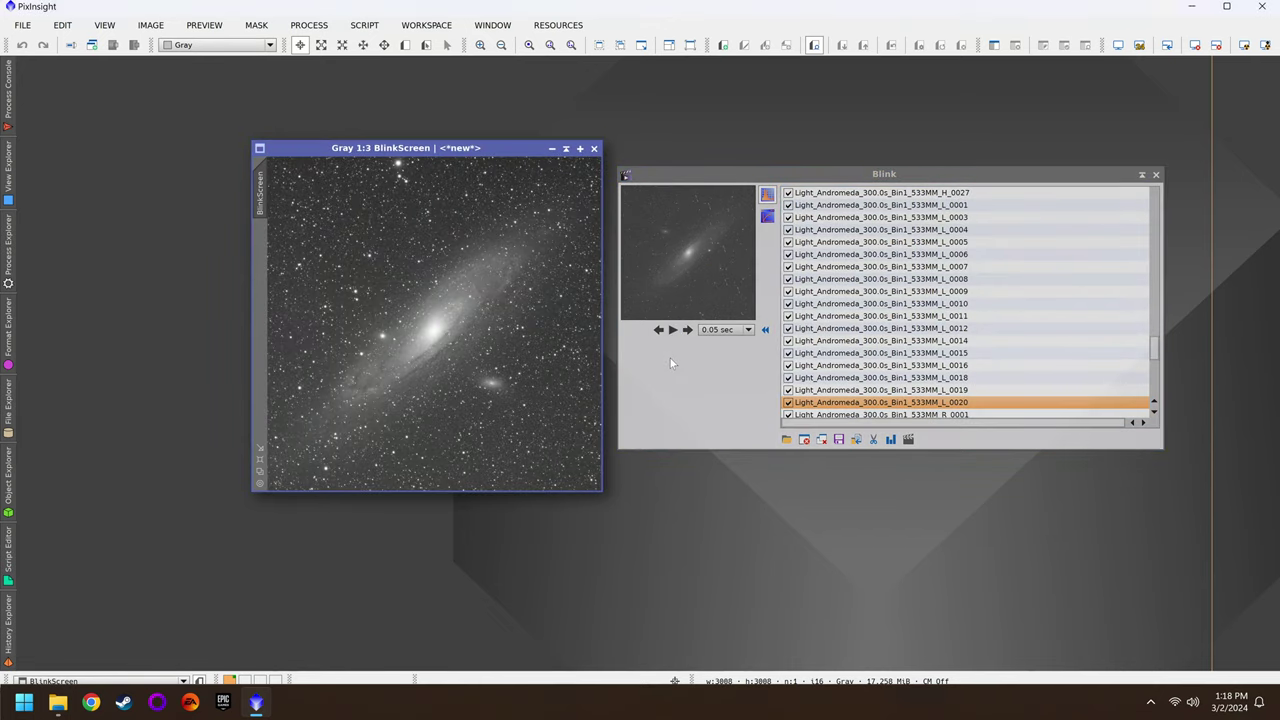
click(673, 329)
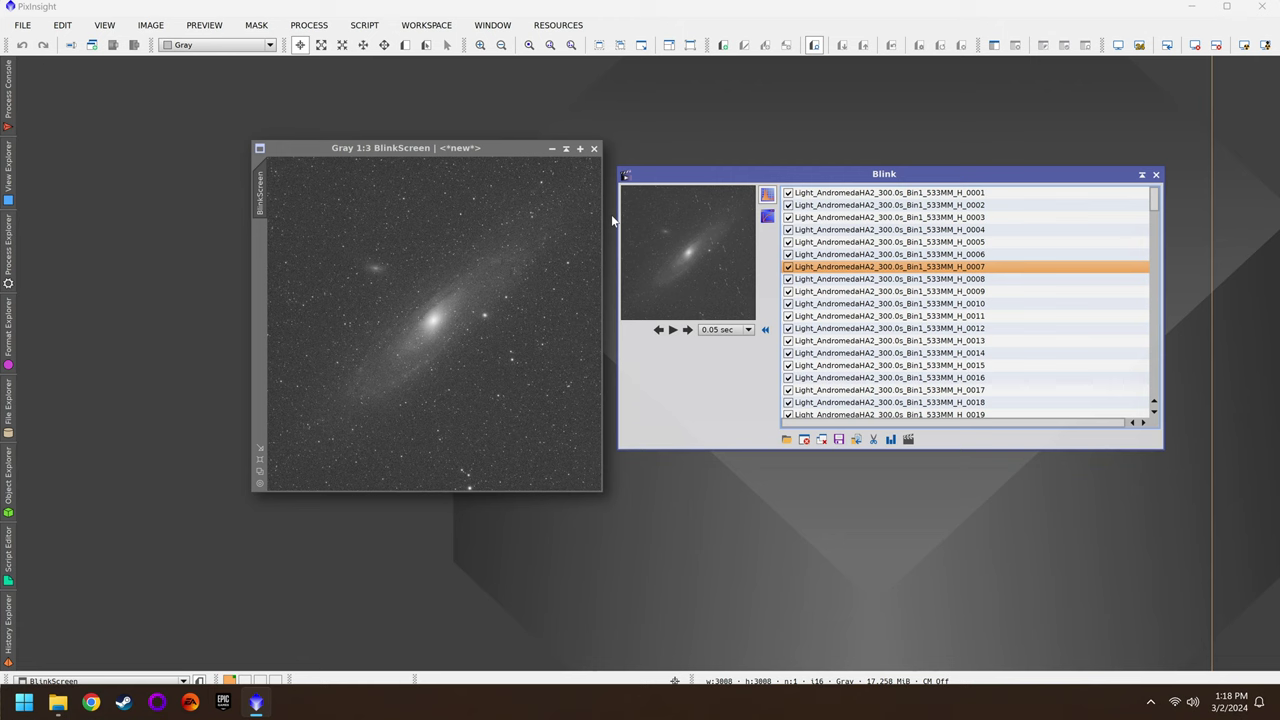
Close Blink and launch ASI Studio from the Start menu.
click(1156, 174)
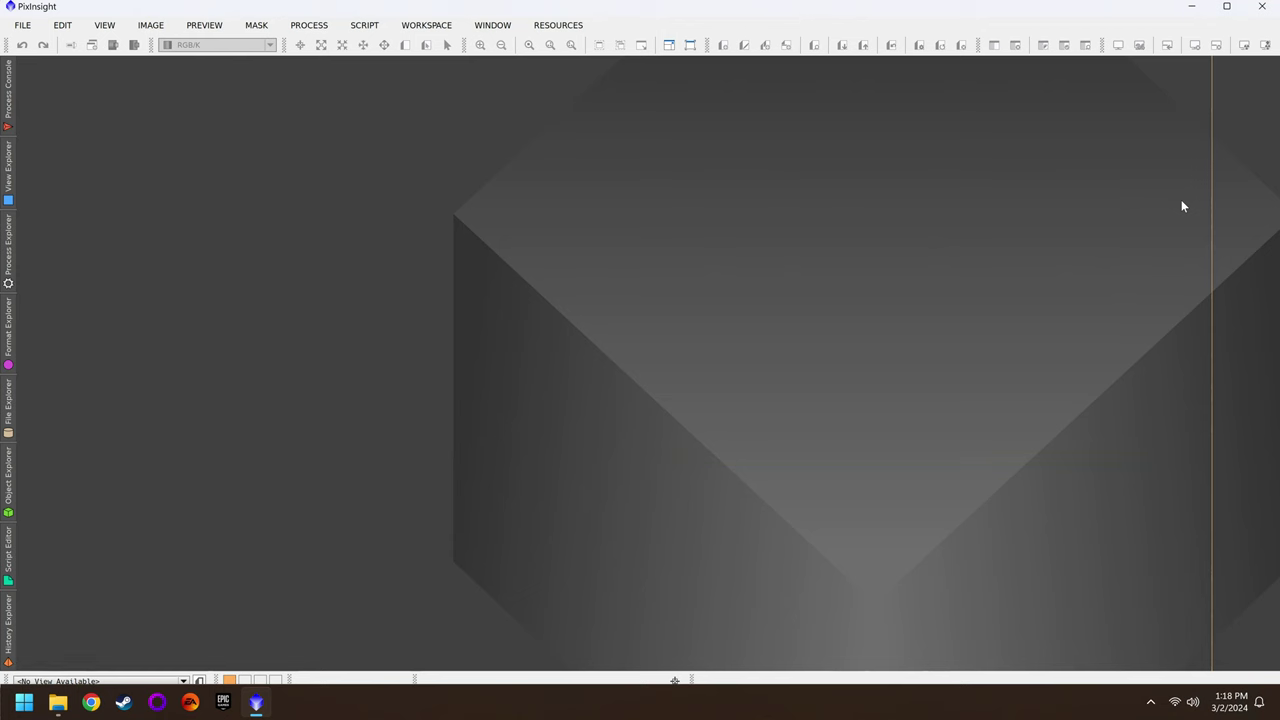
key(super)
text(a)
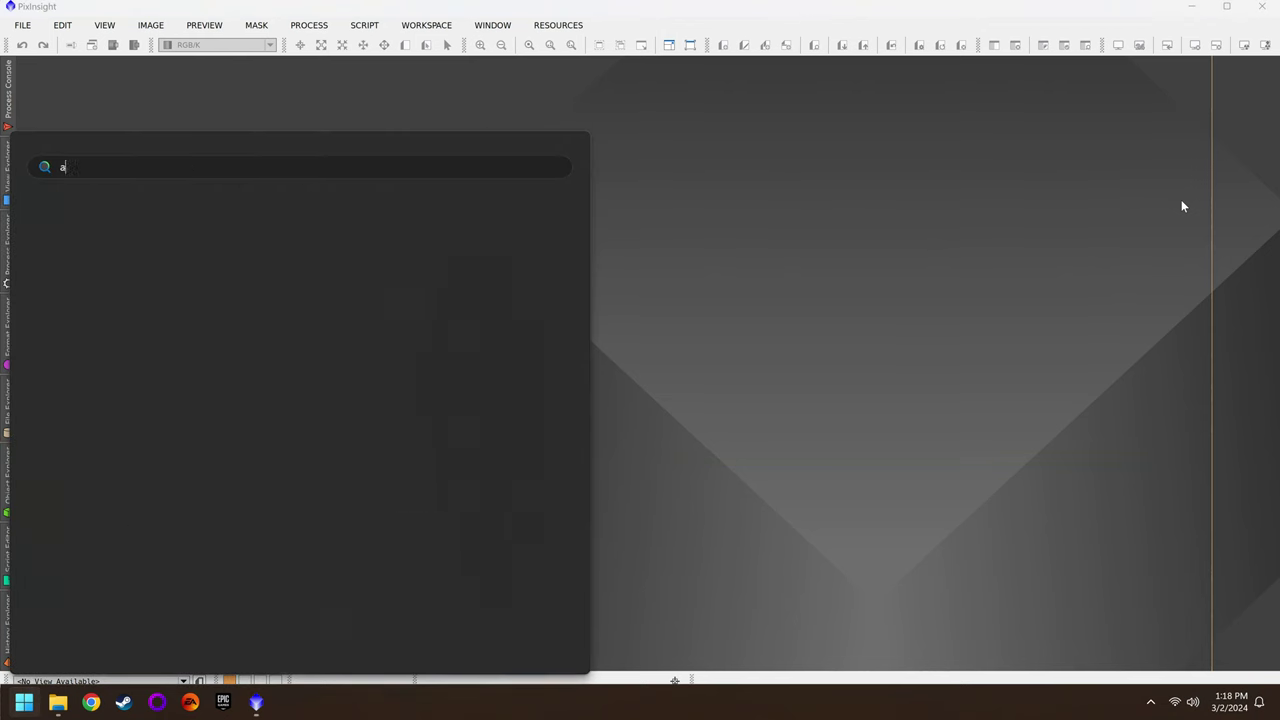
key(Return)
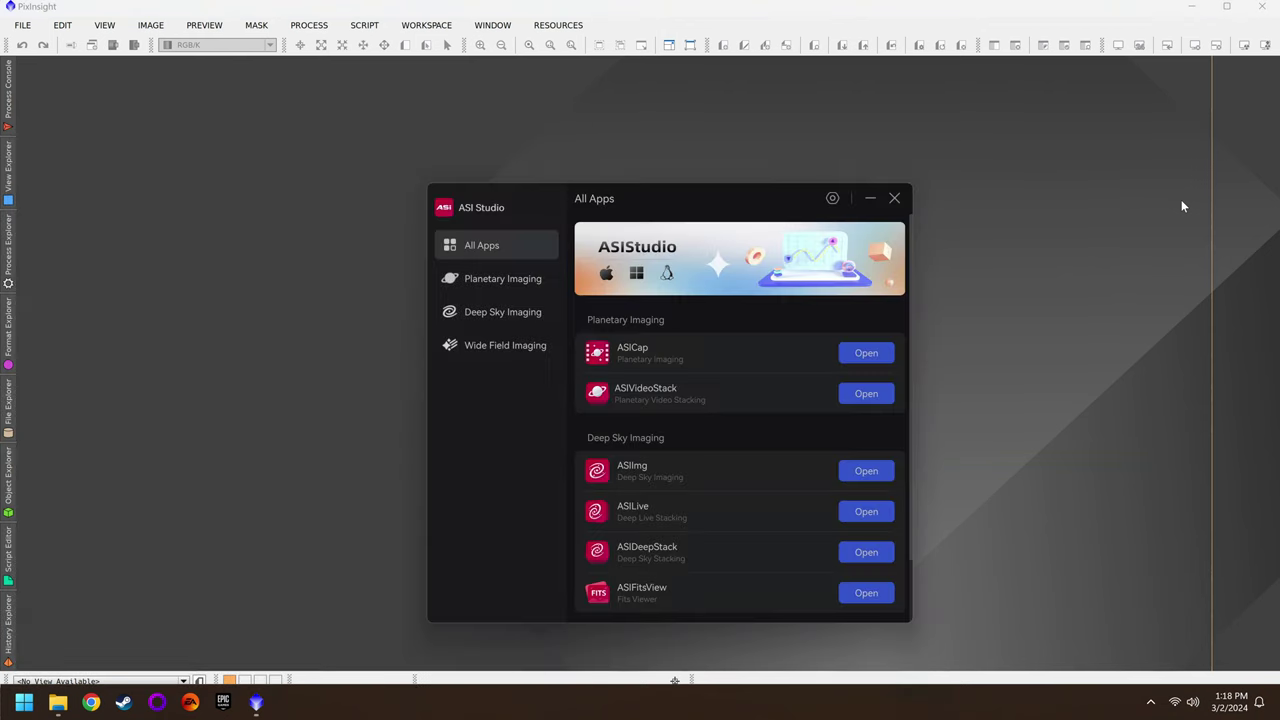
Nudge the ASI Studio window left and scroll All Apps down to the Deep Sky tools.
drag(594, 197, 549, 189)
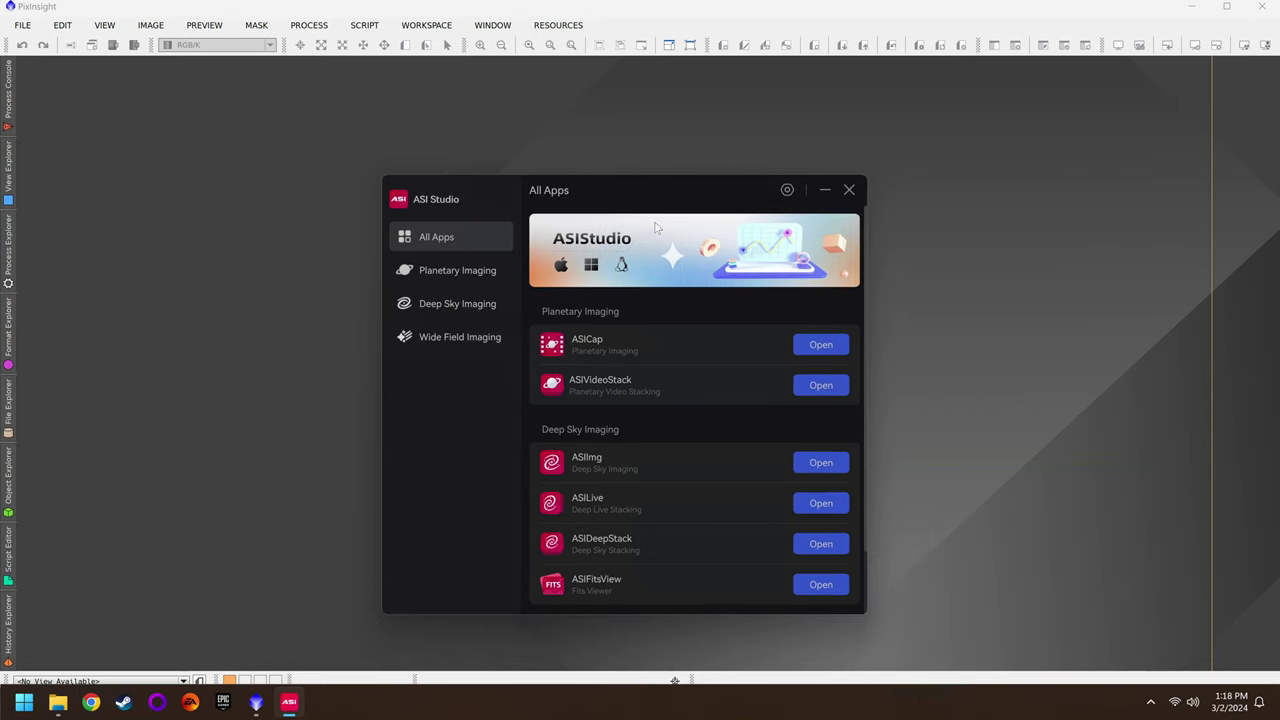
scroll(674, 319, down, 1)
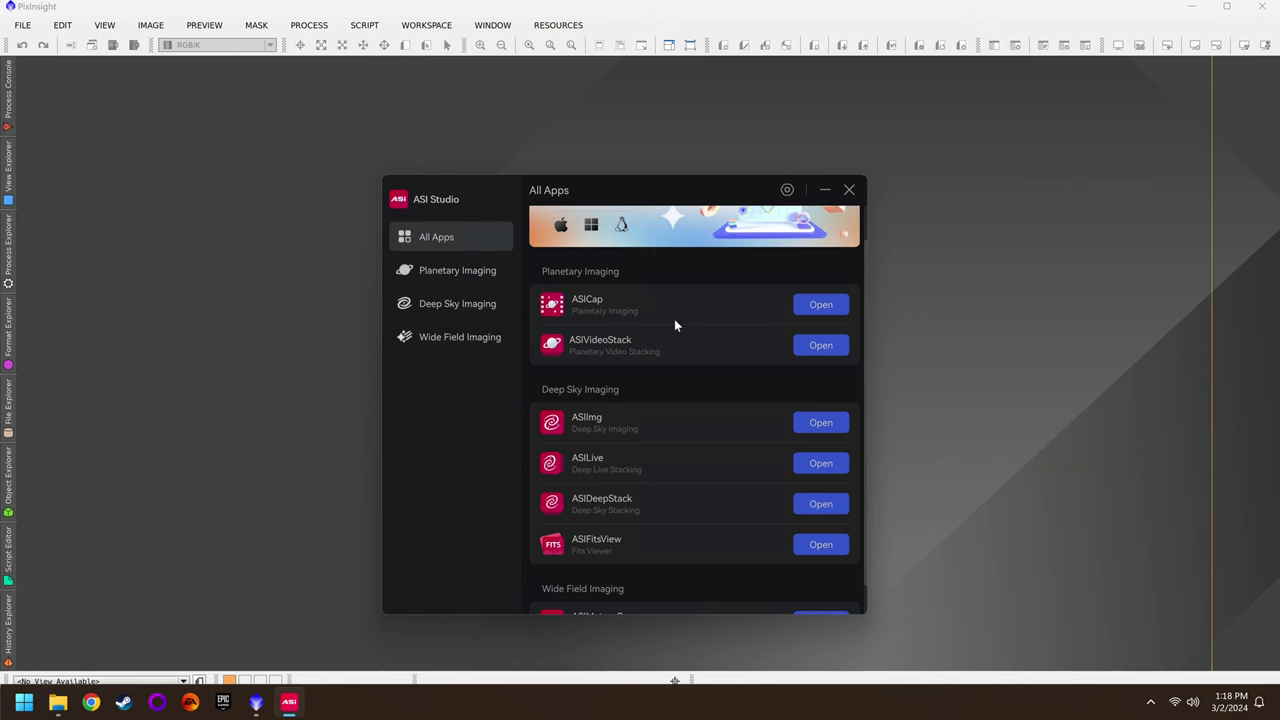
scroll(674, 325, down, 1)
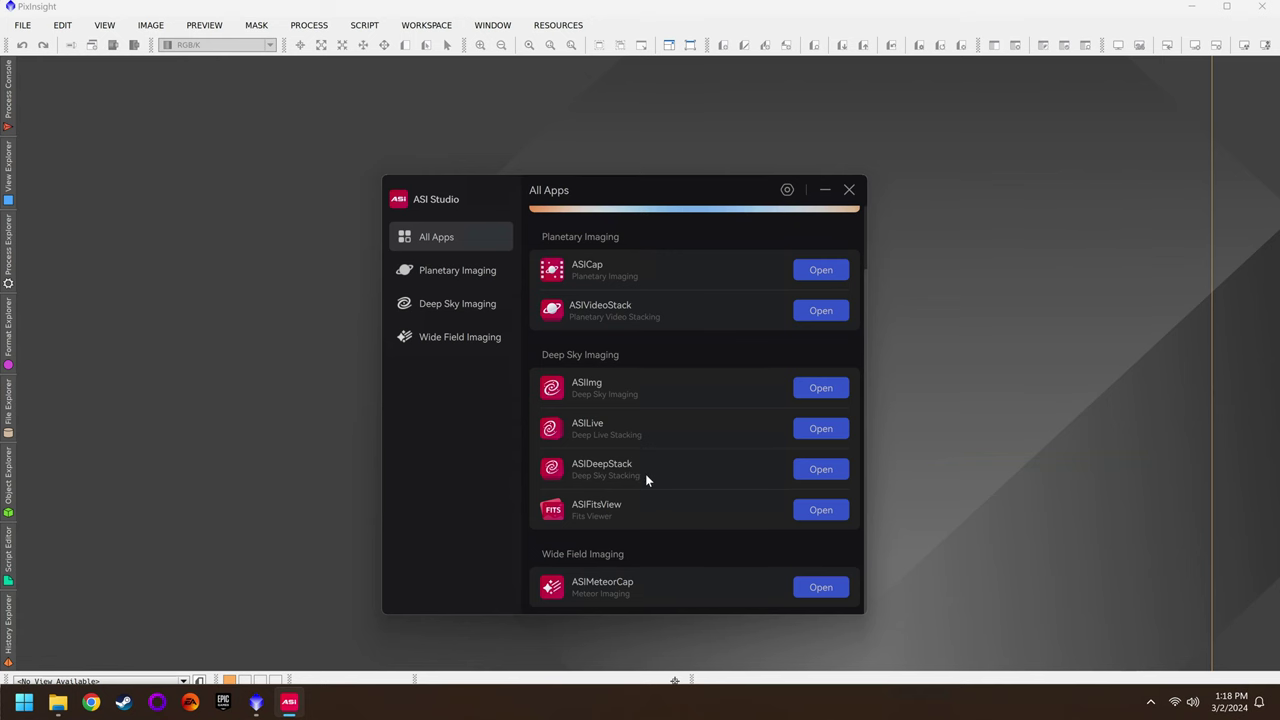
Launch ASIFitsView and open the 7:56 PM Pleiades light frame full-screen.
click(822, 512)
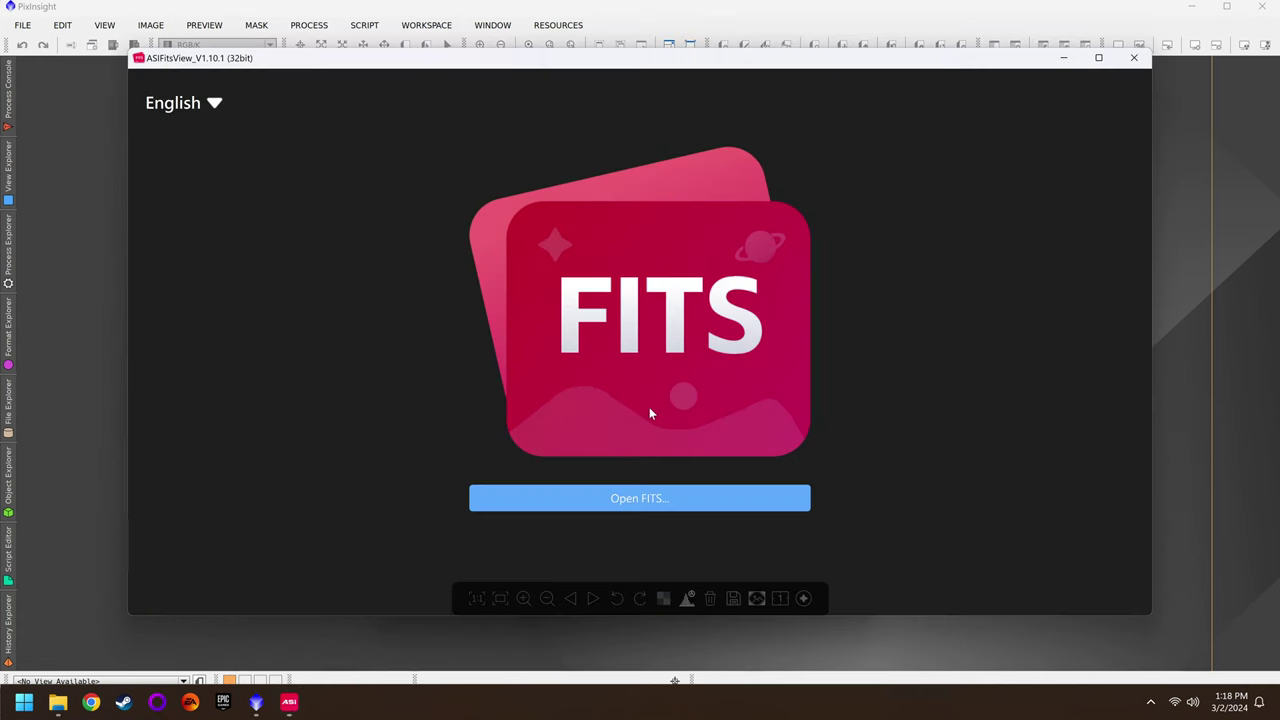
click(680, 506)
scroll(413, 280, up, 1)
click(368, 206)
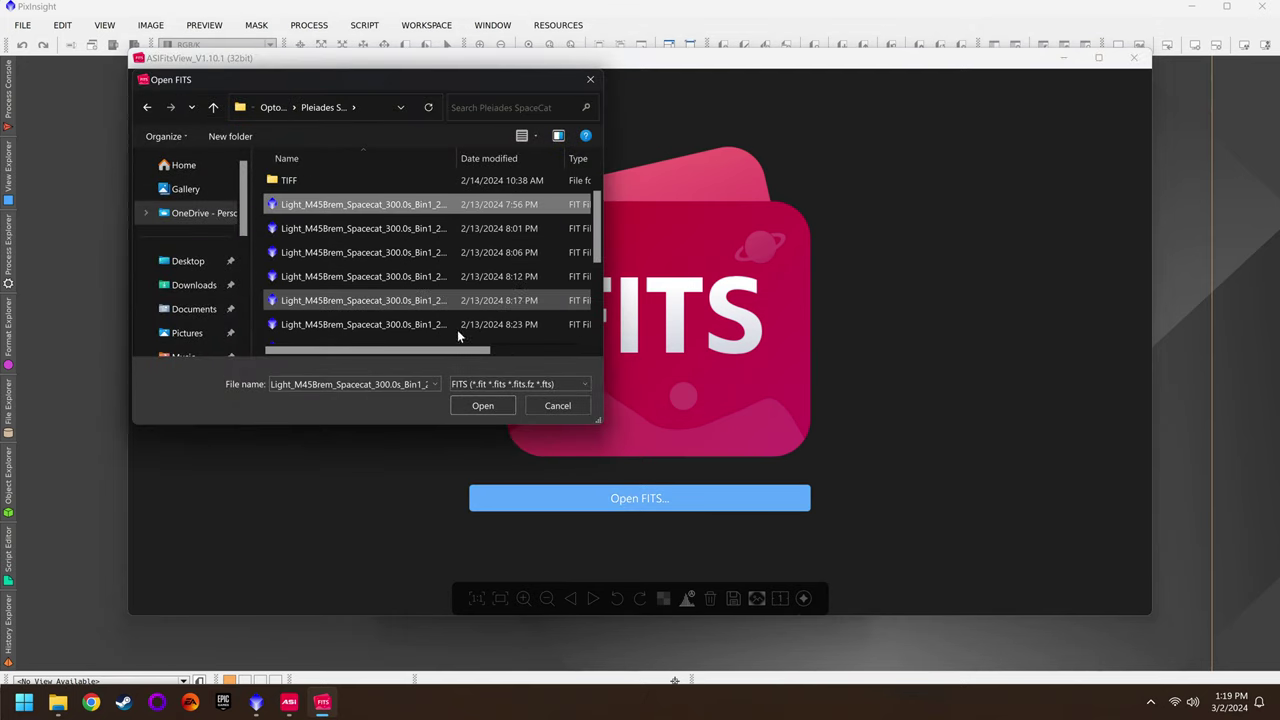
click(414, 254)
click(420, 205)
click(487, 408)
double_click(747, 383)
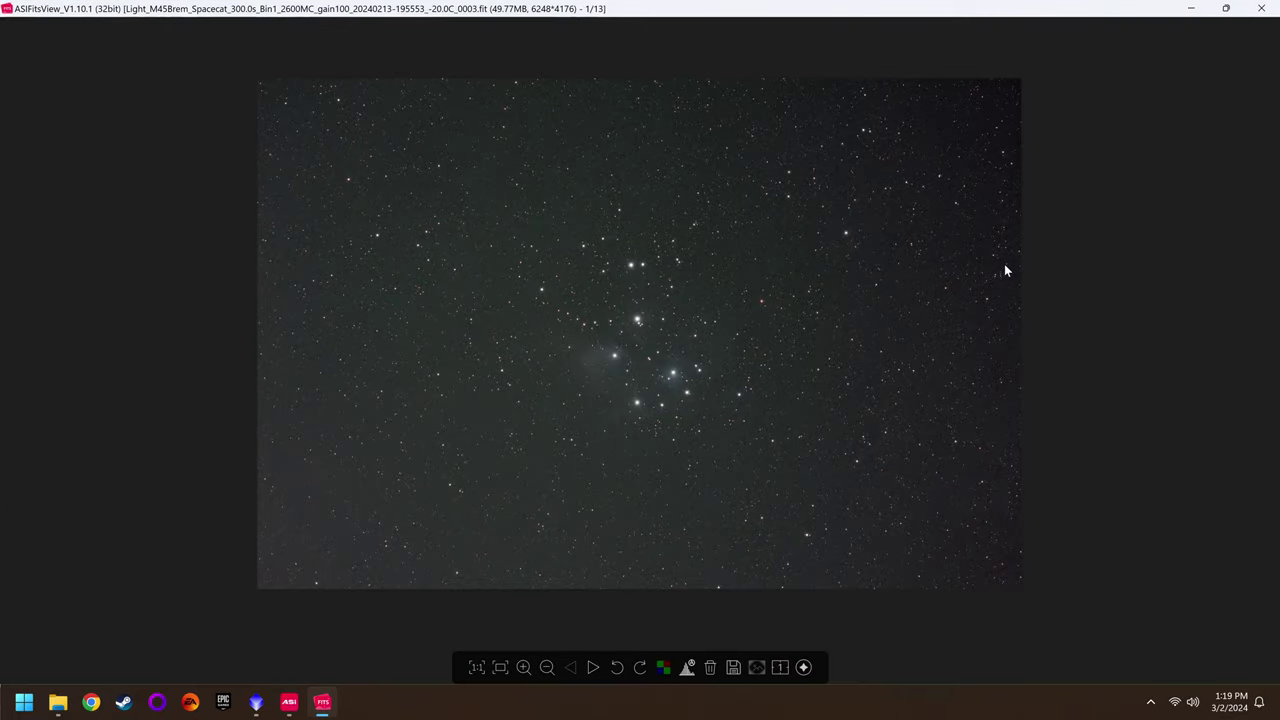
Step through Pleiades frames 2 to 5 in the Fits List.
mouse_move(1180, 231)
click(1163, 85)
click(1161, 110)
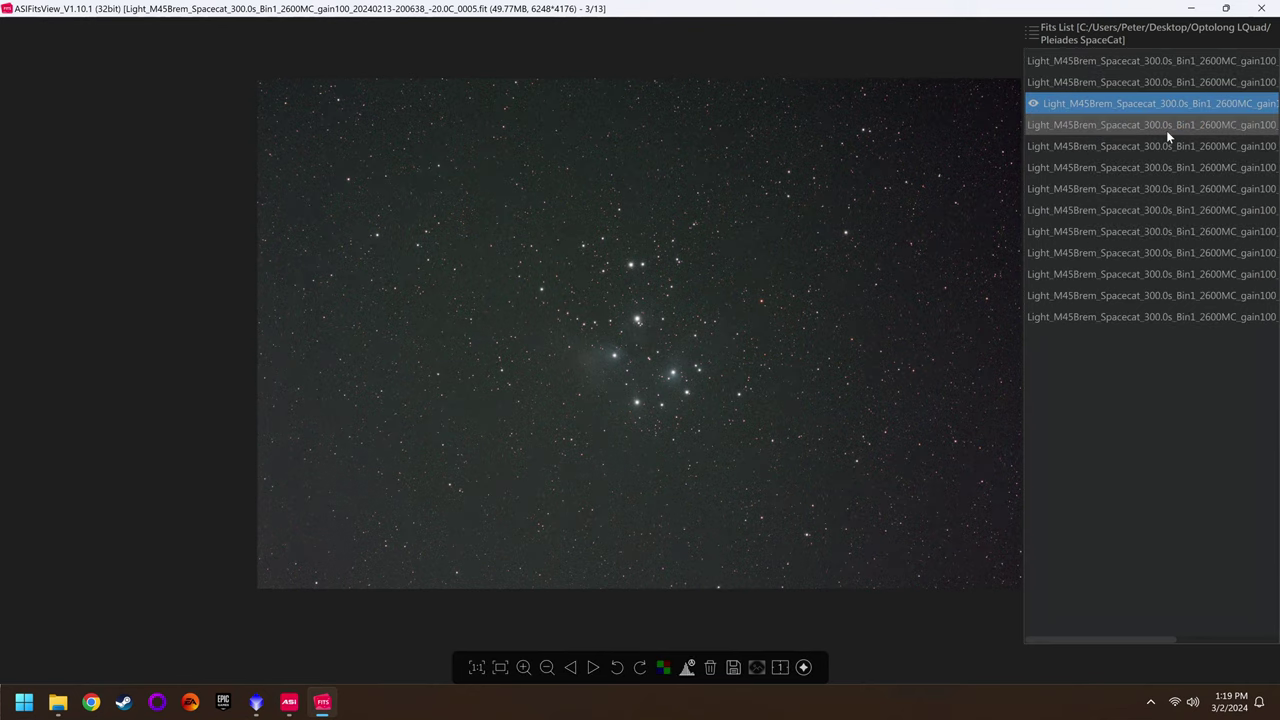
click(1166, 130)
click(1164, 145)
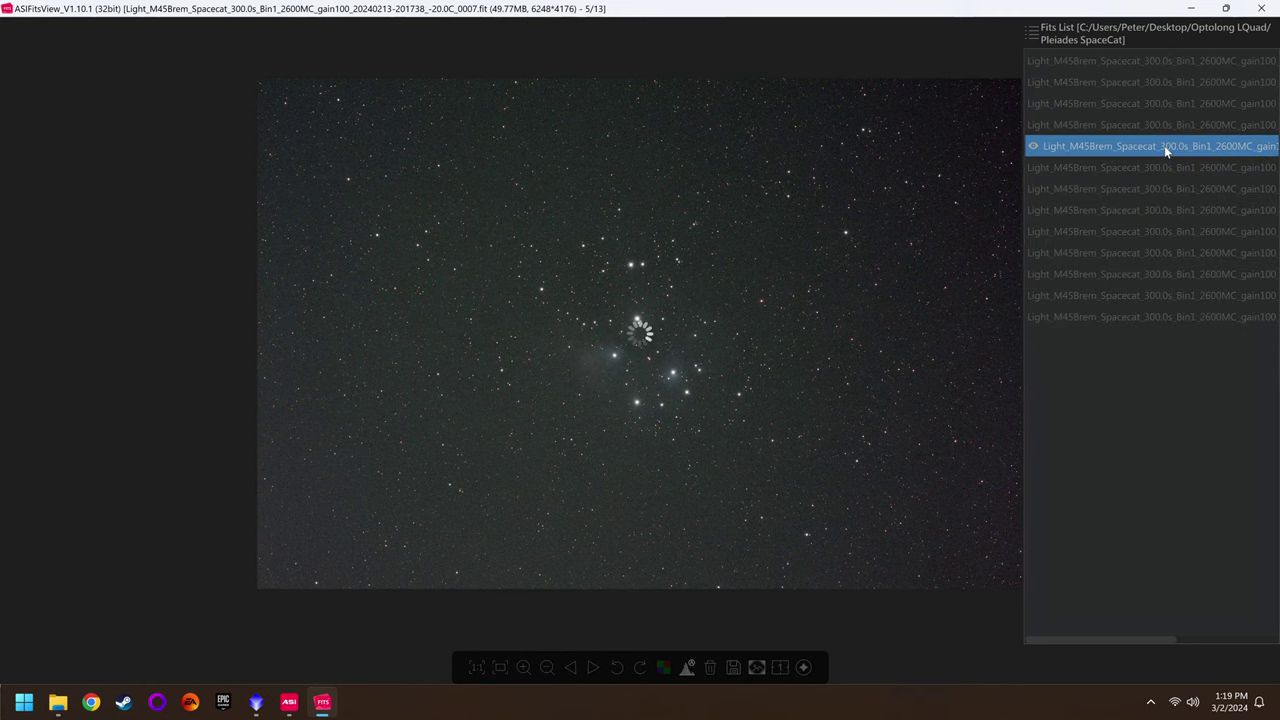
Zoom in and view frames 6 to 9, then zoom frame 9 back out to fit.
scroll(704, 316, up, 2)
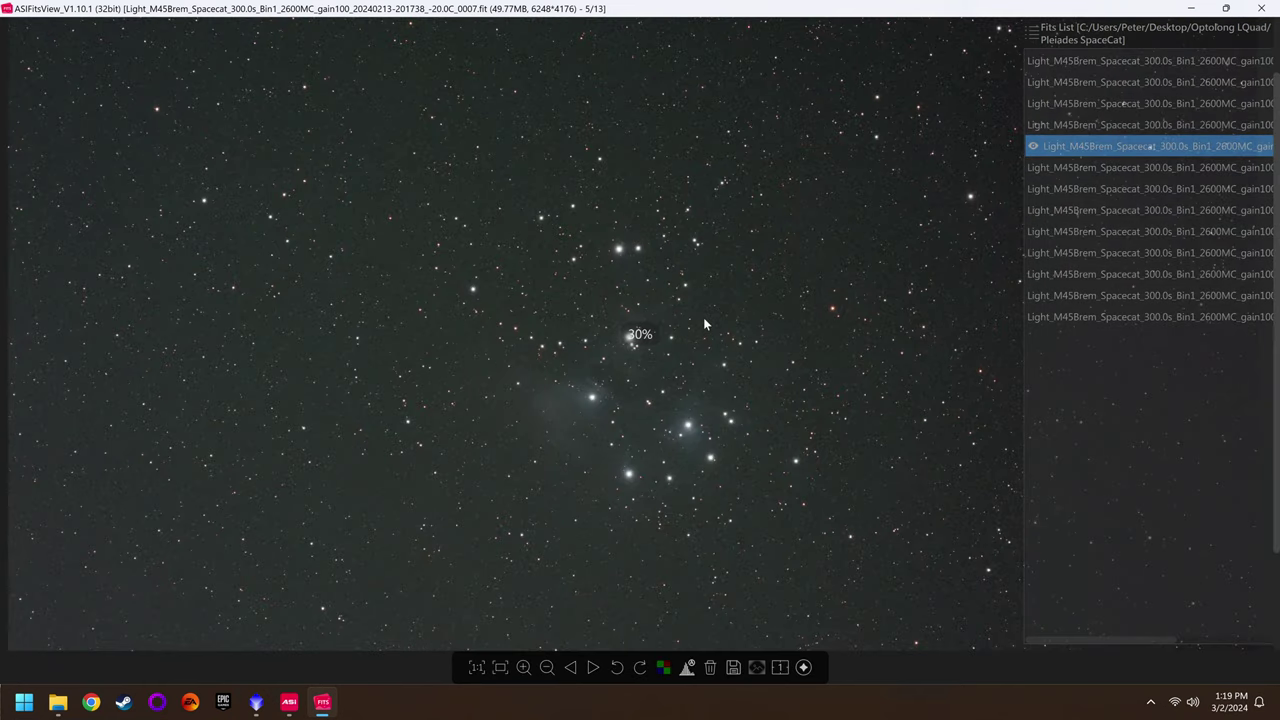
scroll(699, 319, up, 3)
click(1152, 167)
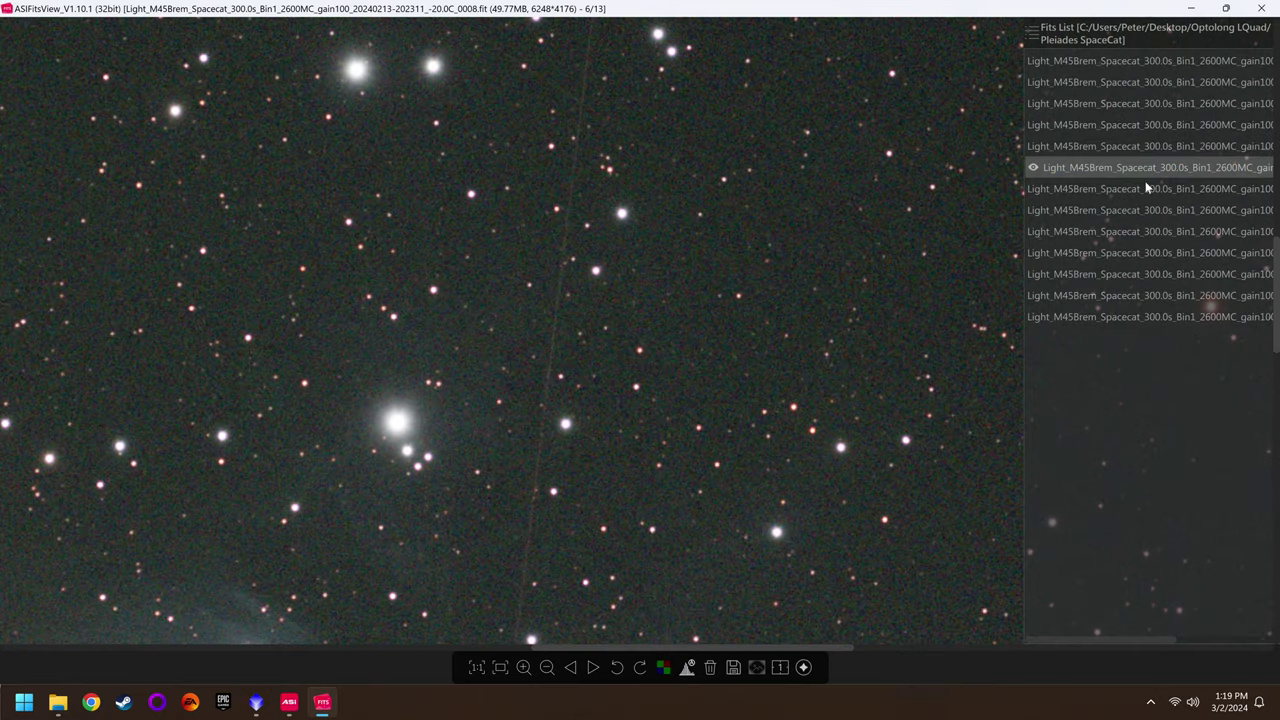
click(1144, 186)
click(1146, 210)
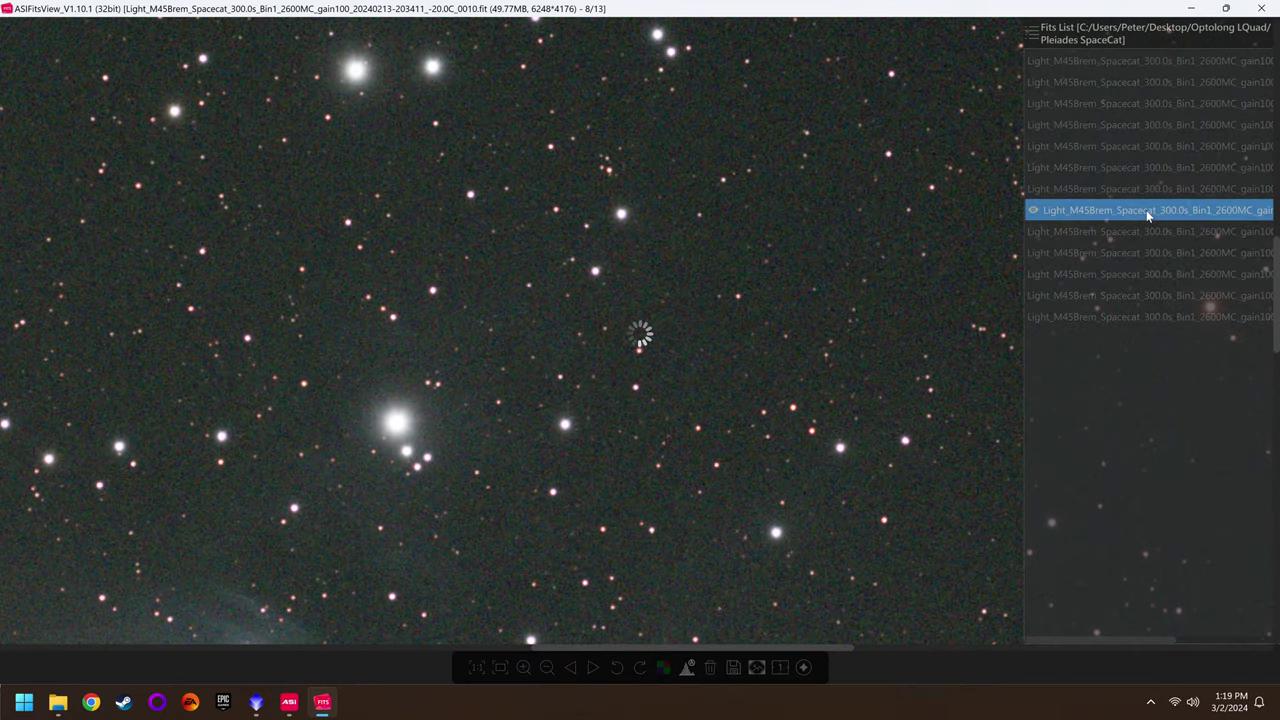
click(1138, 239)
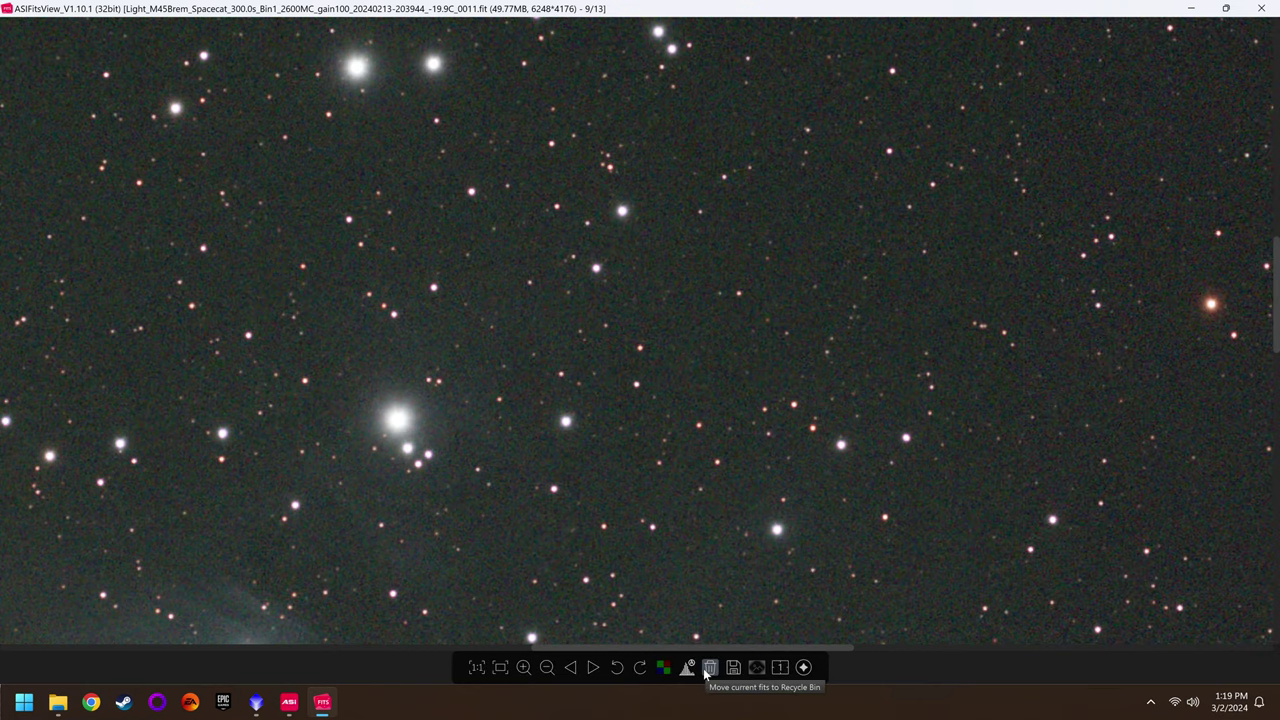
scroll(715, 481, down, 4)
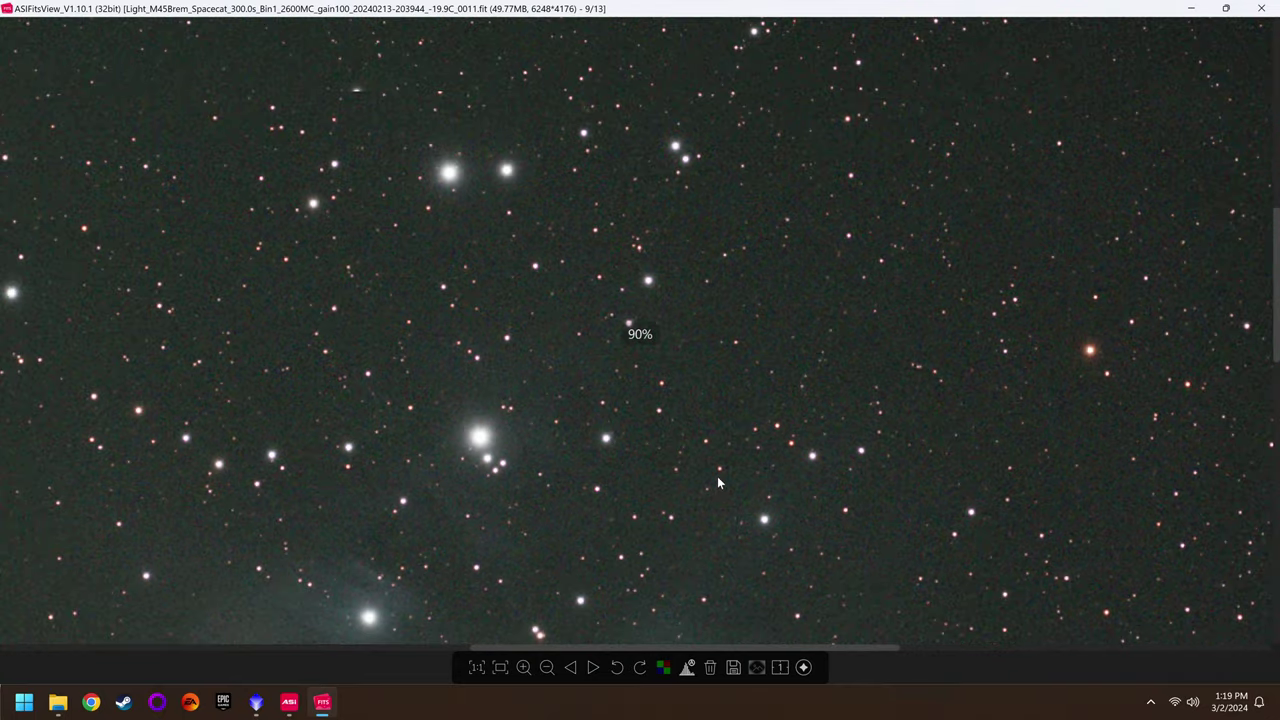
scroll(718, 477, down, 3)
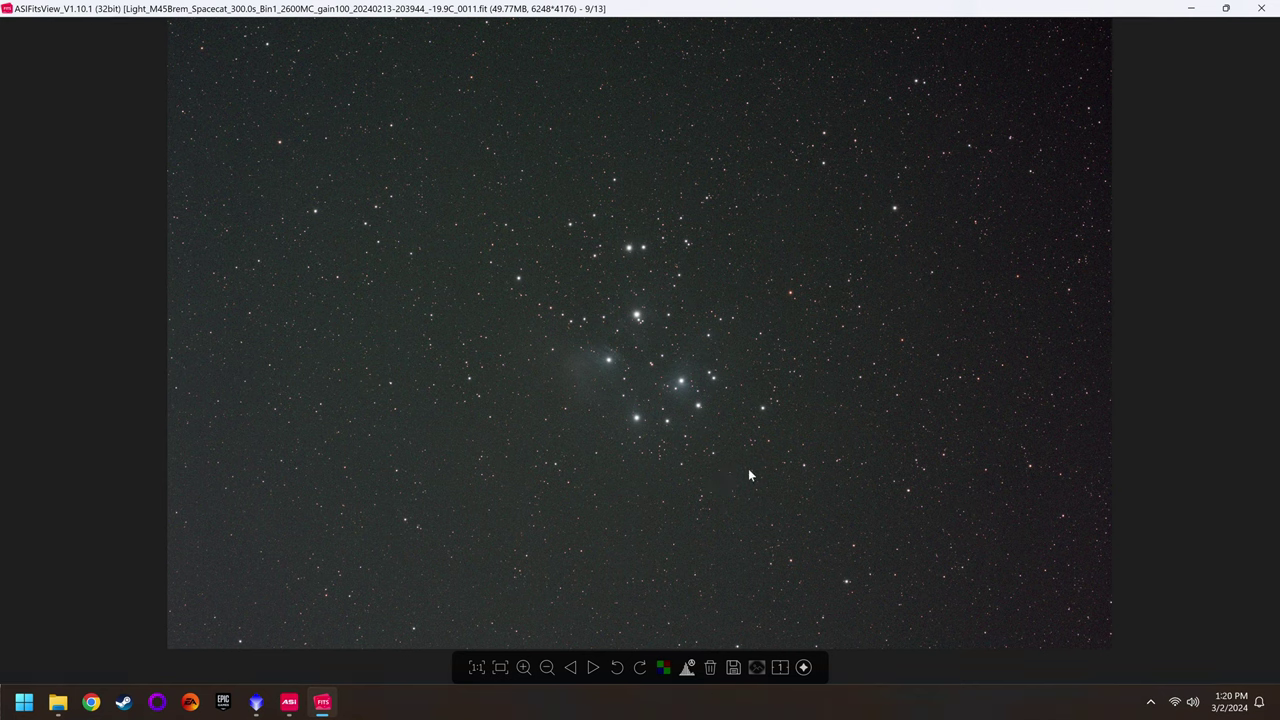
Close ASIFitsView and enable automatic text and window resizing in ASIDeepStack Settings.
click(1261, 8)
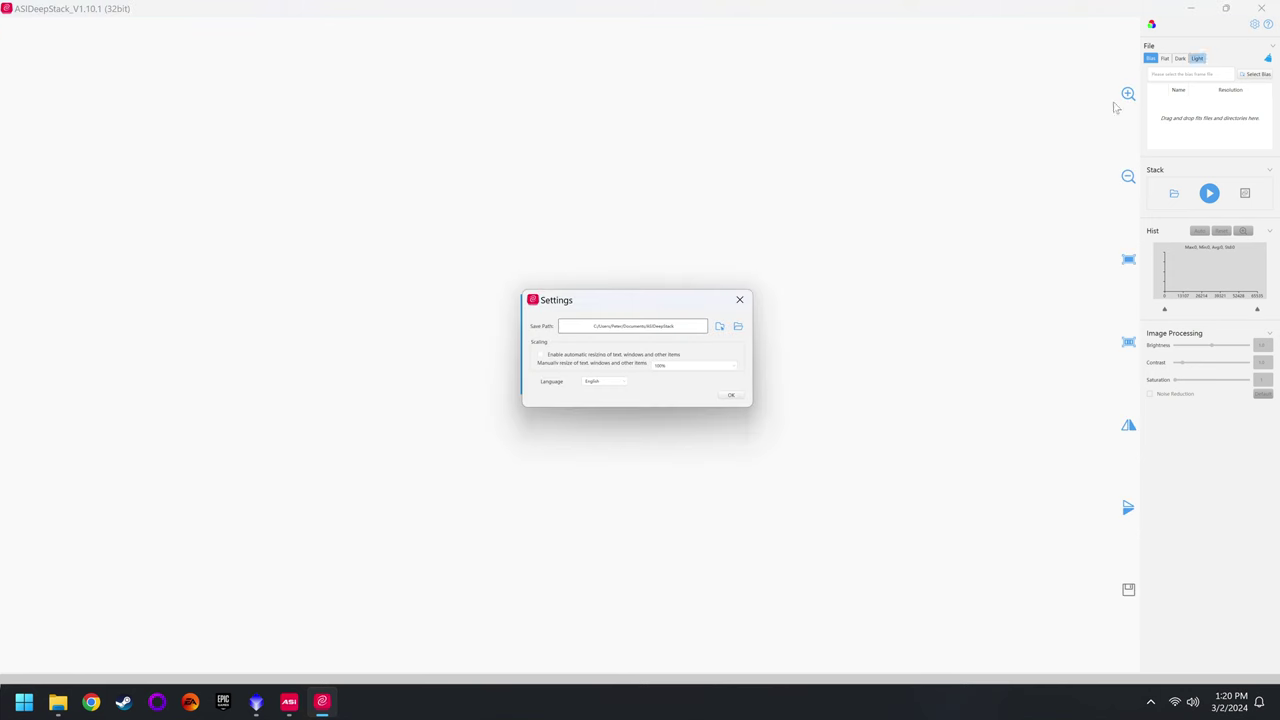
click(557, 356)
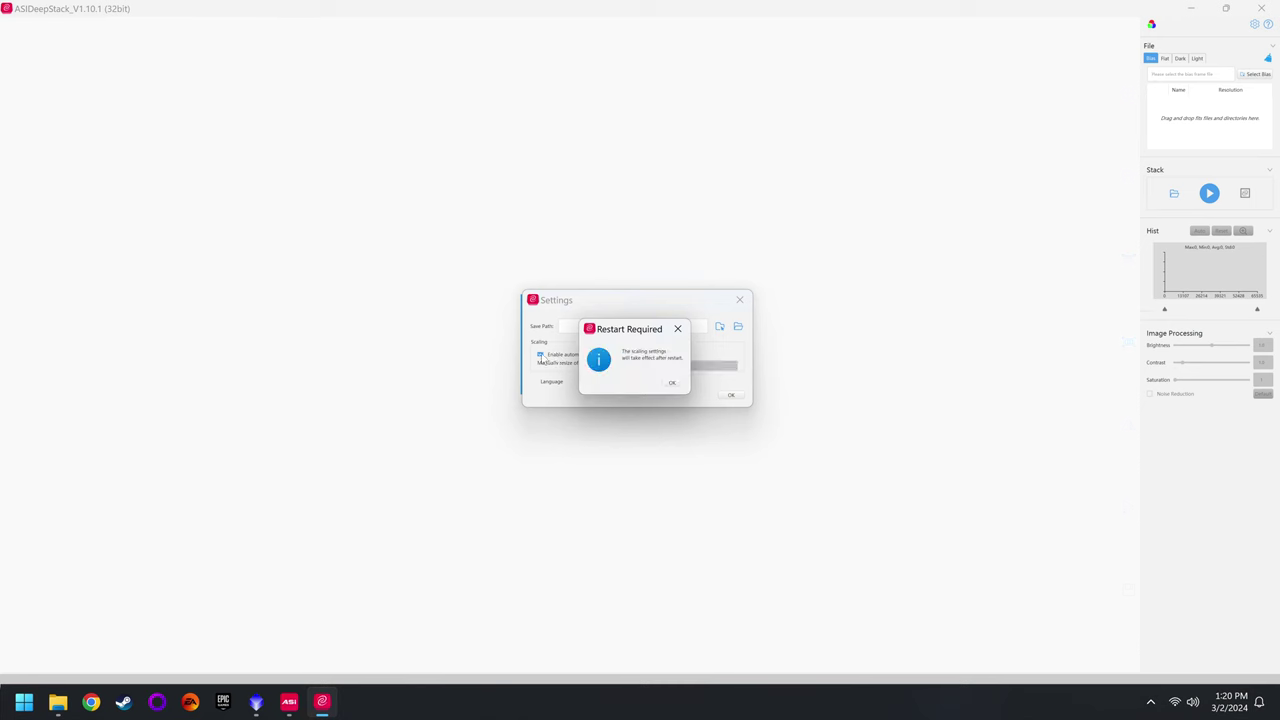
click(672, 388)
click(731, 395)
Restart ASIDeepStack maximized and show its Light frames page.
click(1262, 8)
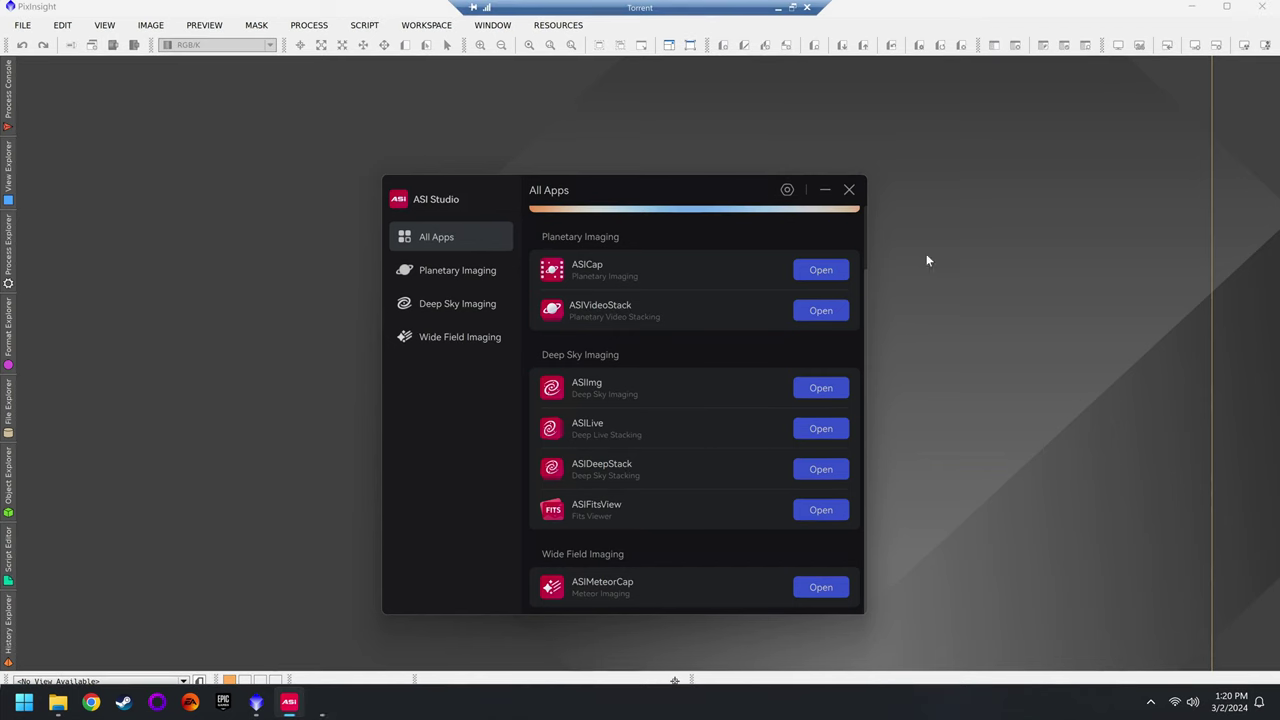
click(801, 477)
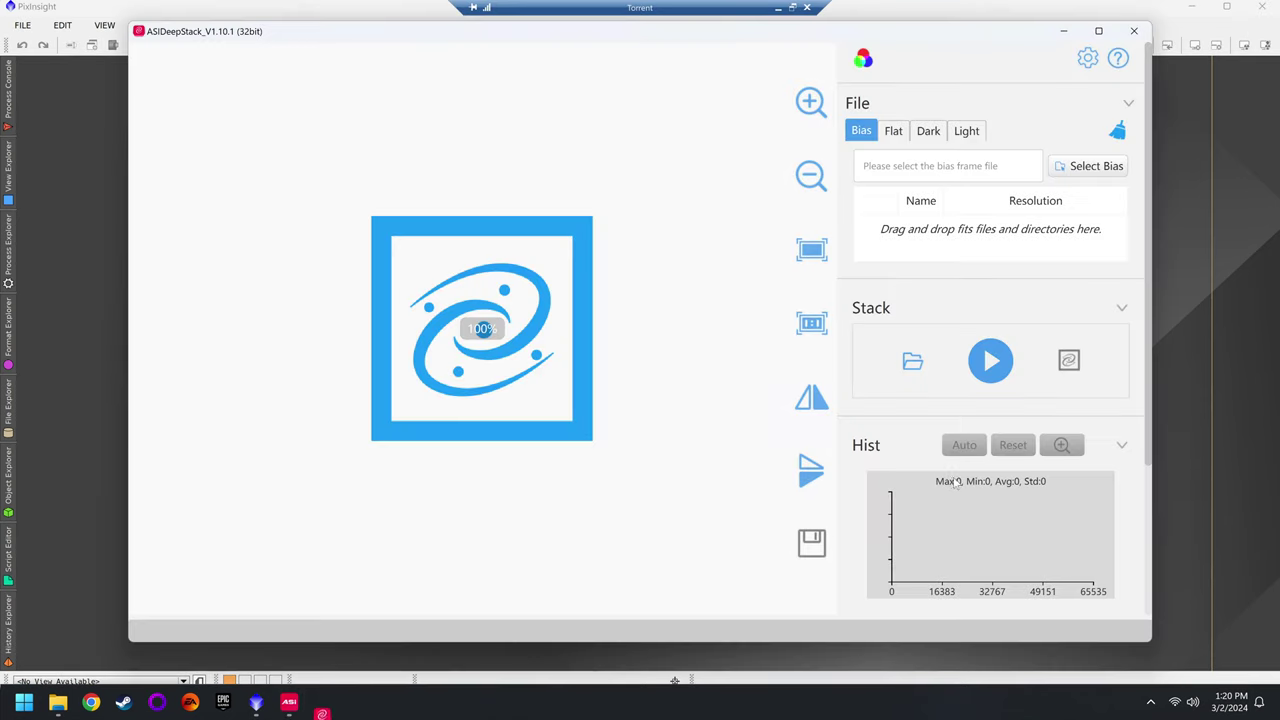
click(1097, 34)
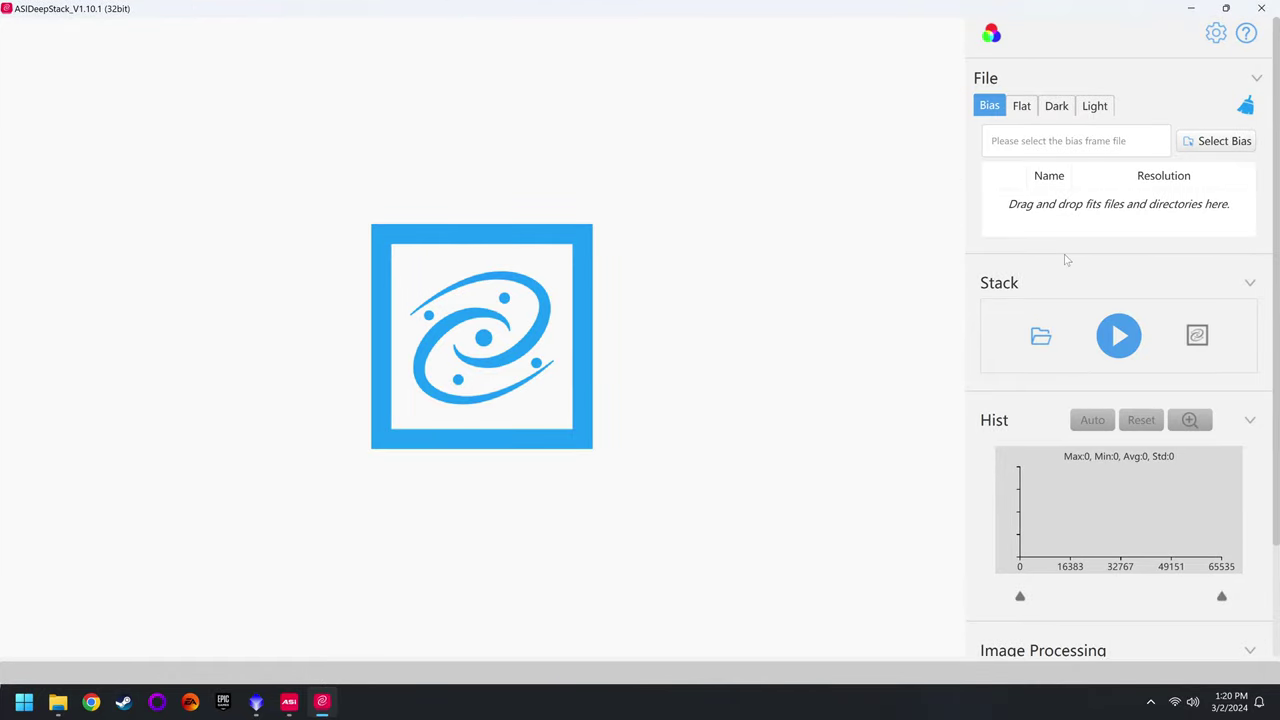
click(1095, 106)
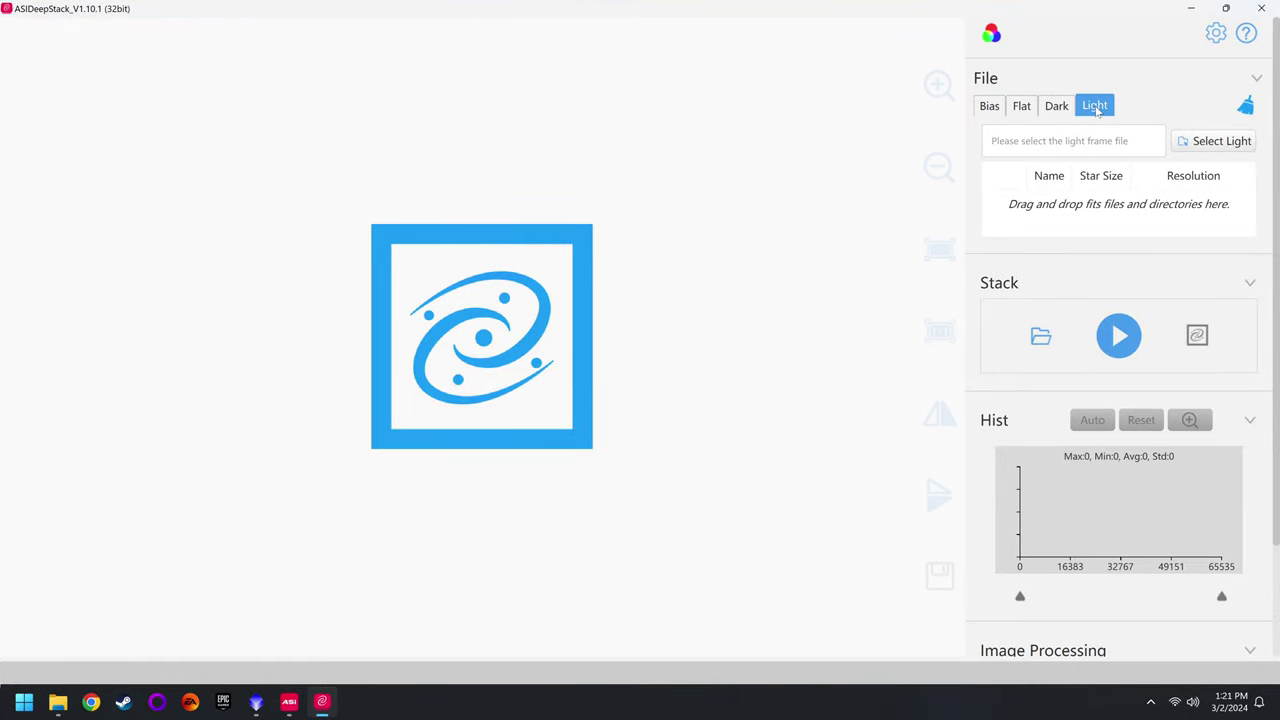
Load all Horsehead SpaceCat FIT files from Desktop > Optolong LQuad as light frames.
click(1205, 146)
click(60, 209)
double_click(192, 157)
double_click(213, 205)
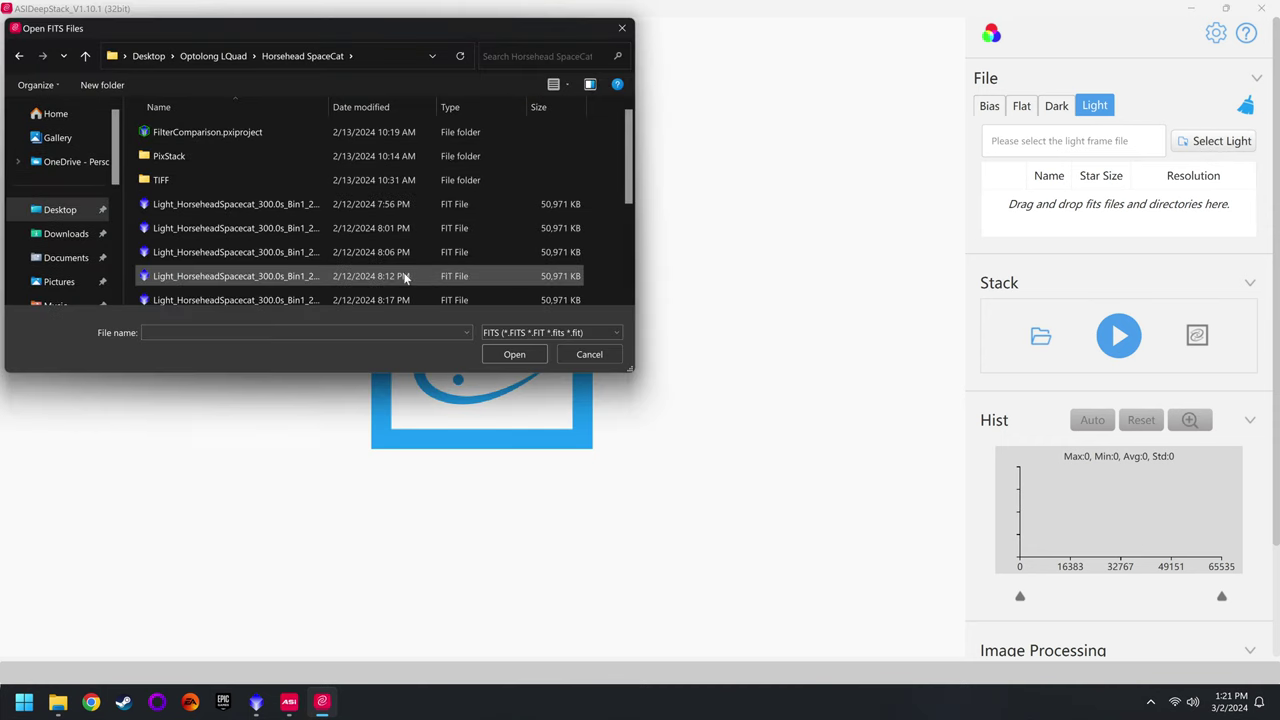
click(263, 204)
scroll(334, 246, down, 5)
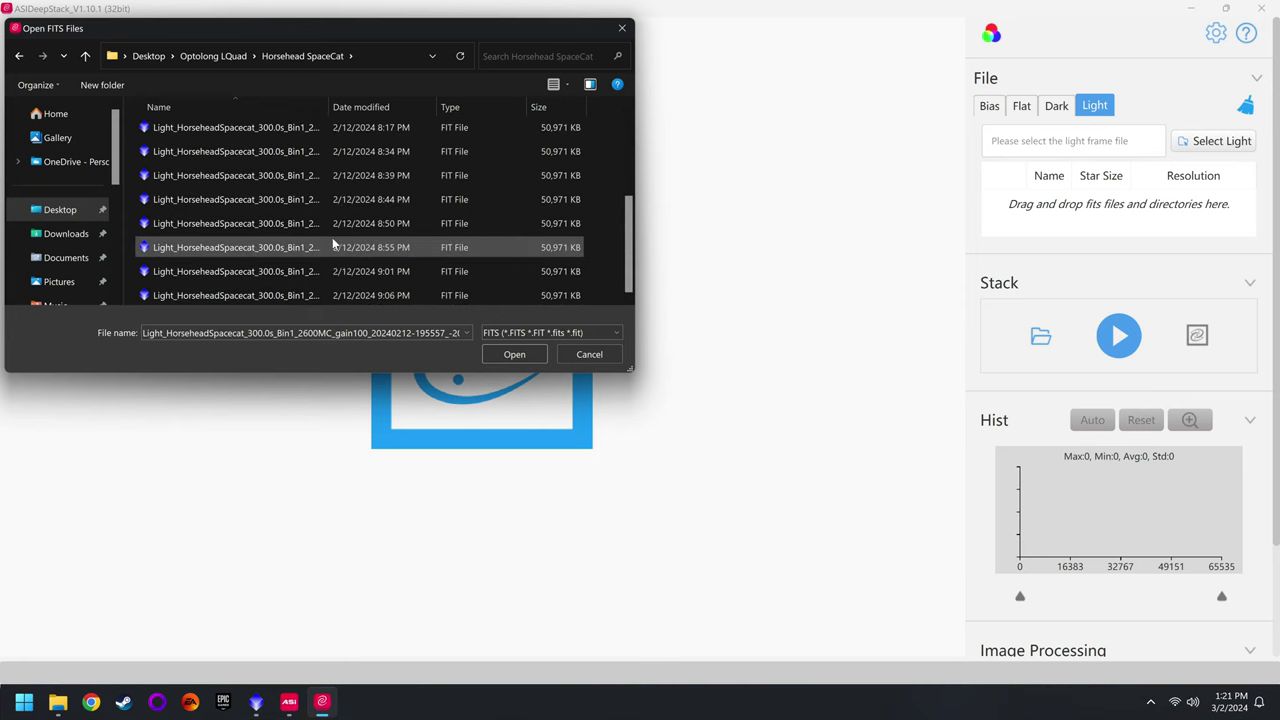
shift+click(290, 295)
click(514, 354)
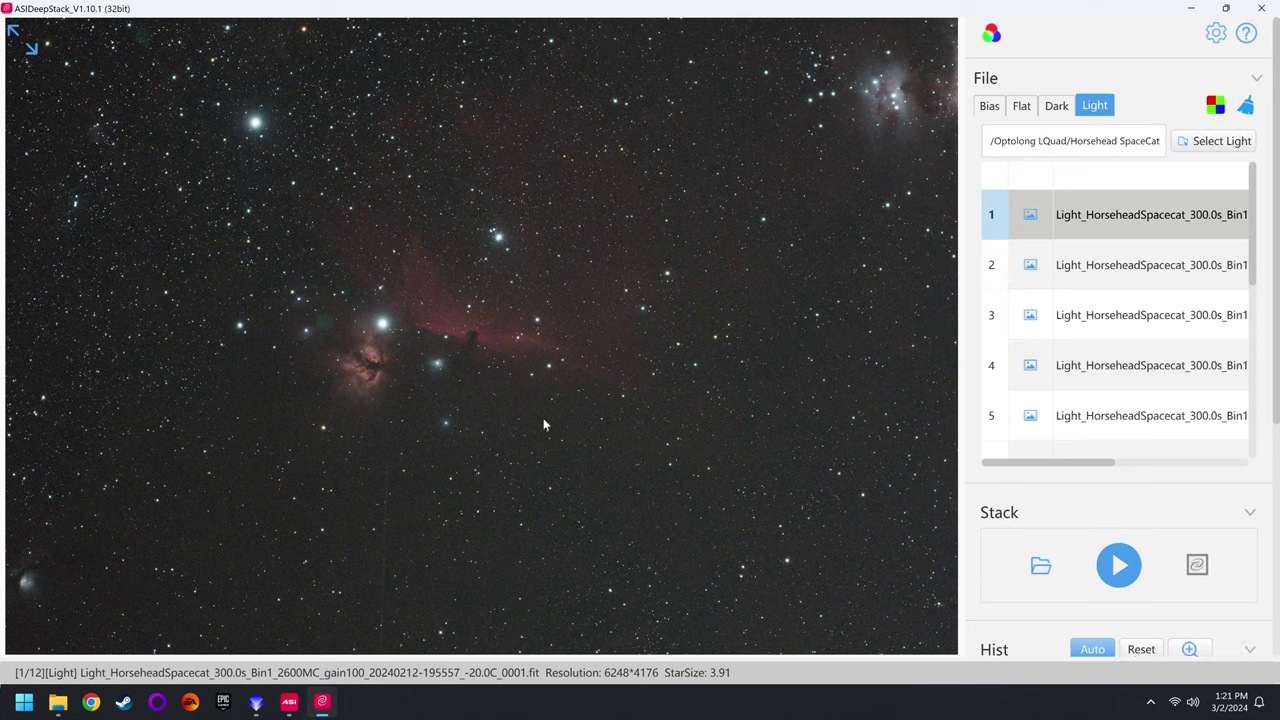
Check the Dark, Flat and Bias lists, then return to the Light frames.
click(1056, 105)
click(1021, 105)
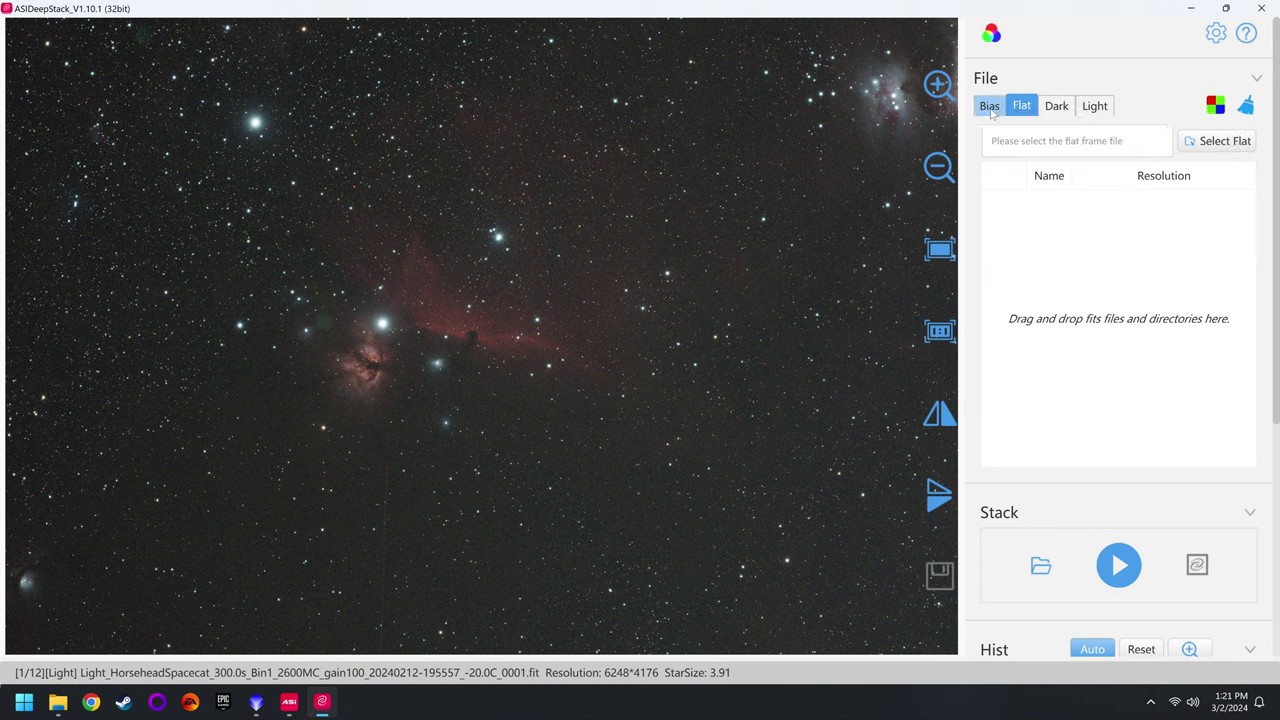
click(991, 108)
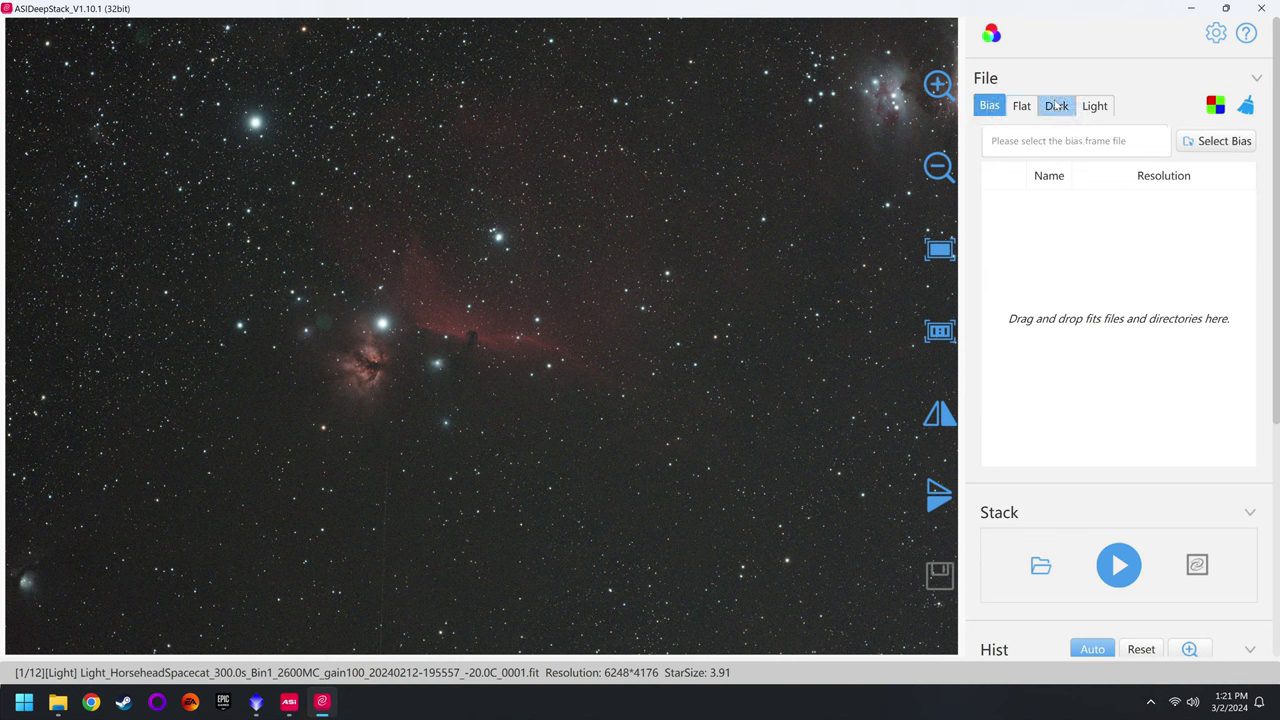
click(1058, 105)
click(1095, 106)
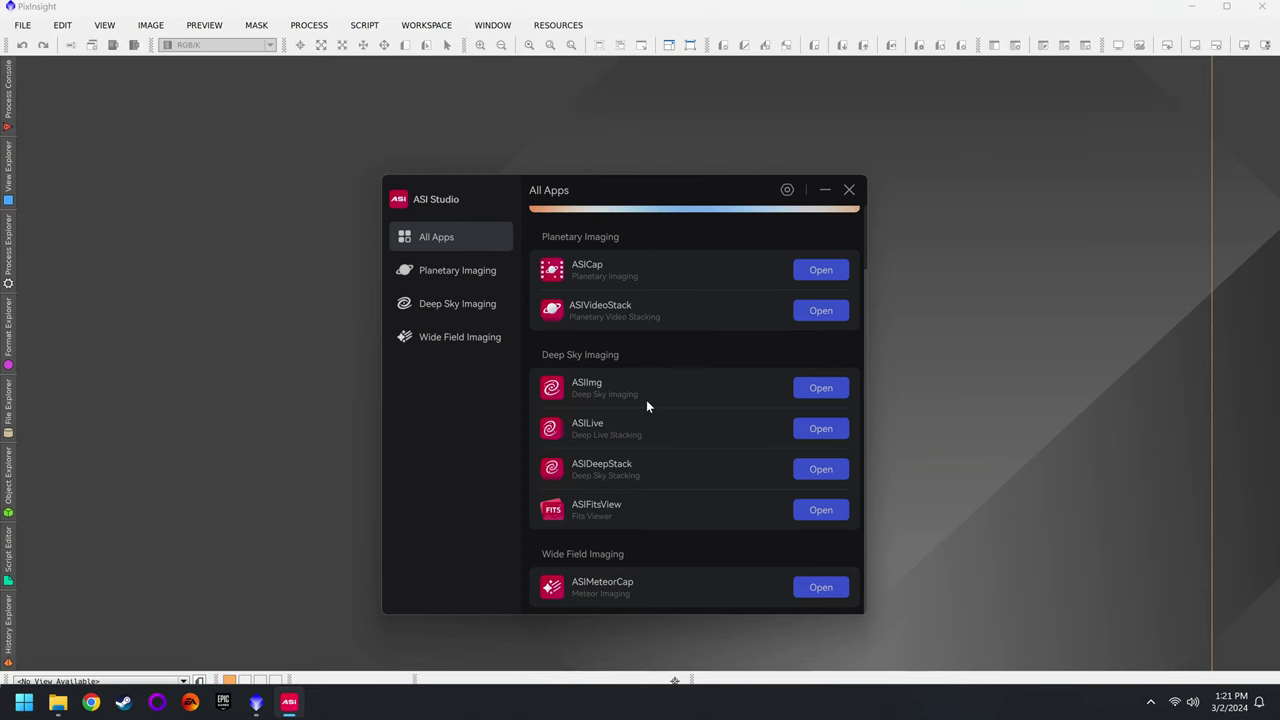
Launch ASIFitsView's file browser, then maximize and close ASIDeepStack.
click(810, 511)
click(655, 494)
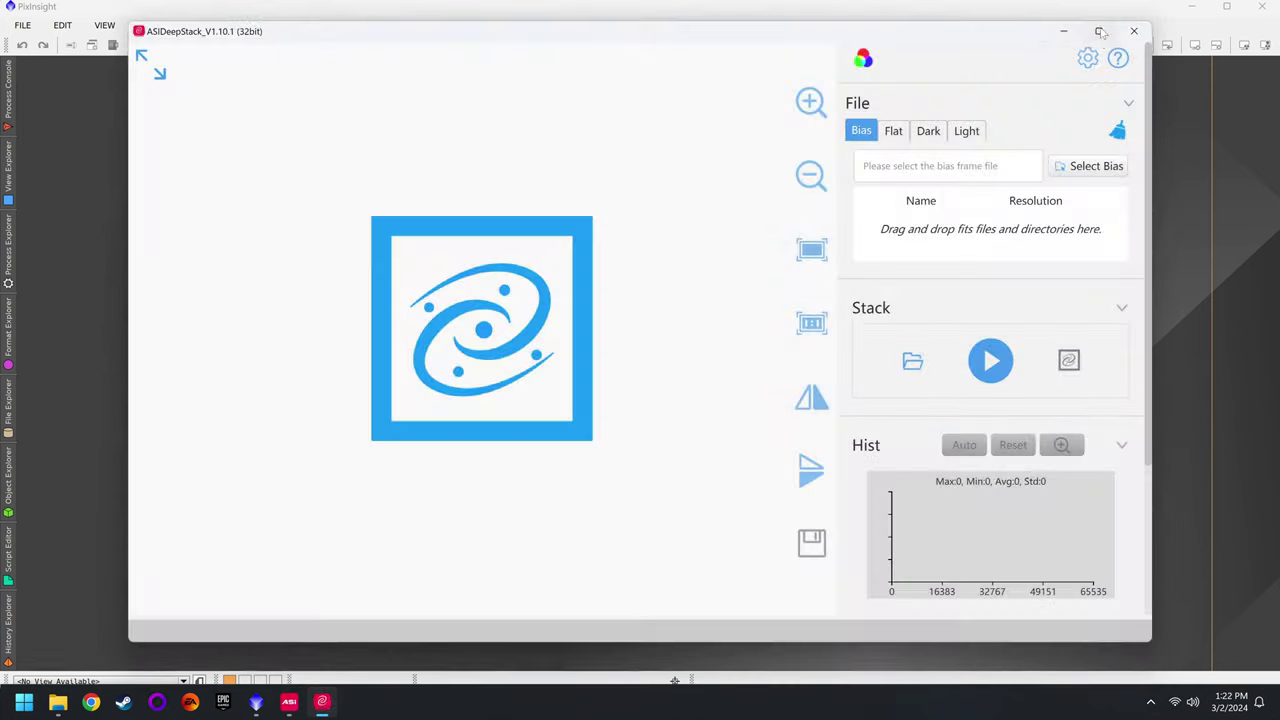
click(1099, 32)
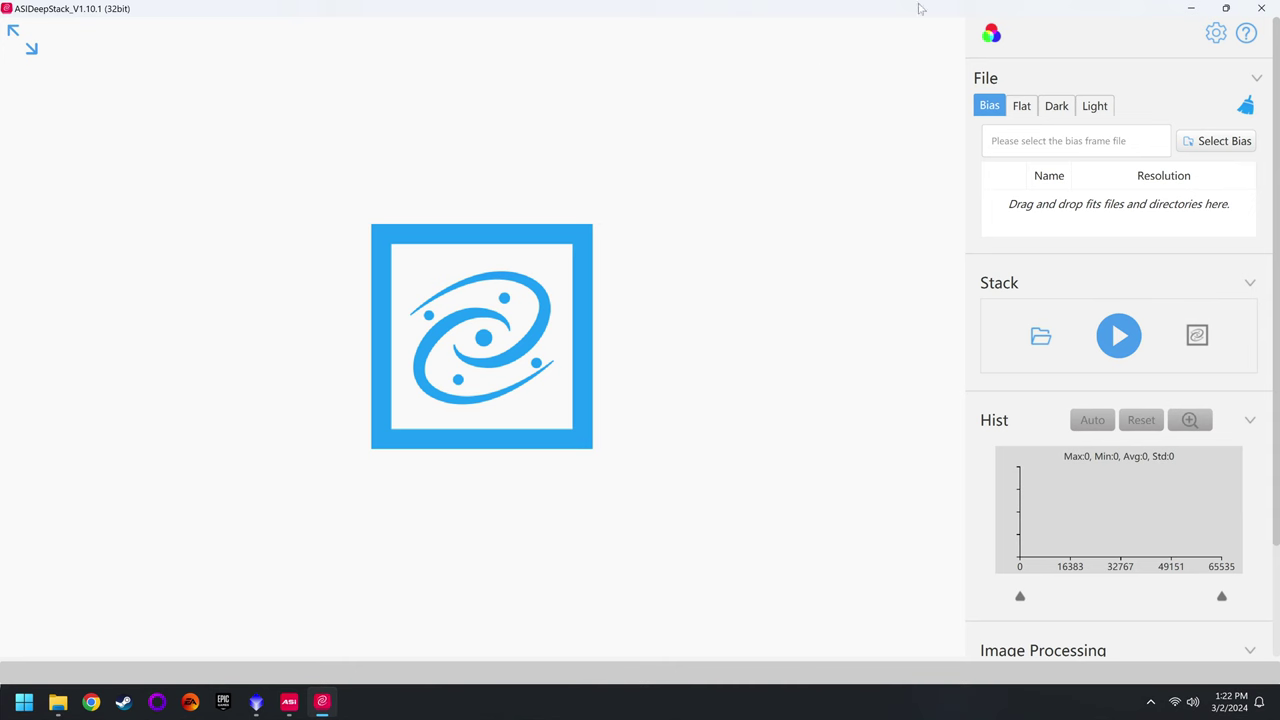
click(1260, 9)
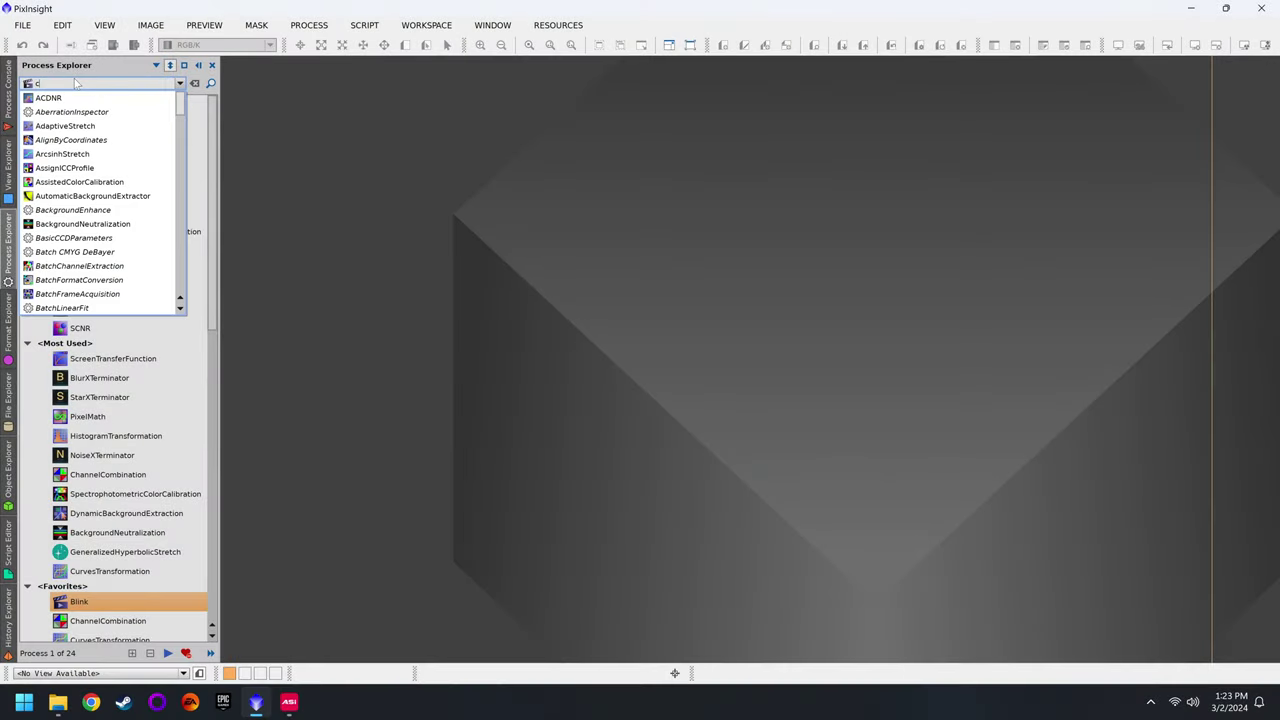
Save a fresh CosmeticCorrection instance to the workspace as a process icon named CC.
click(76, 97)
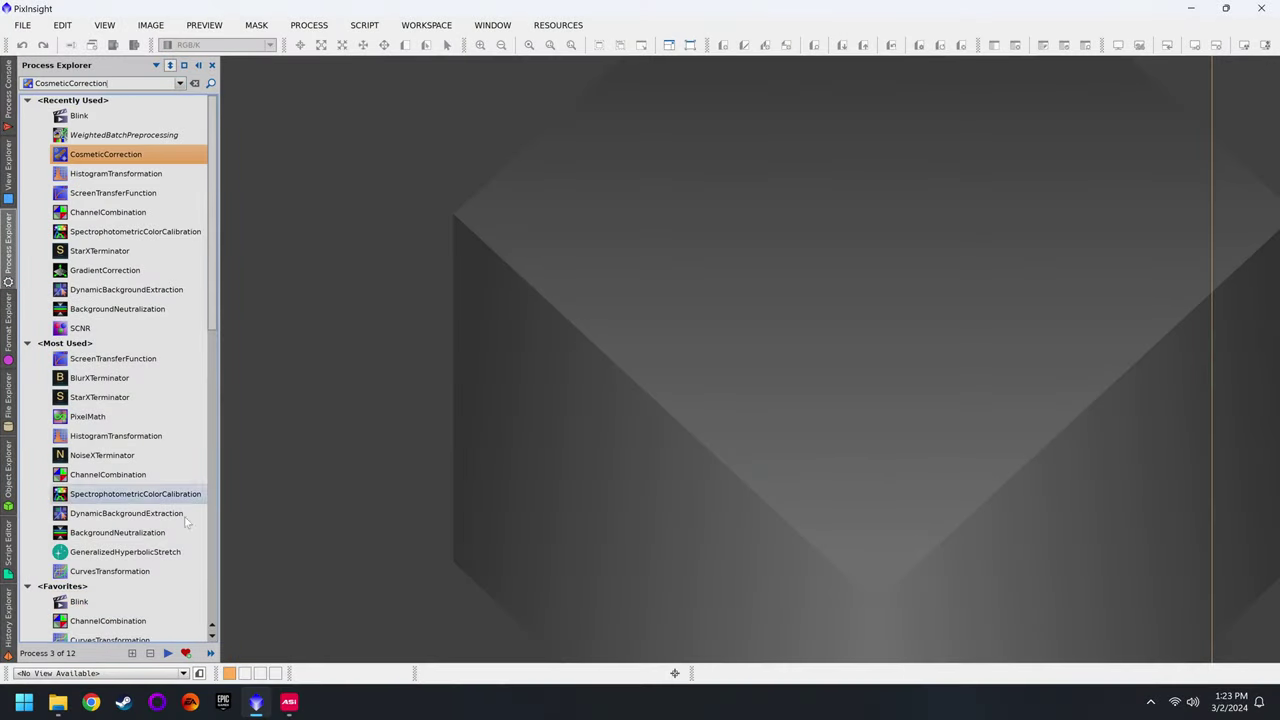
double_click(135, 153)
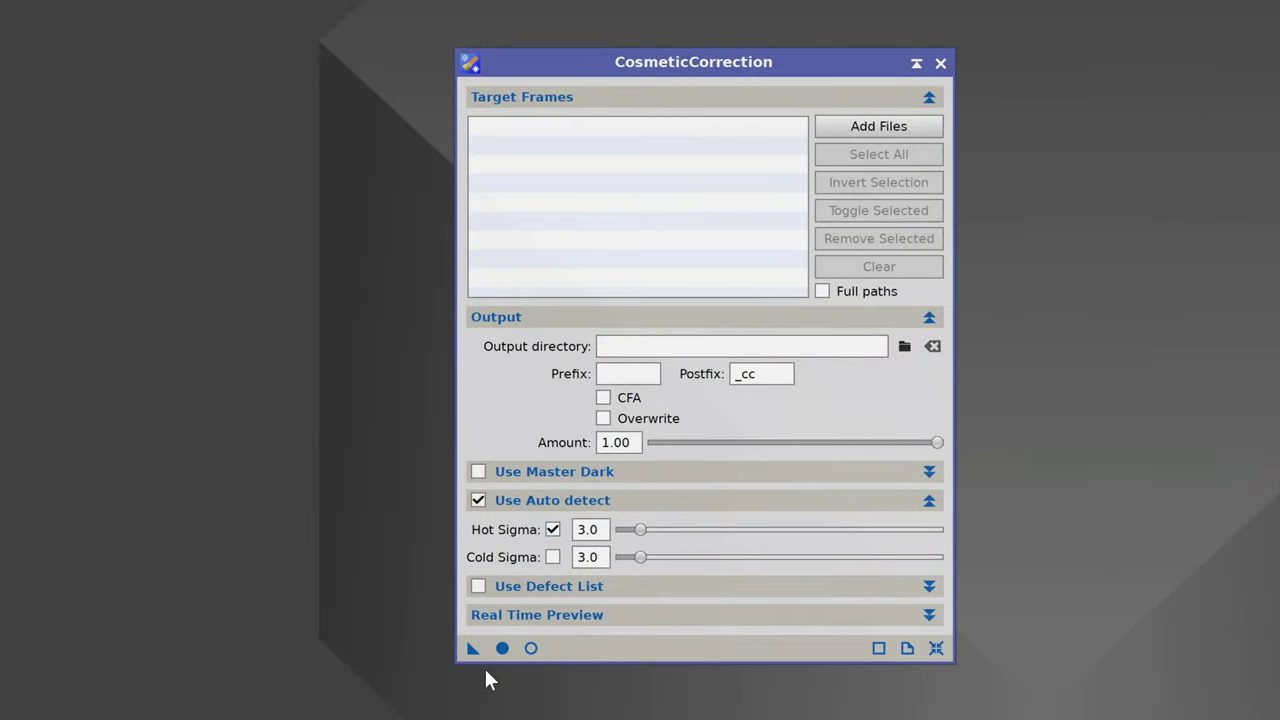
drag(473, 650, 100, 555)
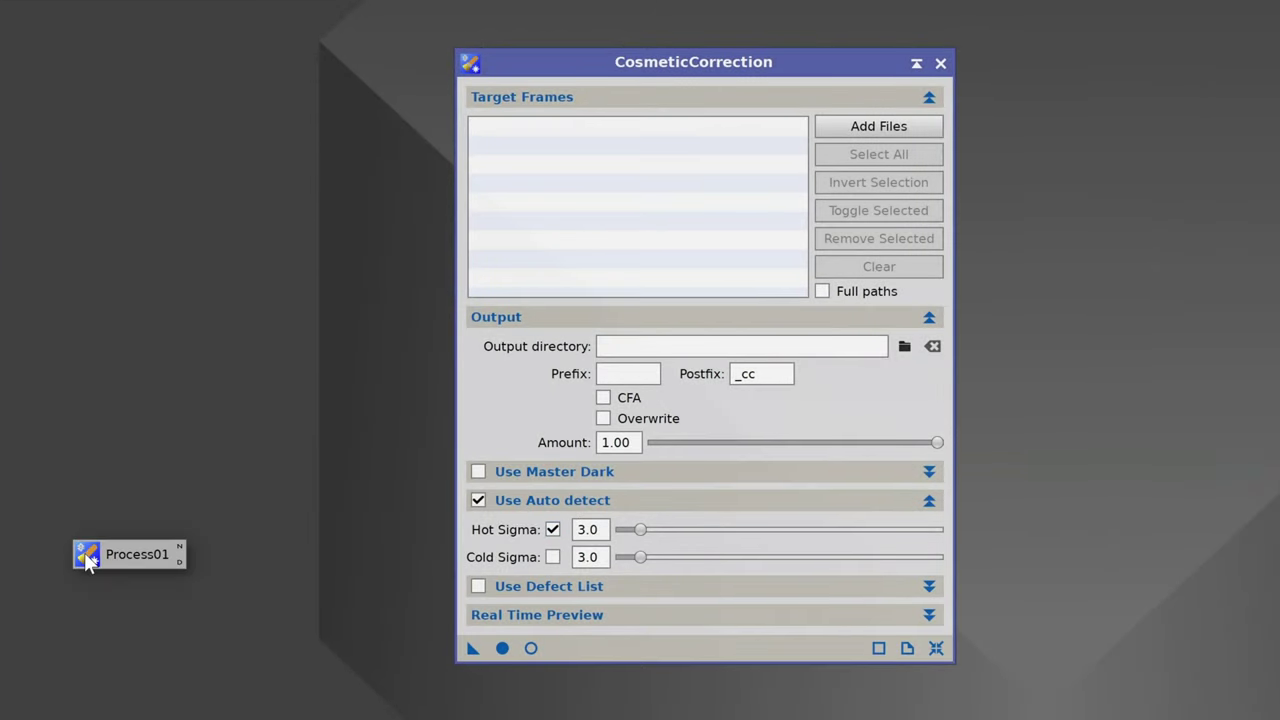
click(180, 553)
text(CC)
click(800, 320)
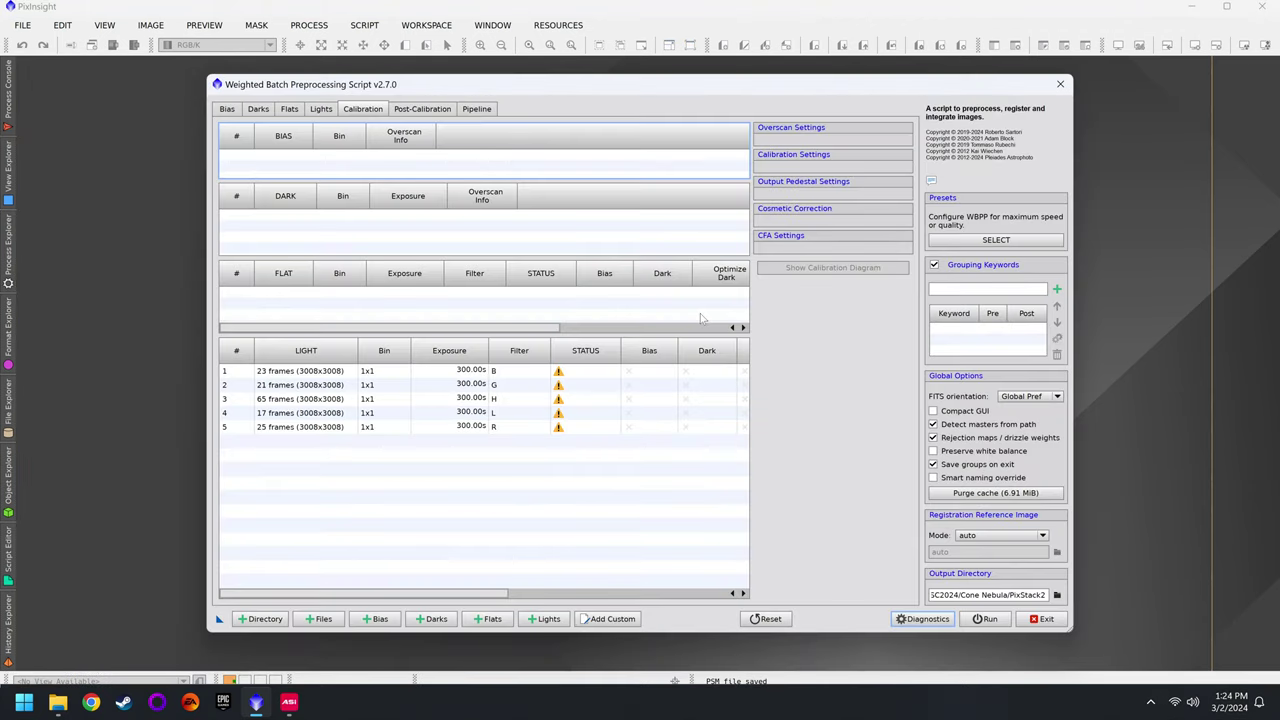
Set CC as the Cosmetic Correction Template and apply it to all light frame groups.
click(322, 109)
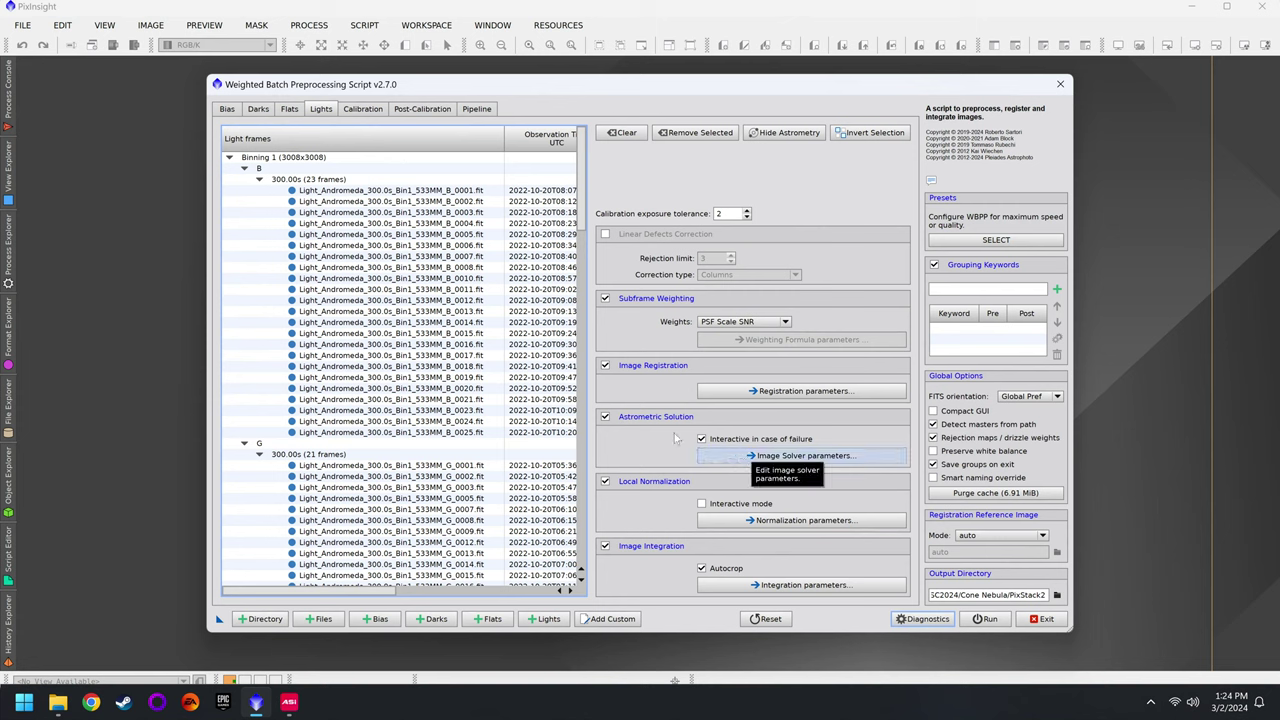
click(766, 457)
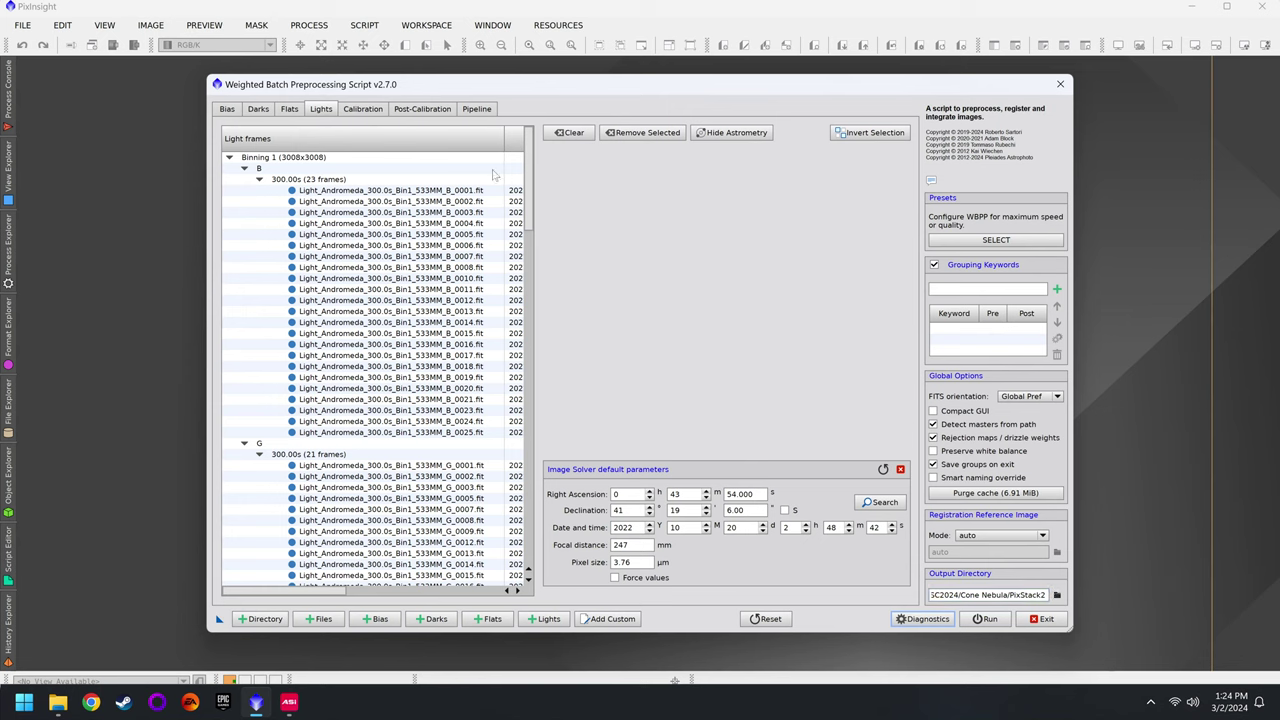
click(346, 112)
click(445, 370)
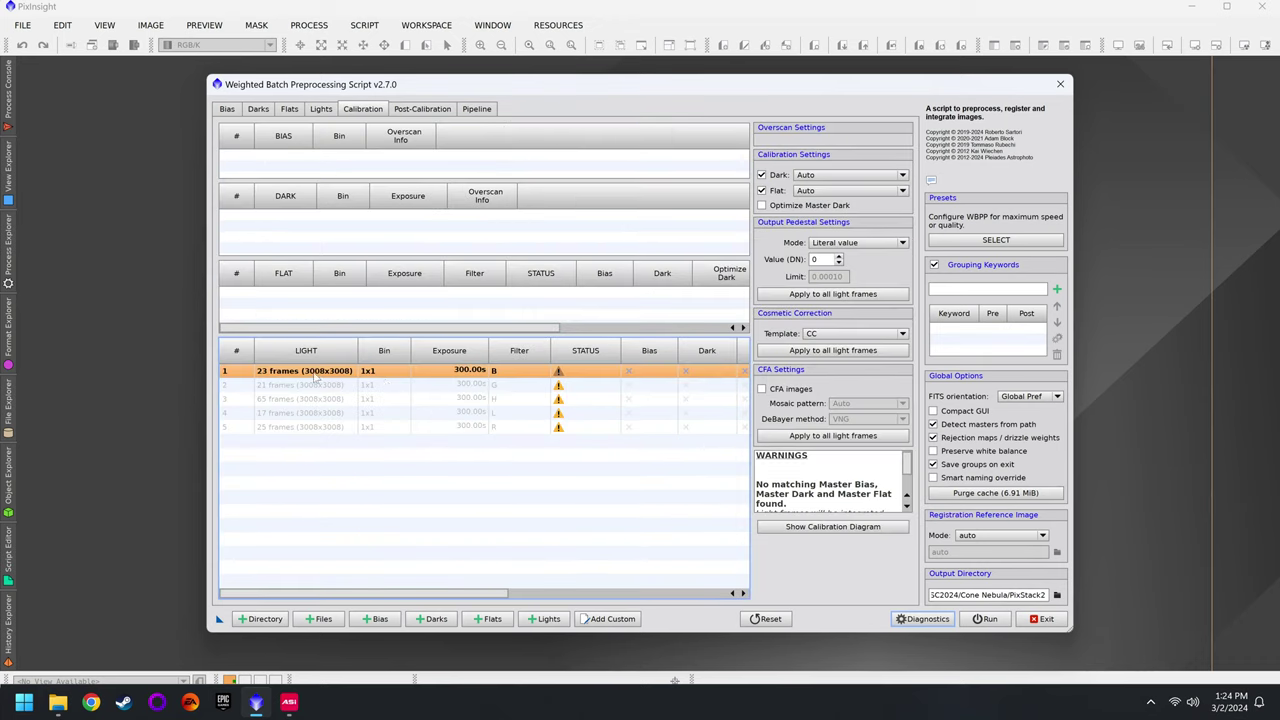
click(824, 334)
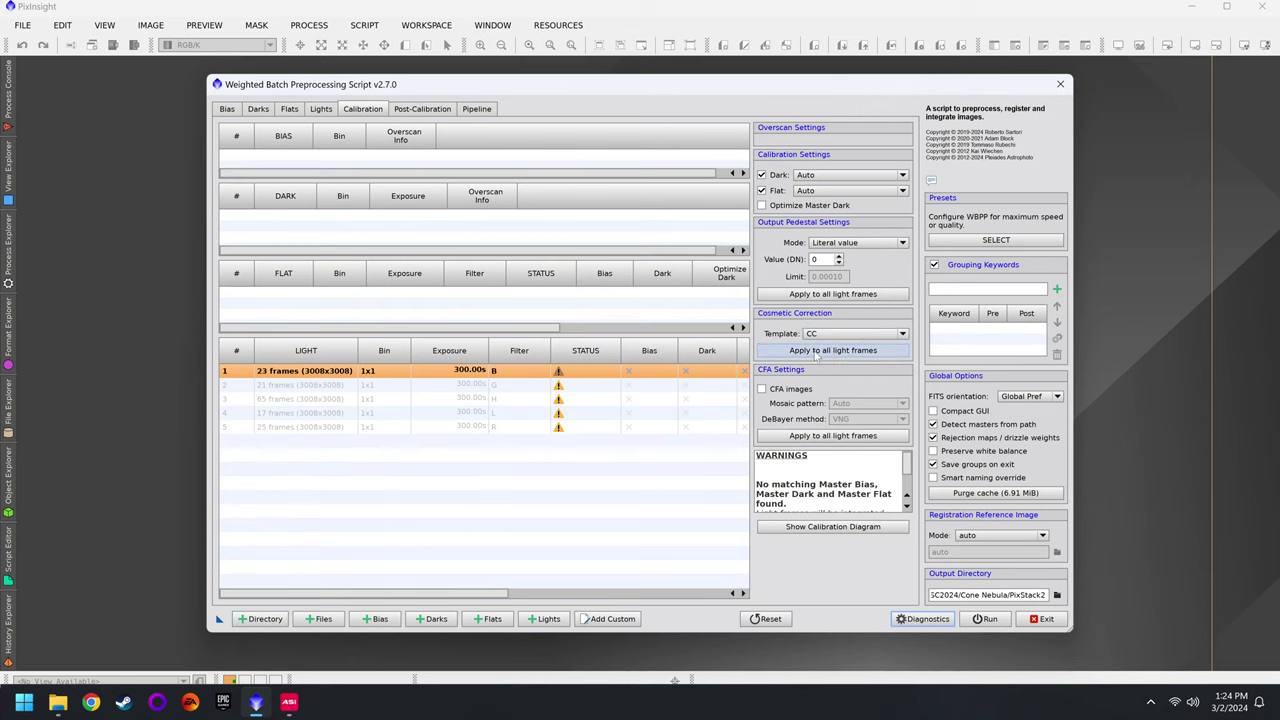
click(820, 355)
Review post-calibration settings, cancel the run at the diagnostic warnings, and exit WBPP.
click(422, 108)
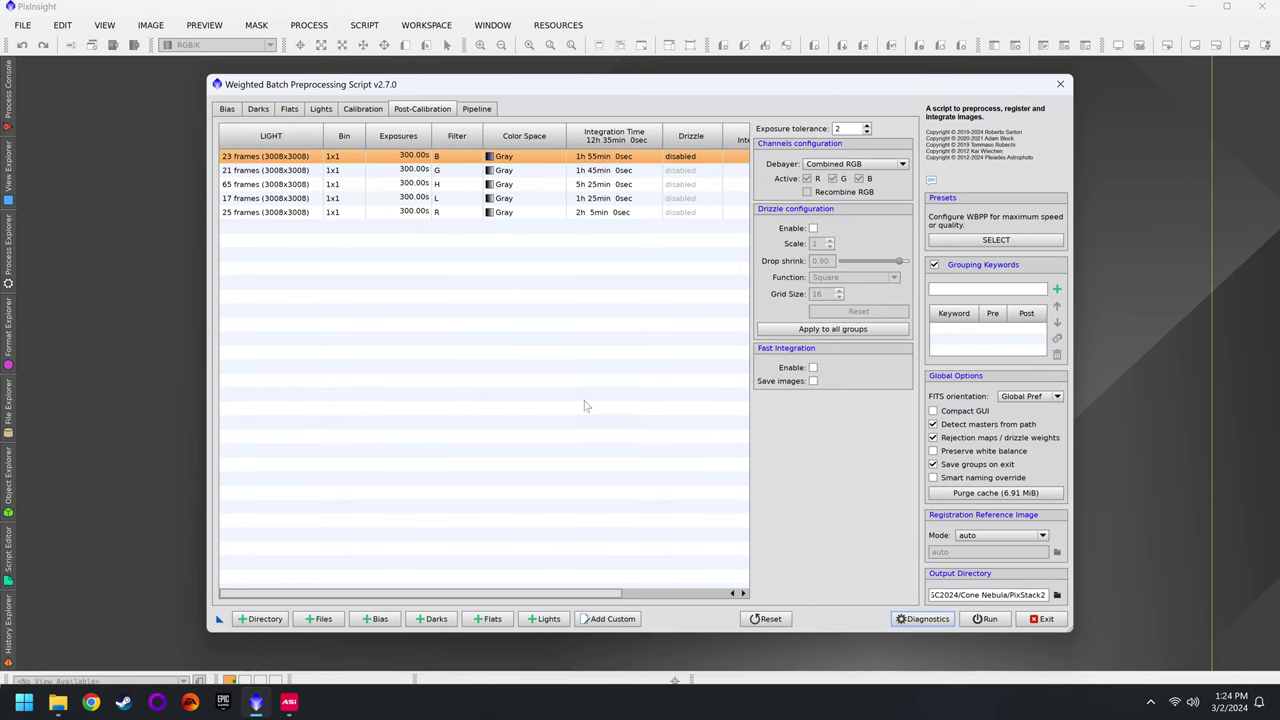
click(983, 619)
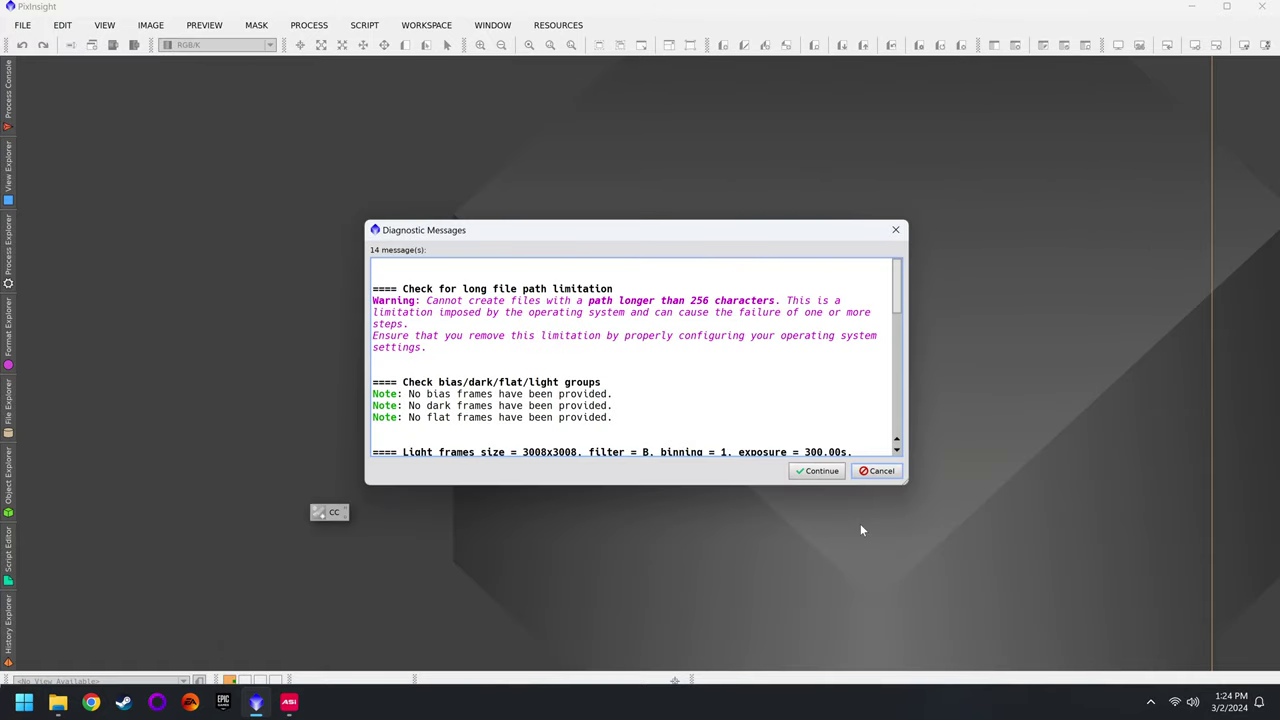
click(874, 471)
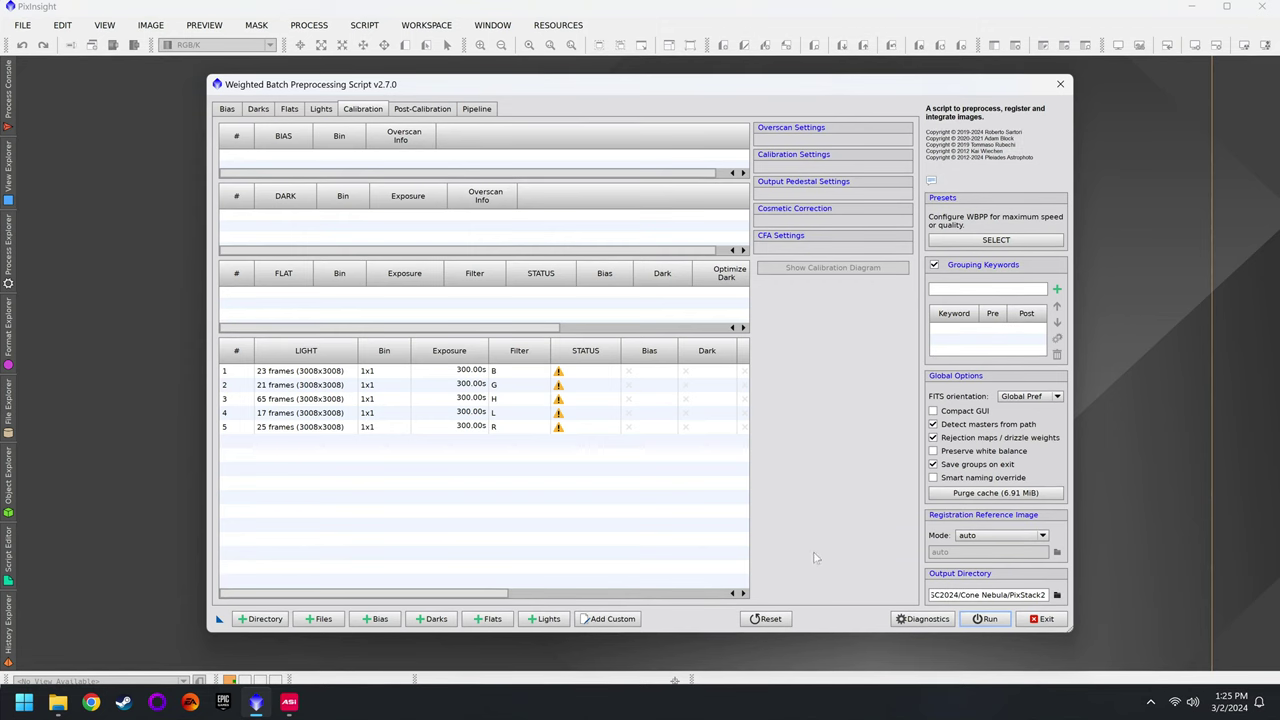
click(1061, 84)
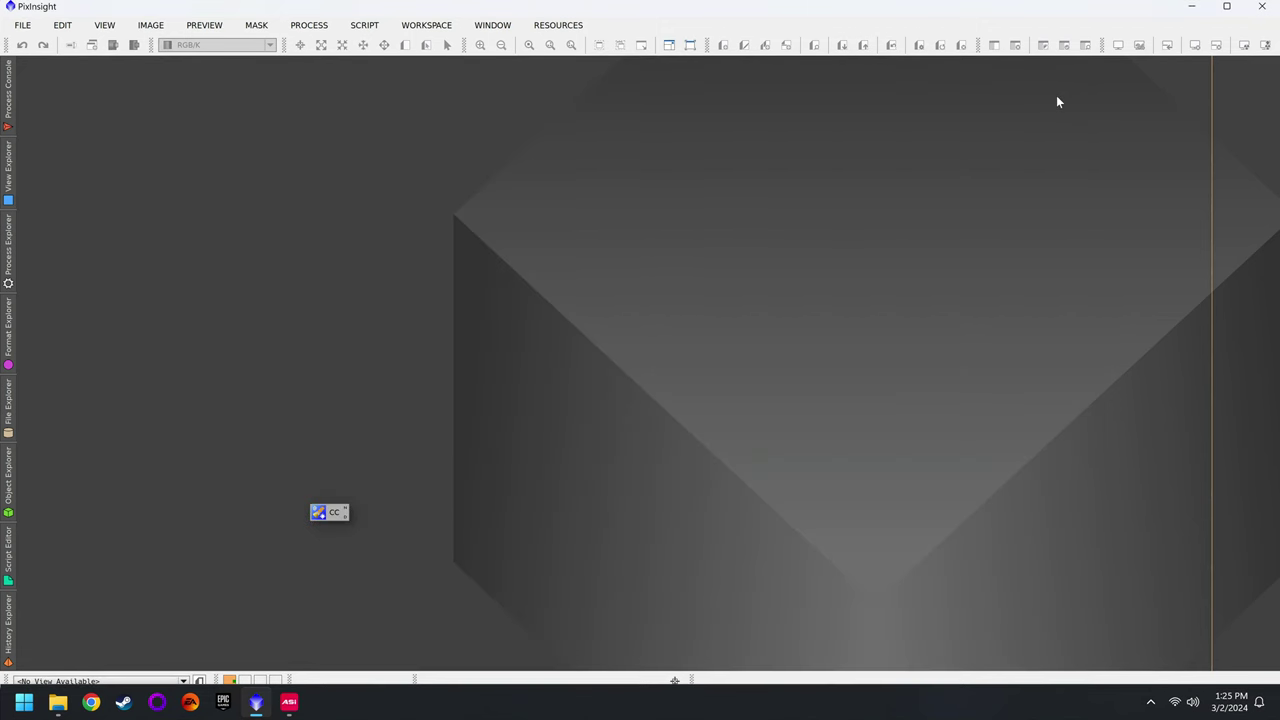
Delete the cosmetized and registered folders from PixStack in File Explorer.
click(57, 702)
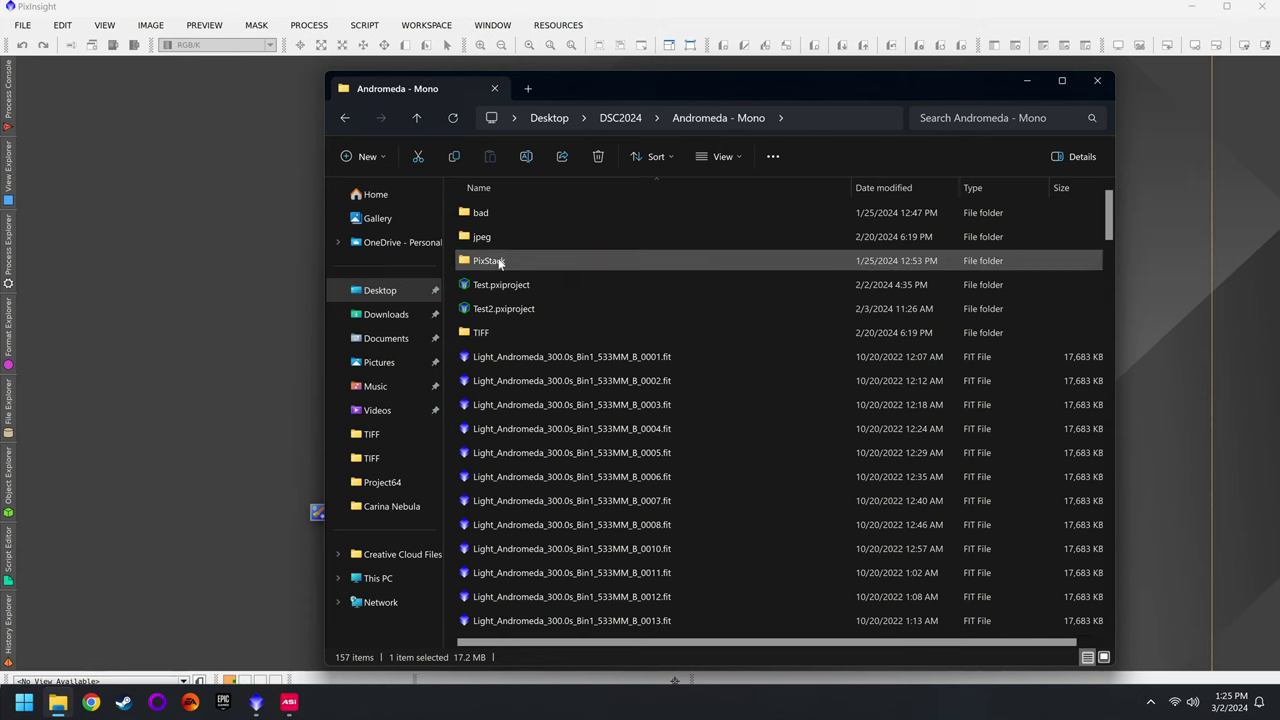
double_click(506, 262)
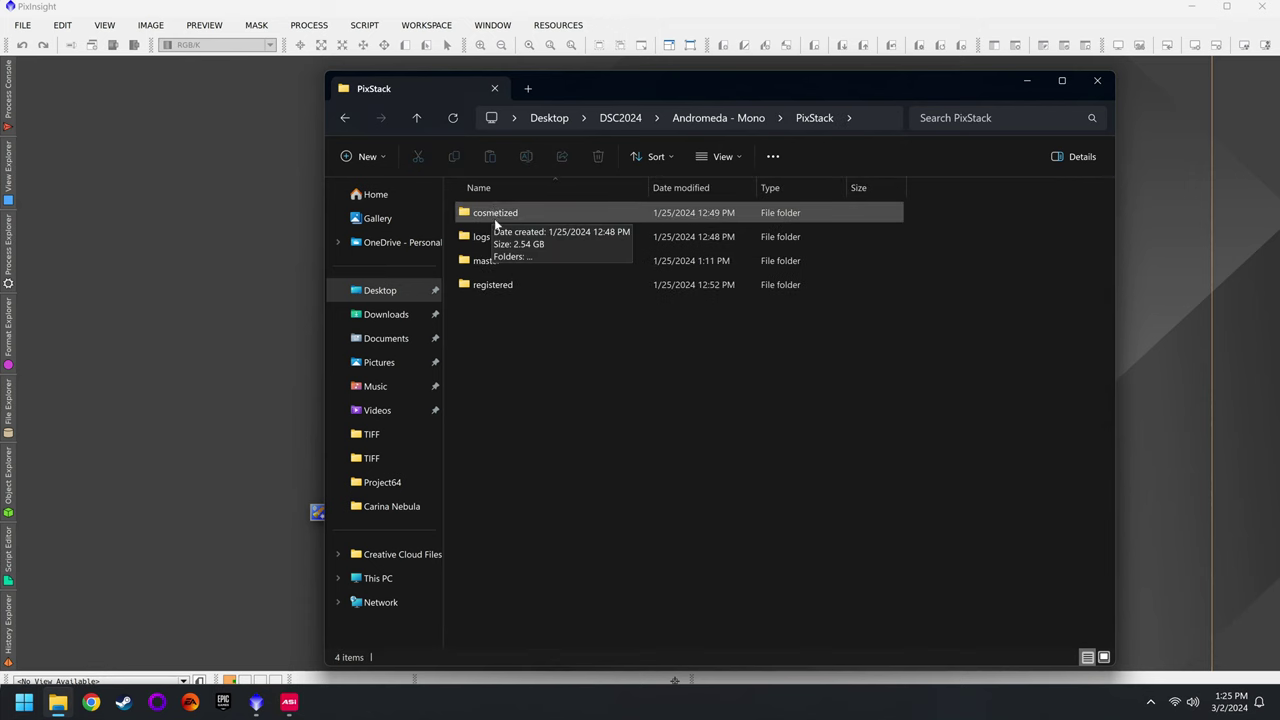
mouse_move(499, 285)
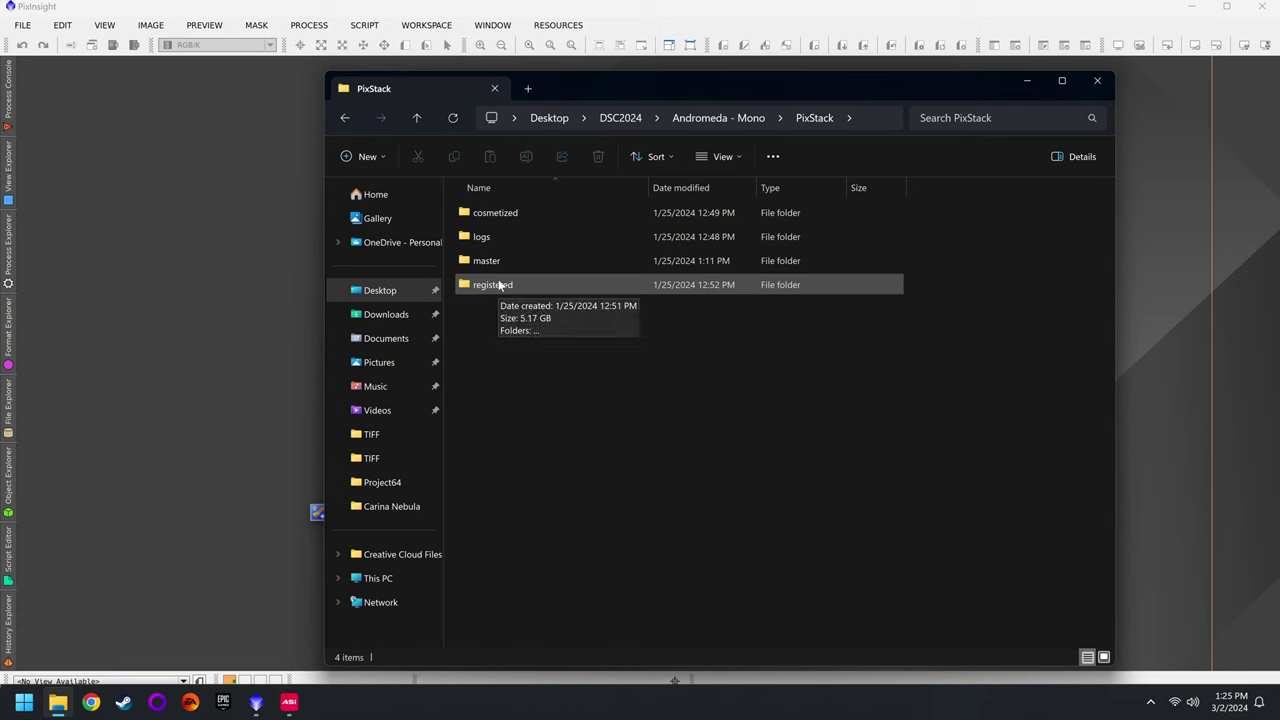
click(499, 285)
click(507, 213)
shift+click(520, 237)
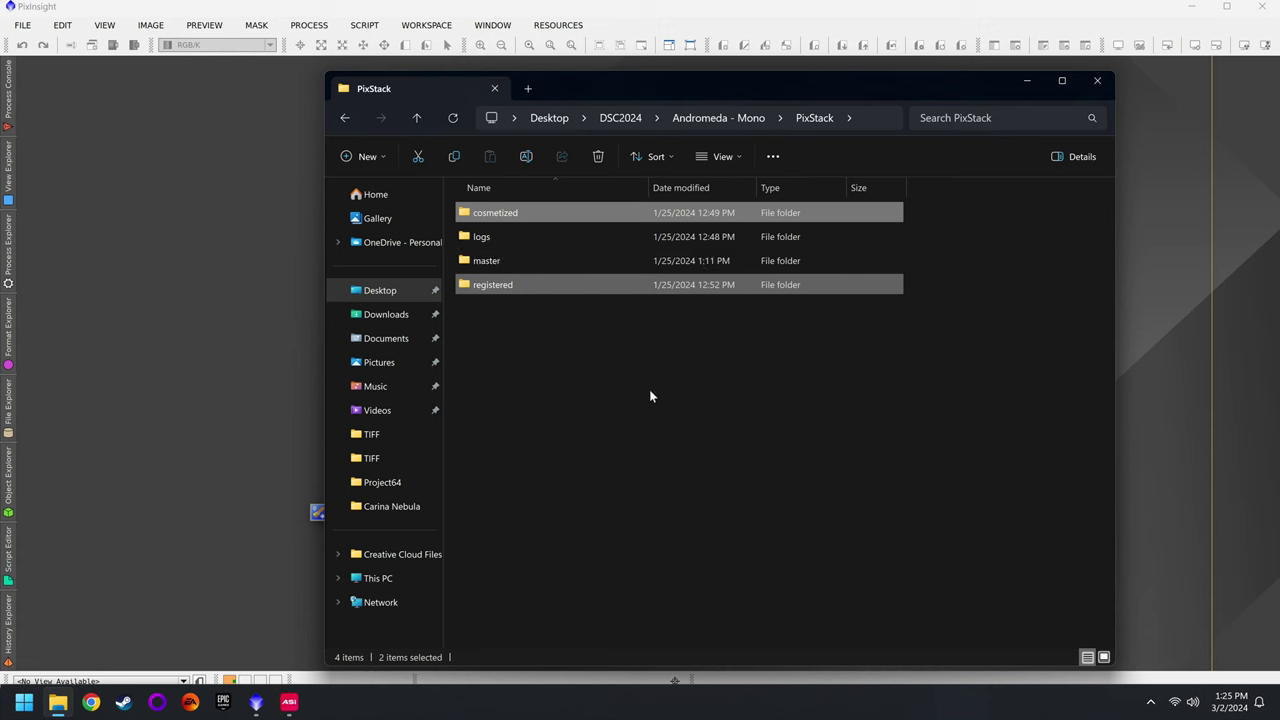
click(504, 289)
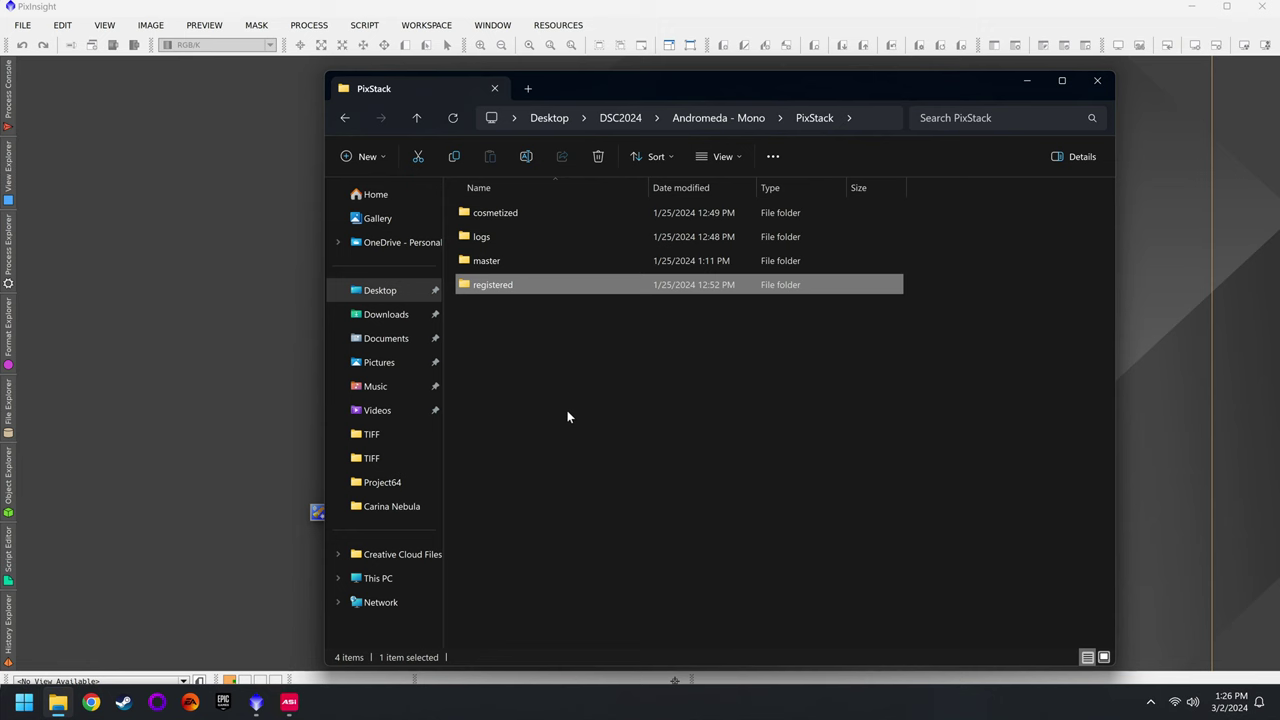
ctrl+click(511, 215)
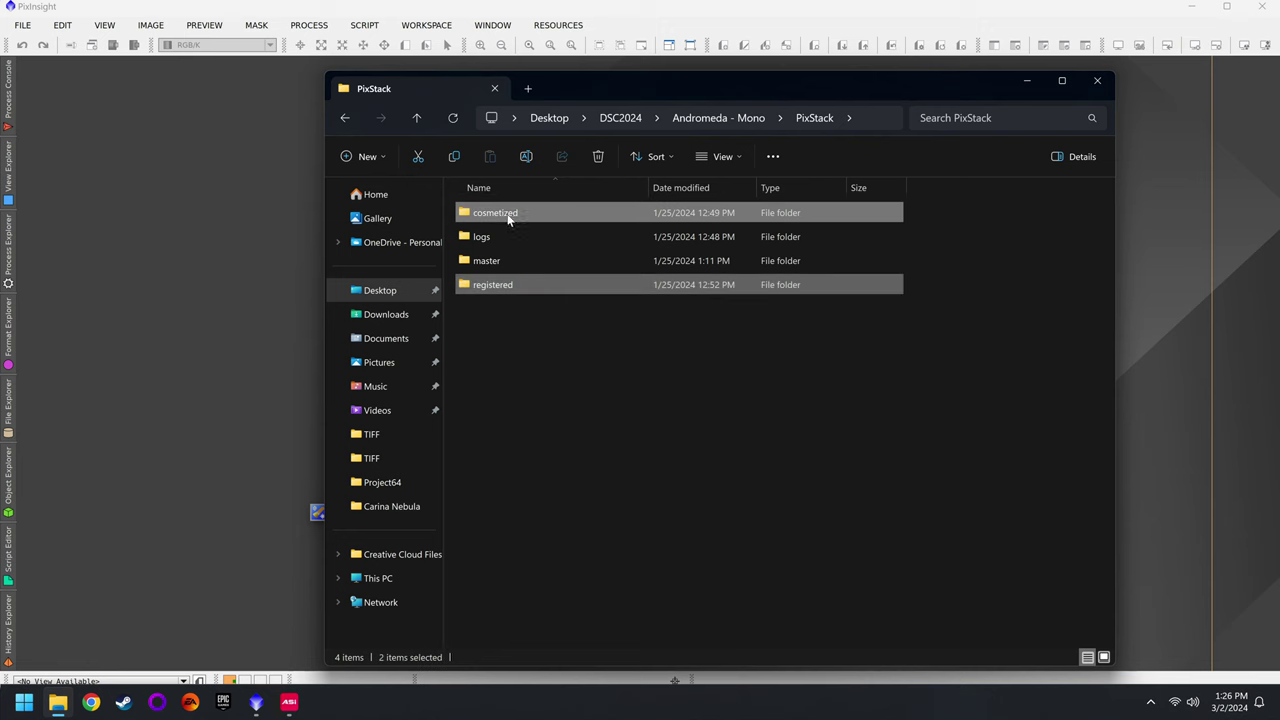
right_click(505, 217)
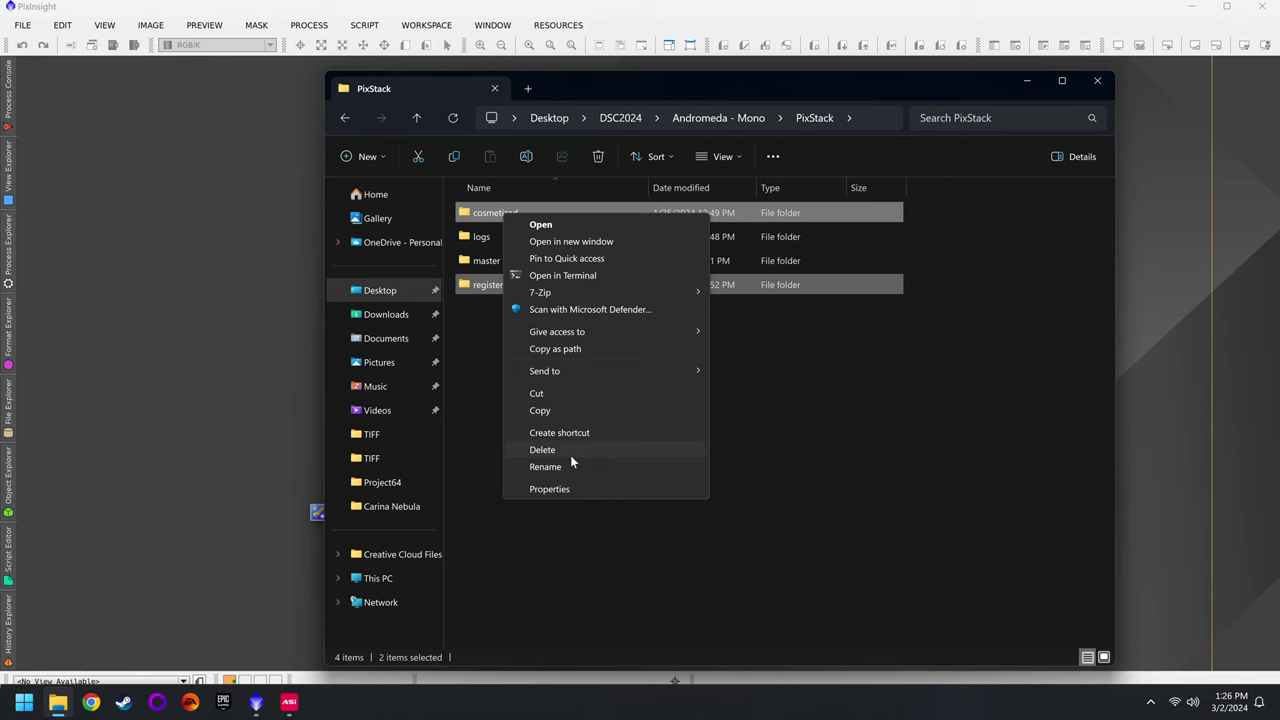
click(570, 453)
Open the master folder, widen the Name column, maximize, and inspect the LN_Reference and masterLight files.
double_click(527, 240)
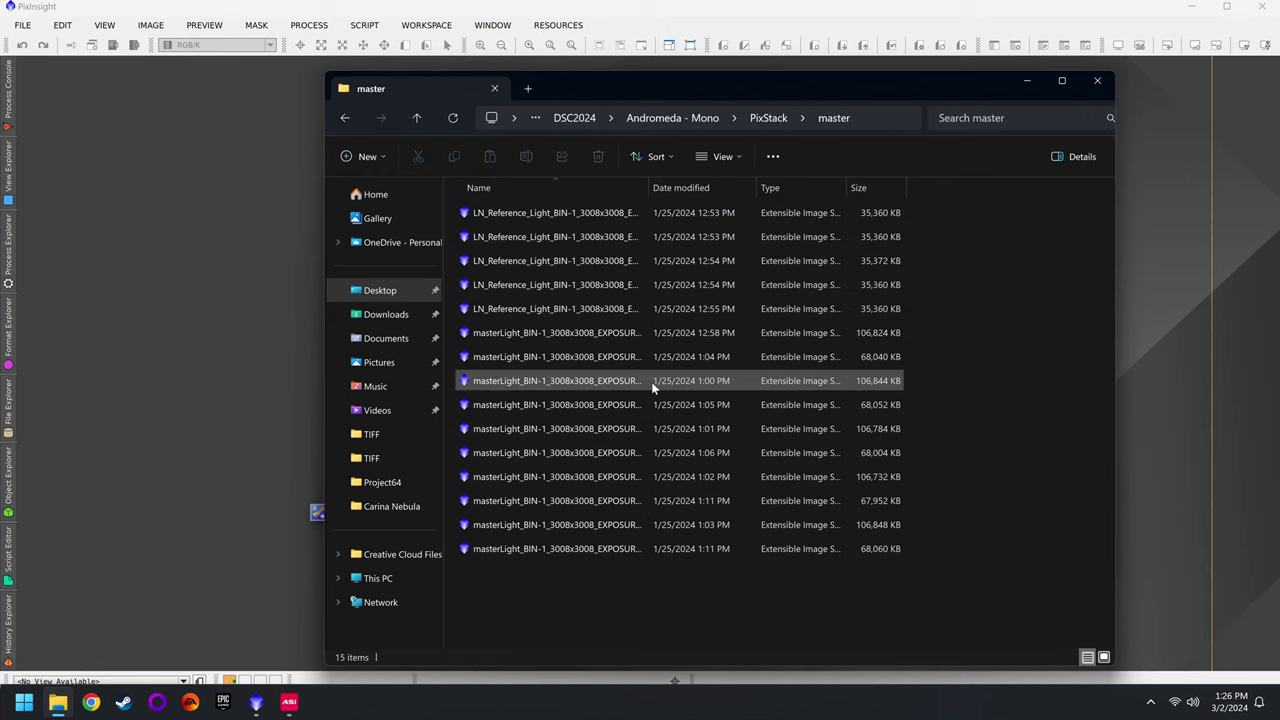
drag(656, 201, 910, 203)
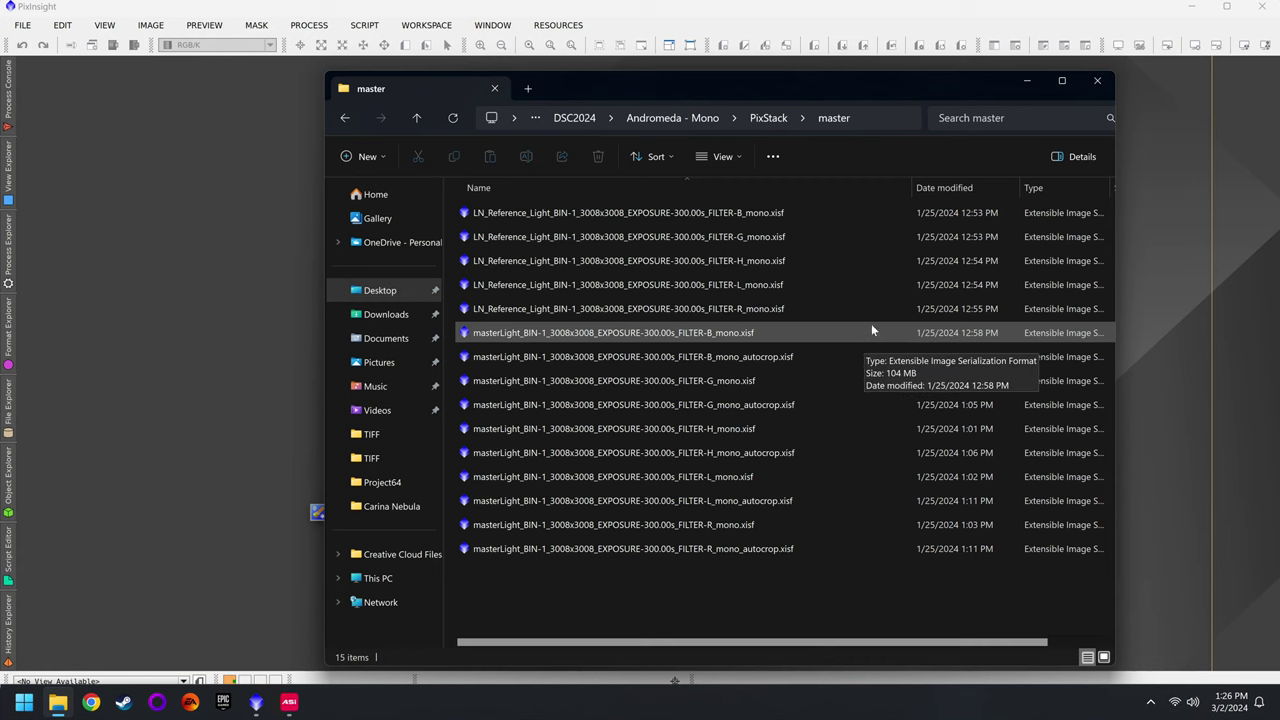
key(super+Up)
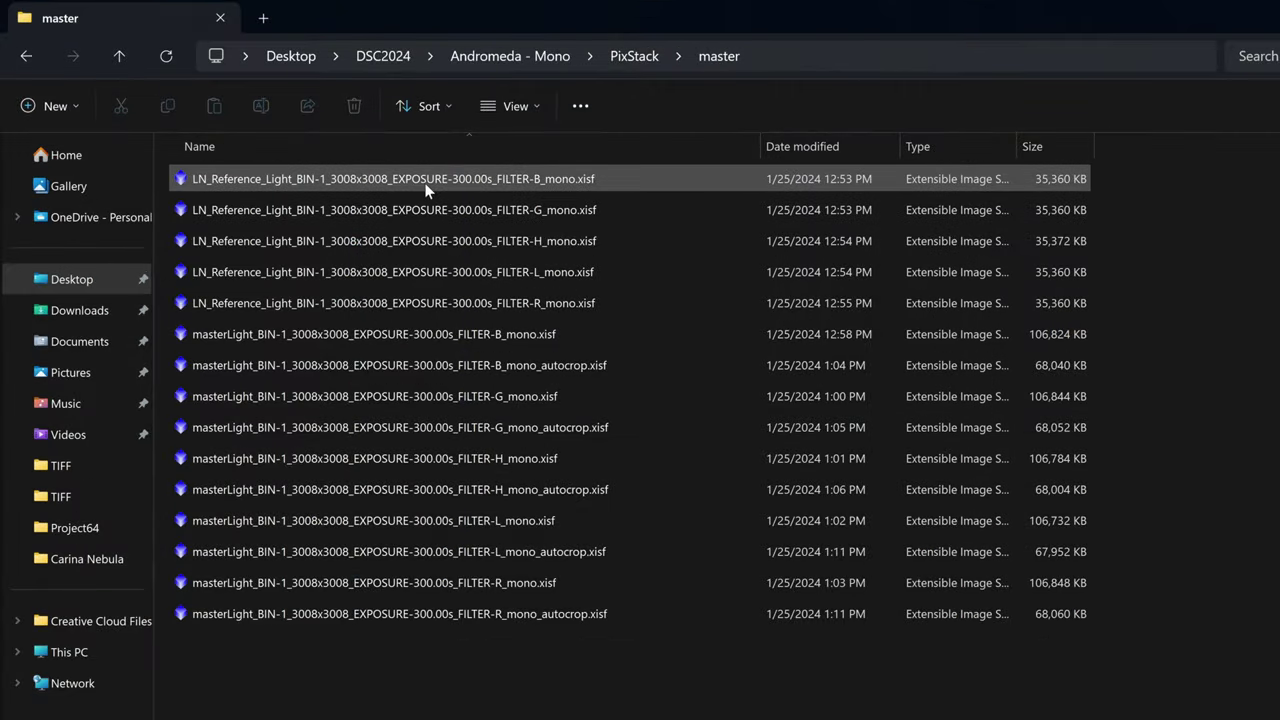
click(424, 184)
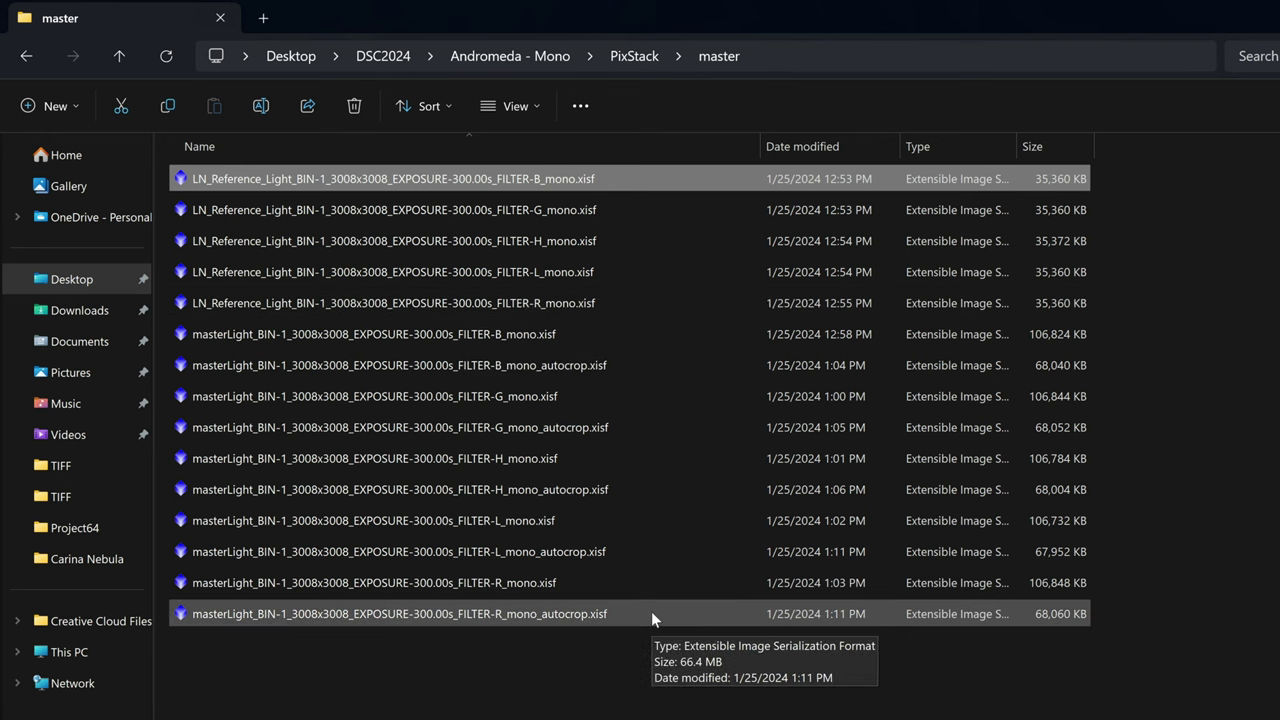
shift+click(533, 308)
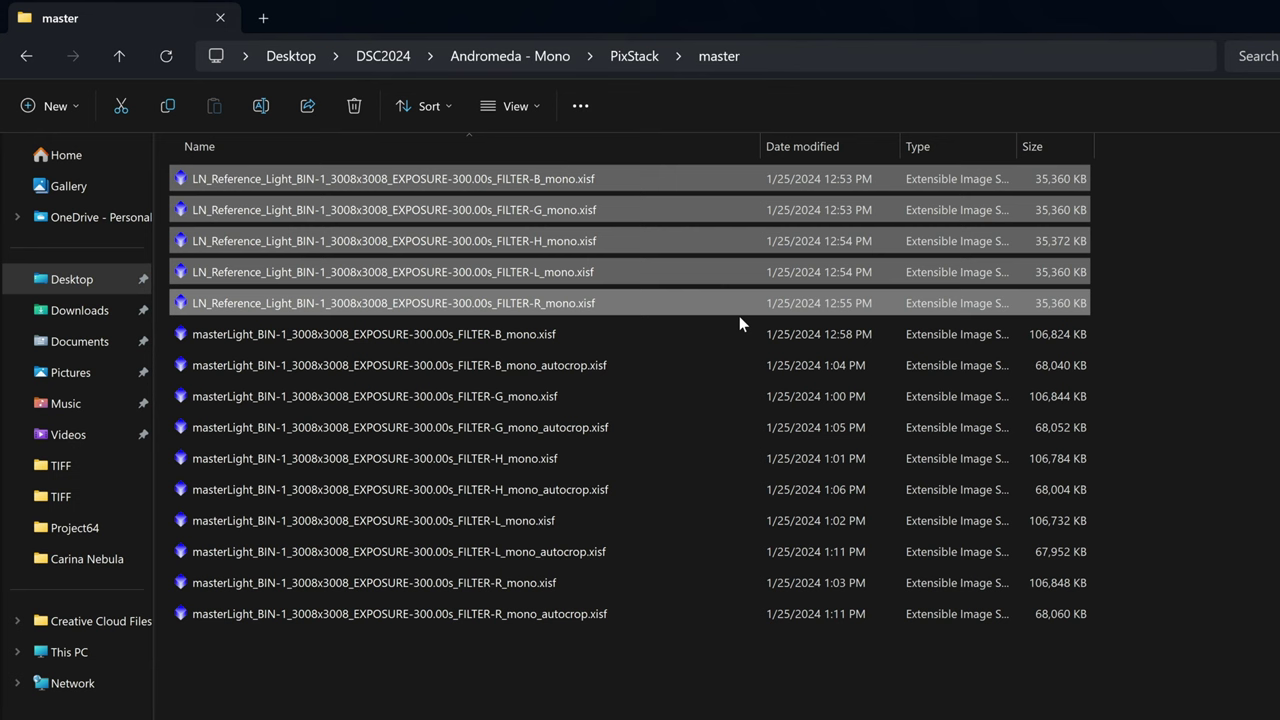
click(586, 344)
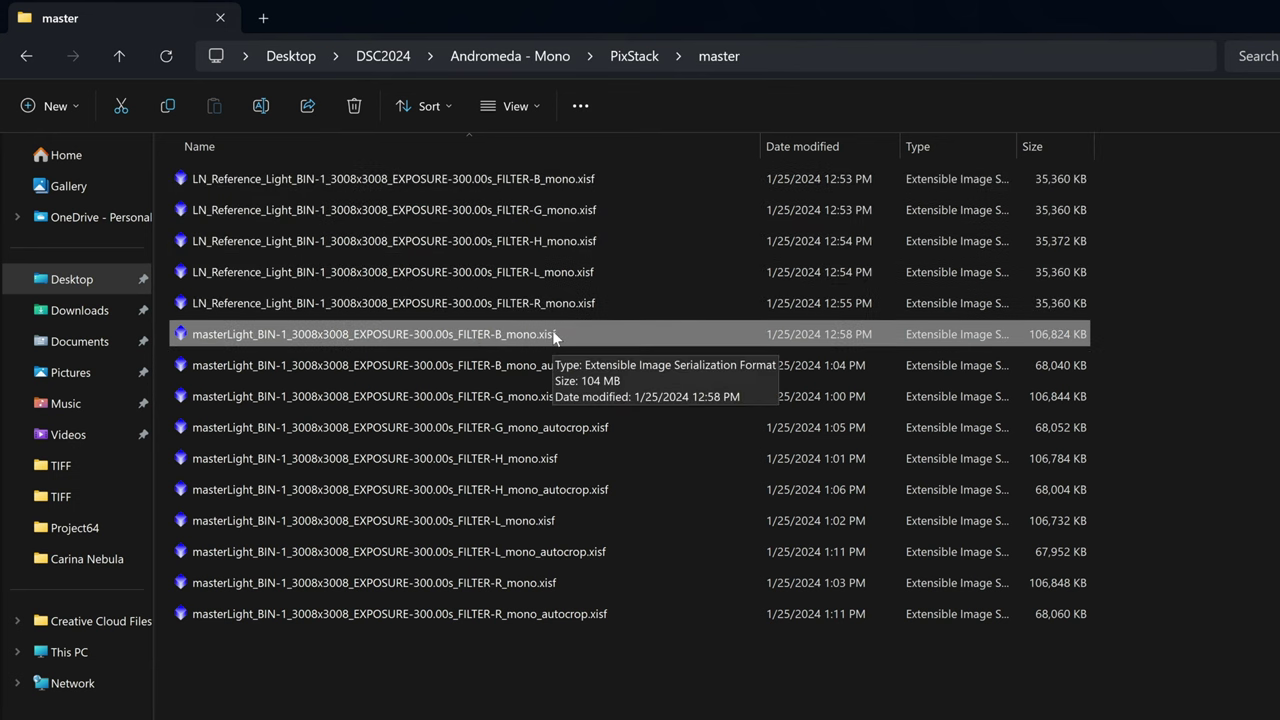
click(293, 365)
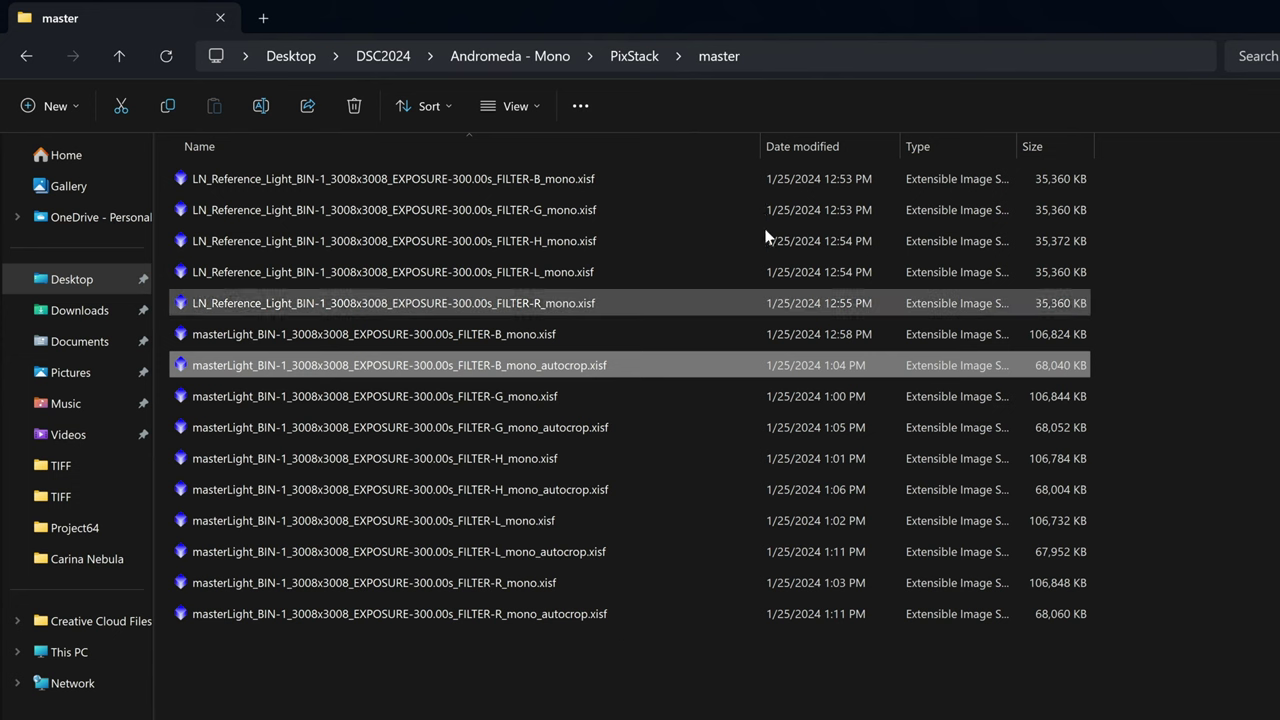
Sort masters by date, select the five autocrop masters, then return to DSC2024.
click(820, 160)
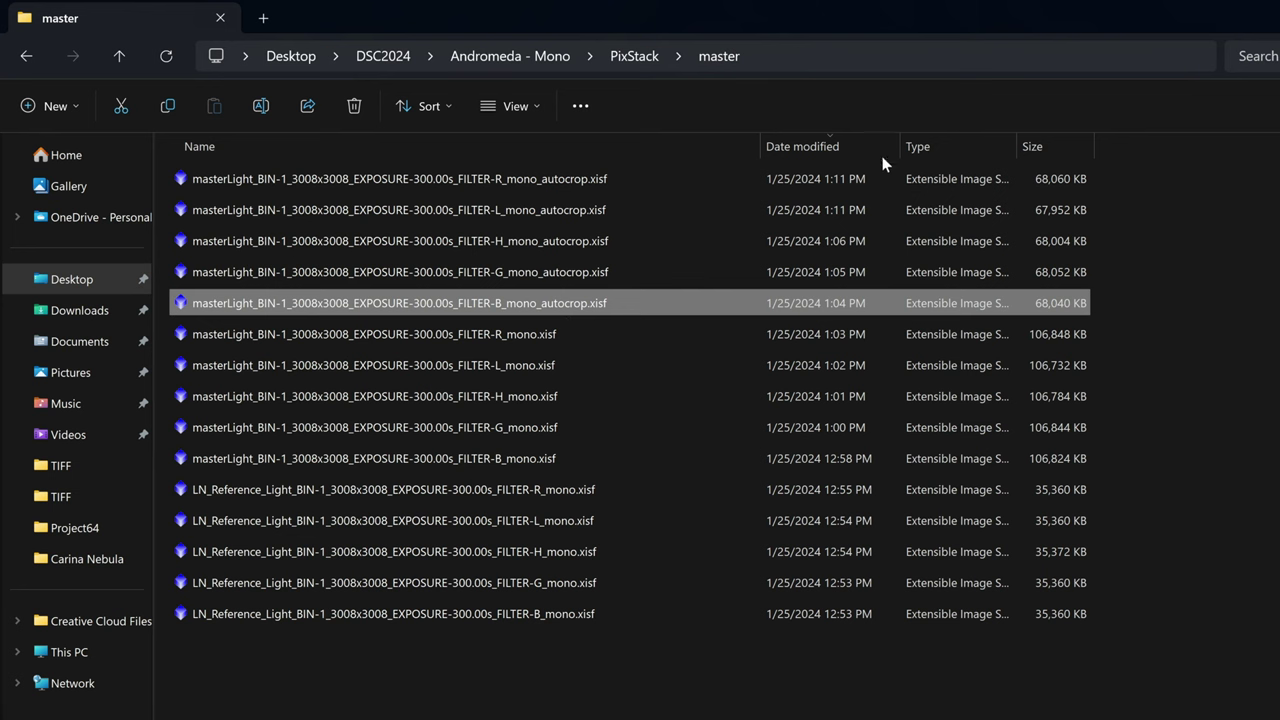
click(665, 185)
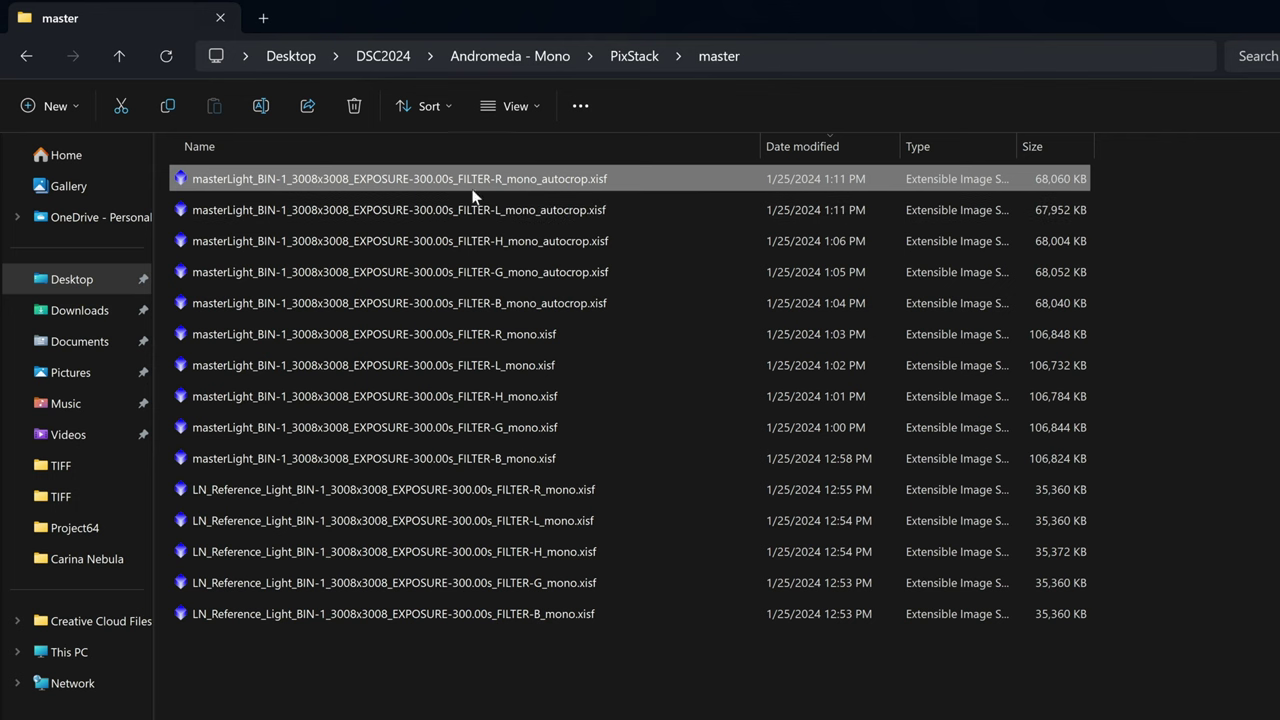
drag(617, 180, 780, 295)
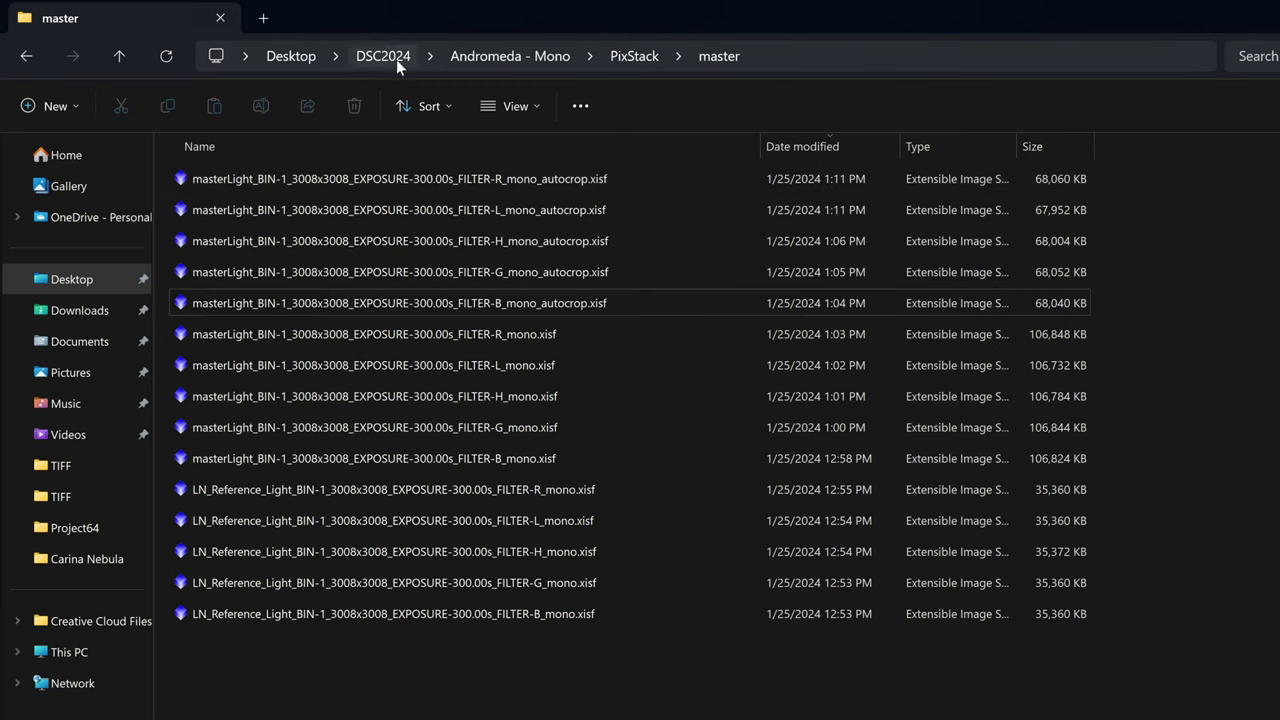
click(392, 57)
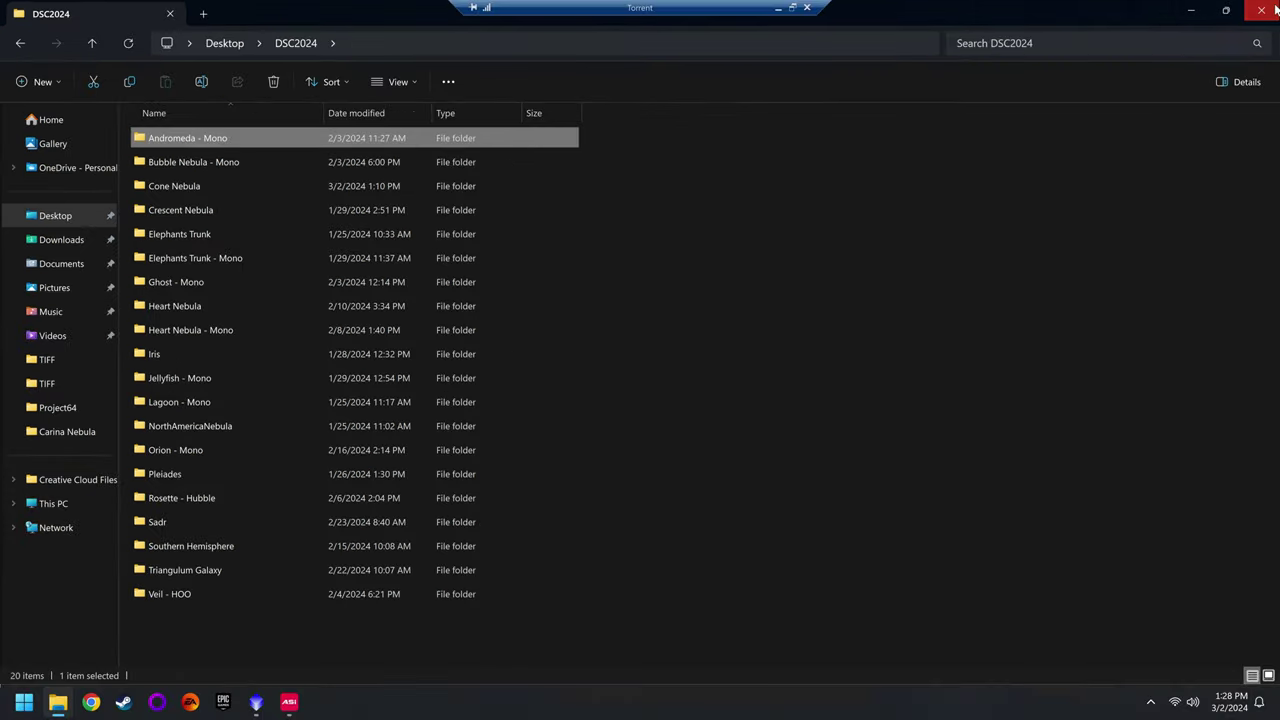
Close File Explorer and ASI Studio, leaving the PixInsight workspace with its CC icon.
click(1274, 10)
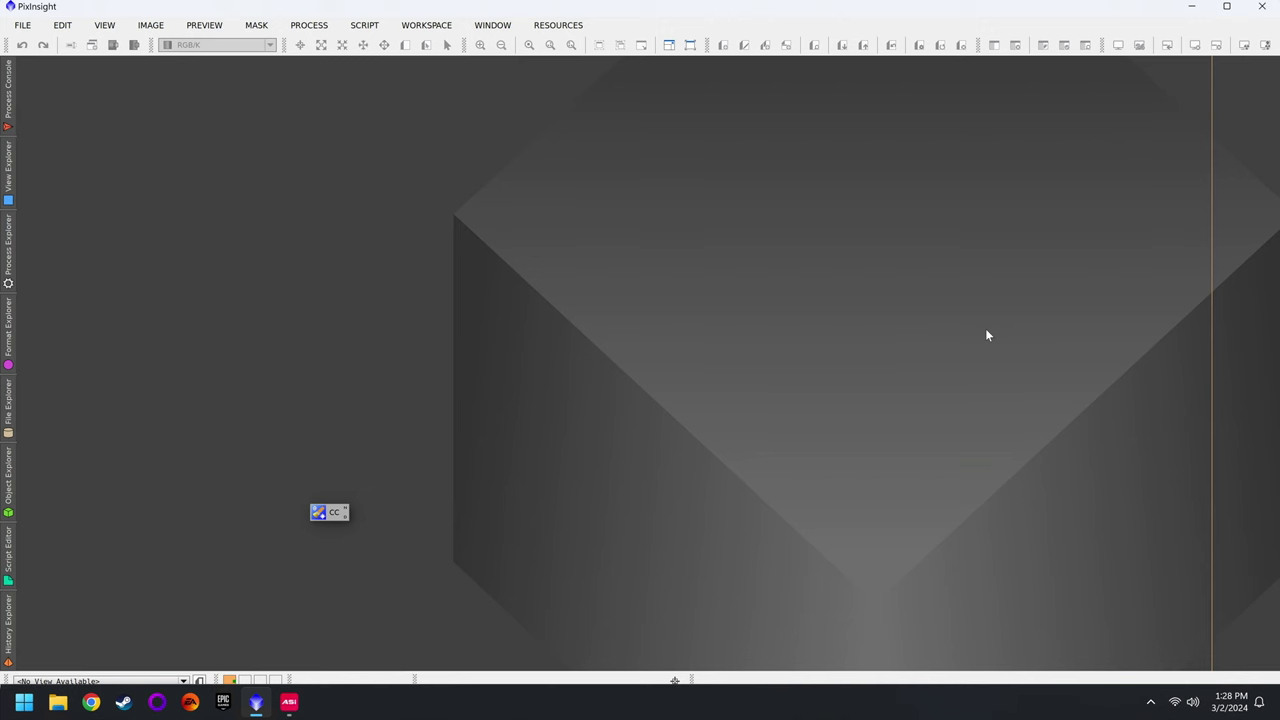
click(289, 702)
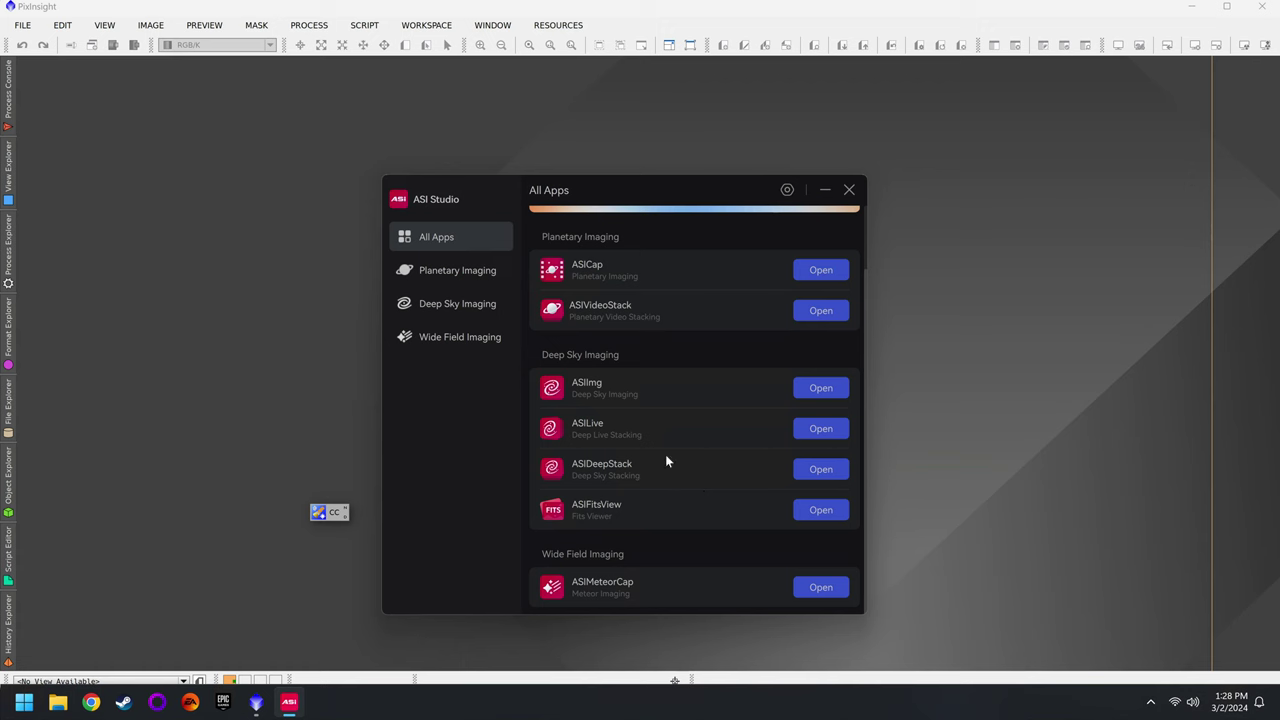
click(849, 190)
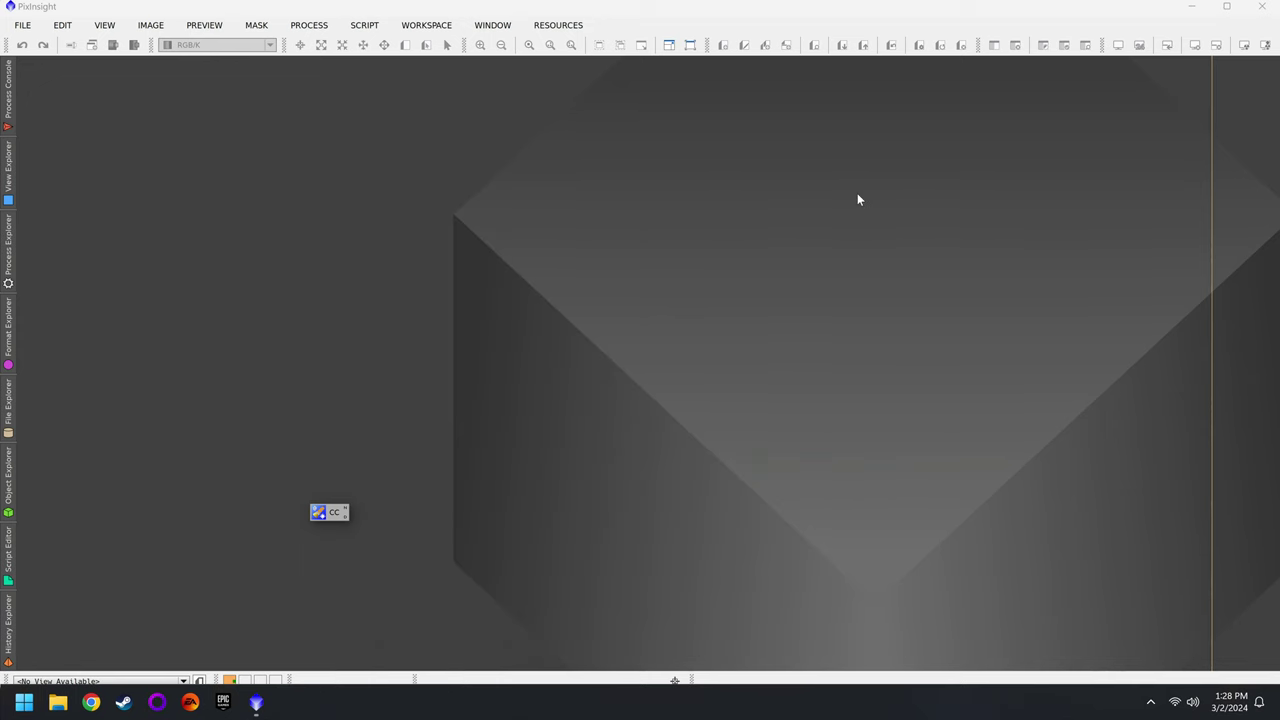